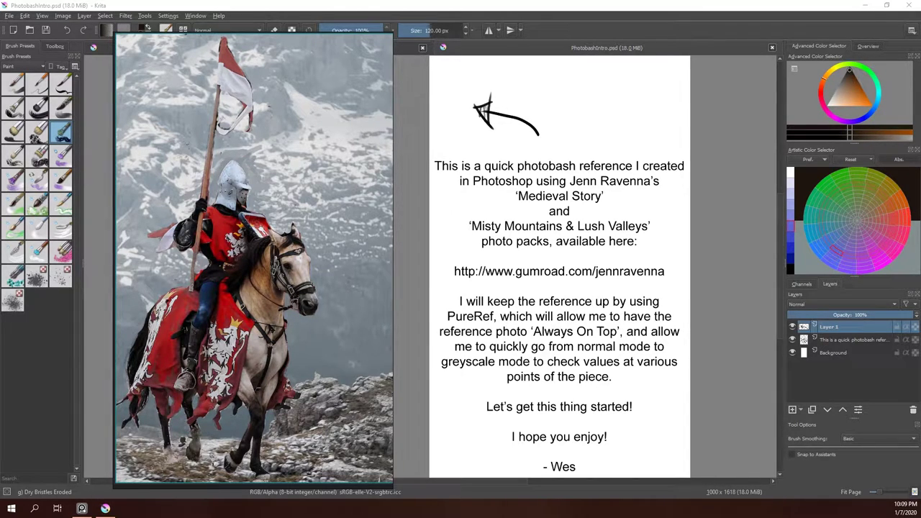
Close the PhotobashIntro.psd document, leaving only the blank untitled canvas.
click(530, 49)
key(ctrl+w)
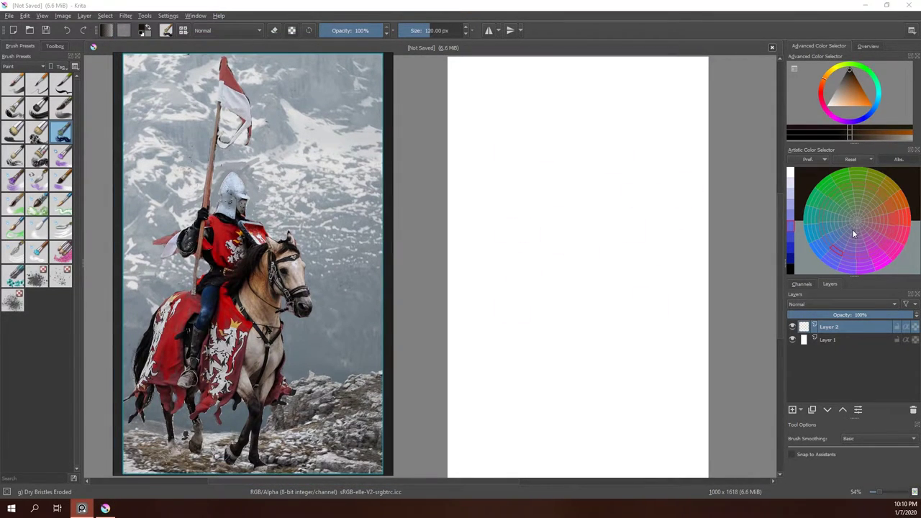
Fill the canvas with bluish grey and rough in light dry-brush strokes at top-left.
click(850, 228)
mouse_move(575, 184)
mouse_down()
mouse_move(583, 147)
mouse_move(473, 123)
mouse_move(483, 318)
mouse_move(678, 308)
mouse_move(471, 430)
mouse_move(698, 461)
mouse_move(540, 72)
mouse_move(449, 382)
mouse_move(695, 305)
mouse_move(695, 264)
mouse_move(652, 144)
mouse_move(461, 334)
mouse_up()
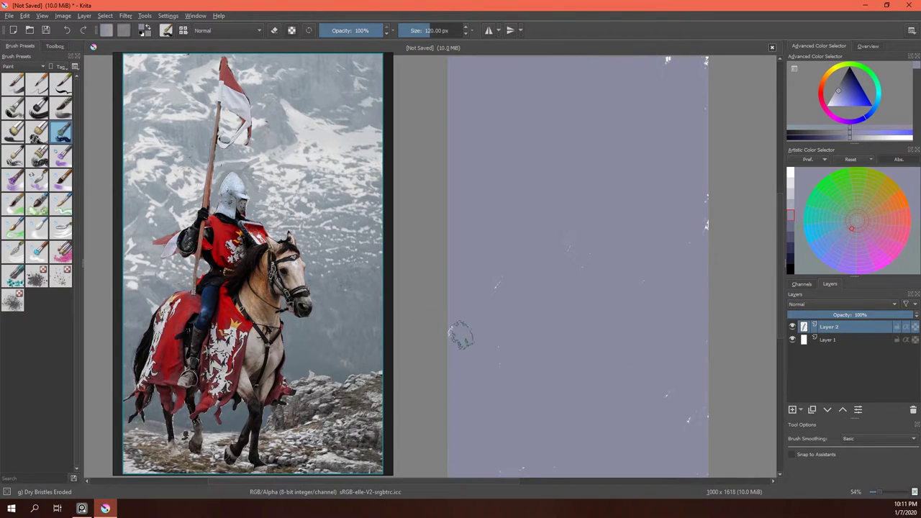
mouse_move(493, 103)
mouse_down()
mouse_move(456, 128)
mouse_move(504, 154)
mouse_up()
mouse_move(503, 154)
mouse_down()
mouse_move(524, 169)
mouse_move(498, 144)
mouse_move(525, 130)
mouse_up()
ctrl+click(504, 166)
mouse_move(585, 158)
mouse_down()
mouse_move(460, 105)
mouse_move(471, 147)
mouse_up()
Block in darker grey dry-brush strokes across the top, left edge and a bottom band.
click(792, 228)
drag(570, 133, 482, 144)
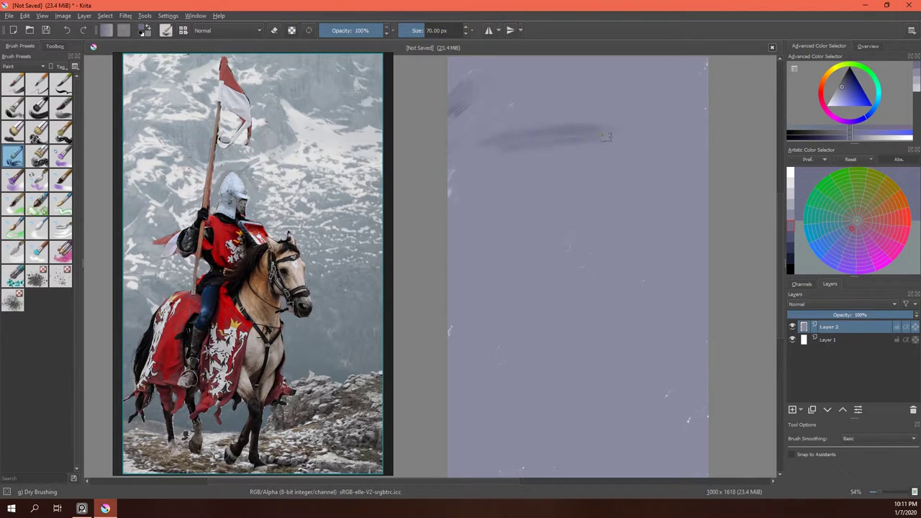
mouse_move(532, 166)
mouse_down()
mouse_move(618, 105)
mouse_move(691, 122)
mouse_move(626, 88)
mouse_up()
drag(555, 60, 516, 74)
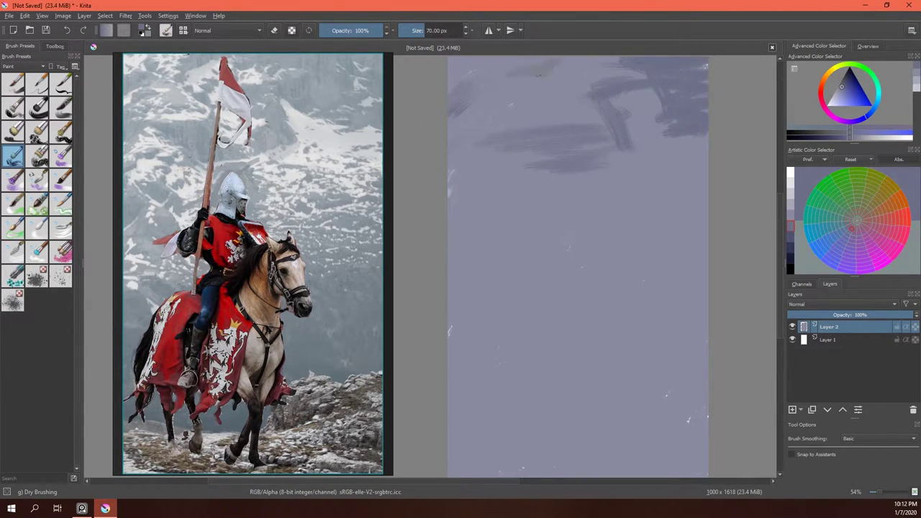
drag(450, 149, 469, 177)
mouse_move(477, 245)
mouse_down()
mouse_move(526, 292)
mouse_move(452, 244)
mouse_up()
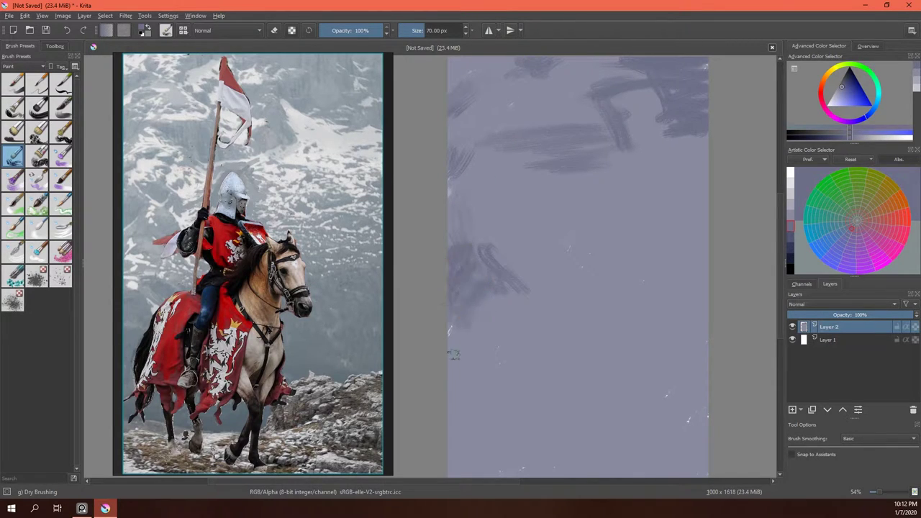
drag(475, 338, 451, 396)
mouse_move(450, 432)
mouse_down()
mouse_move(683, 440)
mouse_move(626, 441)
mouse_up()
drag(661, 399, 618, 428)
drag(705, 392, 633, 414)
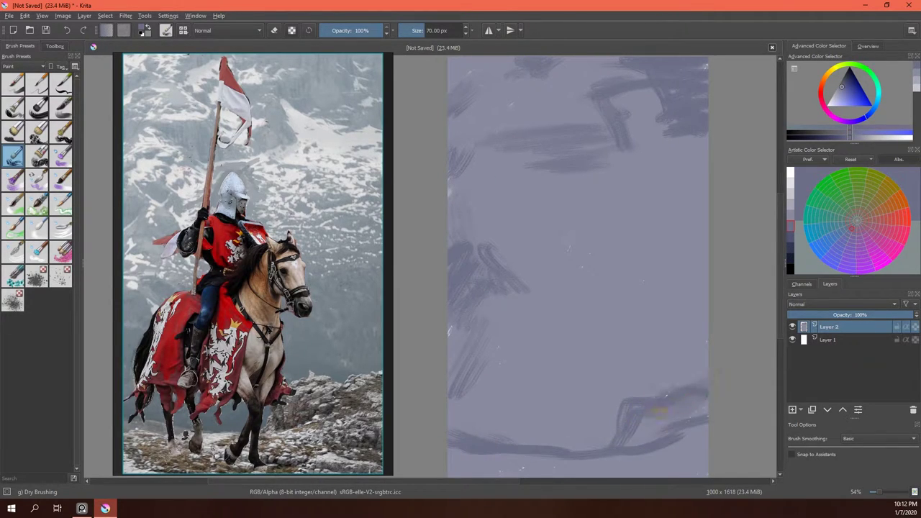
drag(705, 411, 617, 441)
mouse_move(449, 457)
mouse_down()
mouse_move(576, 471)
mouse_move(708, 450)
mouse_up()
drag(583, 464, 472, 436)
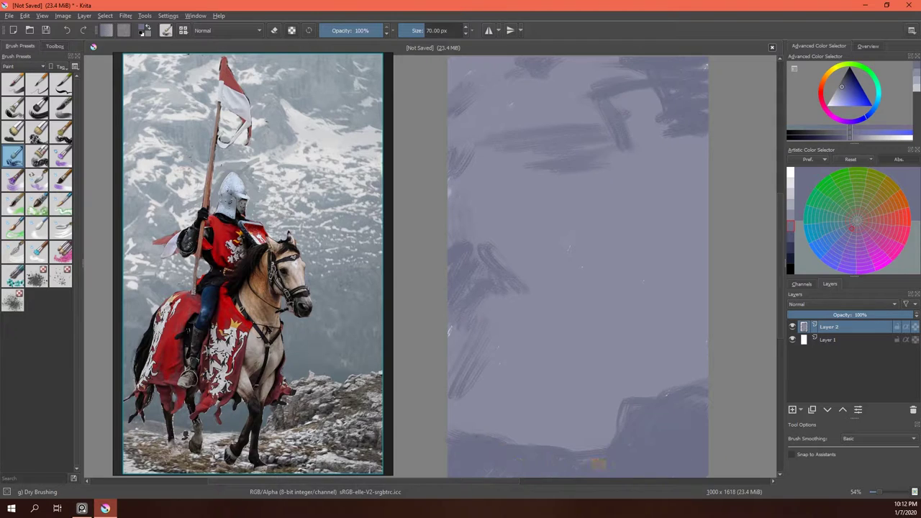
Paint pale grey snowy mountain shapes across the upper and middle canvas.
click(835, 94)
mouse_move(644, 115)
mouse_down()
mouse_move(687, 151)
mouse_move(550, 182)
mouse_move(450, 155)
mouse_up()
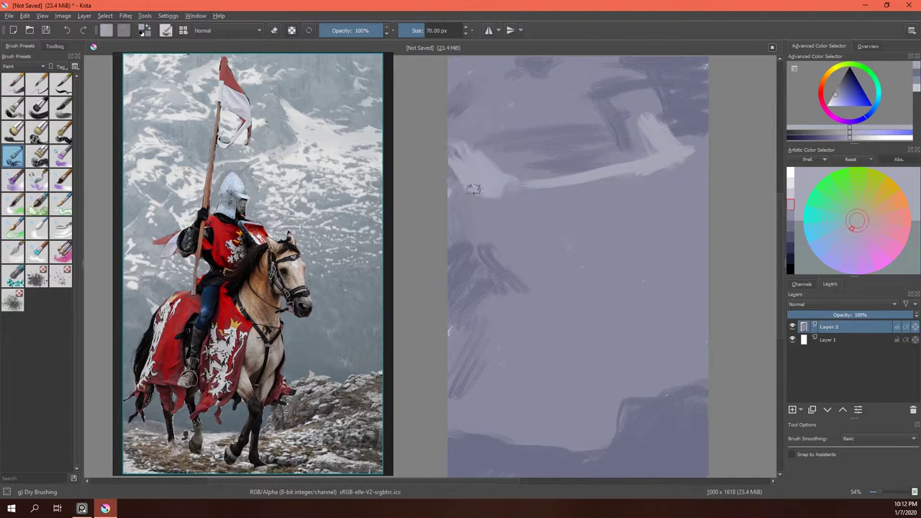
drag(468, 191, 528, 255)
mouse_move(525, 198)
mouse_down()
mouse_move(652, 174)
mouse_move(705, 309)
mouse_up()
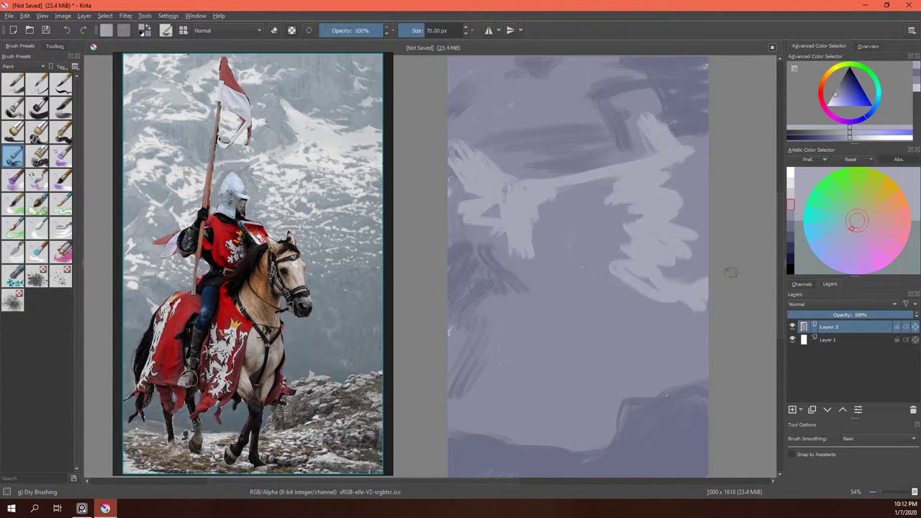
drag(708, 187, 576, 255)
drag(705, 140, 594, 284)
mouse_move(648, 122)
mouse_down()
mouse_move(547, 84)
mouse_move(493, 115)
mouse_move(541, 152)
mouse_up()
drag(488, 61, 450, 87)
drag(452, 265, 475, 317)
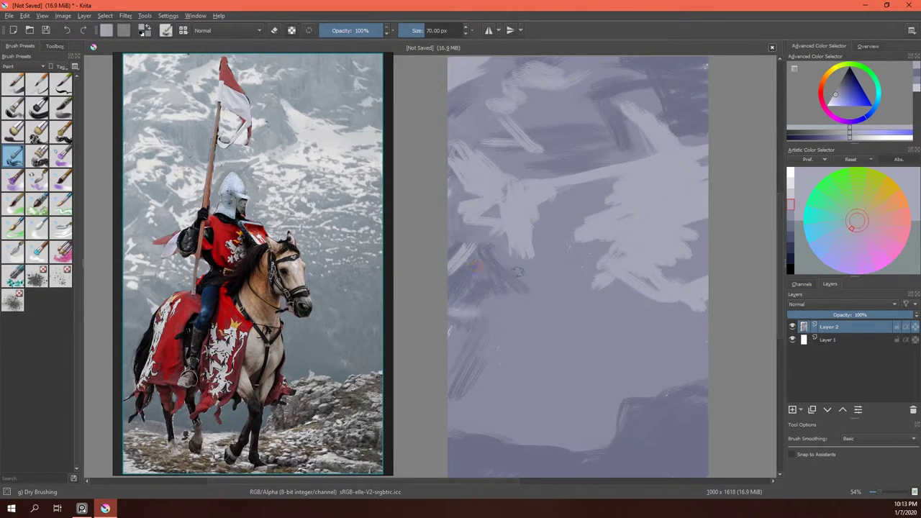
drag(504, 248, 533, 268)
click(794, 256)
Switch to the Basic-5 Size Opacity brush and block in the rider's dark silhouette.
drag(564, 187, 579, 205)
key(slash)
click(13, 84)
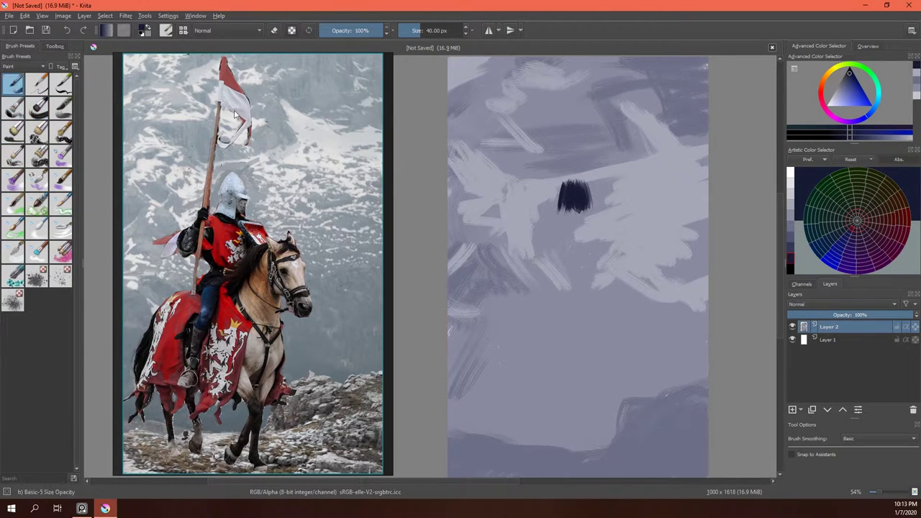
mouse_move(569, 167)
mouse_down()
mouse_move(584, 224)
mouse_move(579, 172)
mouse_up()
ctrl+click(585, 173)
ctrl+click(576, 209)
mouse_move(557, 205)
mouse_down()
mouse_move(580, 207)
mouse_move(529, 239)
mouse_move(515, 261)
mouse_move(550, 224)
mouse_move(555, 119)
mouse_up()
Sketch the lance, banner, and the rider's arms, helmeted head and leg in dark navy.
mouse_move(549, 224)
mouse_down()
mouse_move(567, 60)
mouse_move(612, 137)
mouse_move(562, 151)
mouse_up()
drag(564, 98, 595, 129)
drag(611, 128, 603, 167)
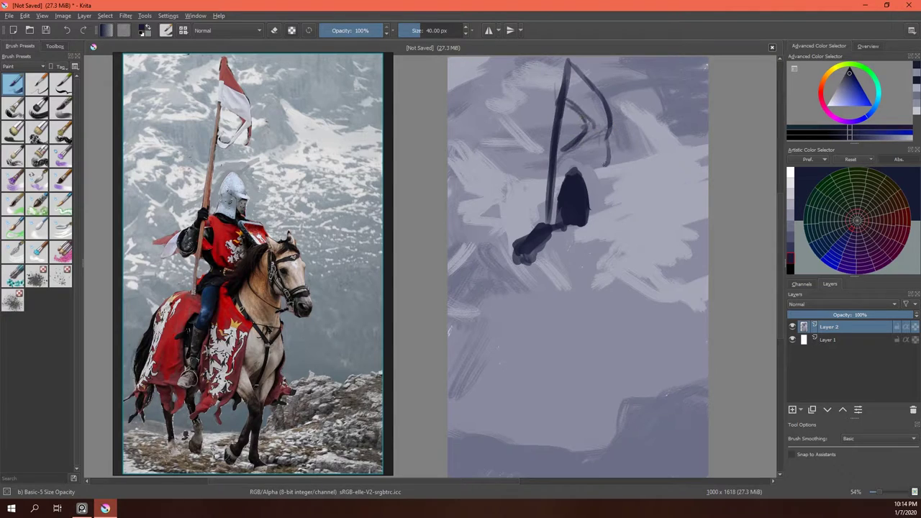
mouse_move(585, 238)
mouse_down()
mouse_move(610, 236)
mouse_move(586, 271)
mouse_move(626, 271)
mouse_up()
mouse_move(552, 232)
mouse_down()
mouse_move(521, 269)
mouse_move(475, 250)
mouse_move(484, 285)
mouse_up()
mouse_move(585, 192)
mouse_down()
mouse_move(579, 173)
mouse_move(580, 196)
mouse_up()
mouse_move(536, 259)
mouse_down()
mouse_move(557, 276)
mouse_move(540, 317)
mouse_move(529, 399)
mouse_move(557, 400)
mouse_up()
mouse_move(552, 364)
mouse_down()
mouse_move(550, 396)
mouse_move(540, 397)
mouse_move(570, 300)
mouse_up()
mouse_move(566, 337)
mouse_down()
mouse_move(582, 281)
mouse_move(620, 248)
mouse_up()
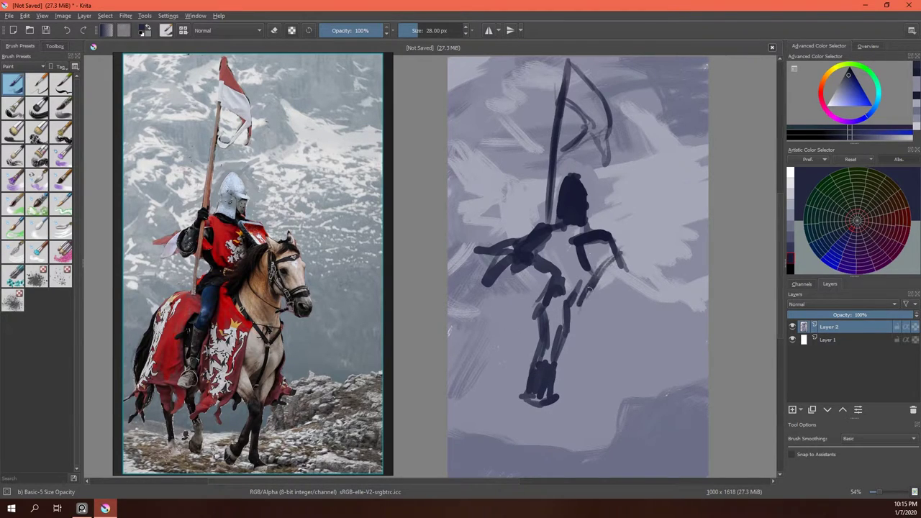
mouse_move(589, 289)
mouse_down()
mouse_move(636, 253)
mouse_move(680, 331)
mouse_move(651, 329)
mouse_up()
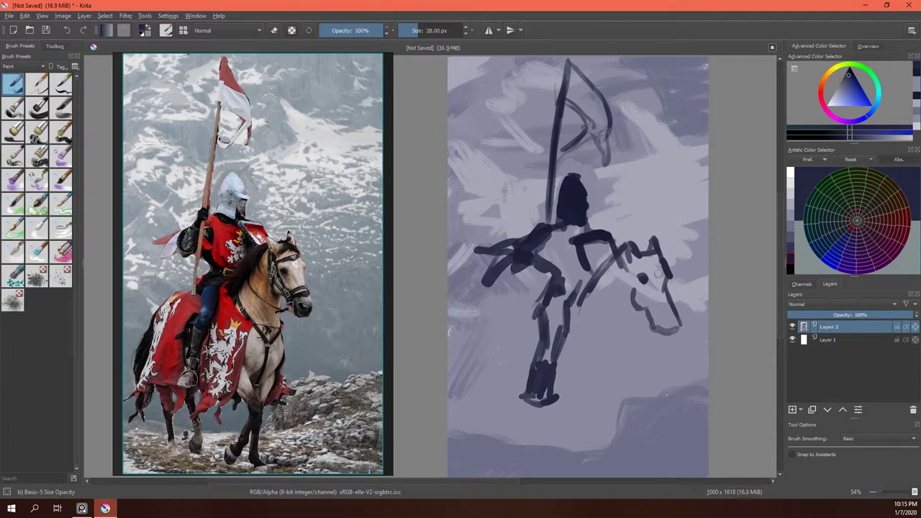
Sketch the horse's muzzle, neck, hatched body, hindquarters, tail and legs.
mouse_move(650, 305)
mouse_down()
mouse_move(669, 321)
mouse_move(634, 390)
mouse_move(630, 464)
mouse_up()
mouse_move(612, 258)
mouse_down()
mouse_move(589, 310)
mouse_move(561, 323)
mouse_move(569, 338)
mouse_up()
drag(613, 277, 584, 330)
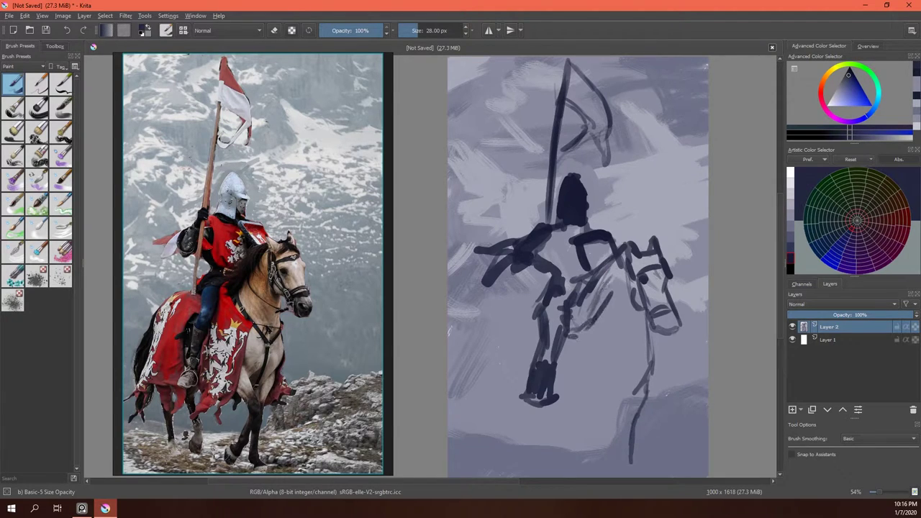
drag(626, 255, 588, 316)
drag(650, 313, 643, 366)
mouse_move(578, 331)
mouse_down()
mouse_move(616, 369)
mouse_move(590, 453)
mouse_up()
drag(603, 373, 591, 456)
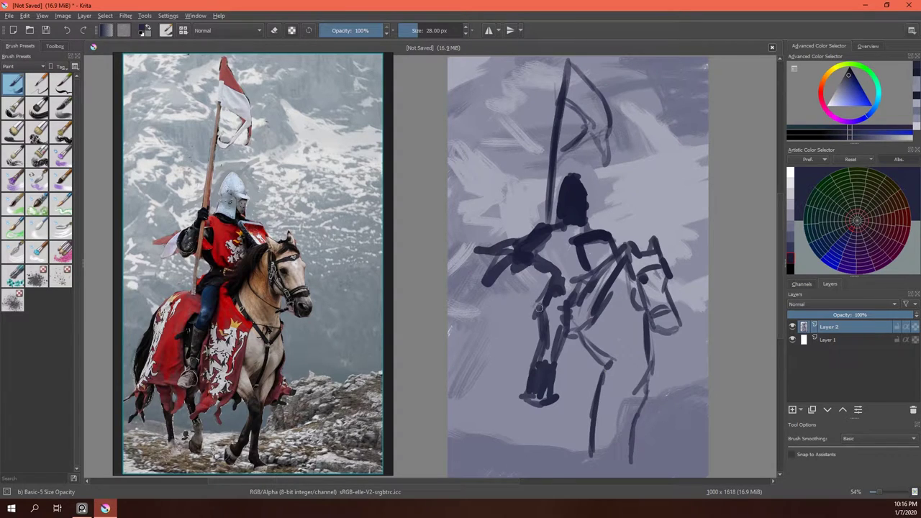
mouse_move(544, 305)
mouse_down()
mouse_move(484, 344)
mouse_move(459, 400)
mouse_up()
mouse_move(485, 339)
mouse_down()
mouse_move(469, 421)
mouse_move(534, 408)
mouse_up()
drag(562, 364, 546, 446)
mouse_move(580, 420)
mouse_down()
mouse_move(548, 447)
mouse_move(575, 458)
mouse_up()
drag(606, 370, 585, 434)
mouse_move(593, 322)
mouse_down()
mouse_move(630, 379)
mouse_move(613, 436)
mouse_move(623, 476)
mouse_up()
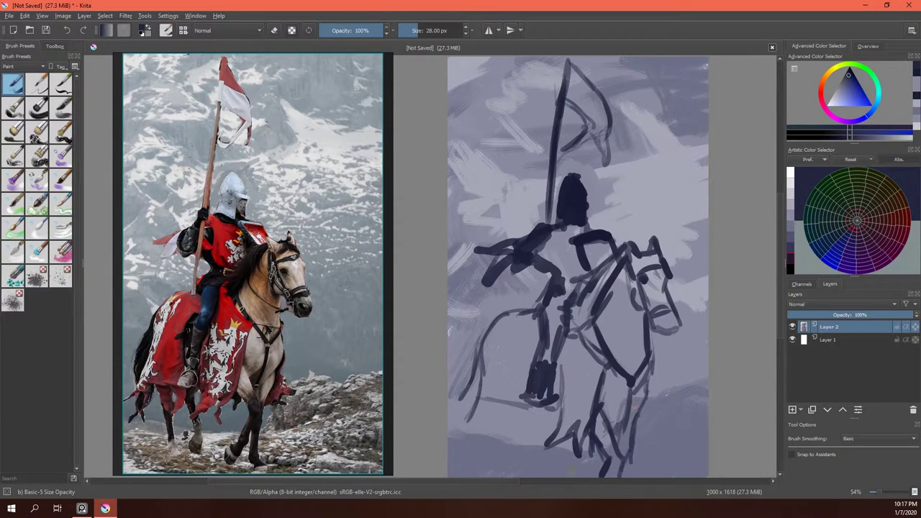
Refine the horse's legs and hooves with more dark strokes.
drag(554, 410, 518, 400)
drag(473, 377, 461, 434)
mouse_move(485, 403)
mouse_down()
mouse_move(510, 472)
mouse_move(508, 447)
mouse_up()
drag(507, 413, 528, 454)
drag(531, 409, 523, 436)
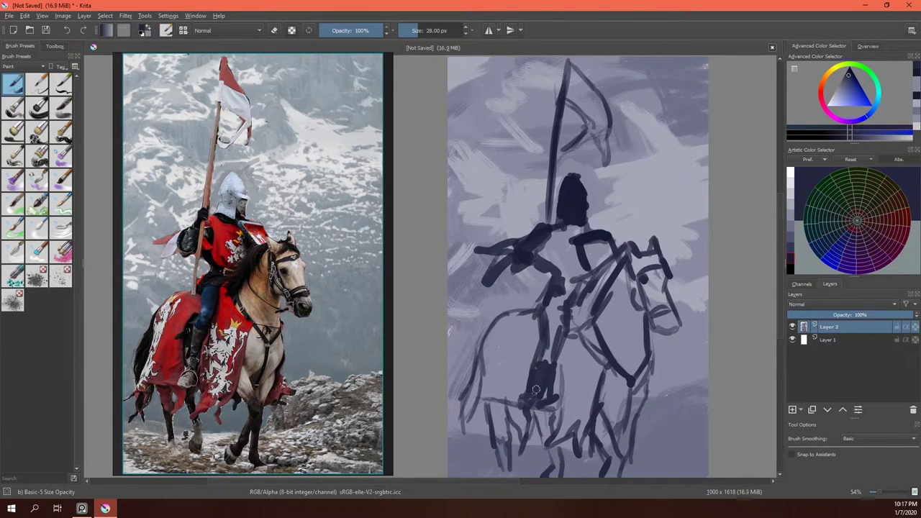
drag(519, 408, 555, 420)
Save the painting as KnightPaintingKrita1.kra.
click(10, 15)
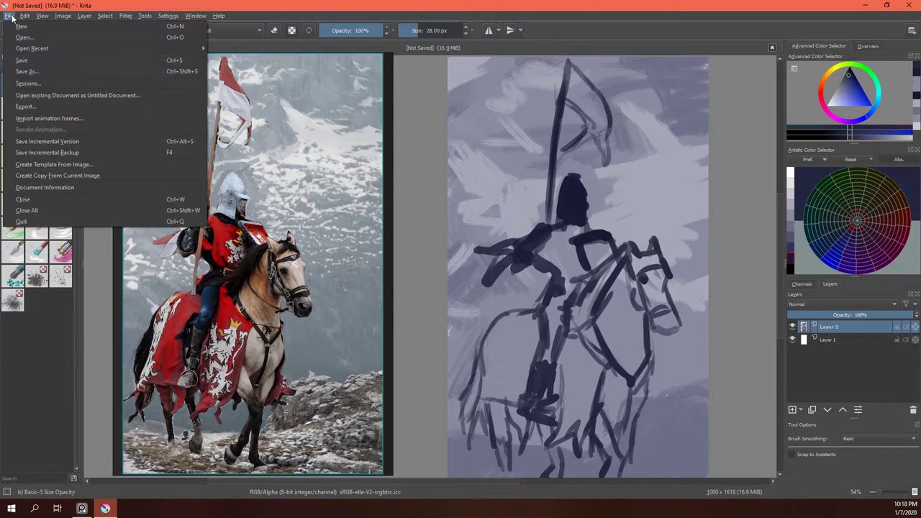
click(29, 73)
text(KnightPainting)
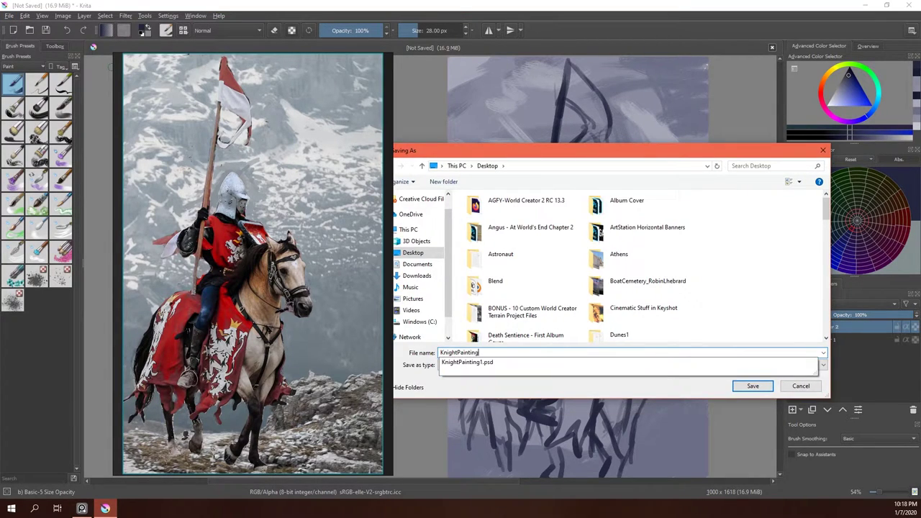
text(ntingKrita1)
key(Return)
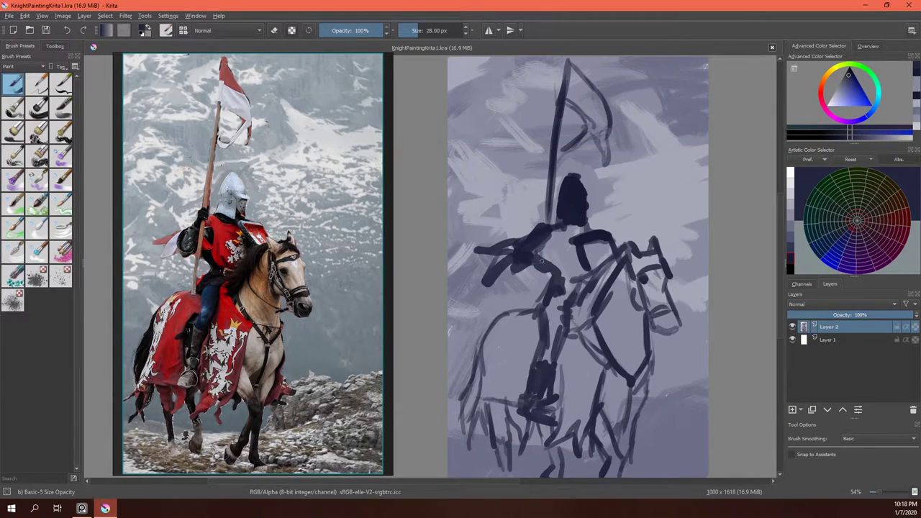
click(792, 241)
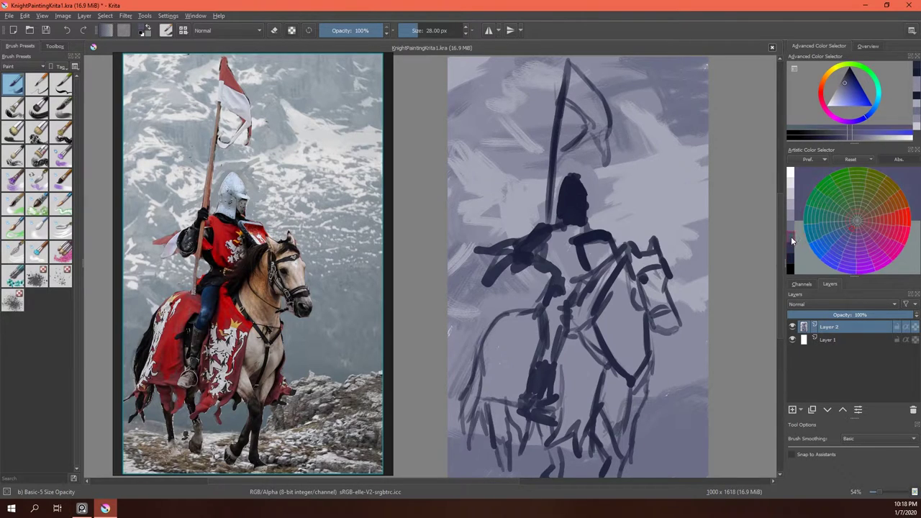
Pick a dark red and paint the caparison on the horse's rump, chest and the knight's leg.
click(901, 230)
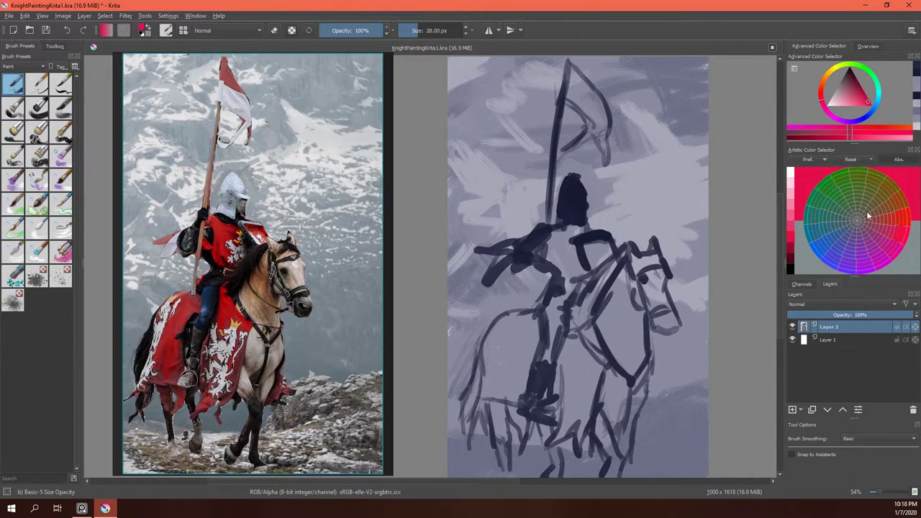
click(795, 246)
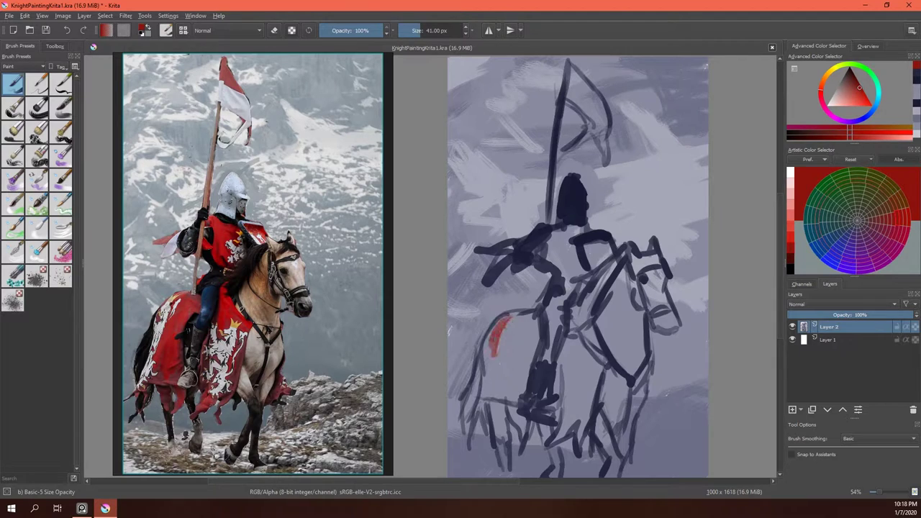
mouse_move(507, 320)
mouse_down()
mouse_move(481, 398)
mouse_move(489, 352)
mouse_move(521, 397)
mouse_move(489, 364)
mouse_up()
drag(512, 392, 520, 332)
drag(503, 369, 529, 320)
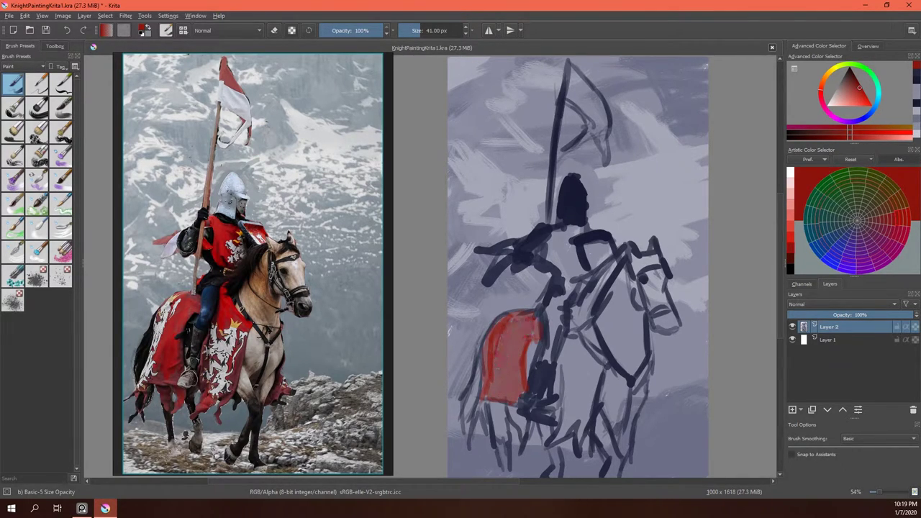
mouse_move(579, 301)
mouse_down()
mouse_move(570, 308)
mouse_move(595, 354)
mouse_up()
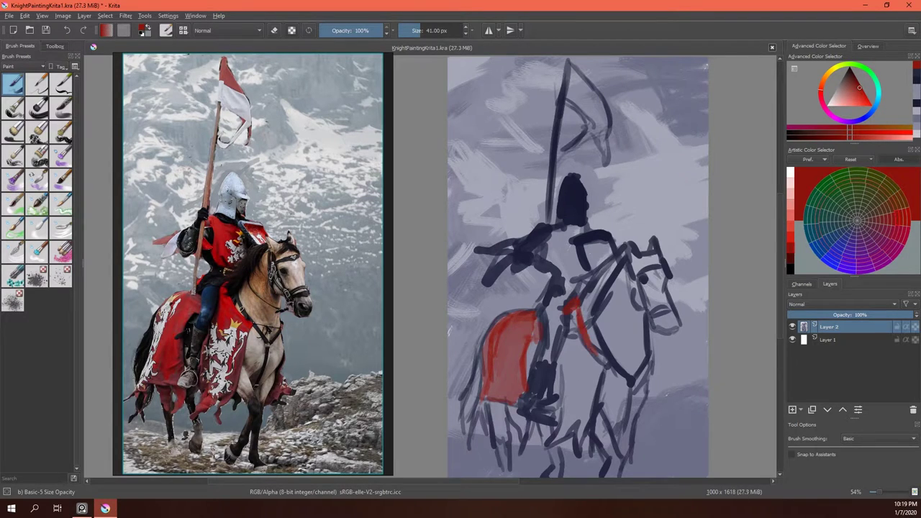
mouse_move(581, 308)
mouse_down()
mouse_move(562, 362)
mouse_move(561, 440)
mouse_up()
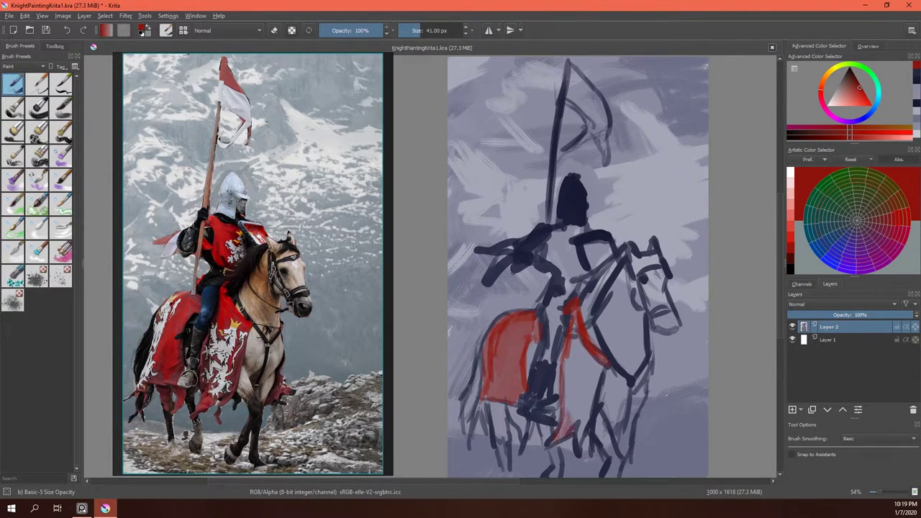
drag(598, 364, 584, 414)
Fill red over the horse's shoulder, the knight's leg and torso, and the banner.
drag(587, 344, 567, 398)
drag(576, 311, 573, 348)
drag(568, 387, 593, 423)
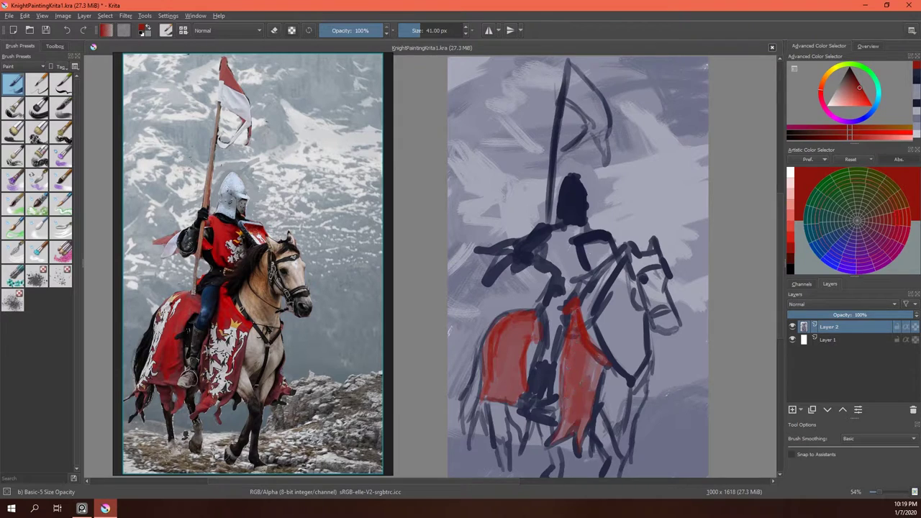
drag(601, 356, 589, 388)
mouse_move(600, 263)
mouse_down()
mouse_move(606, 244)
mouse_move(594, 256)
mouse_move(556, 232)
mouse_move(553, 262)
mouse_move(574, 277)
mouse_up()
drag(582, 243, 566, 273)
drag(555, 238, 563, 259)
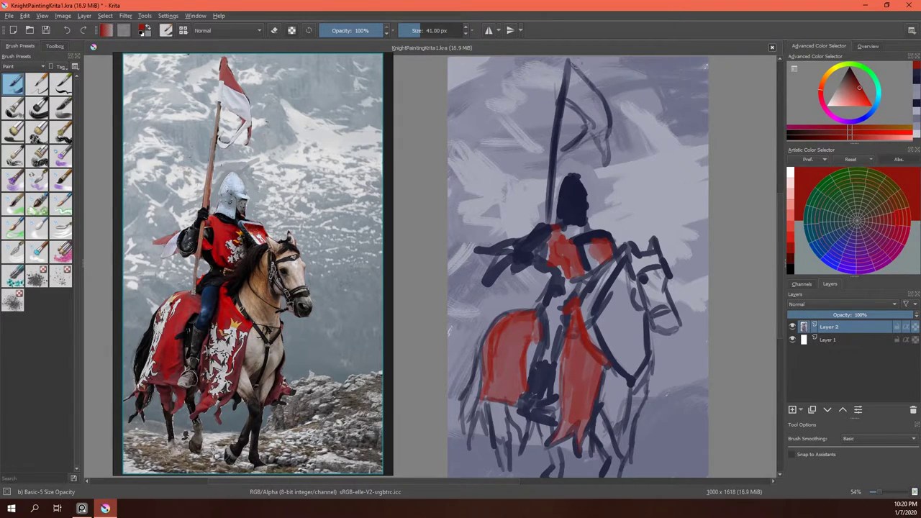
drag(580, 87, 603, 112)
drag(573, 63, 594, 87)
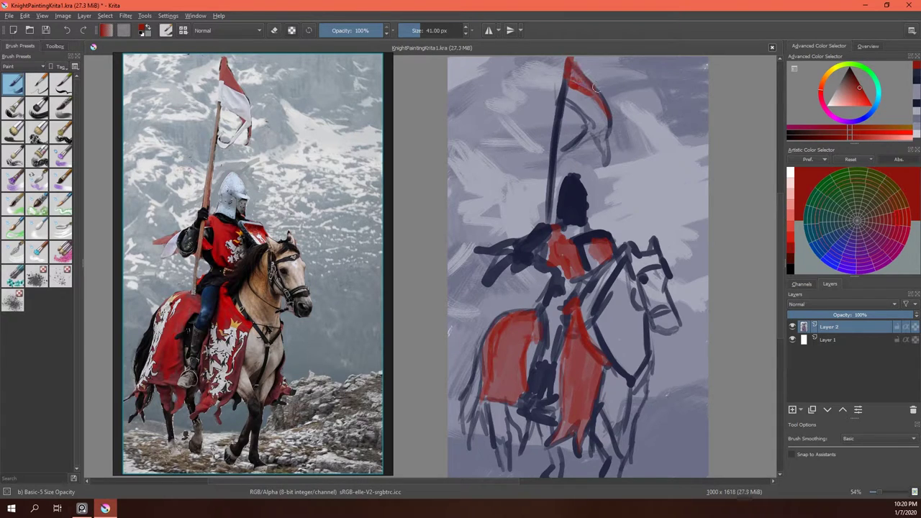
Paint pale grey highlights on the helmet, trying darker strokes and then undoing them.
ctrl+click(615, 182)
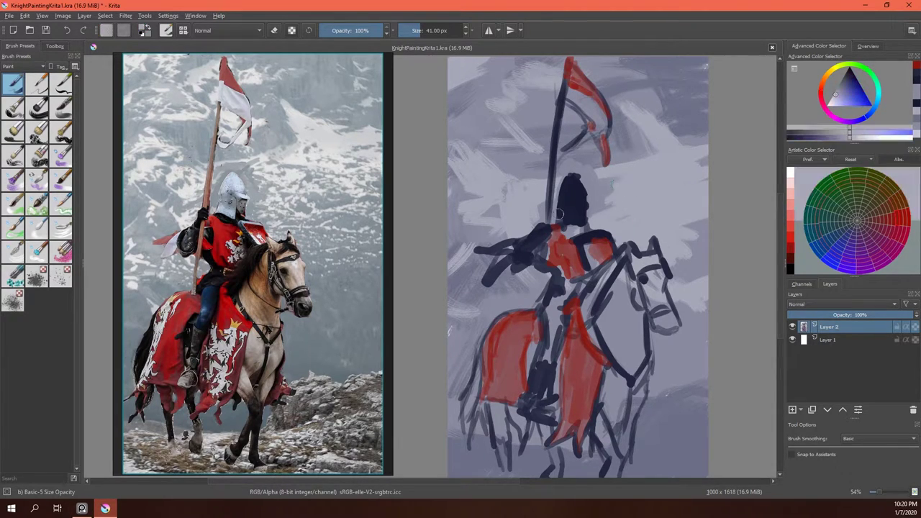
mouse_move(574, 187)
mouse_down()
mouse_move(571, 200)
mouse_move(578, 197)
mouse_up()
drag(583, 182, 567, 194)
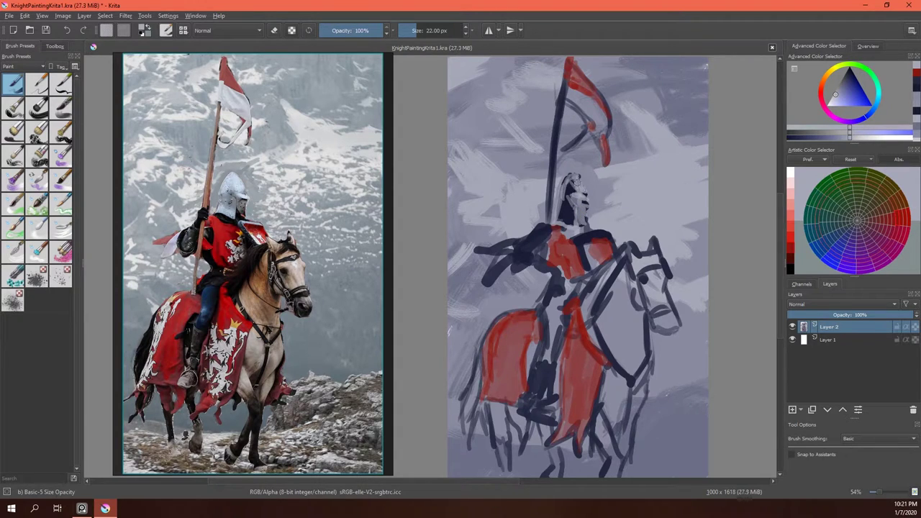
ctrl+click(652, 157)
drag(585, 180, 593, 225)
drag(572, 187, 570, 193)
drag(557, 177, 551, 219)
key(ctrl+z)
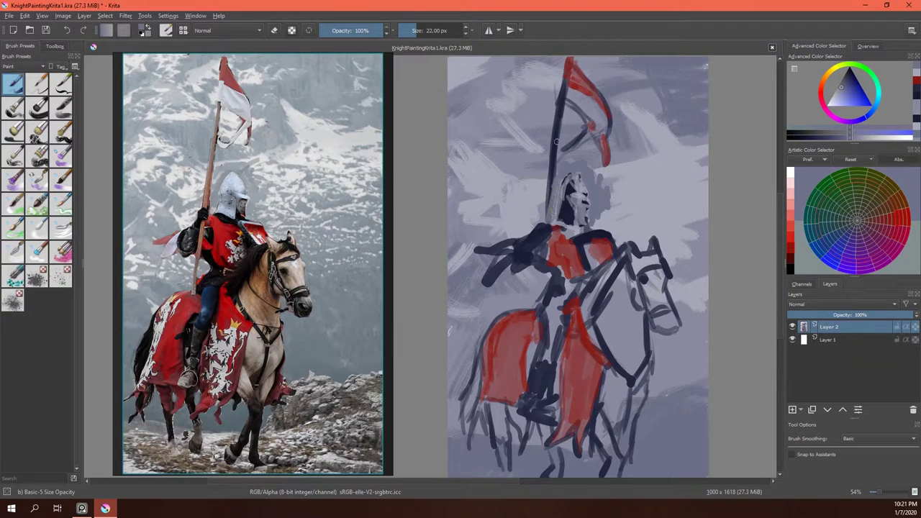
key(ctrl+z)
key(ctrl+z)
key(ctrl+z)
key(ctrl+z)
key(ctrl+z)
Paint the horse's neck and chest orange-brown, enlarging the brush to 41 px.
click(891, 210)
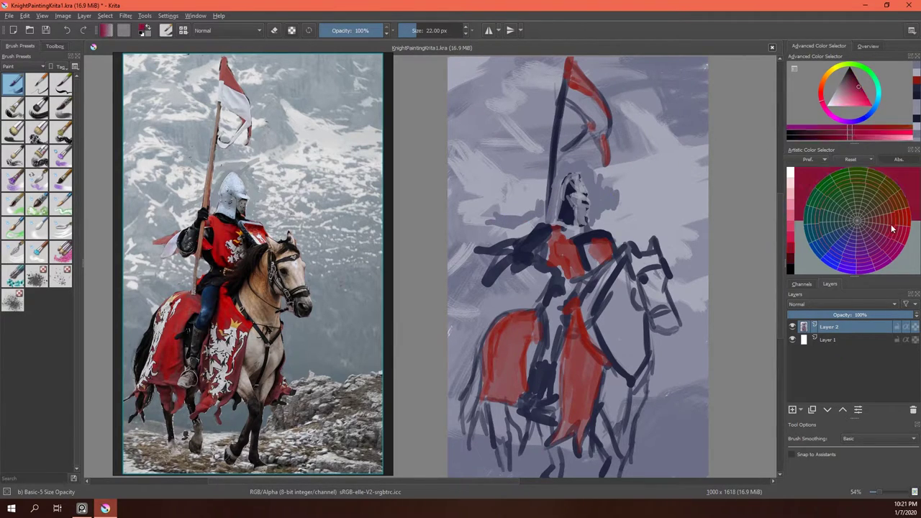
click(791, 238)
drag(623, 273, 619, 298)
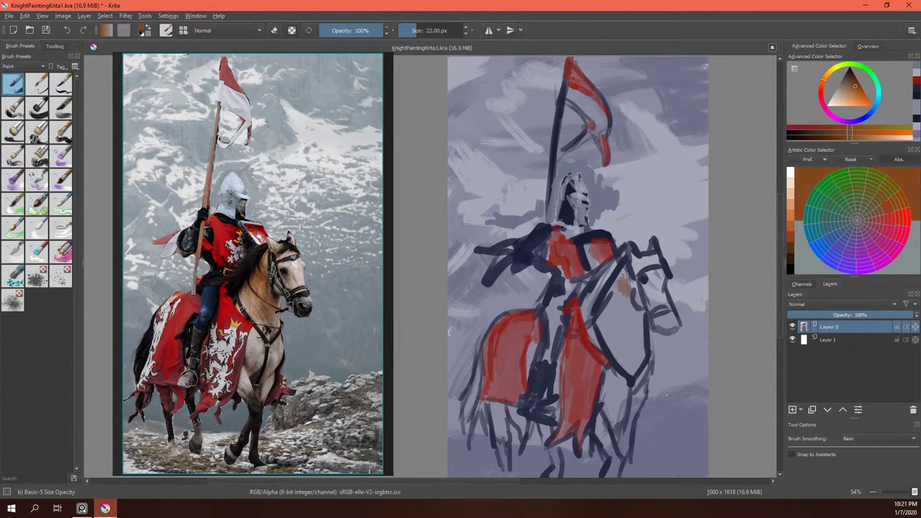
key(])
key(])
key(])
mouse_move(636, 333)
mouse_down()
mouse_move(613, 287)
mouse_move(631, 372)
mouse_move(645, 309)
mouse_up()
mouse_move(608, 346)
mouse_down()
mouse_move(629, 280)
mouse_move(664, 302)
mouse_move(674, 328)
mouse_up()
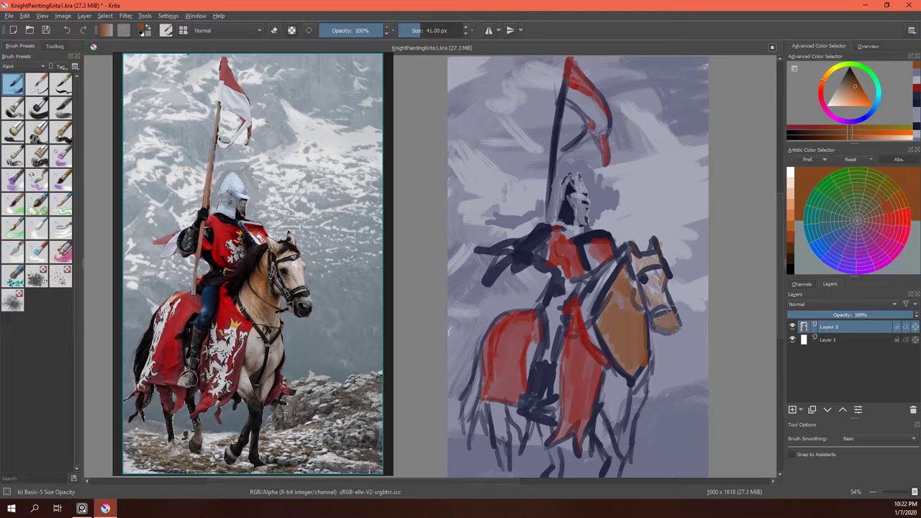
Add pale cream strokes to the horse's chest and foreleg.
click(791, 196)
drag(620, 387, 619, 422)
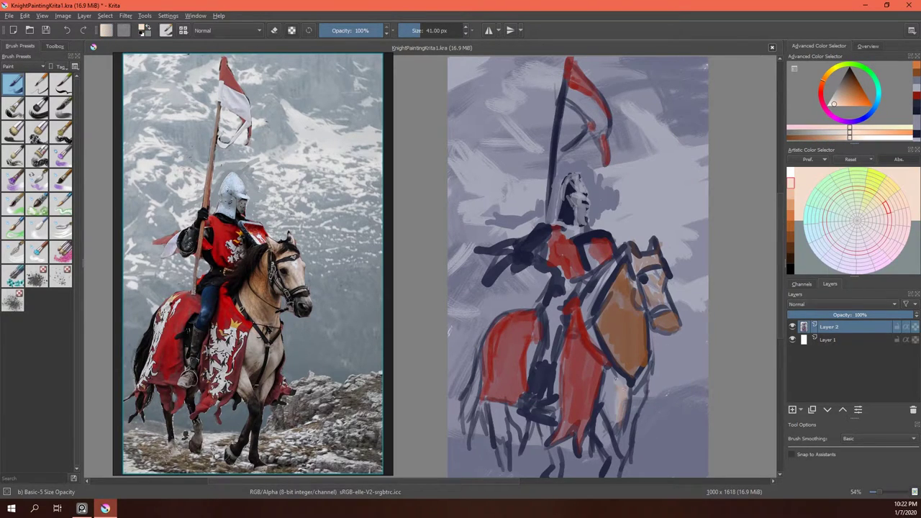
drag(626, 372, 601, 417)
drag(647, 387, 635, 420)
drag(648, 368, 633, 428)
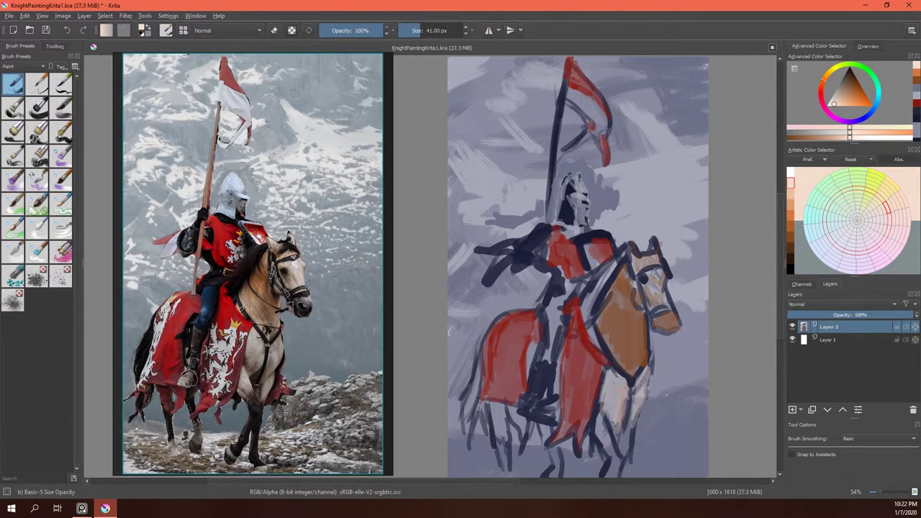
Paint a dark brown mane and side shading, plus a brown nose with a dark nostril.
click(791, 264)
mouse_move(623, 251)
mouse_down()
mouse_move(592, 281)
mouse_move(577, 317)
mouse_up()
drag(606, 277, 590, 301)
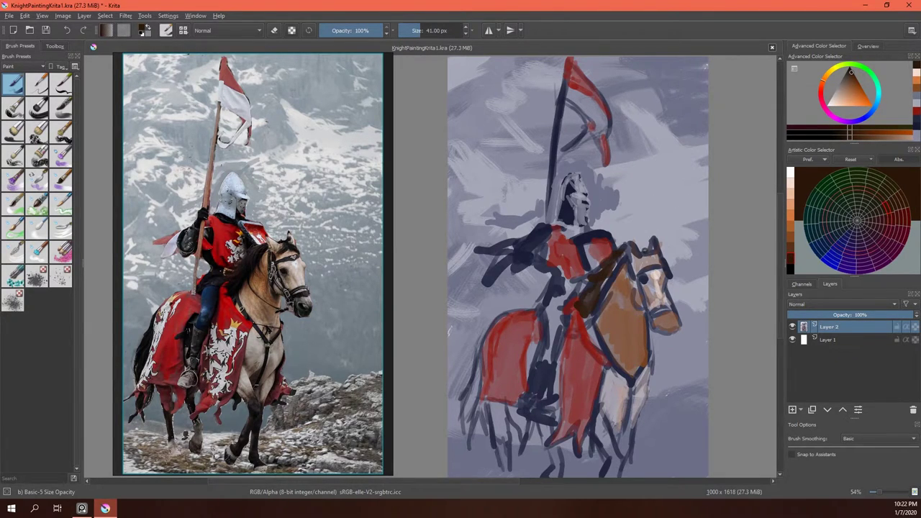
drag(636, 264, 663, 249)
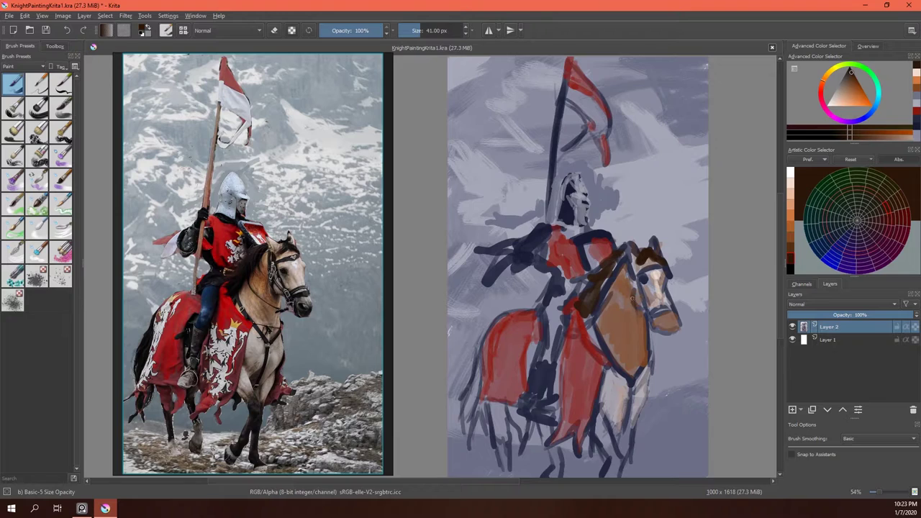
click(792, 256)
drag(658, 321, 668, 333)
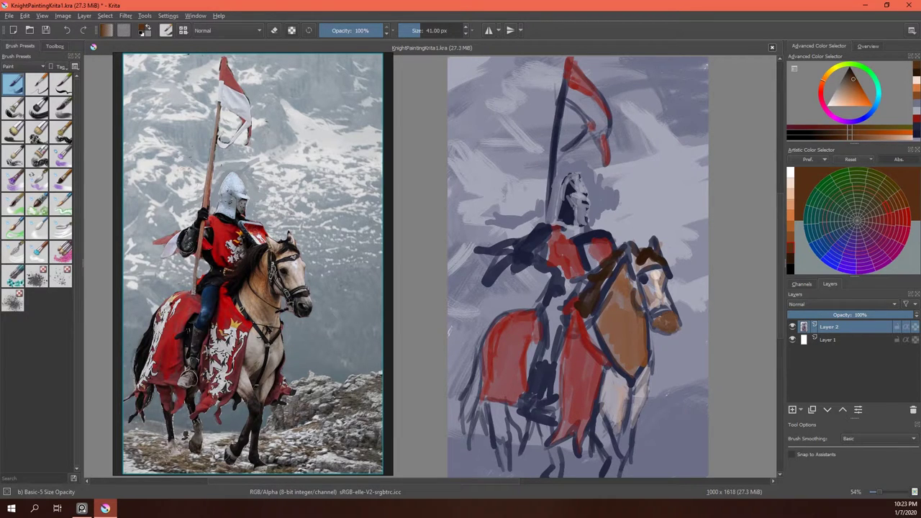
click(791, 265)
click(665, 325)
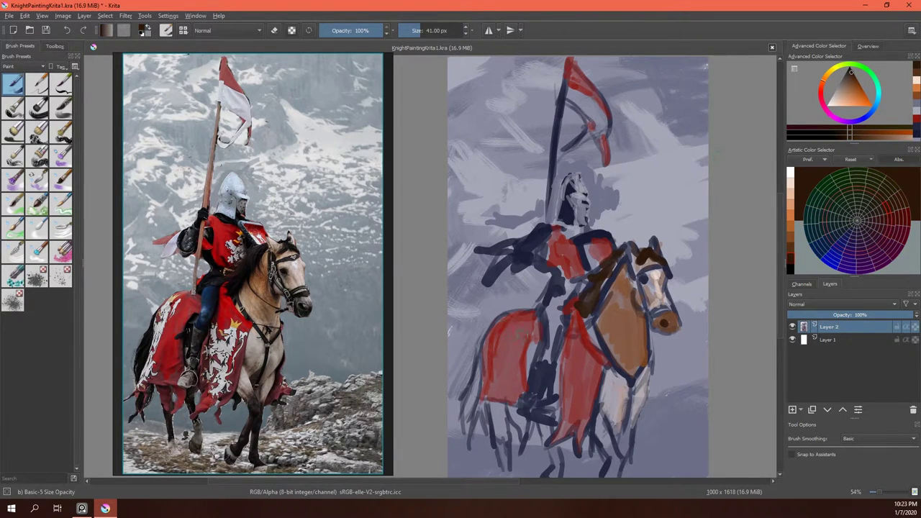
Extend the red caparison, paint the rear leg brown, and add dark strokes on the front legs.
ctrl+click(507, 338)
drag(504, 331, 507, 371)
mouse_move(529, 322)
mouse_down()
mouse_move(503, 374)
mouse_move(472, 396)
mouse_move(464, 435)
mouse_up()
ctrl+click(496, 354)
ctrl+click(496, 411)
drag(498, 409, 502, 438)
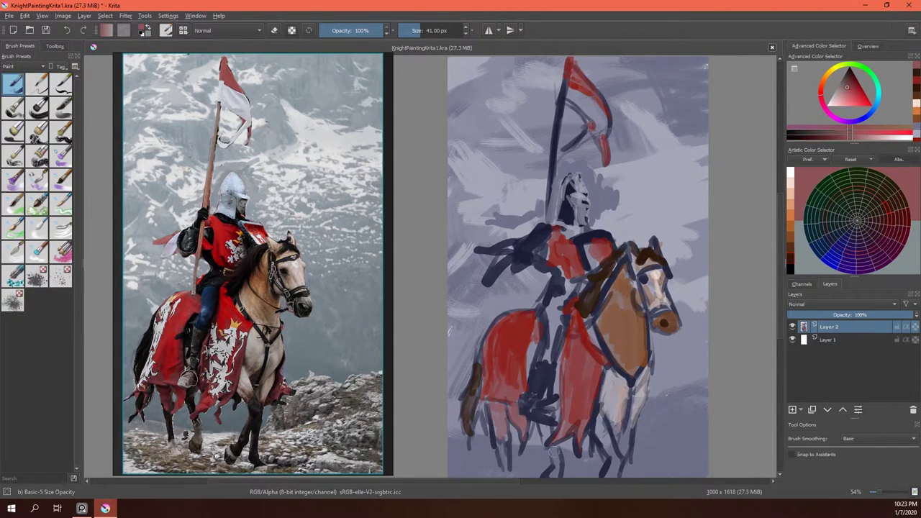
ctrl+click(597, 401)
ctrl+click(621, 472)
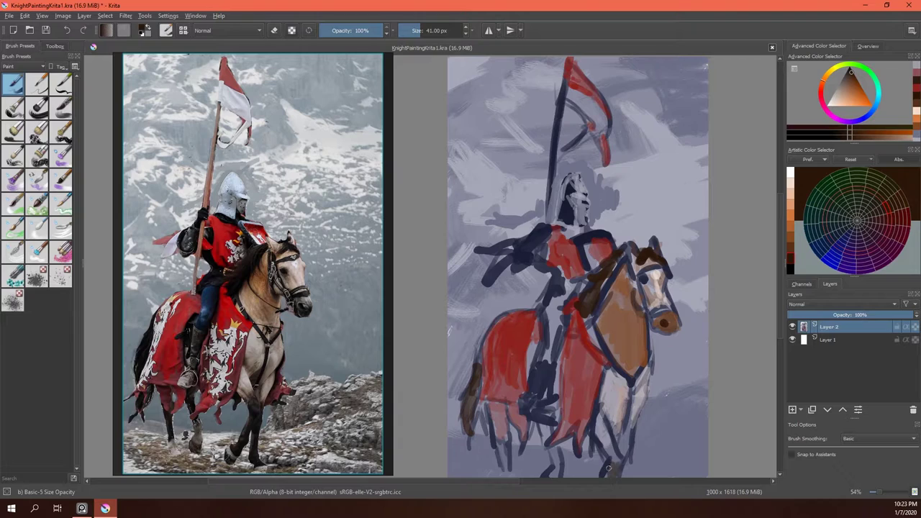
drag(608, 468, 604, 444)
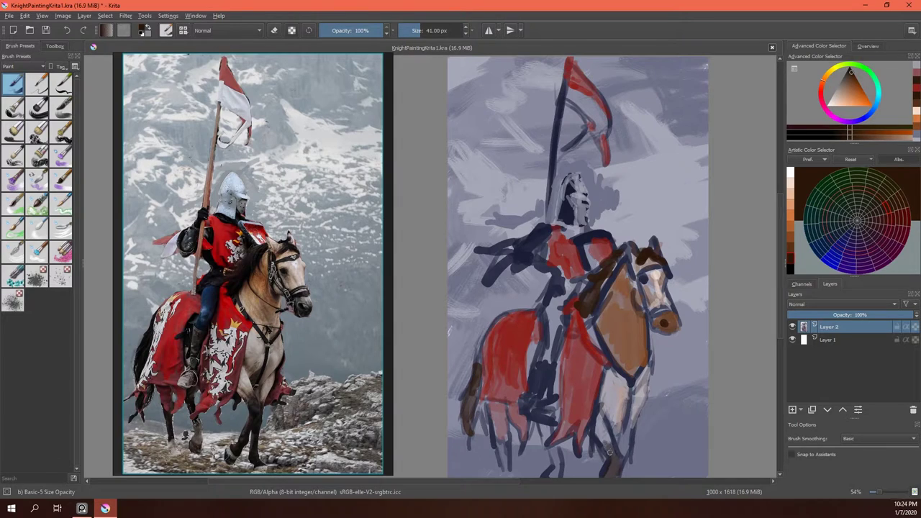
drag(551, 460, 558, 476)
ctrl+click(563, 470)
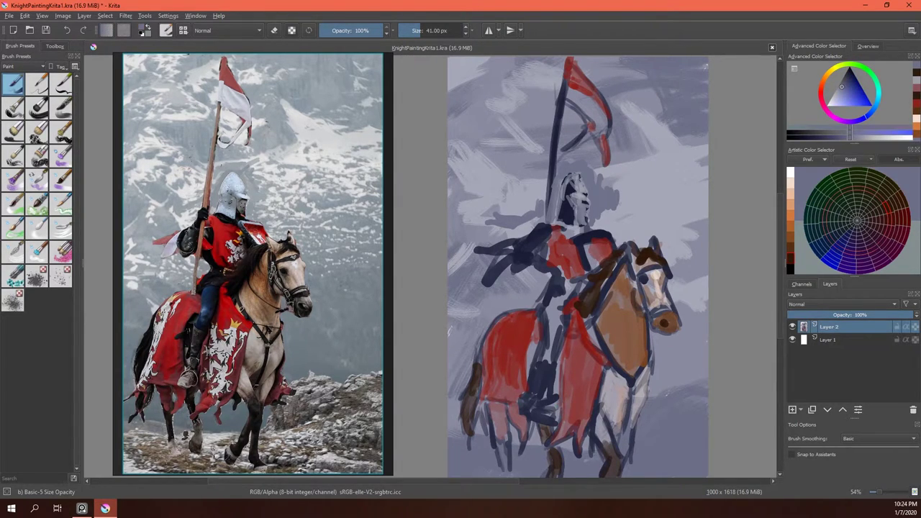
ctrl+click(552, 398)
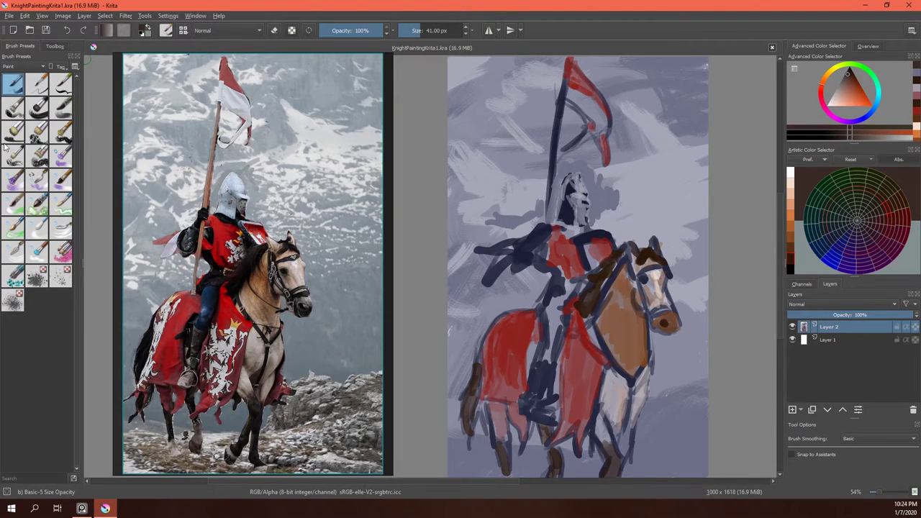
Zoom in on the knight and repaint the banner with red sampled from it.
scroll(625, 241, down, 4)
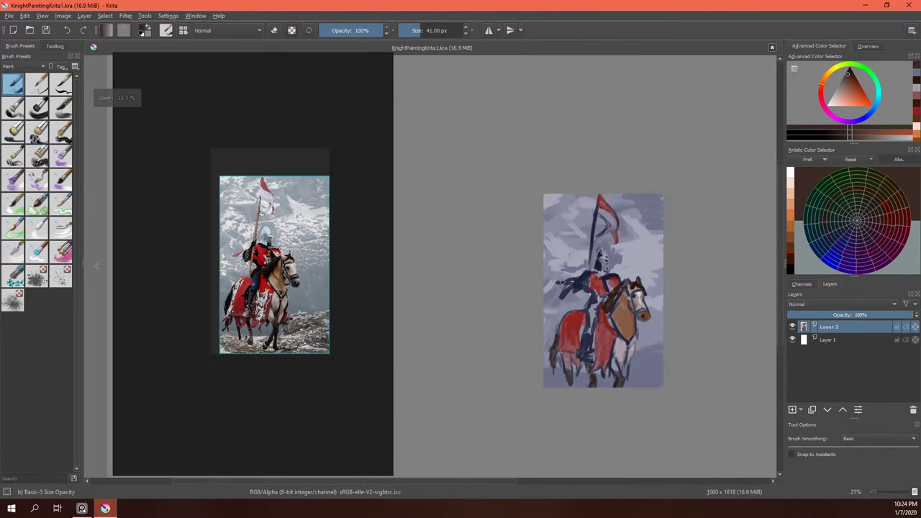
scroll(582, 280, up, 3)
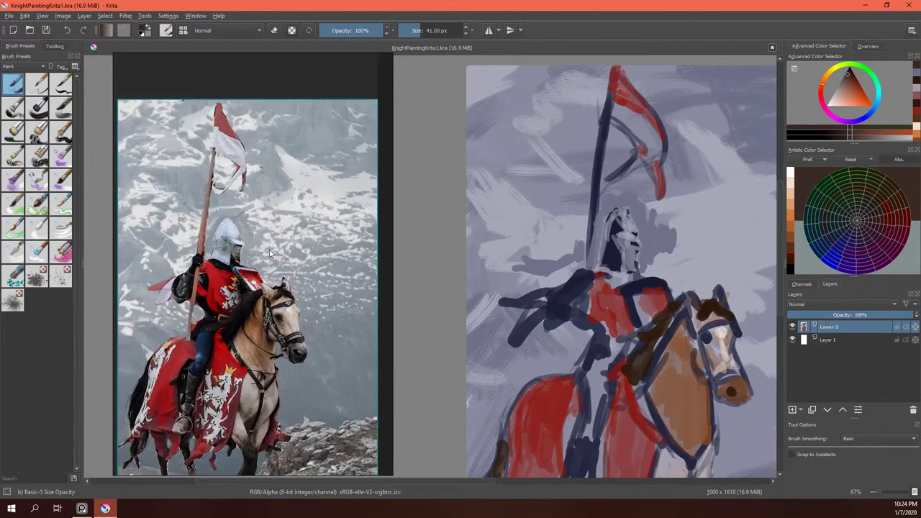
scroll(266, 247, up, 2)
scroll(266, 246, up, 1)
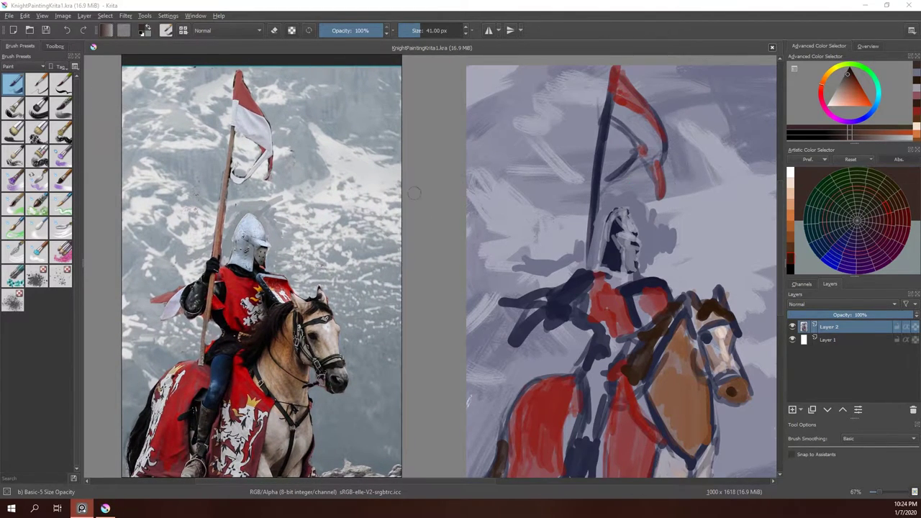
scroll(321, 206, down, 1)
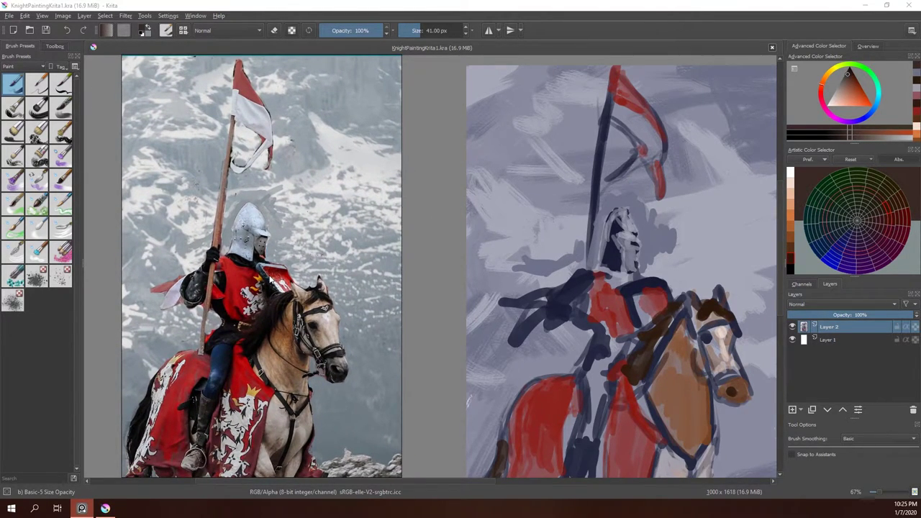
ctrl+click(655, 80)
drag(651, 85, 629, 130)
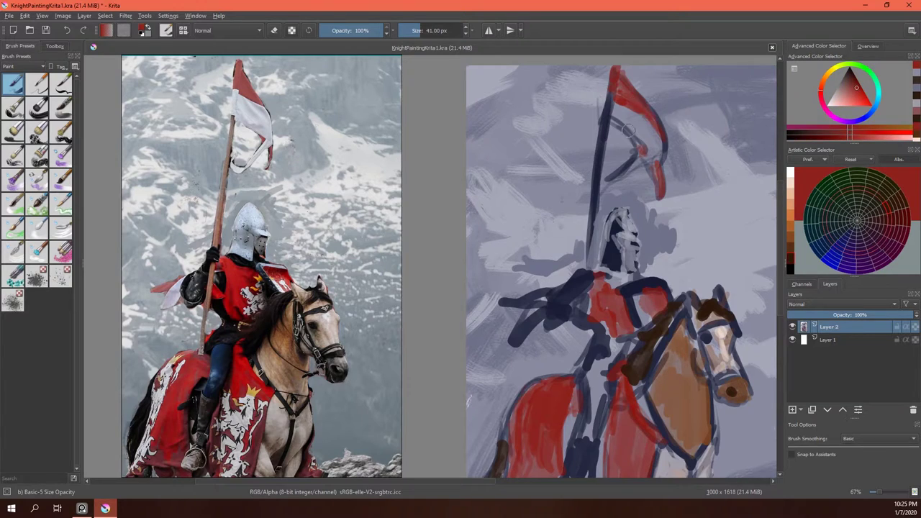
Paint sky-grey strokes on the banner's lower part and shrink the brush to 15 px.
ctrl+click(621, 116)
mouse_move(650, 143)
mouse_down()
mouse_move(615, 179)
mouse_move(600, 179)
mouse_move(644, 157)
mouse_up()
key(bracketleft)
key(bracketleft)
key(bracketleft)
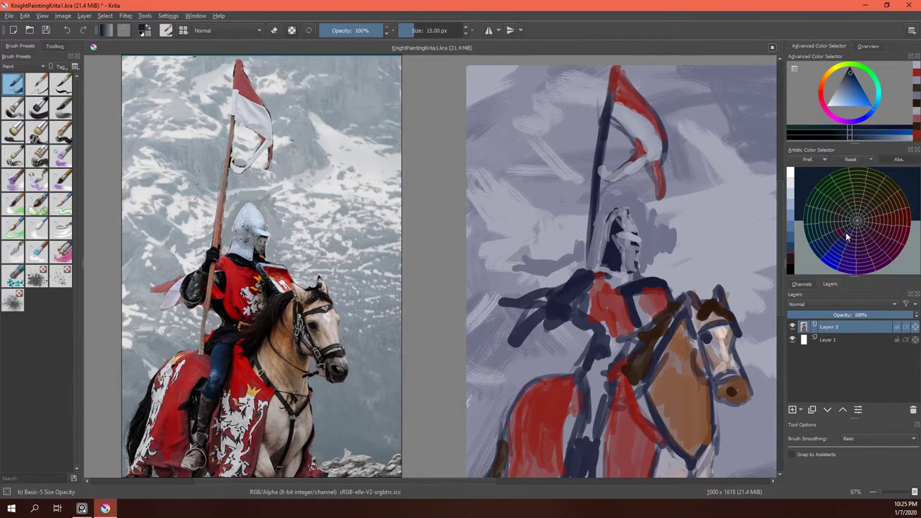
Add light grey-blue strokes to the helmet and around the knight's neck.
click(792, 184)
mouse_move(624, 216)
mouse_down()
mouse_move(628, 228)
mouse_move(608, 236)
mouse_move(620, 265)
mouse_move(613, 277)
mouse_move(603, 269)
mouse_move(616, 272)
mouse_up()
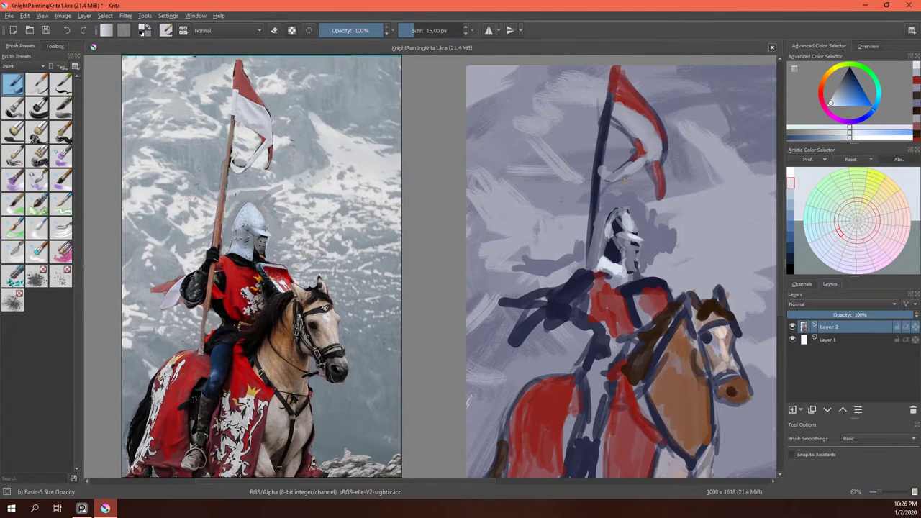
ctrl+click(615, 244)
drag(608, 240, 618, 264)
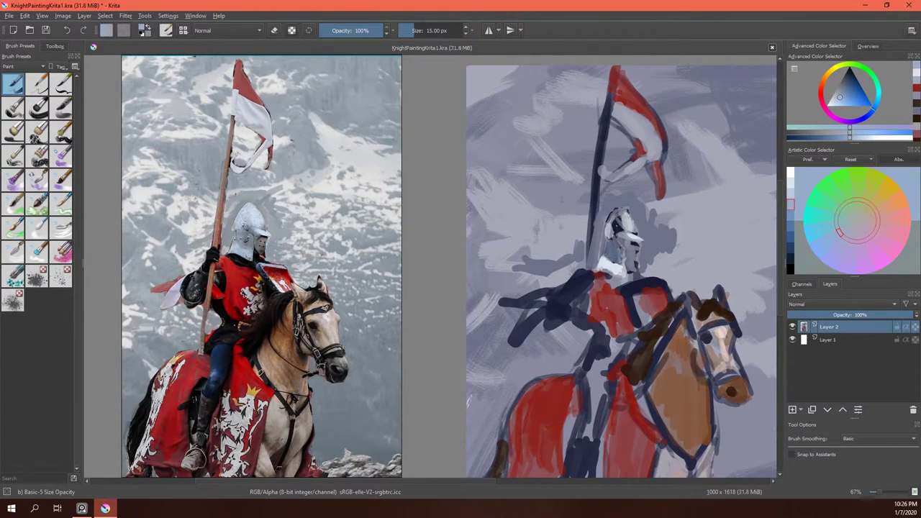
drag(615, 221, 619, 233)
Paint a near-black visor slit across the helmet.
click(791, 247)
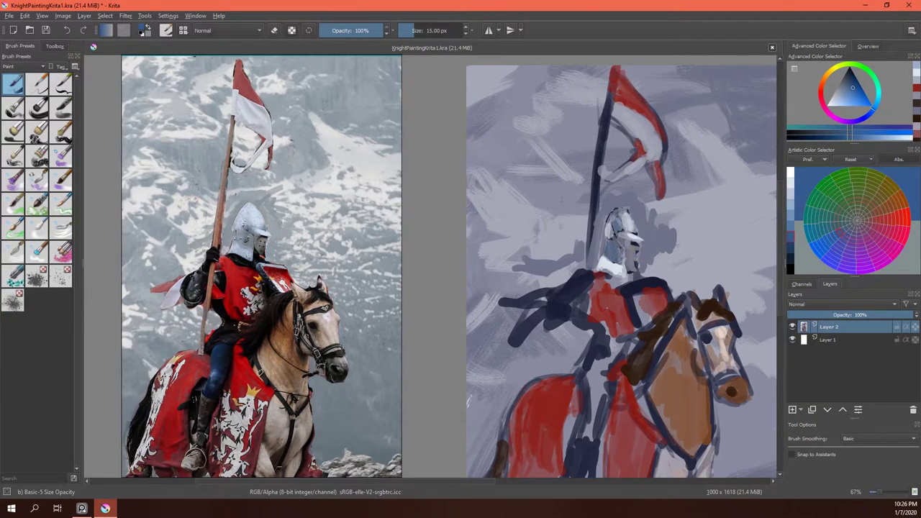
click(791, 270)
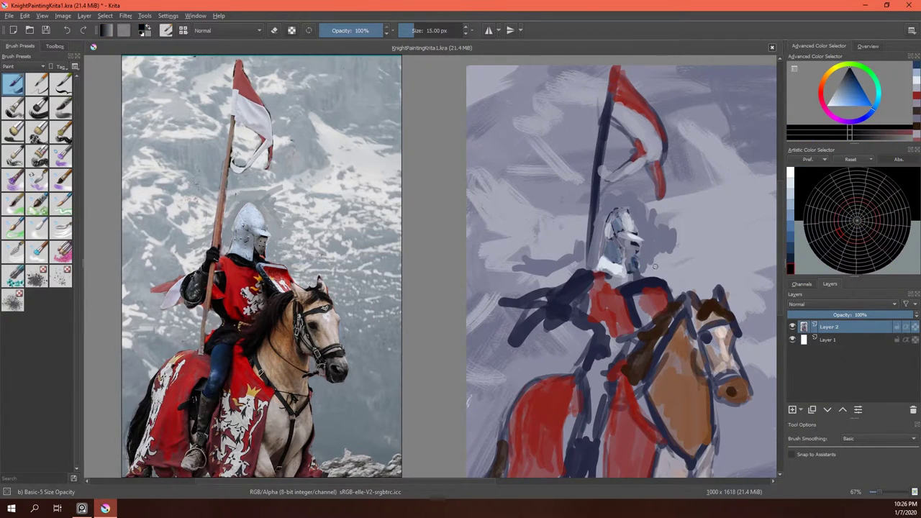
drag(628, 244, 643, 243)
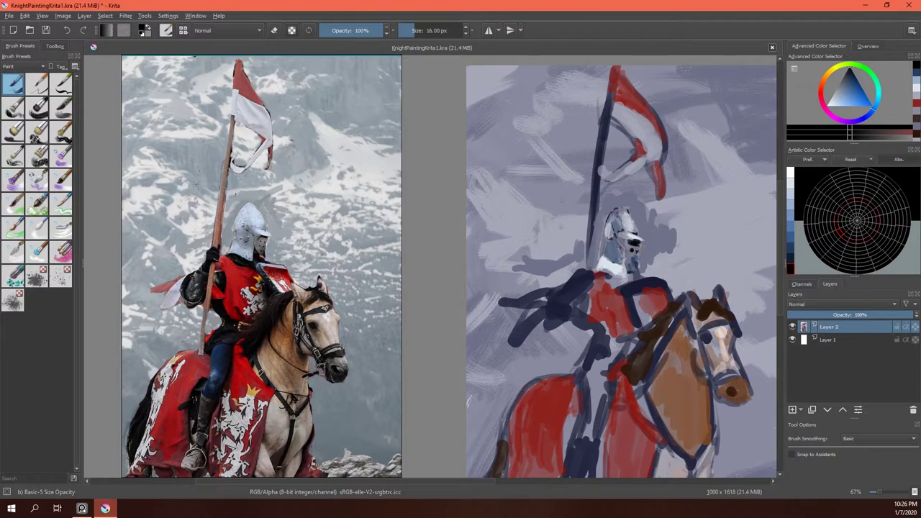
Paint a near-white highlight on the helmet with an 8 px brush.
ctrl+click(617, 225)
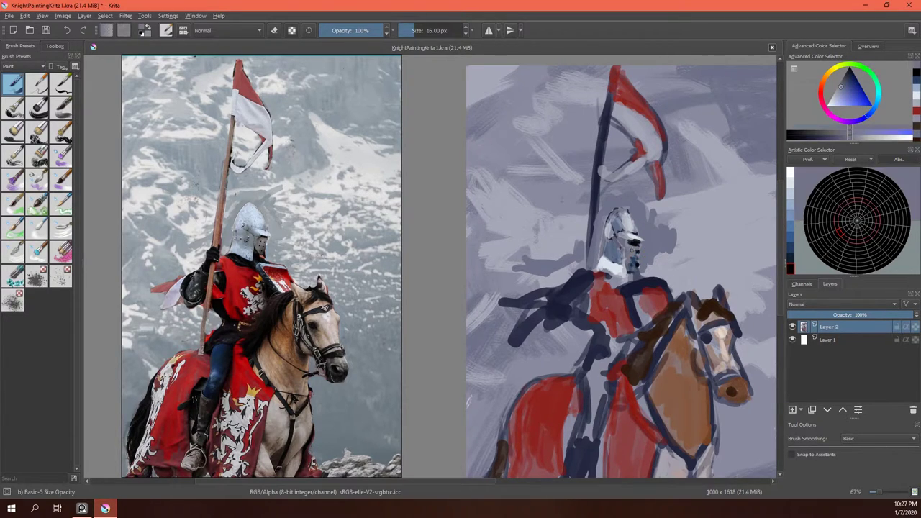
ctrl+click(632, 237)
key(bracketleft)
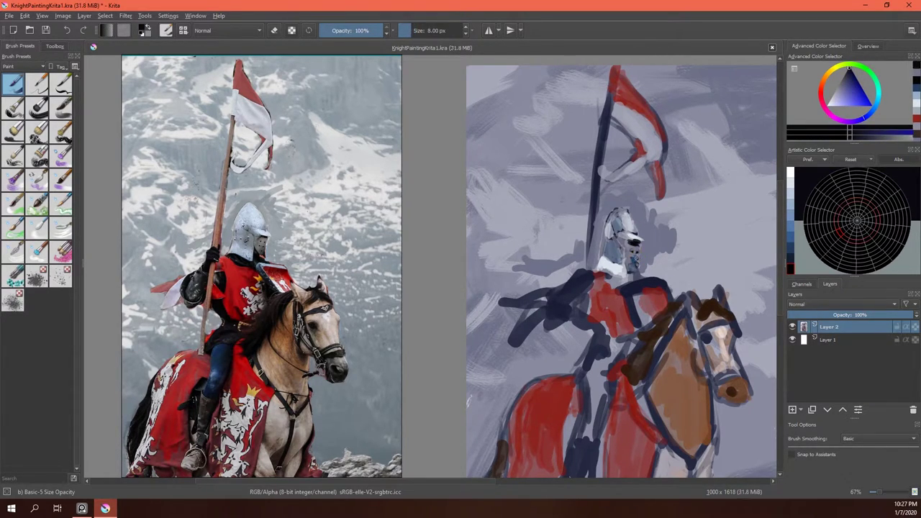
key(x)
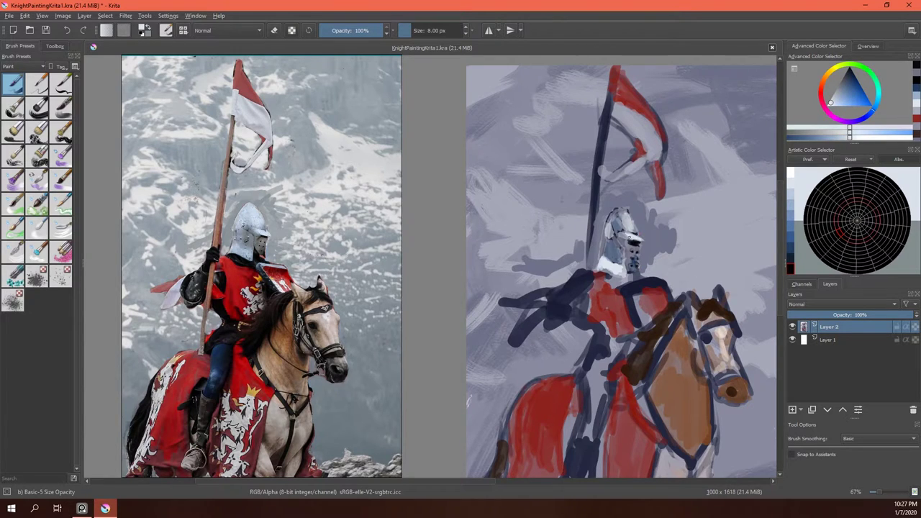
drag(626, 238, 646, 234)
Paint dark strokes under the helmet shaping the neck and collar with a 15 px brush.
key(x)
key(bracketright)
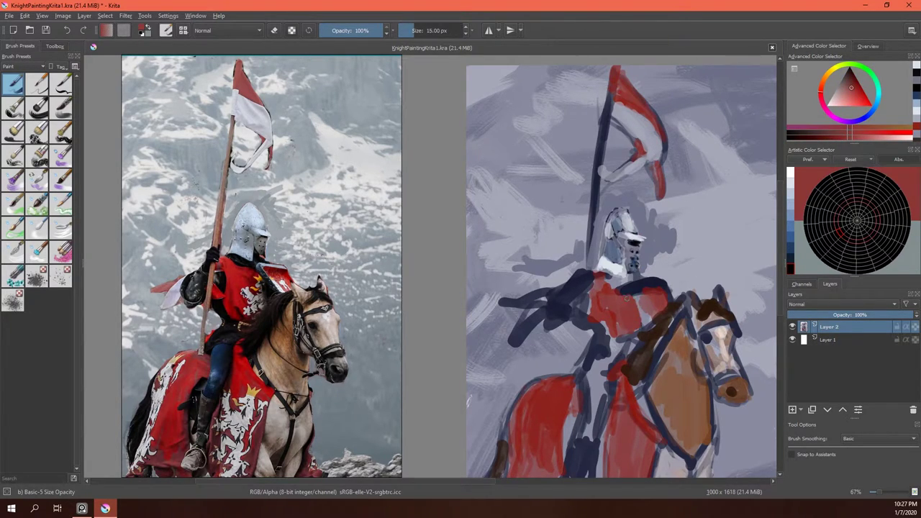
mouse_move(622, 268)
mouse_down()
mouse_move(625, 281)
mouse_move(641, 276)
mouse_move(599, 261)
mouse_move(620, 280)
mouse_move(593, 269)
mouse_move(639, 280)
mouse_move(597, 273)
mouse_move(651, 321)
mouse_up()
key(x)
key(x)
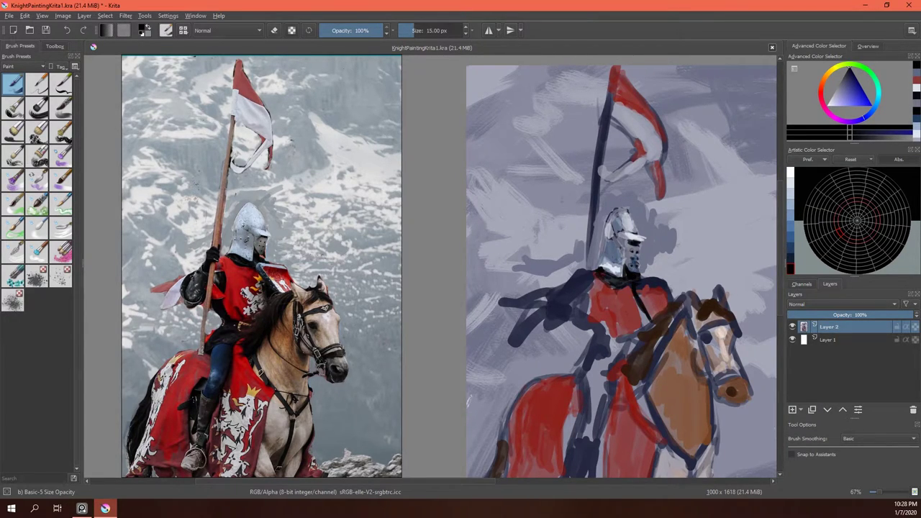
Add a light stroke just below the knight's neck.
key(x)
mouse_move(639, 285)
mouse_down()
mouse_move(669, 285)
mouse_move(636, 289)
mouse_up()
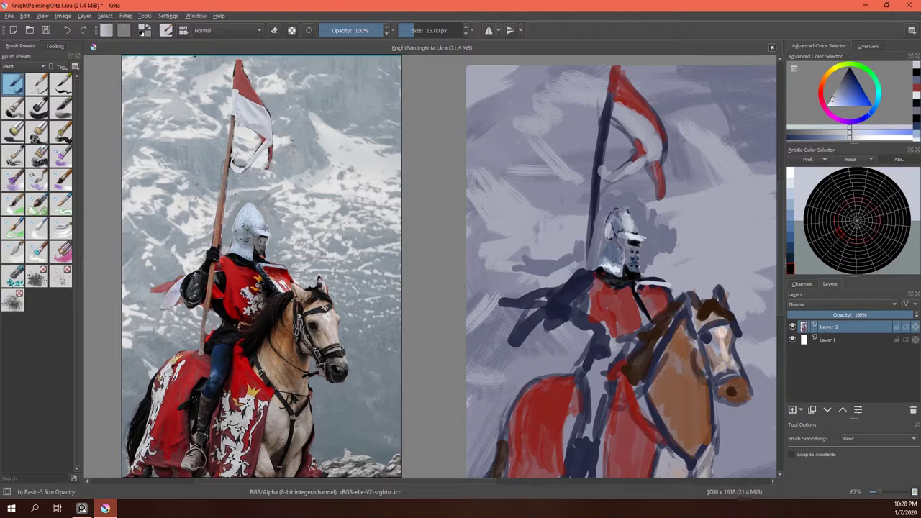
key(x)
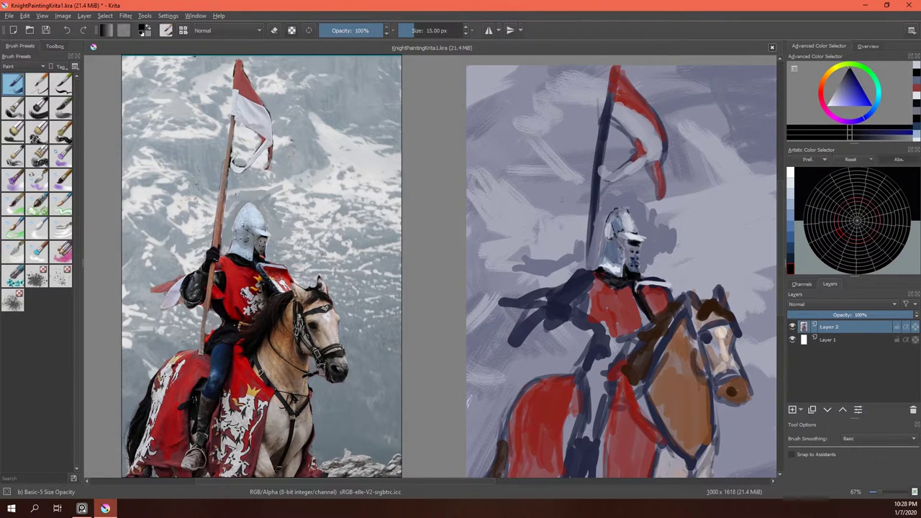
key(x)
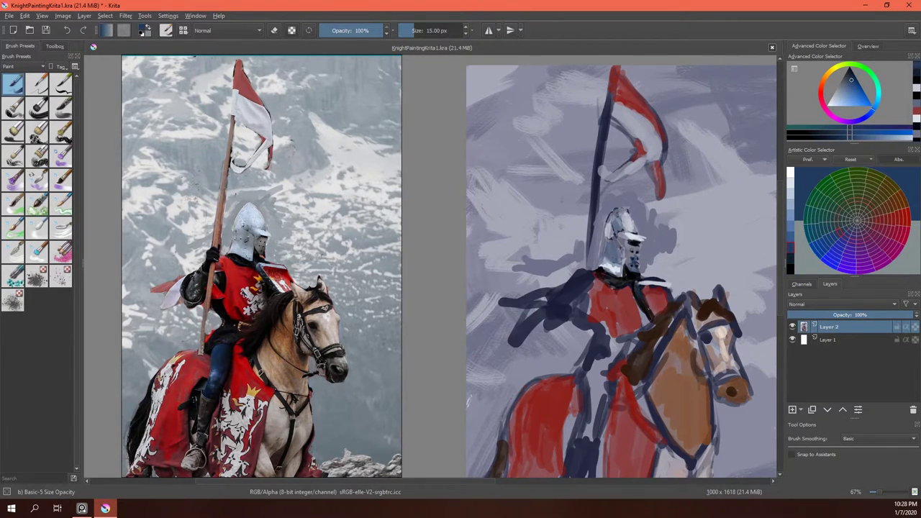
Paint the torso muted red over the dark strokes with a 24 px brush.
ctrl+click(600, 422)
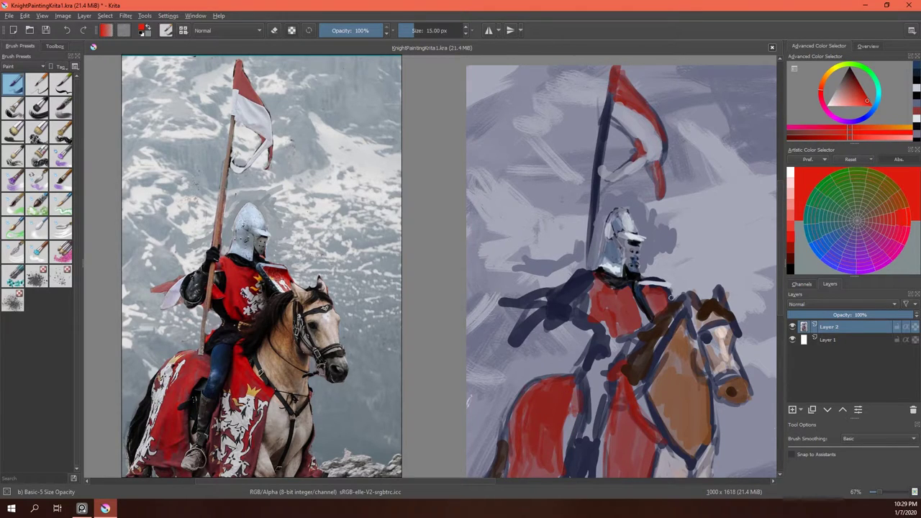
drag(670, 297, 667, 297)
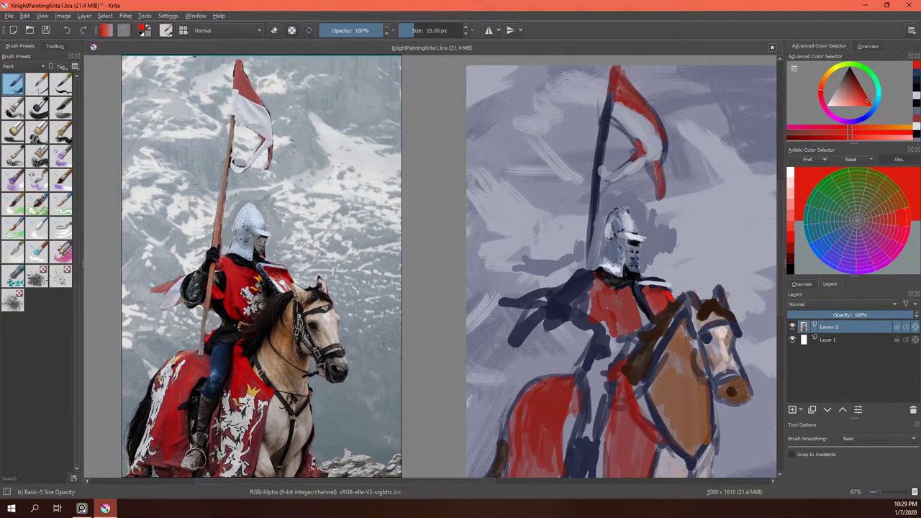
ctrl+click(618, 302)
key(bracketright)
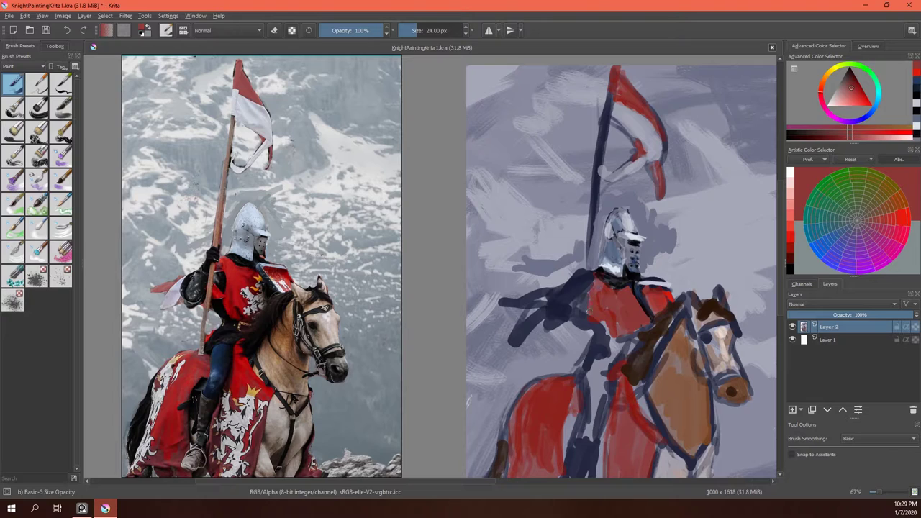
mouse_move(601, 322)
mouse_down()
mouse_move(613, 350)
mouse_move(631, 354)
mouse_up()
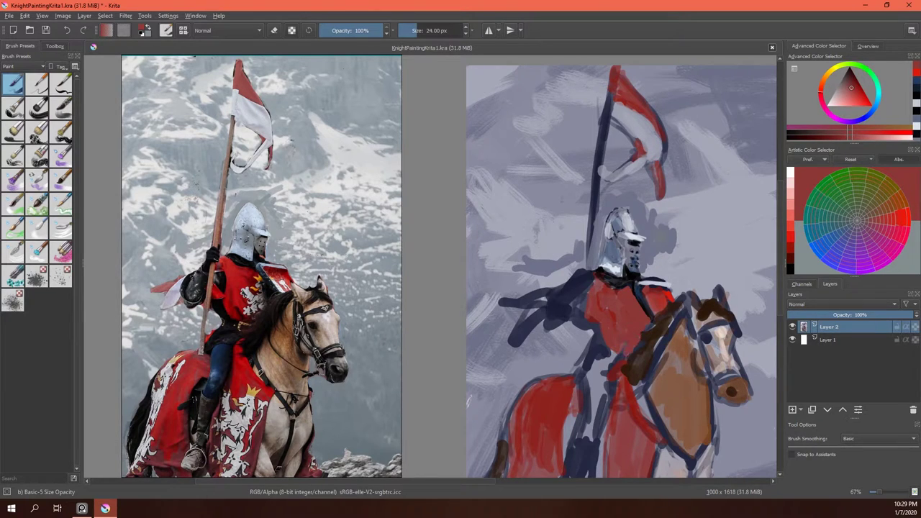
ctrl+click(640, 276)
key(bracketleft)
key(bracketleft)
key(bracketleft)
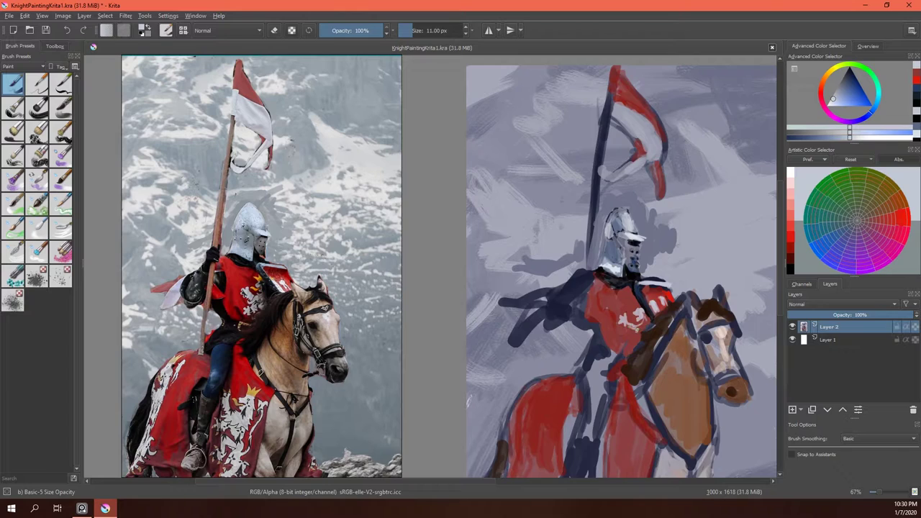
Refine the white chest emblem and add dark strokes around the collar.
mouse_move(631, 324)
mouse_down()
mouse_move(638, 333)
mouse_move(648, 315)
mouse_up()
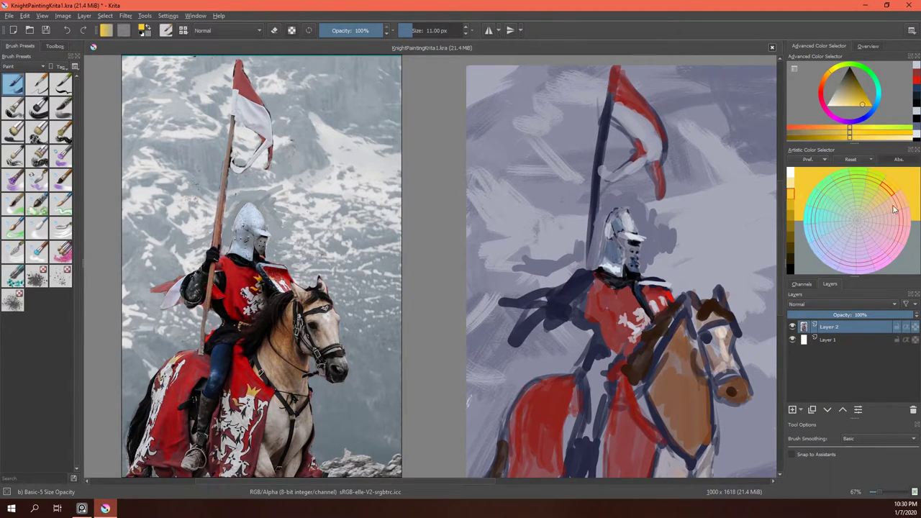
ctrl+click(691, 374)
click(886, 200)
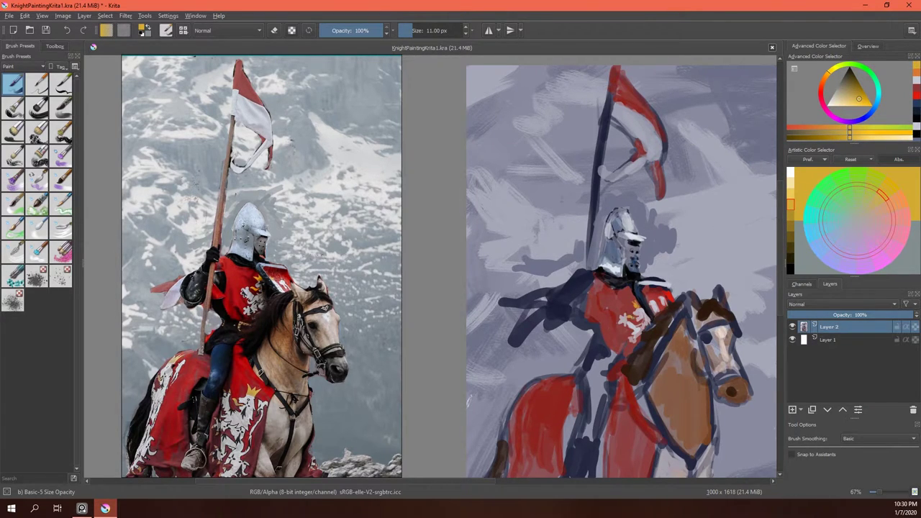
ctrl+click(468, 401)
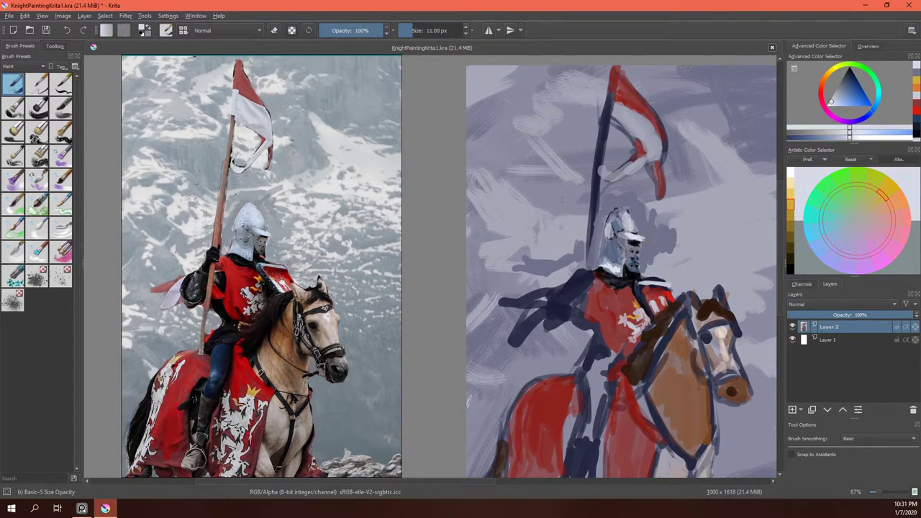
ctrl+click(639, 243)
ctrl+click(637, 243)
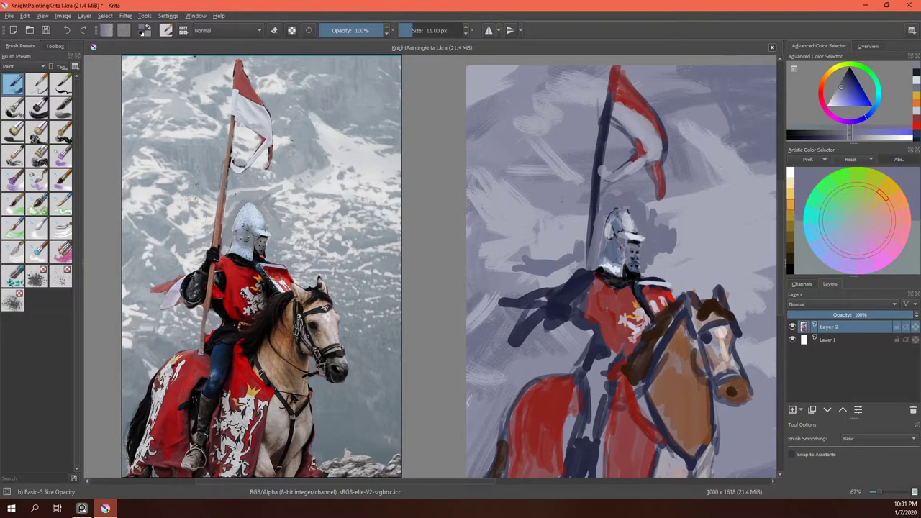
ctrl+click(651, 323)
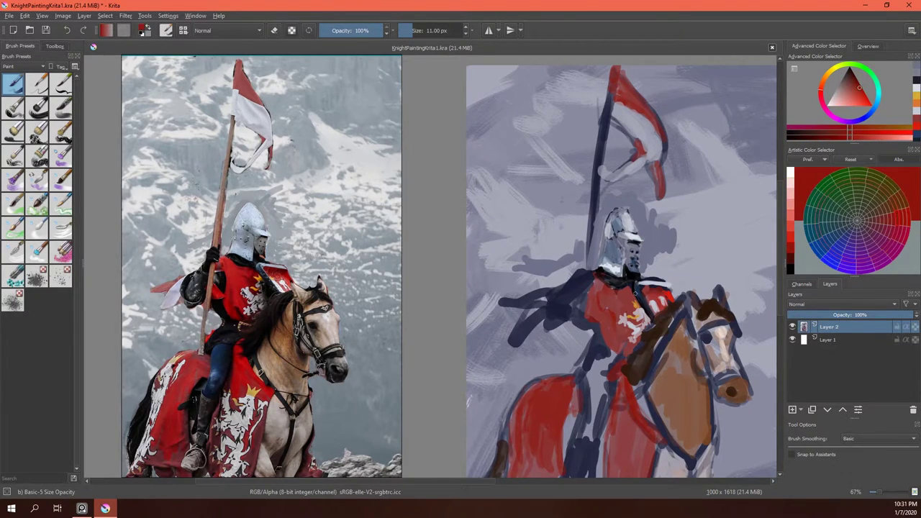
mouse_move(632, 302)
mouse_down()
mouse_move(619, 289)
mouse_move(593, 292)
mouse_move(664, 288)
mouse_move(651, 313)
mouse_move(681, 285)
mouse_up()
Paint an orange-brown stroke up the flagpole using the horse's coat colour.
ctrl+click(651, 310)
ctrl+click(669, 295)
ctrl+click(691, 245)
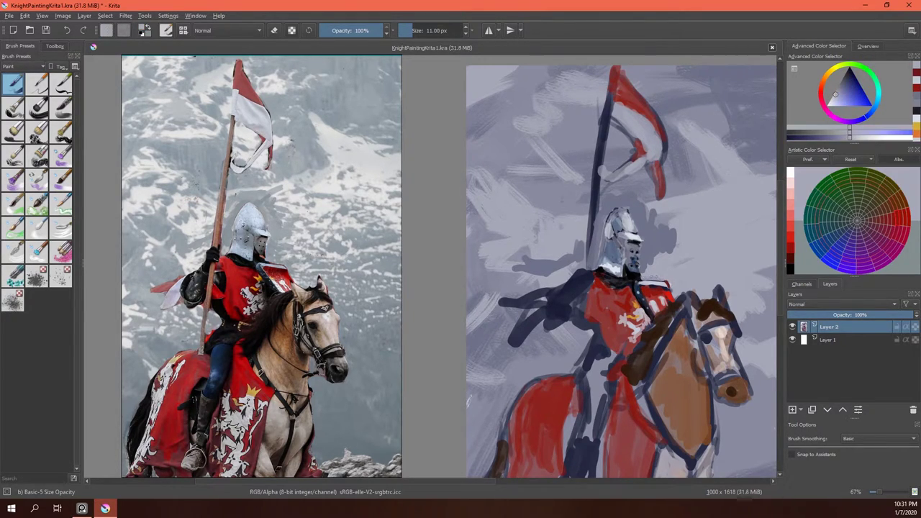
ctrl+click(712, 375)
drag(581, 266, 613, 88)
Extend the flagpole to the flag top and paint a near-white fold across the flag.
ctrl+click(618, 113)
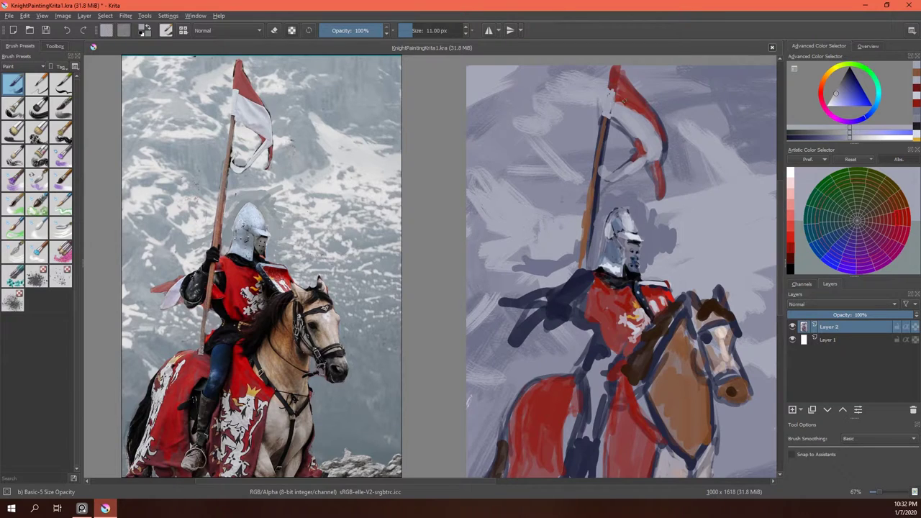
ctrl+click(631, 126)
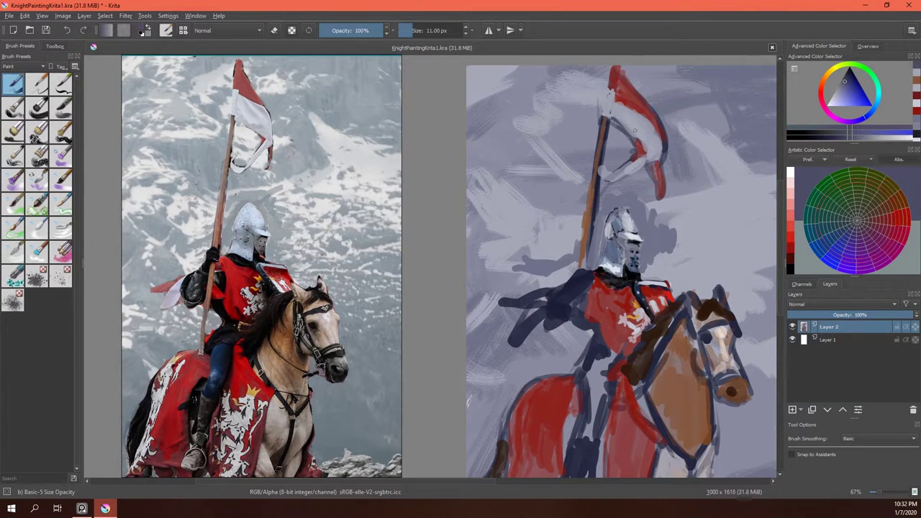
drag(635, 130, 652, 138)
Paint a pale blue-grey stroke on the flag near the pole with a 20 px brush.
ctrl+click(639, 97)
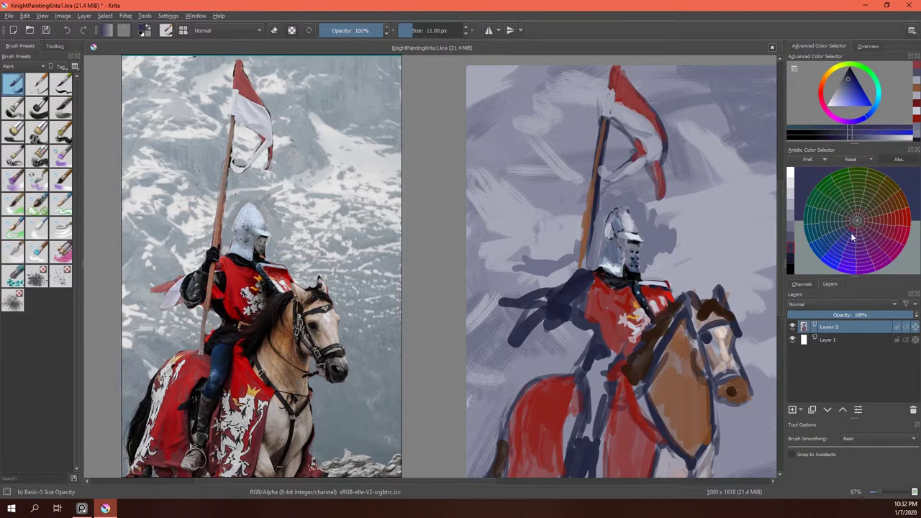
click(791, 206)
key(bracketright)
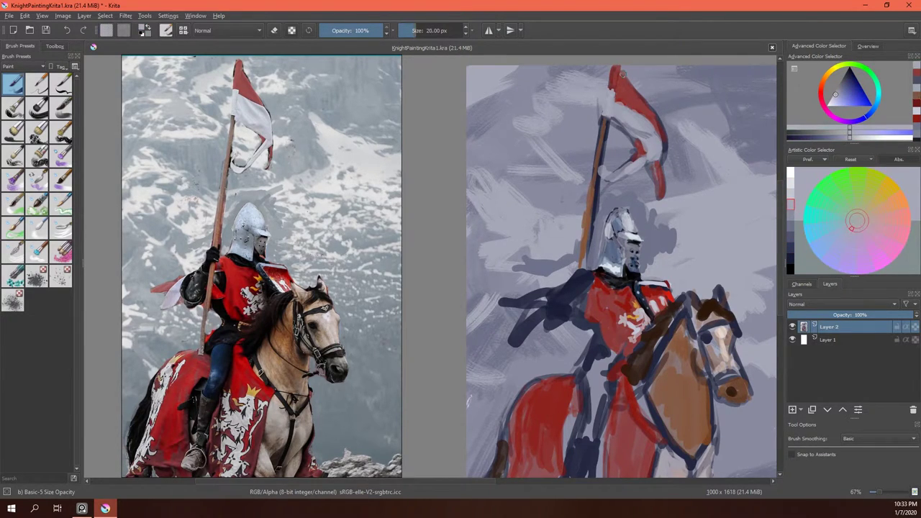
mouse_move(612, 112)
mouse_down()
mouse_move(611, 90)
mouse_move(625, 128)
mouse_move(631, 109)
mouse_move(648, 121)
mouse_move(652, 142)
mouse_move(623, 167)
mouse_up()
ctrl+click(649, 135)
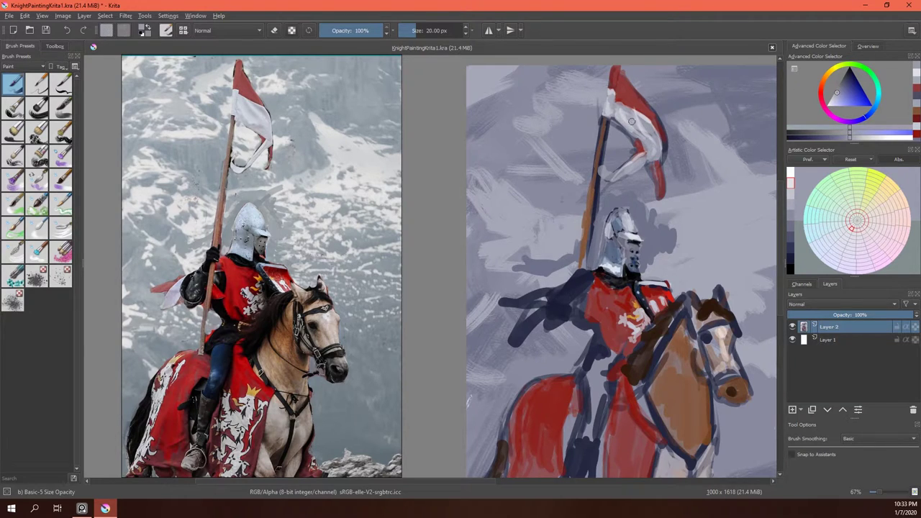
ctrl+click(574, 164)
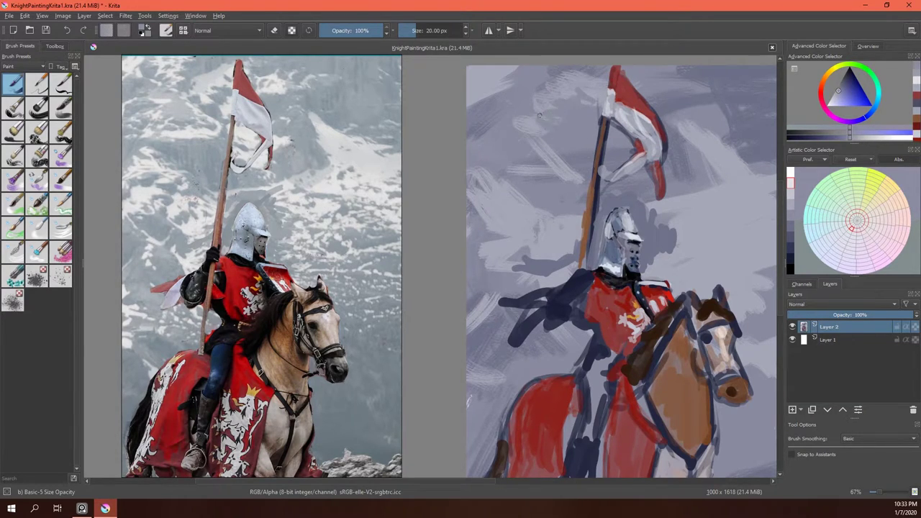
ctrl+click(608, 90)
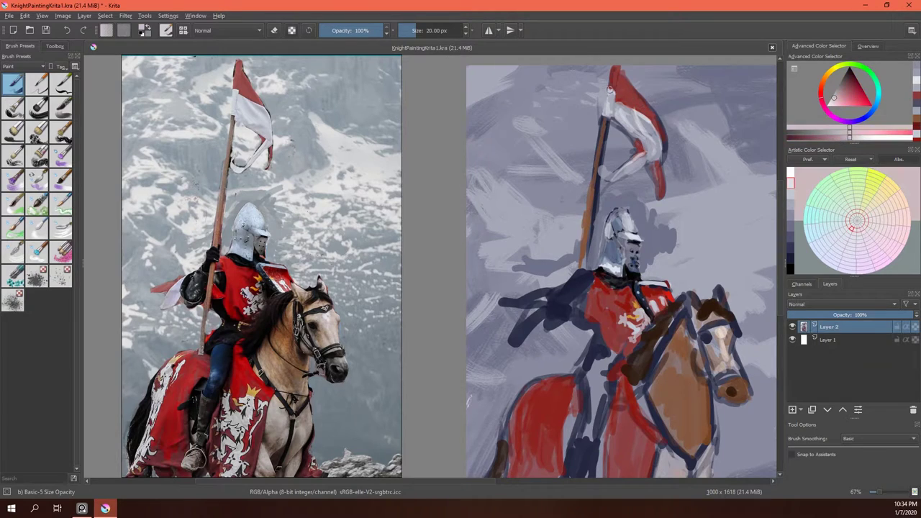
ctrl+click(645, 115)
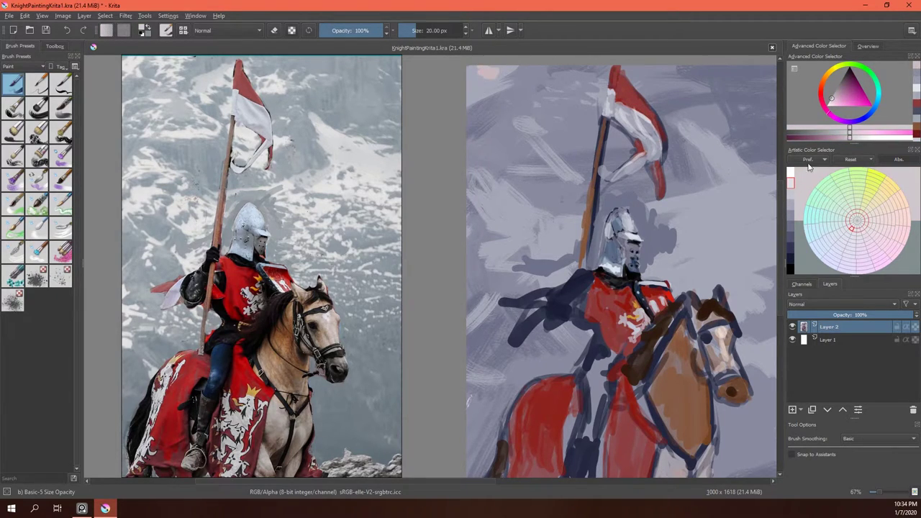
Paint light blue-grey strokes across the upper-left and upper-right sky.
click(795, 189)
mouse_move(502, 68)
mouse_down()
mouse_move(475, 81)
mouse_move(467, 112)
mouse_move(547, 94)
mouse_move(558, 66)
mouse_move(560, 107)
mouse_move(544, 120)
mouse_up()
mouse_move(575, 94)
mouse_down()
mouse_move(566, 106)
mouse_move(589, 110)
mouse_move(603, 80)
mouse_move(693, 95)
mouse_move(660, 115)
mouse_move(698, 117)
mouse_move(748, 95)
mouse_up()
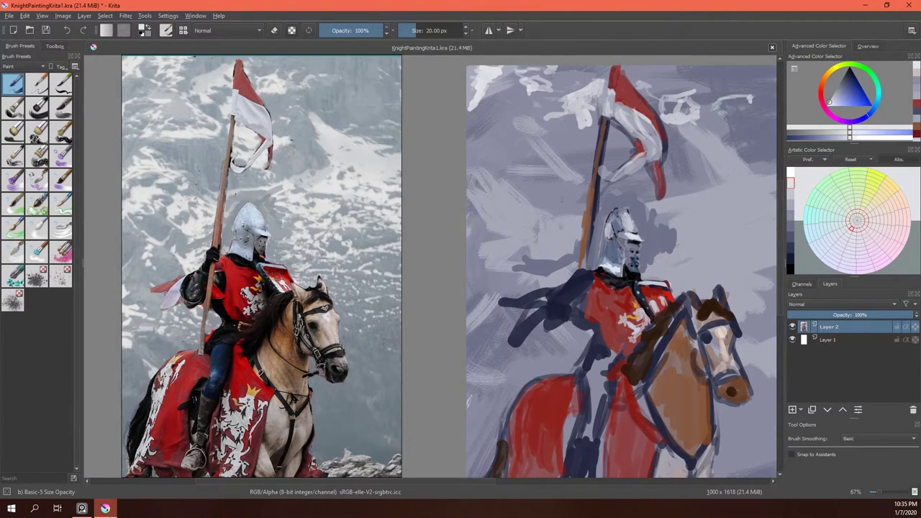
ctrl+click(753, 115)
mouse_move(737, 144)
mouse_down()
mouse_move(736, 111)
mouse_move(750, 97)
mouse_move(703, 117)
mouse_up()
Add softened whitish snowy strokes in the left sky and beside the flag.
ctrl+click(712, 109)
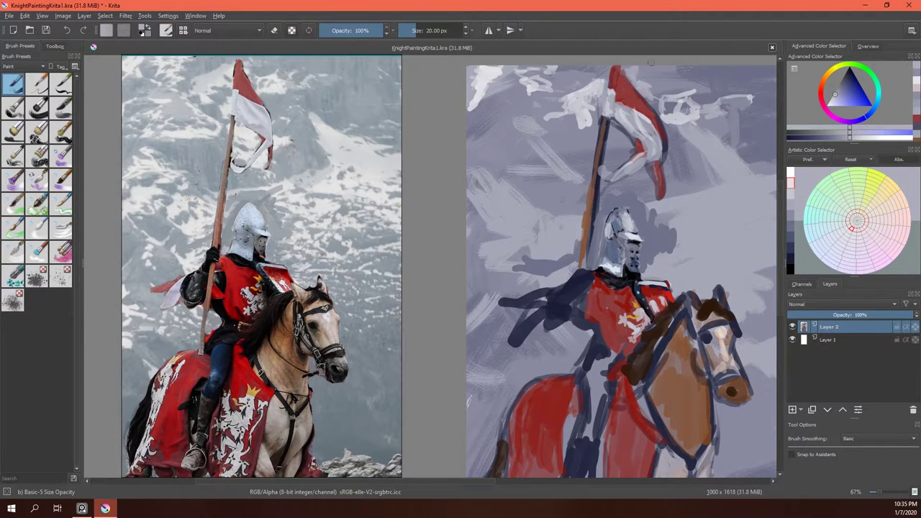
ctrl+click(511, 101)
drag(594, 108, 547, 123)
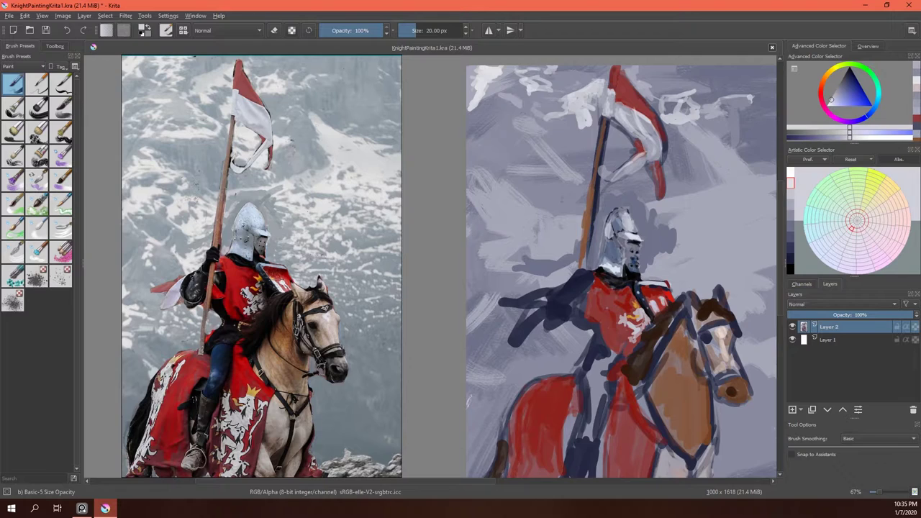
mouse_move(496, 135)
mouse_down()
mouse_move(536, 131)
mouse_move(575, 151)
mouse_move(479, 154)
mouse_up()
drag(486, 114, 468, 131)
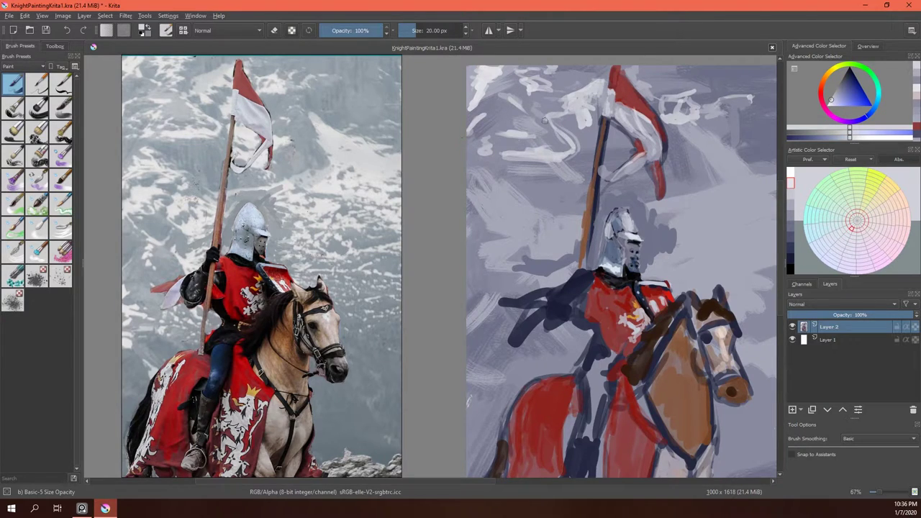
mouse_move(544, 120)
mouse_down()
mouse_move(481, 194)
mouse_move(511, 199)
mouse_move(491, 216)
mouse_move(524, 235)
mouse_move(481, 237)
mouse_move(511, 223)
mouse_up()
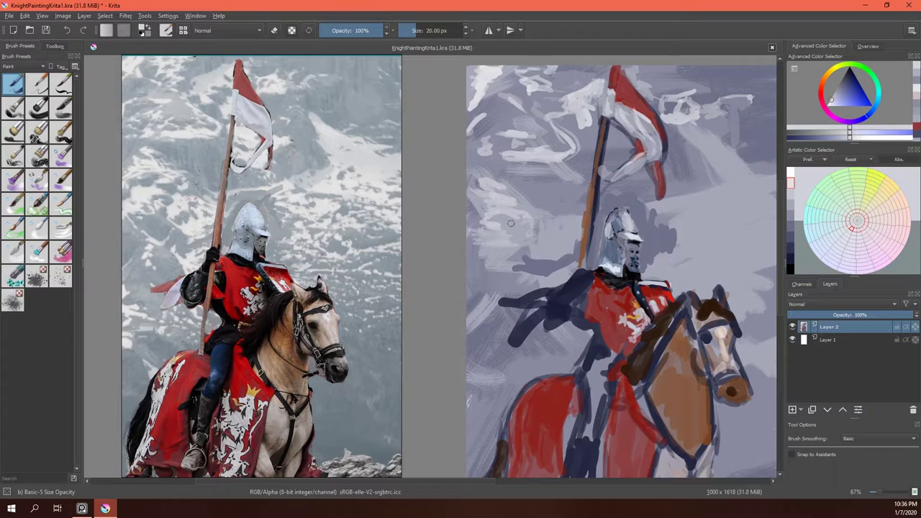
mouse_move(697, 123)
mouse_down()
mouse_move(718, 172)
mouse_move(706, 165)
mouse_move(718, 181)
mouse_move(709, 205)
mouse_move(633, 207)
mouse_up()
Blend the sky near the flag and helmet, then prepare a lighter grey-blue at 30 px.
ctrl+click(692, 193)
mouse_move(690, 198)
mouse_down()
mouse_move(604, 204)
mouse_move(634, 199)
mouse_up()
ctrl+click(621, 175)
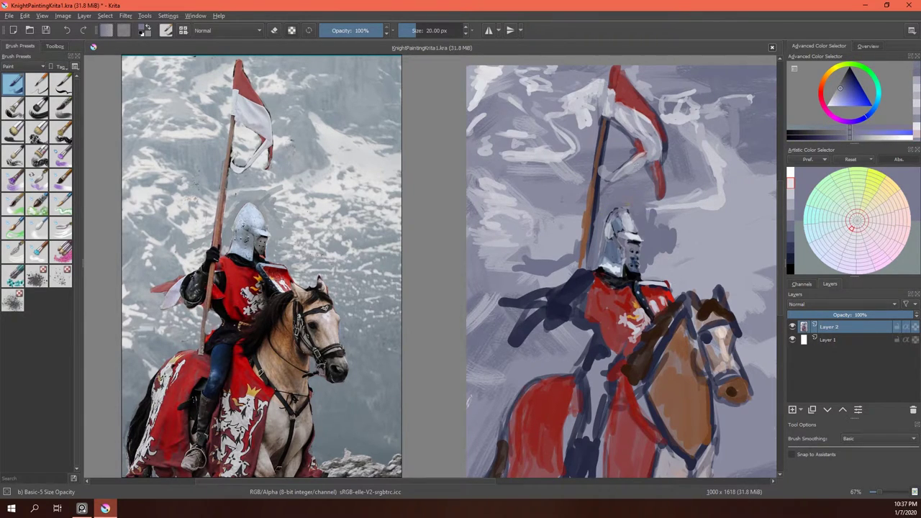
ctrl+click(640, 260)
ctrl+click(629, 220)
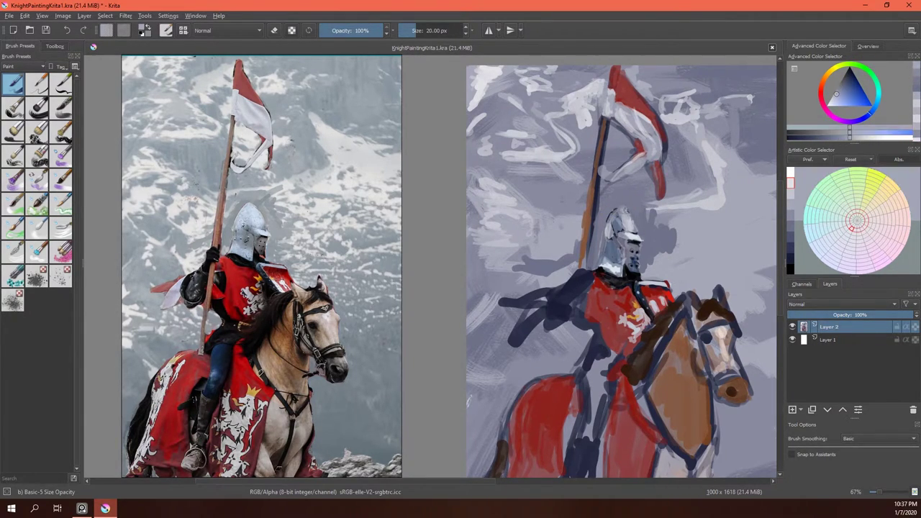
ctrl+click(646, 253)
ctrl+click(635, 291)
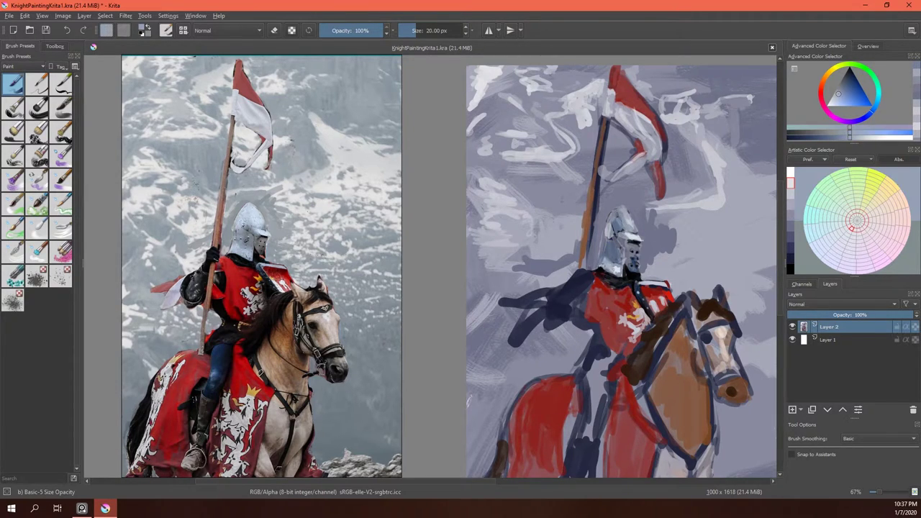
key(l)
key(l)
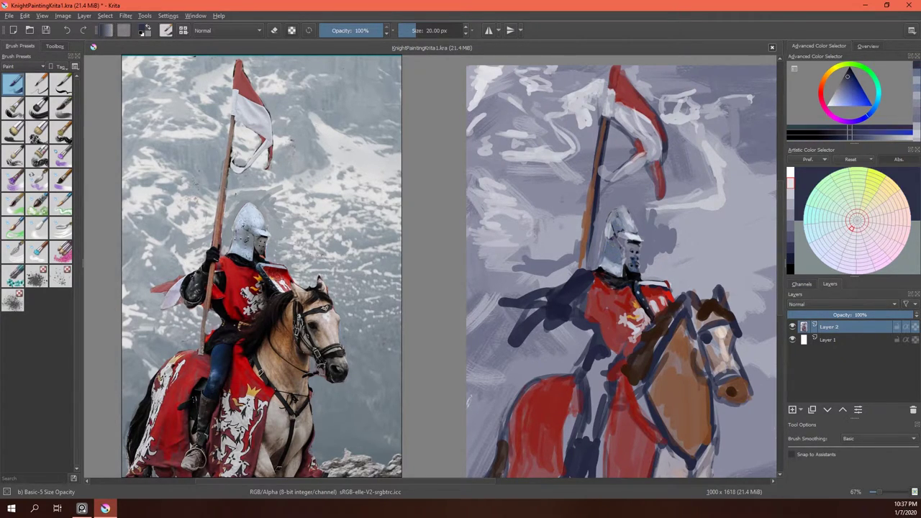
ctrl+click(645, 232)
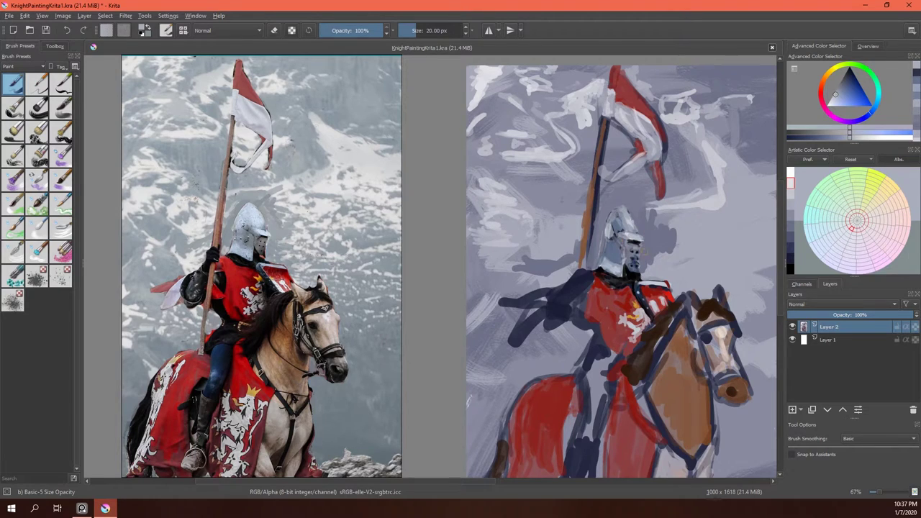
key(l)
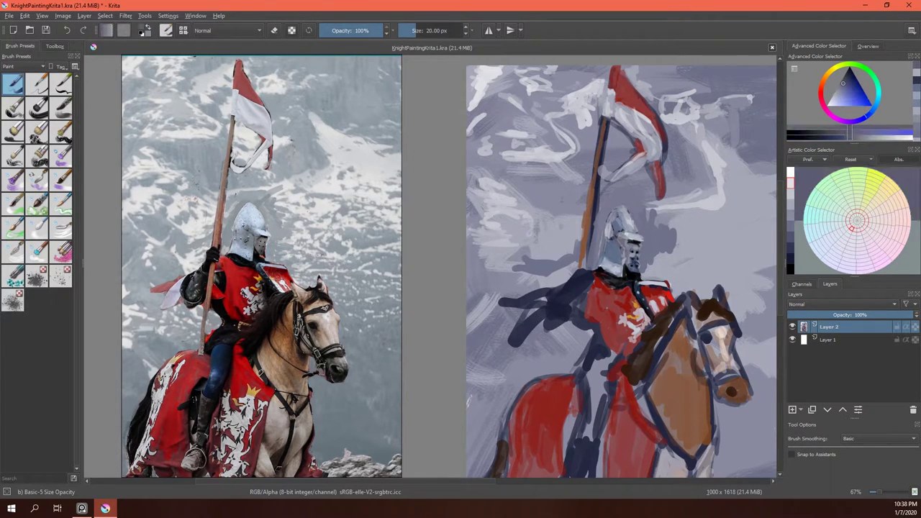
key(k)
key(bracketright)
Paint darker strokes around the flag top and light sky right of the helmet.
drag(636, 84, 655, 98)
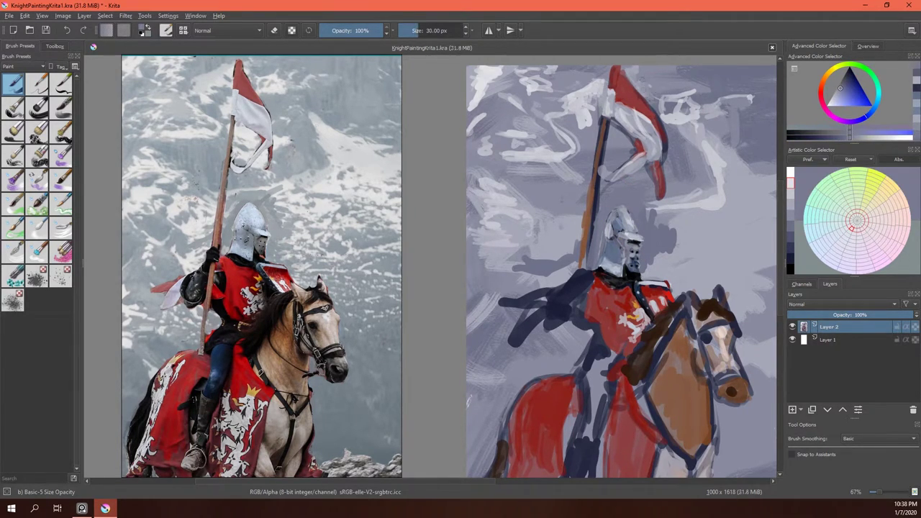
drag(626, 68, 648, 95)
ctrl+click(712, 203)
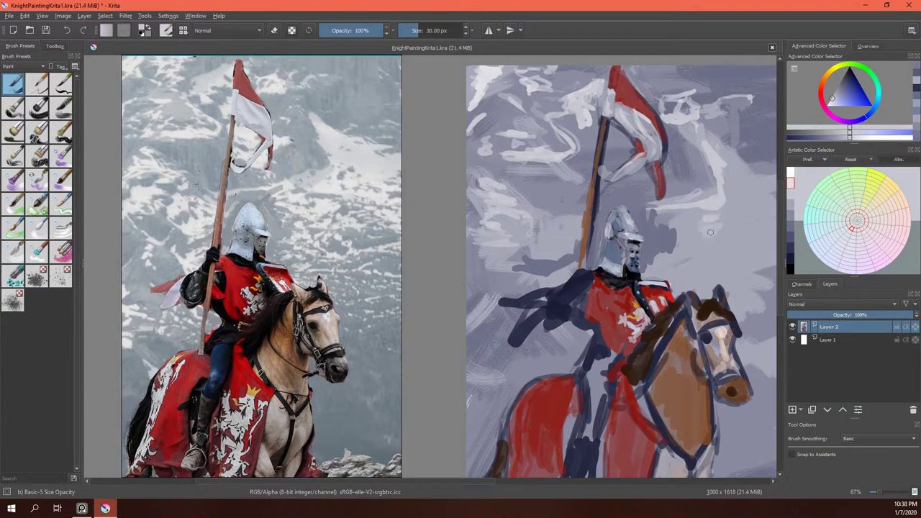
drag(711, 216, 764, 272)
drag(660, 229, 621, 222)
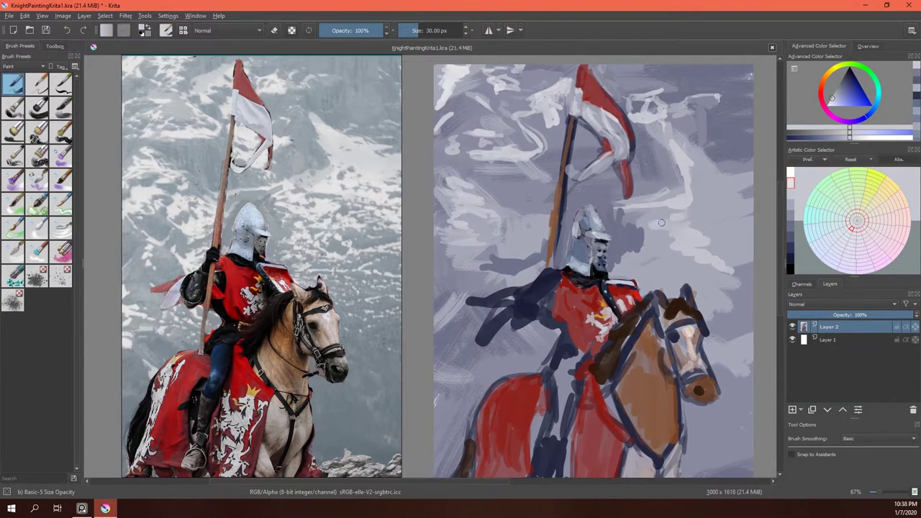
Sweep light grey cloud strokes on both sides of the helmet and right of the flag.
mouse_move(723, 173)
mouse_down()
mouse_move(685, 194)
mouse_move(751, 288)
mouse_up()
mouse_move(541, 225)
mouse_down()
mouse_move(492, 232)
mouse_move(475, 255)
mouse_move(487, 274)
mouse_up()
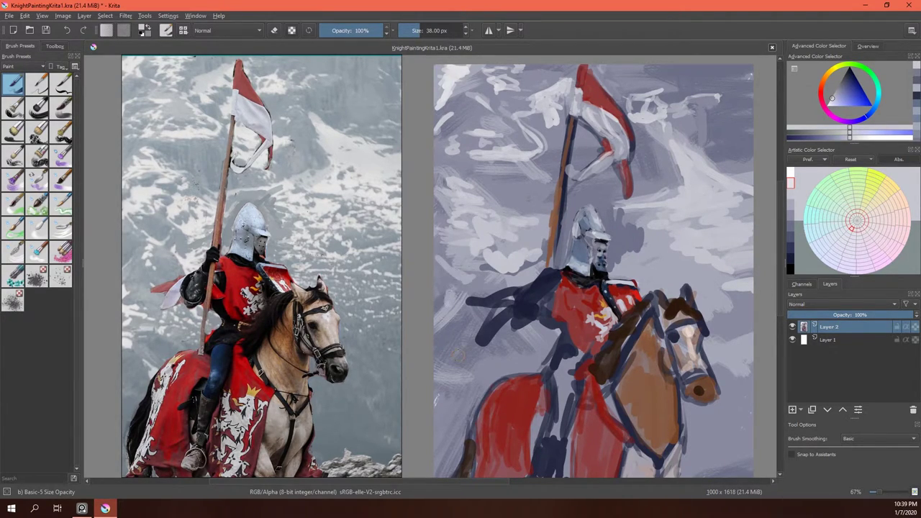
ctrl+click(653, 106)
drag(652, 106, 709, 99)
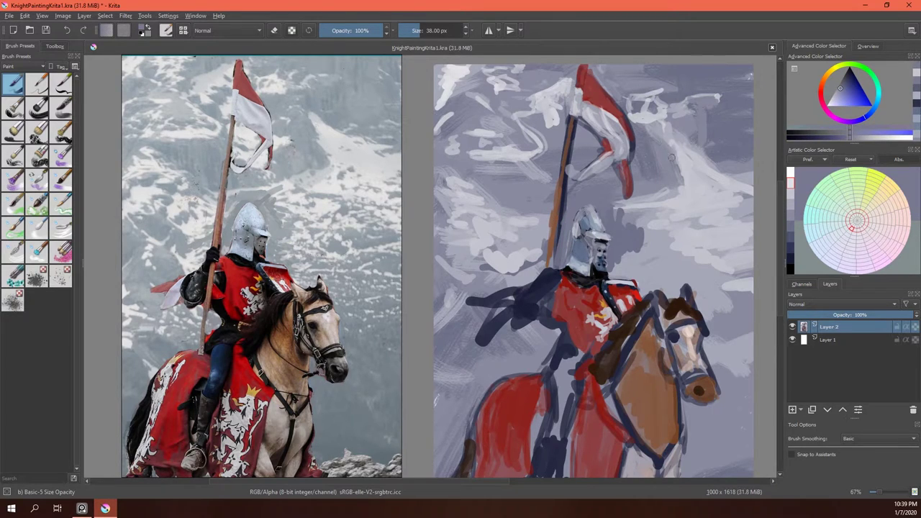
Lighten the flag's left and lower parts and darken the clouds left of the knight.
drag(604, 134, 584, 135)
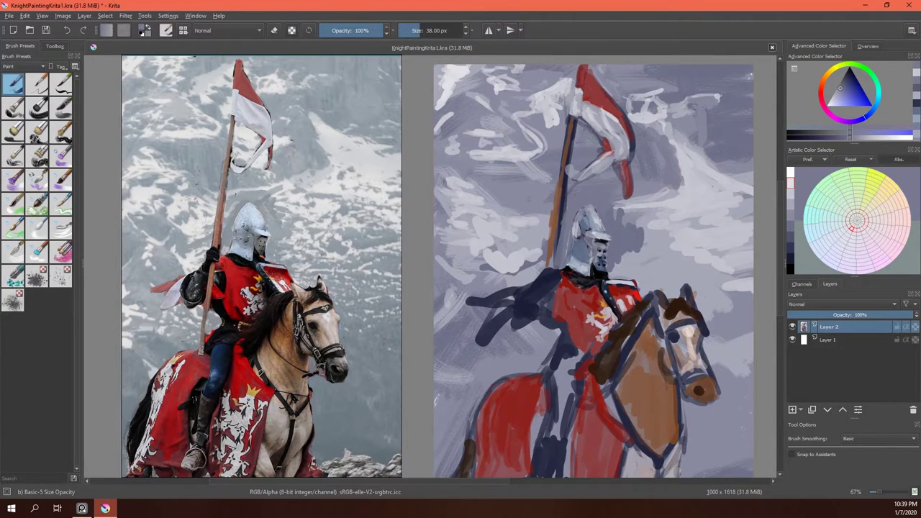
ctrl+click(584, 128)
ctrl+click(669, 138)
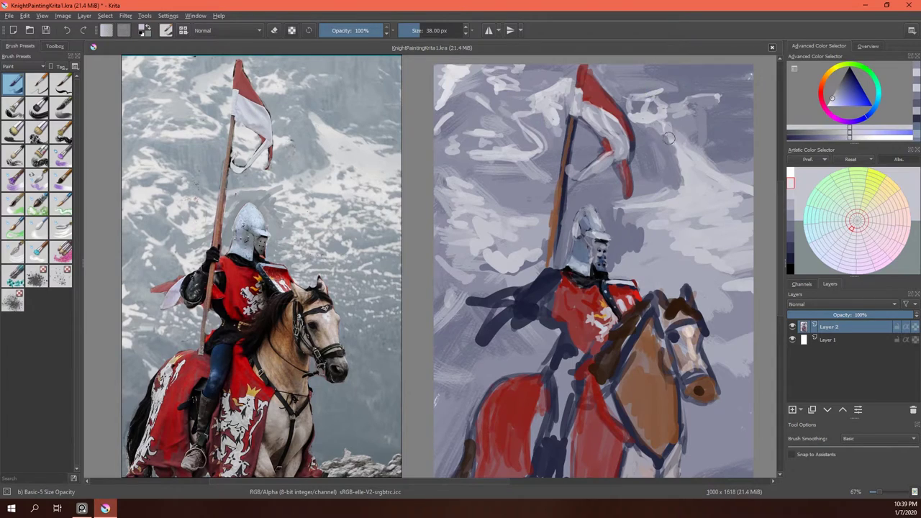
drag(668, 138, 692, 169)
drag(617, 201, 591, 146)
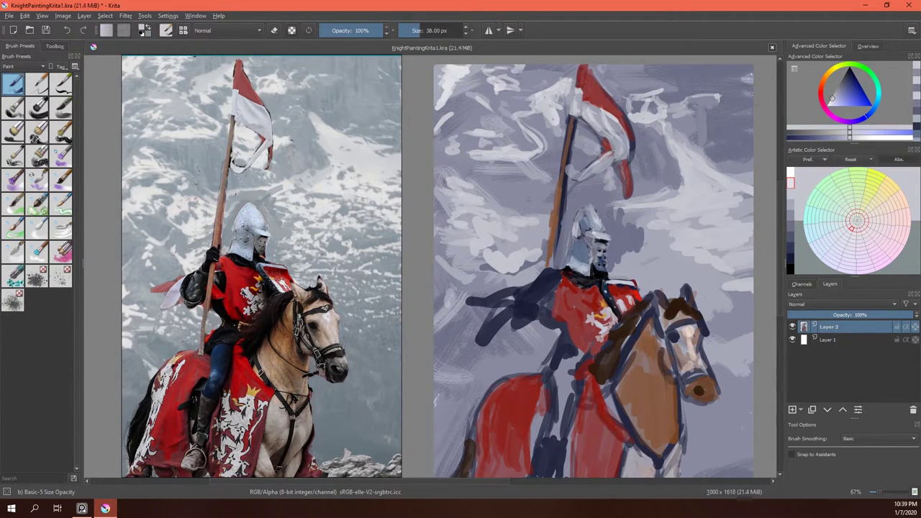
drag(711, 170, 745, 167)
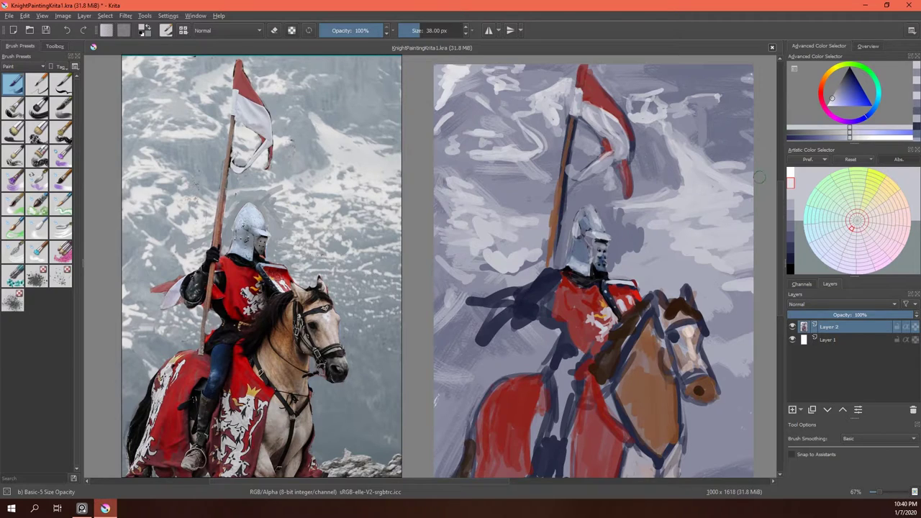
ctrl+click(480, 224)
mouse_move(463, 230)
mouse_down()
mouse_move(475, 260)
mouse_move(448, 238)
mouse_up()
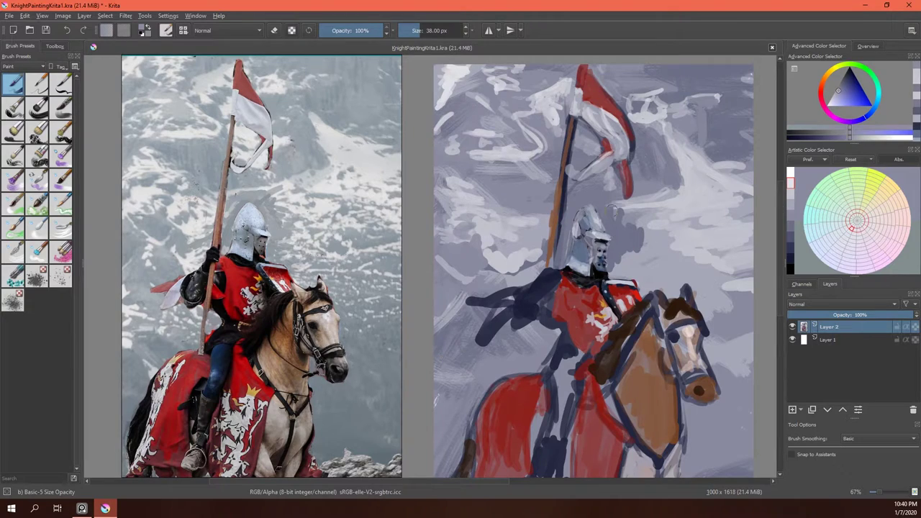
With a 20 px brush, add small strokes around the helmet and darken the flagpole top.
ctrl+click(583, 236)
drag(583, 248, 594, 259)
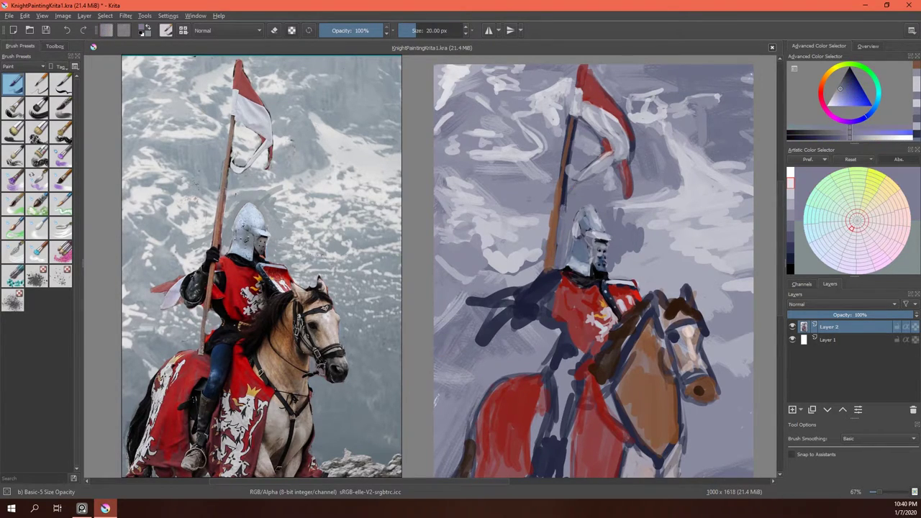
ctrl+click(596, 90)
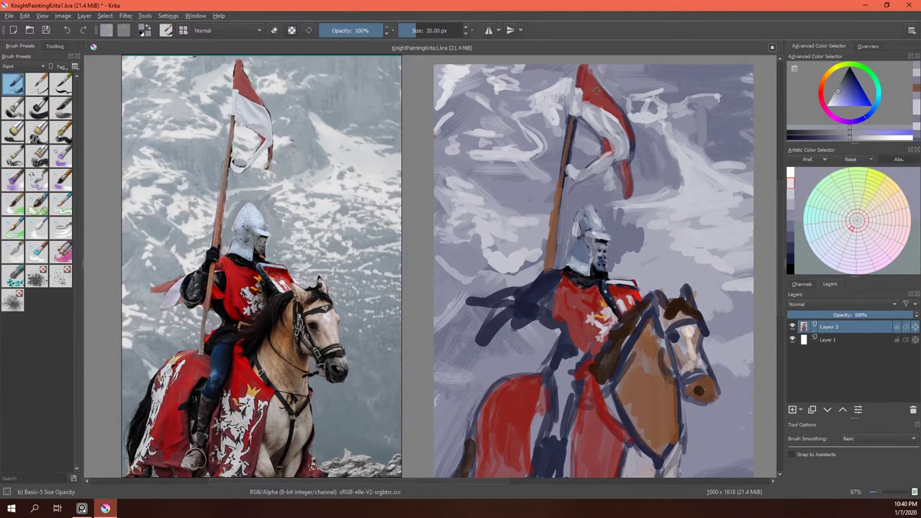
ctrl+click(577, 171)
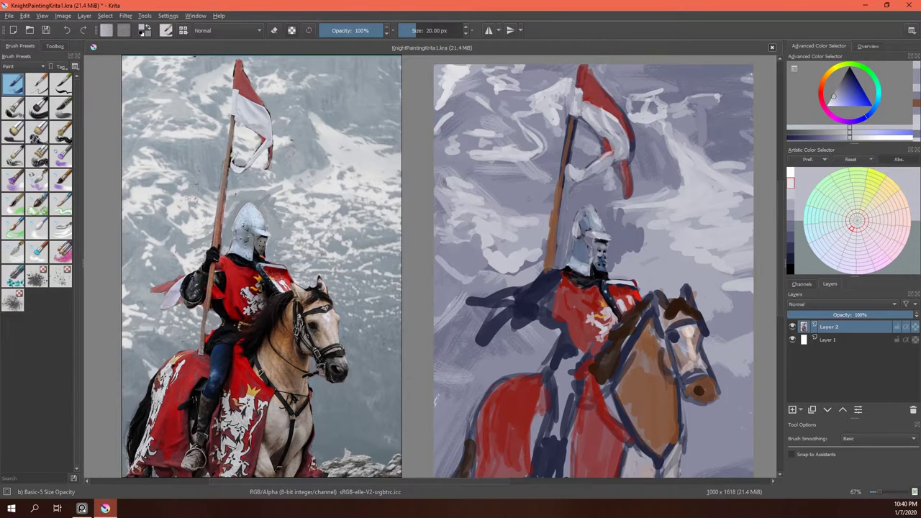
ctrl+click(564, 126)
drag(552, 121, 565, 80)
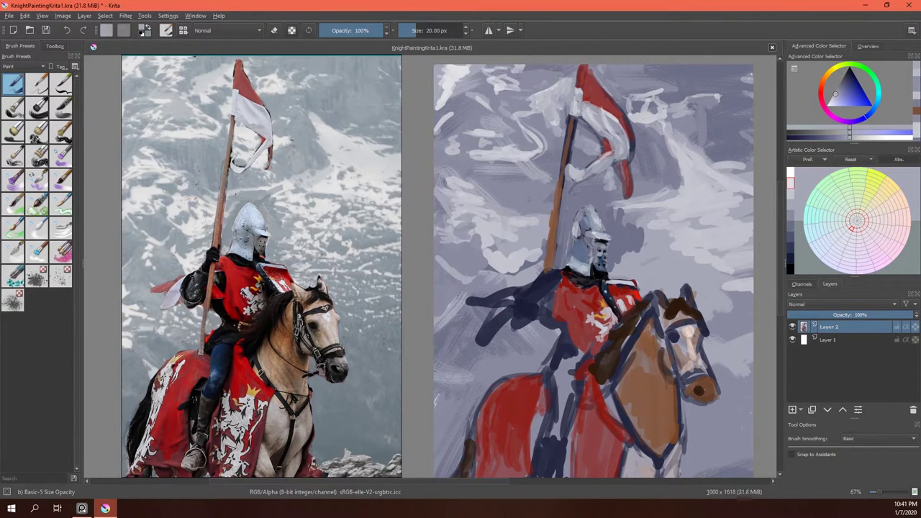
Sample several lighter and darker sky greys from the painting.
ctrl+click(742, 129)
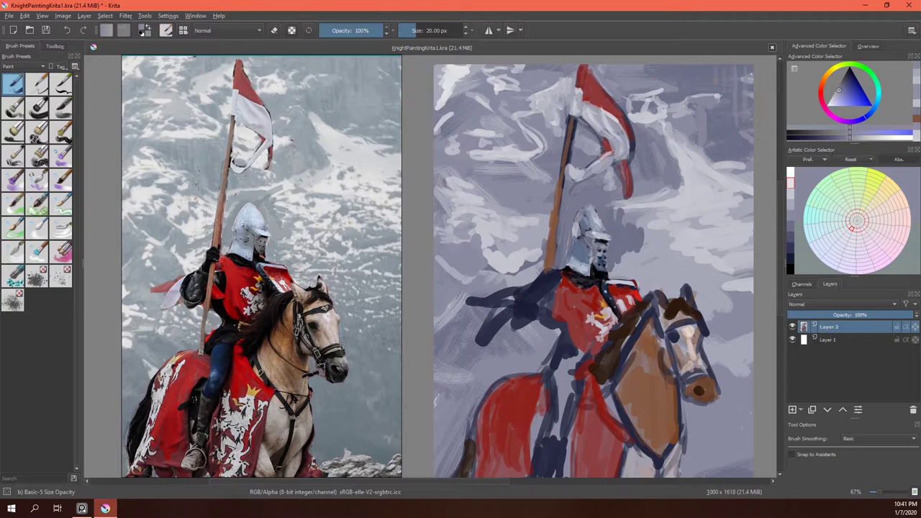
ctrl+click(652, 86)
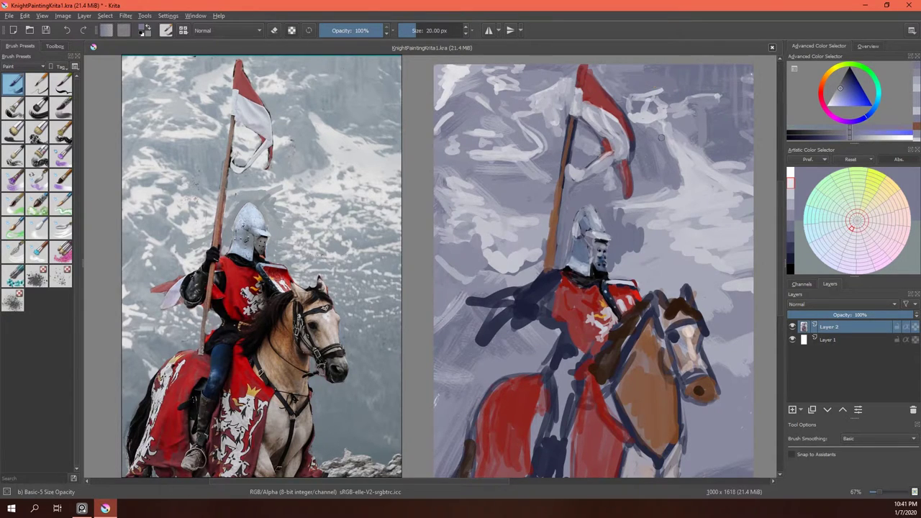
ctrl+click(722, 157)
ctrl+click(664, 134)
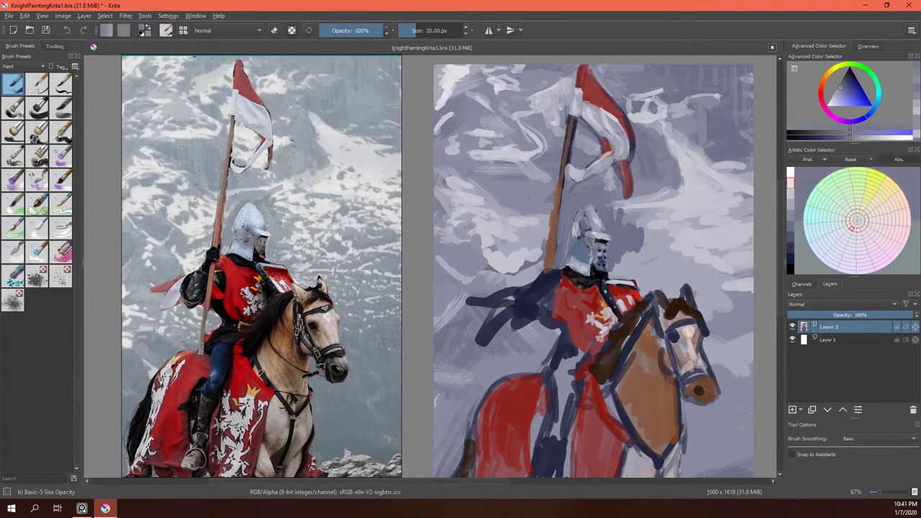
ctrl+click(662, 113)
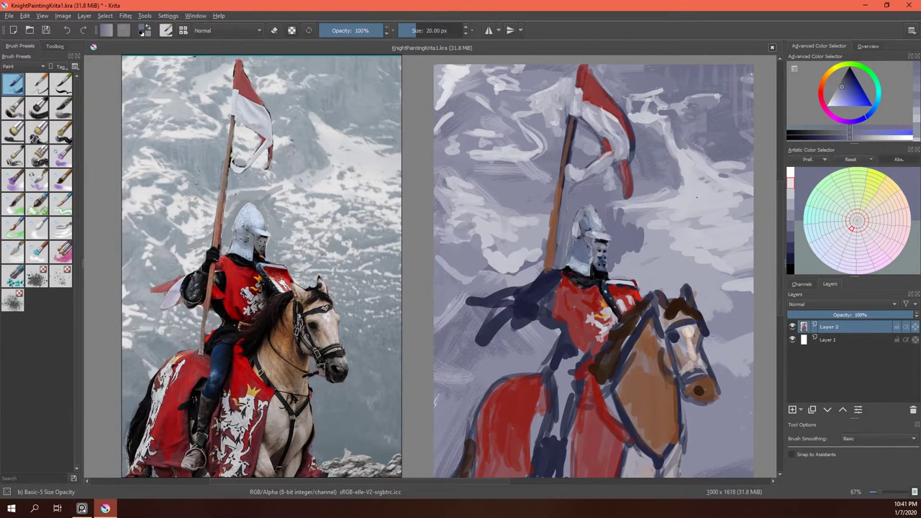
Paint grey sky strokes right of the helmet and left of the lance with a 22 px brush.
key(bracketright)
mouse_move(752, 220)
mouse_down()
mouse_move(748, 239)
mouse_move(706, 219)
mouse_move(669, 226)
mouse_move(660, 213)
mouse_move(619, 253)
mouse_move(673, 237)
mouse_move(663, 280)
mouse_move(754, 273)
mouse_up()
ctrl+click(646, 217)
ctrl+click(646, 227)
ctrl+click(670, 261)
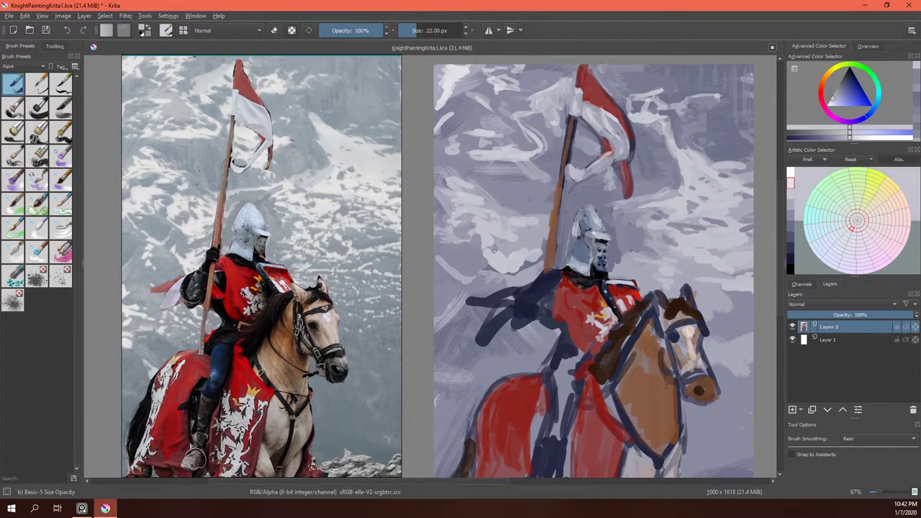
drag(493, 250, 545, 220)
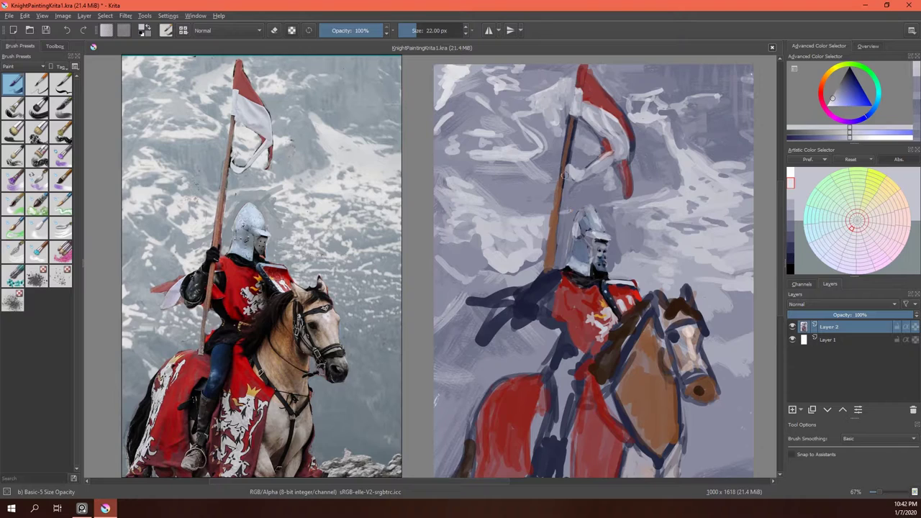
ctrl+click(509, 244)
mouse_move(510, 244)
mouse_down()
mouse_move(499, 227)
mouse_move(461, 225)
mouse_up()
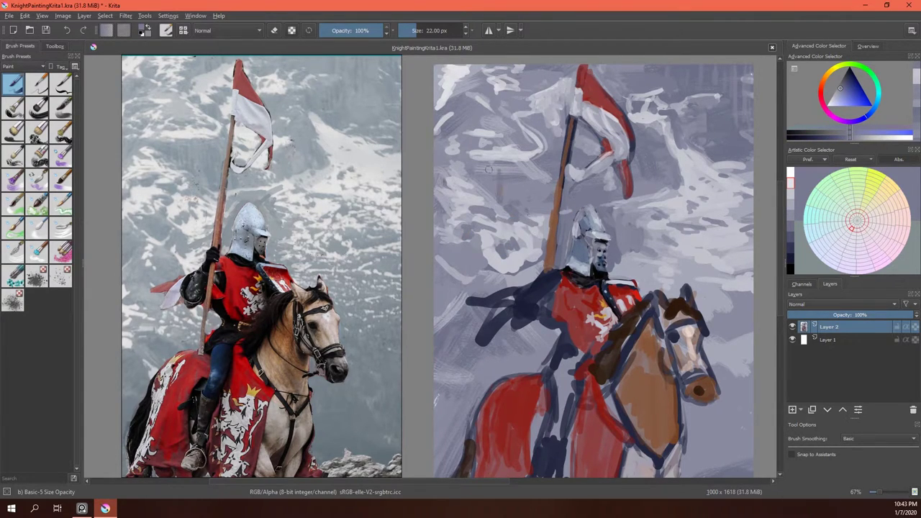
Darken the upper-left sky and left mountains with dark grey strokes.
drag(489, 170, 485, 193)
drag(460, 154, 437, 177)
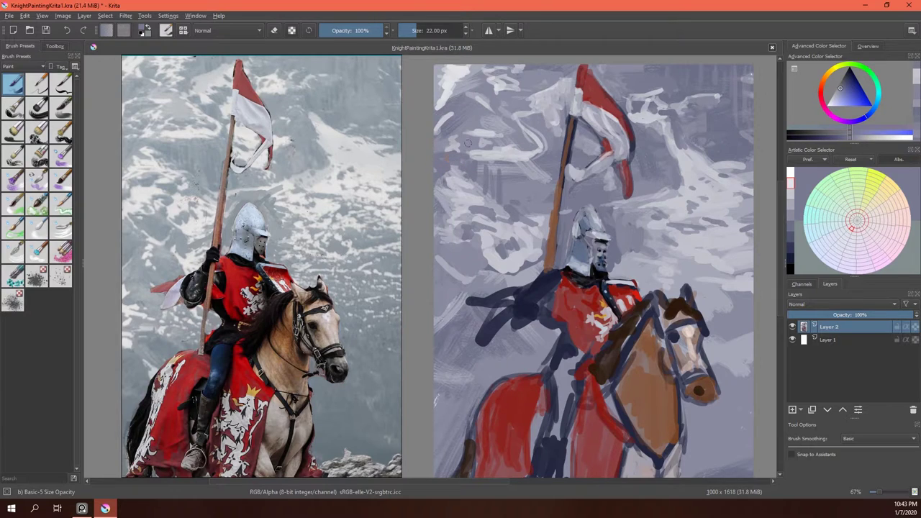
drag(452, 80, 436, 106)
drag(488, 66, 471, 88)
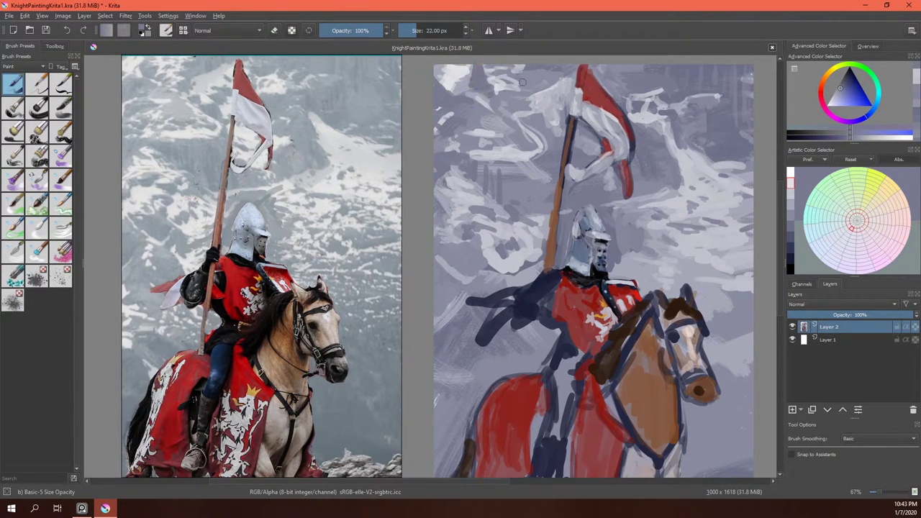
mouse_move(515, 157)
mouse_down()
mouse_move(539, 167)
mouse_move(550, 204)
mouse_up()
drag(519, 231, 504, 216)
drag(469, 191, 442, 205)
mouse_move(475, 251)
mouse_down()
mouse_move(444, 274)
mouse_move(436, 316)
mouse_up()
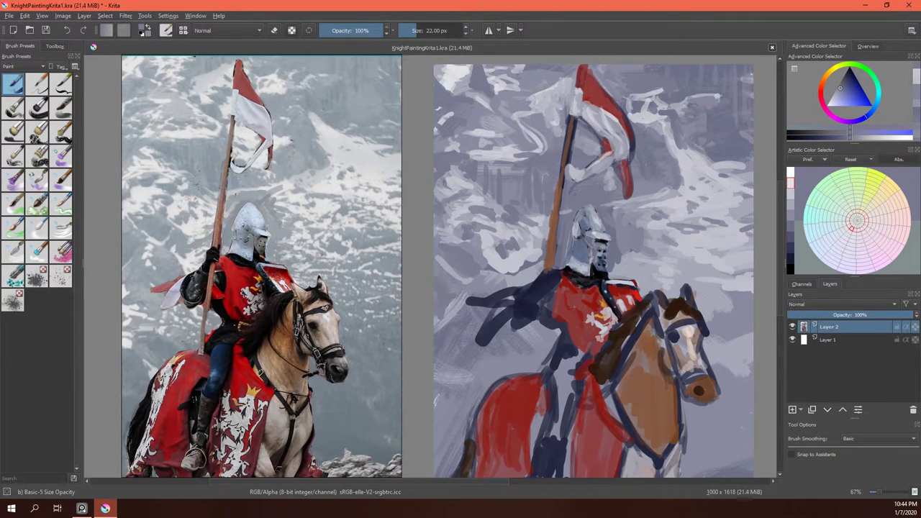
Lighten the left edge and mountains beside the knight, then extend the orange-brown flagpole downward.
drag(451, 403, 455, 376)
ctrl+click(457, 308)
drag(456, 338, 437, 353)
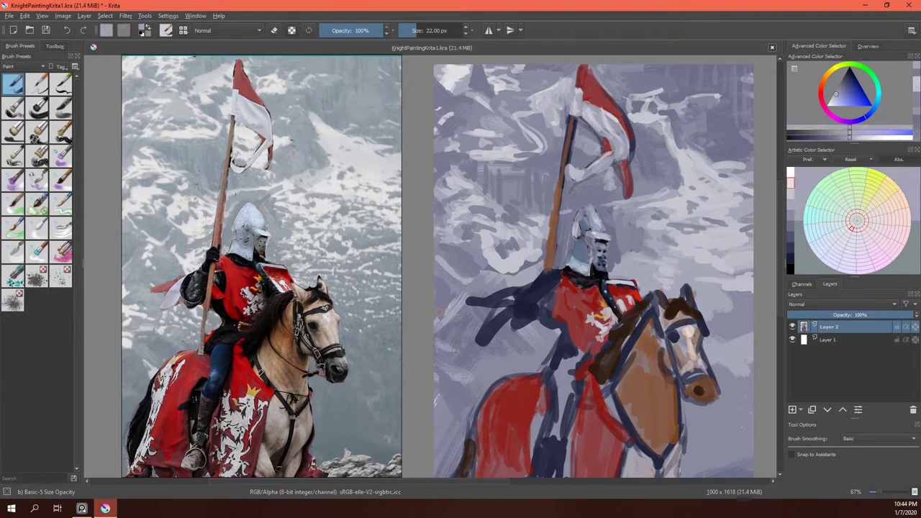
ctrl+click(516, 277)
mouse_move(522, 285)
mouse_down()
mouse_move(505, 264)
mouse_move(536, 332)
mouse_move(529, 388)
mouse_up()
ctrl+click(548, 266)
ctrl+click(551, 245)
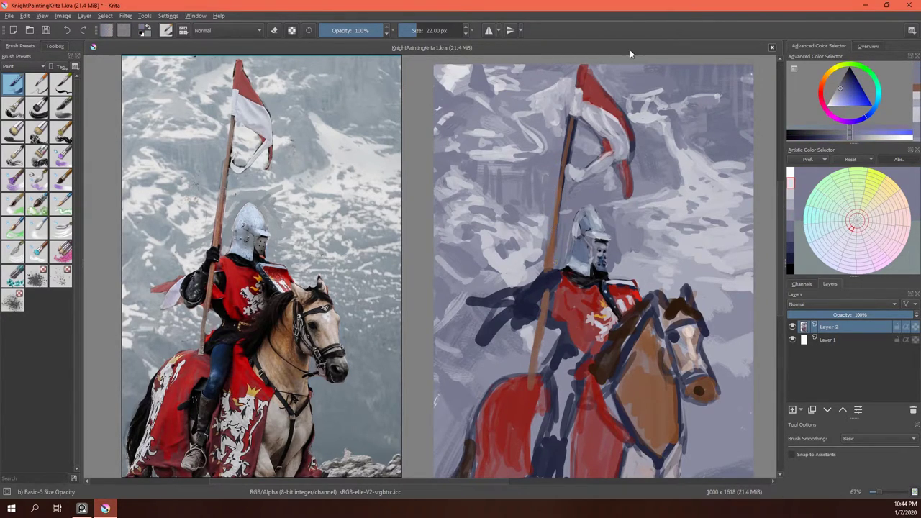
Paint dark navy over the knight's shoulder and lavender along the left of the arm.
ctrl+click(576, 285)
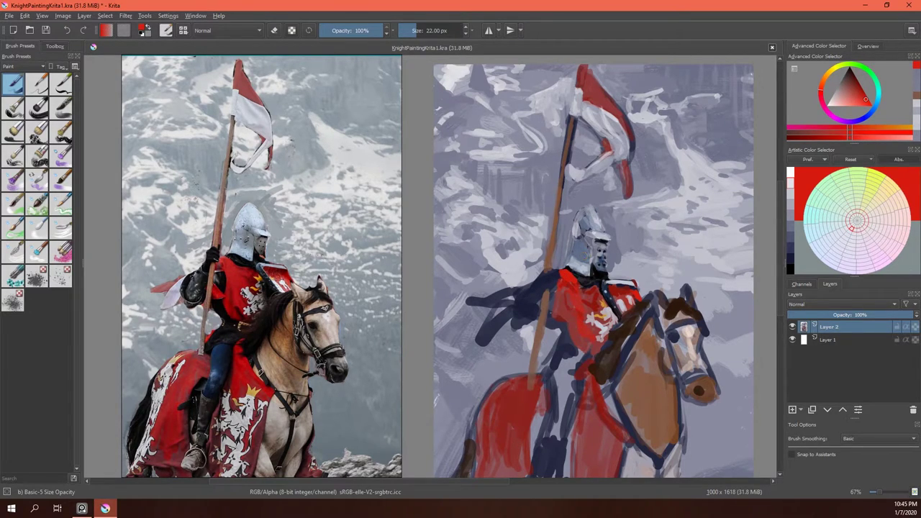
ctrl+click(623, 299)
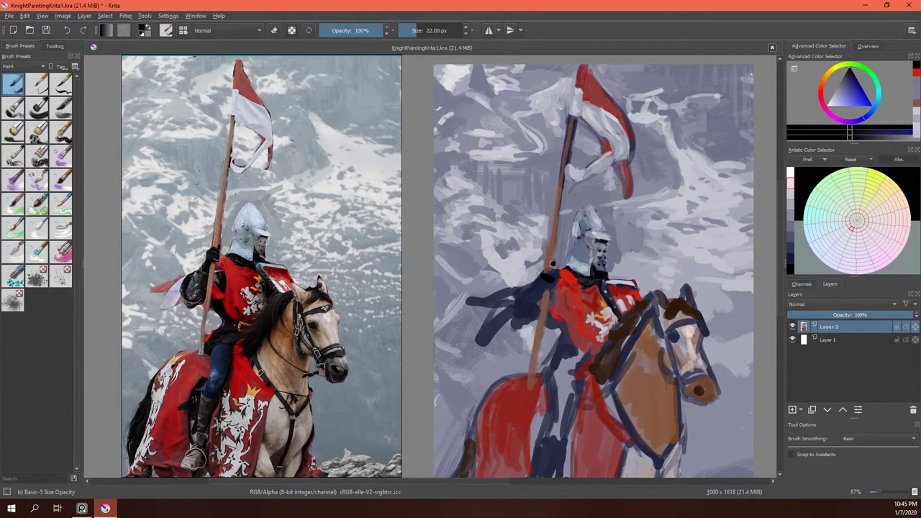
mouse_move(552, 263)
mouse_down()
mouse_move(512, 317)
mouse_move(533, 330)
mouse_move(533, 298)
mouse_move(508, 288)
mouse_move(504, 325)
mouse_move(537, 329)
mouse_up()
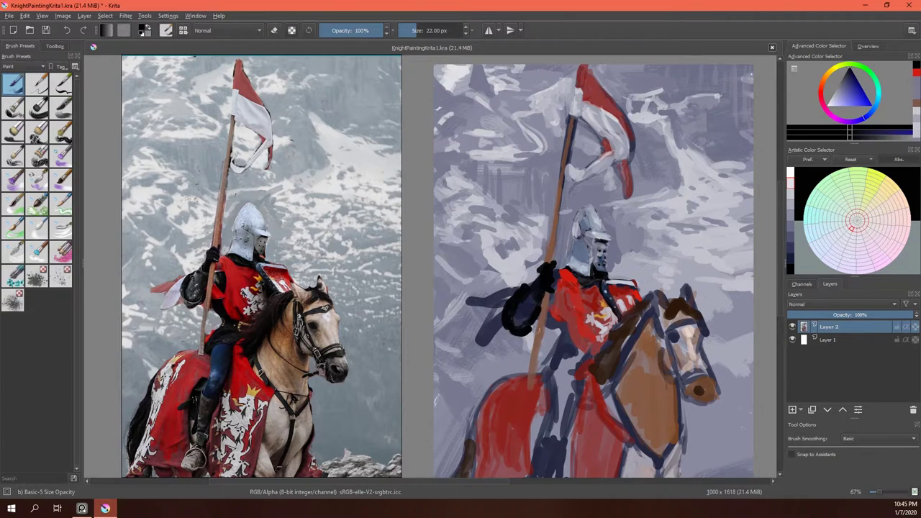
ctrl+click(523, 286)
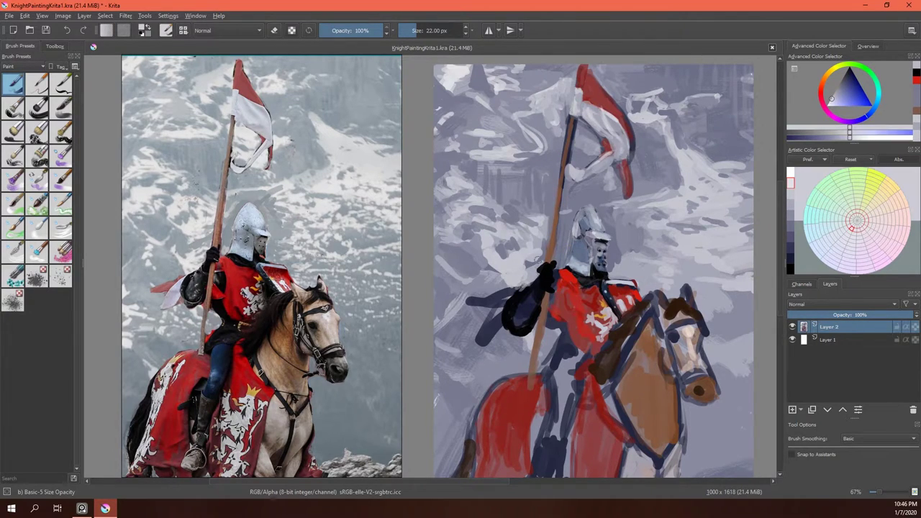
drag(506, 295, 482, 339)
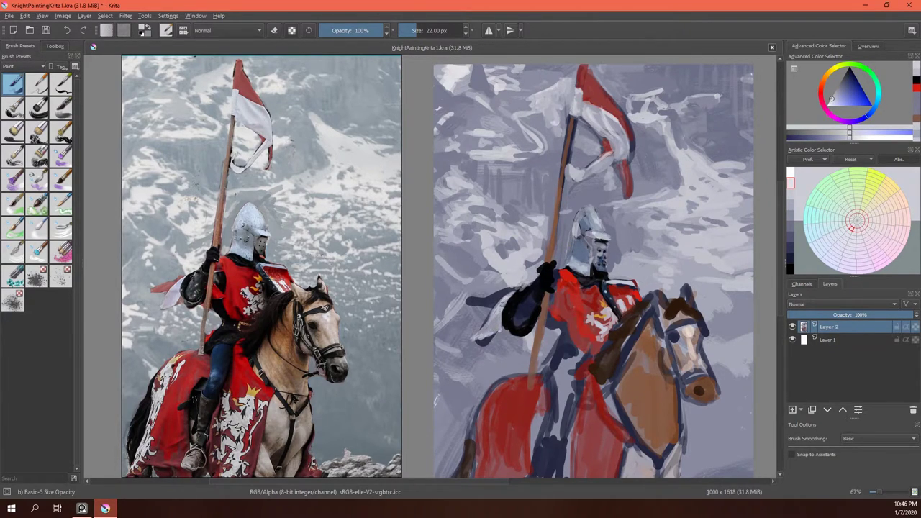
Paint a red cape streaming left of the arm and more dark navy on the arm.
ctrl+click(550, 292)
drag(512, 291, 458, 302)
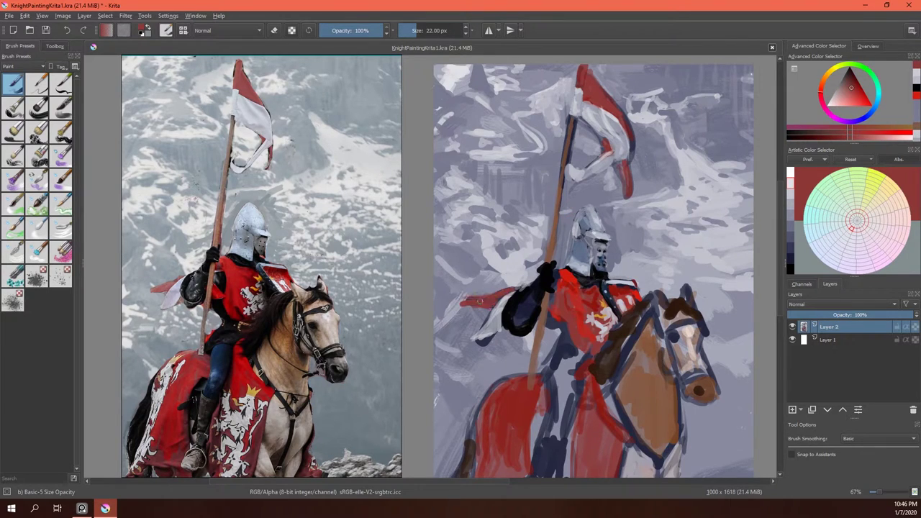
ctrl+click(637, 280)
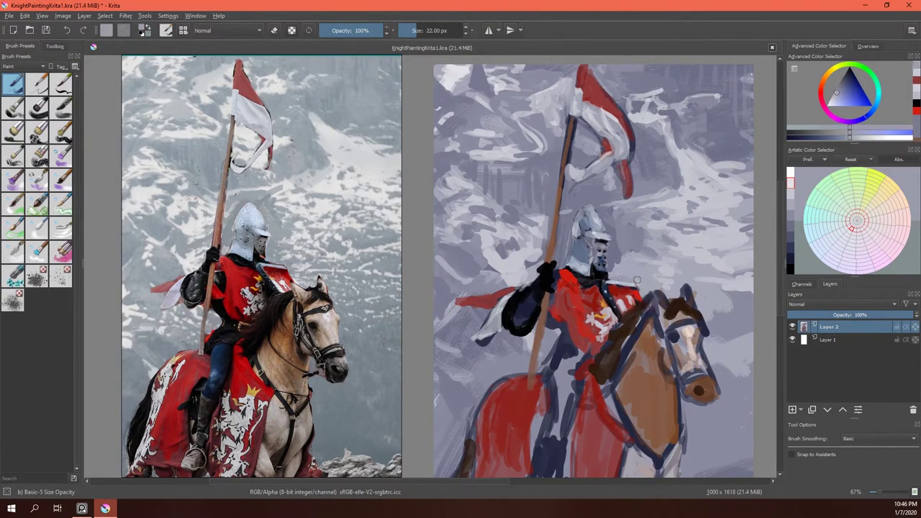
ctrl+click(636, 295)
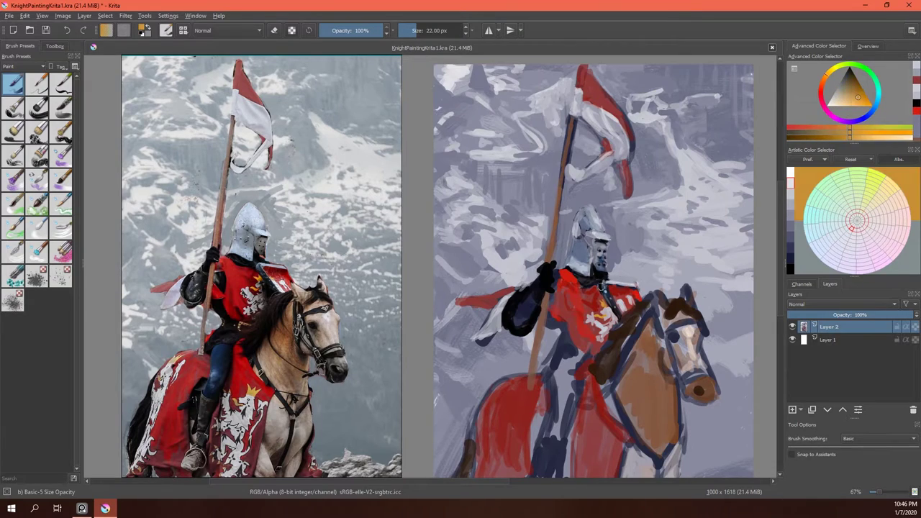
ctrl+click(576, 286)
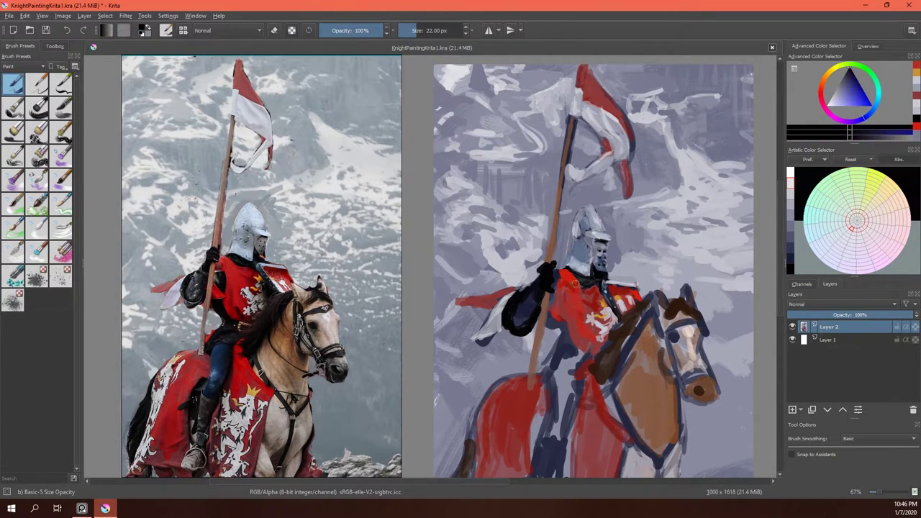
mouse_move(562, 293)
mouse_down()
mouse_move(560, 320)
mouse_move(554, 315)
mouse_up()
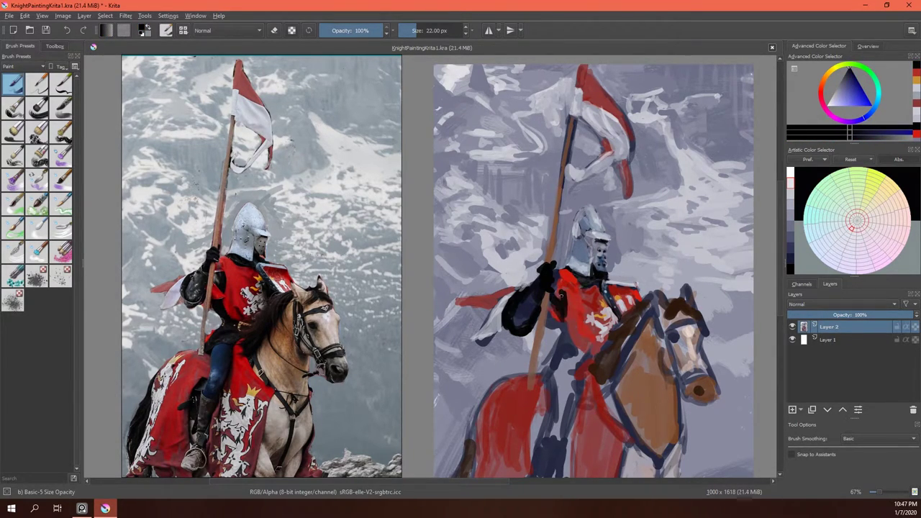
Add light grey-white highlights to the knight's glove.
ctrl+click(601, 221)
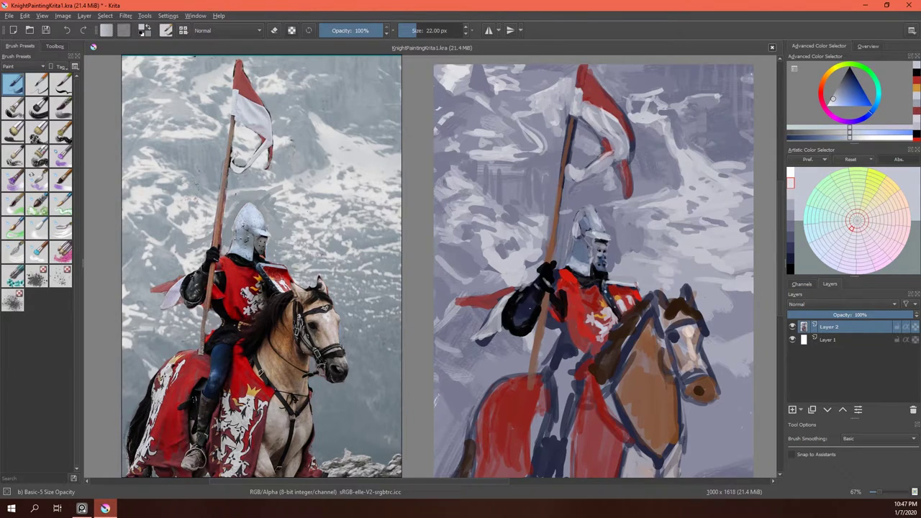
drag(525, 317, 505, 316)
ctrl+click(587, 275)
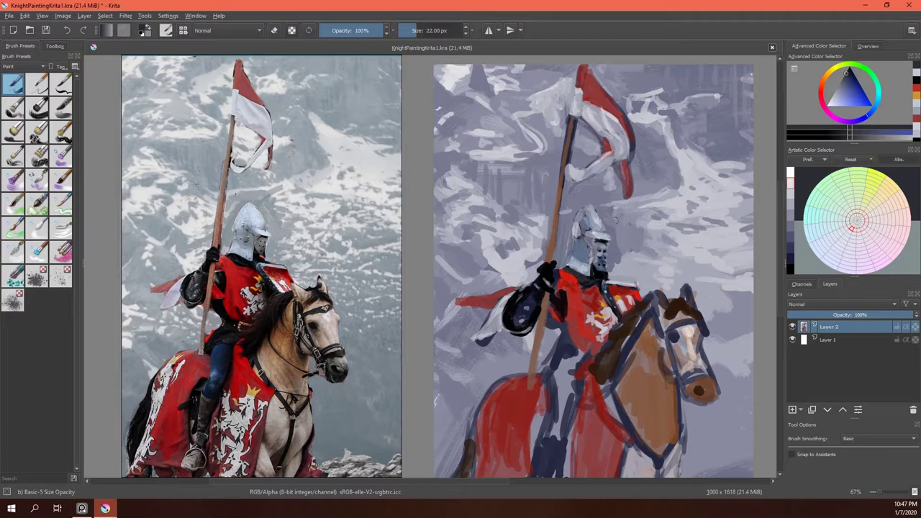
ctrl+click(616, 220)
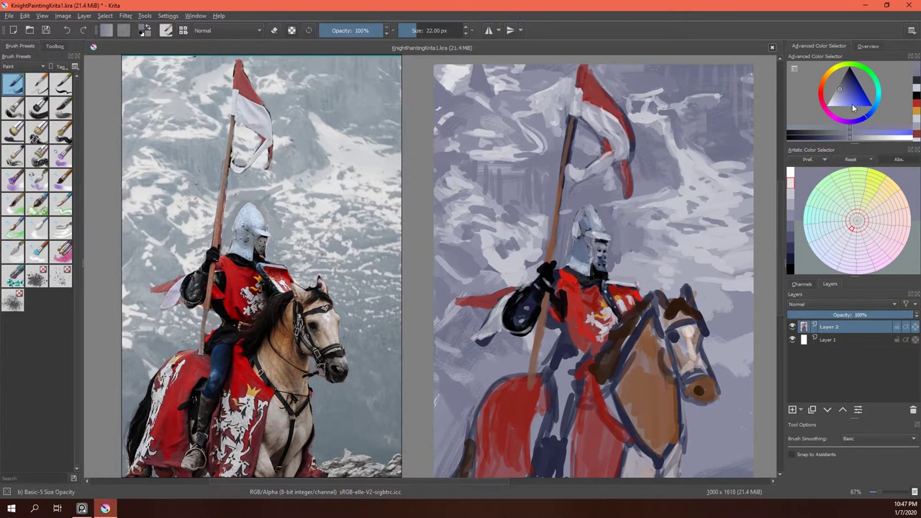
Paint light grey-blue behind and on the knight's helmet, and darken the flagpole above the hand.
ctrl+click(612, 215)
drag(612, 216, 639, 225)
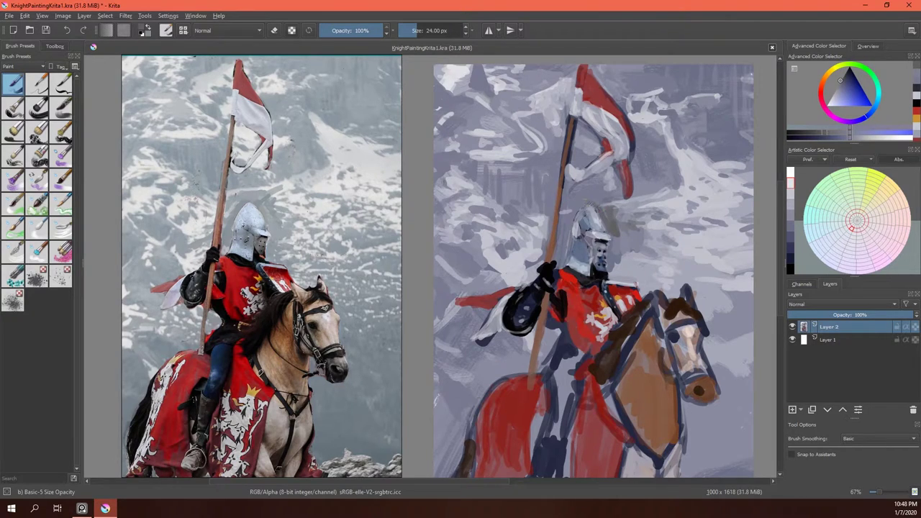
drag(562, 260, 576, 201)
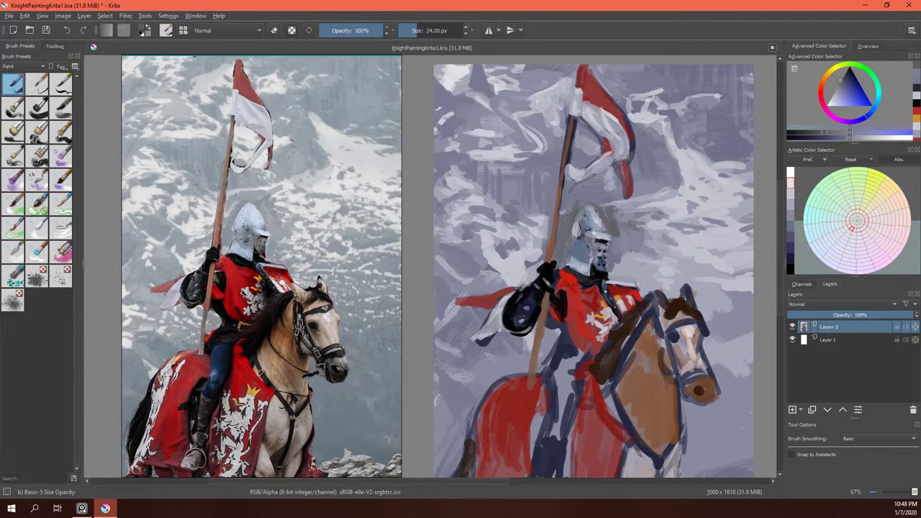
ctrl+click(608, 216)
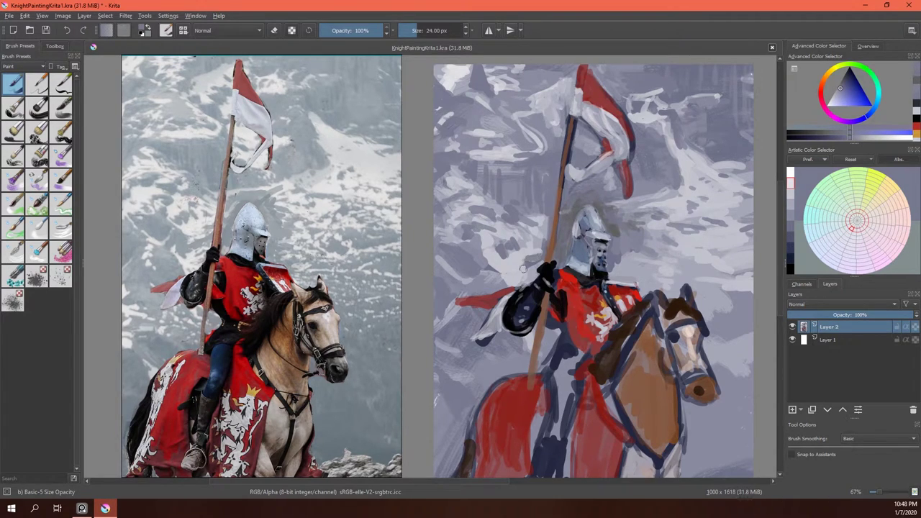
ctrl+click(611, 226)
ctrl+click(604, 225)
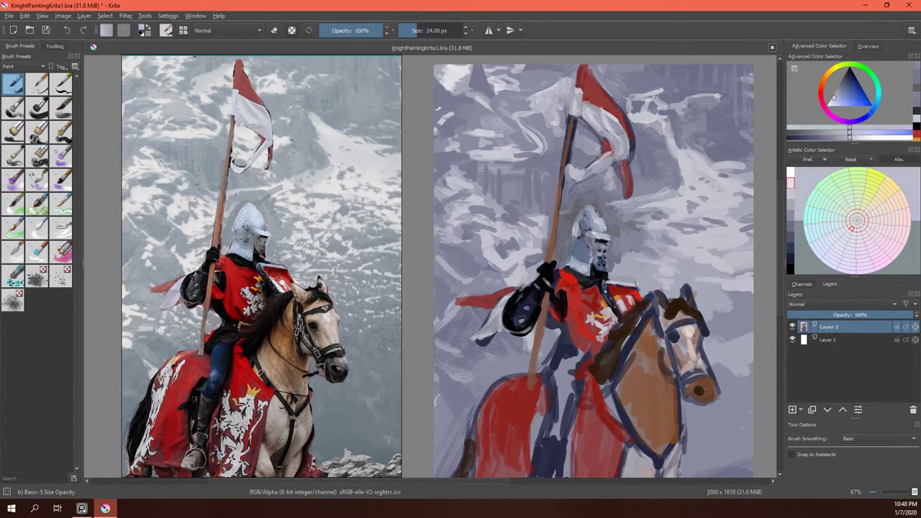
drag(580, 223, 589, 213)
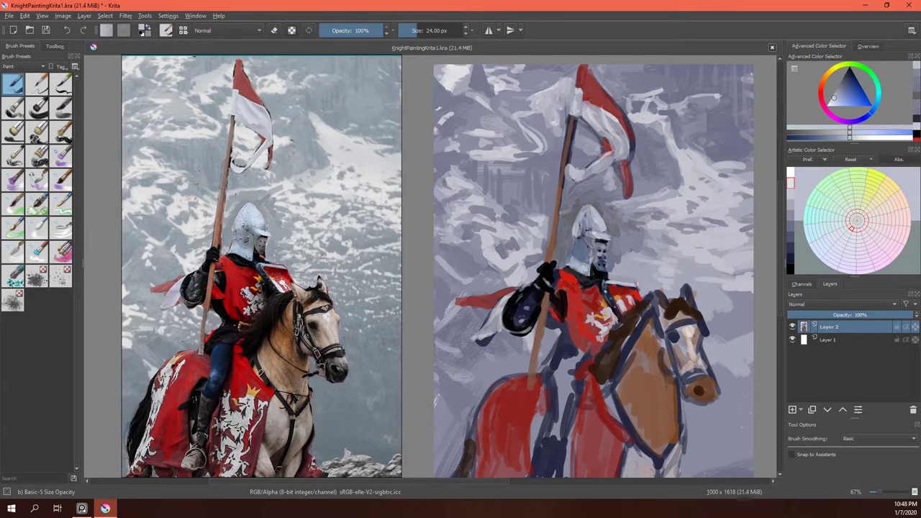
Paint the brown-orange flagpole below the hand and darken the red tunic beneath it.
ctrl+click(551, 268)
ctrl+click(569, 125)
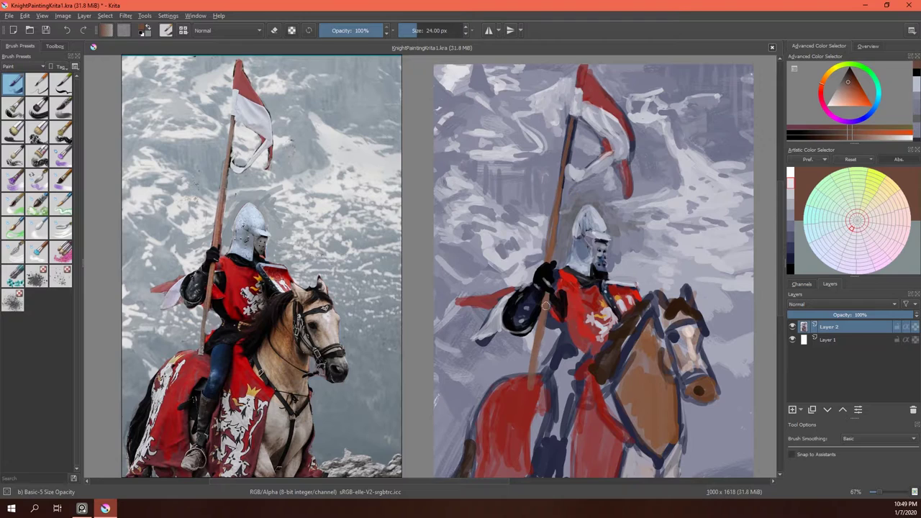
drag(532, 358, 536, 321)
click(10, 15)
click(553, 247)
ctrl+click(541, 310)
ctrl+click(567, 320)
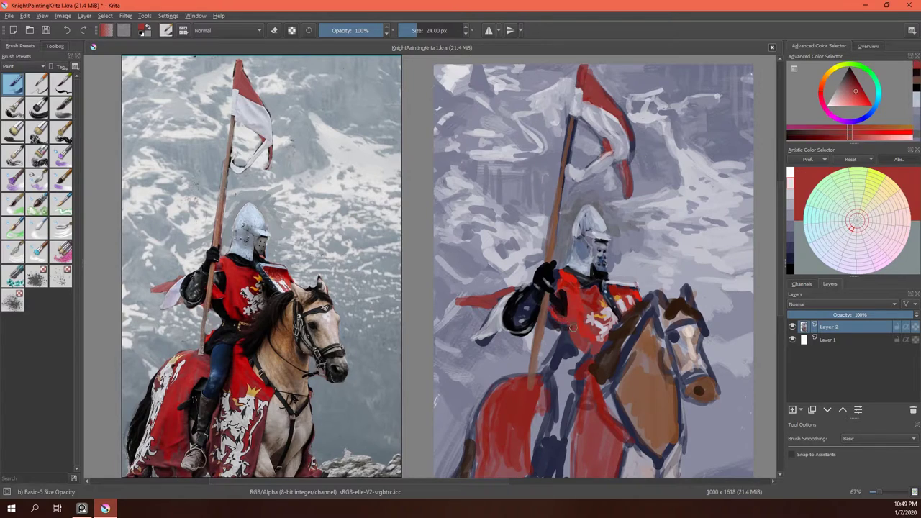
mouse_move(567, 328)
mouse_down()
mouse_move(567, 360)
mouse_move(551, 318)
mouse_up()
Add dark purple strokes over the lower tunic and the horse's blanket.
ctrl+click(591, 354)
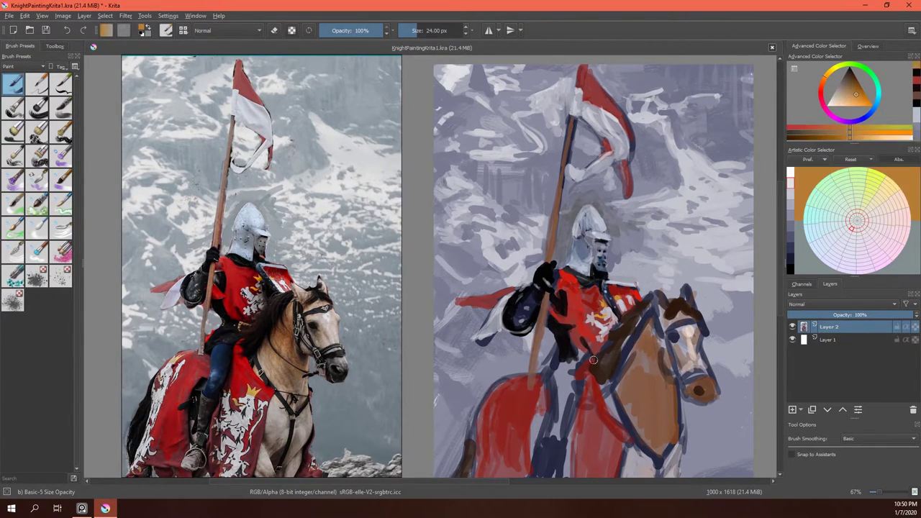
ctrl+click(592, 356)
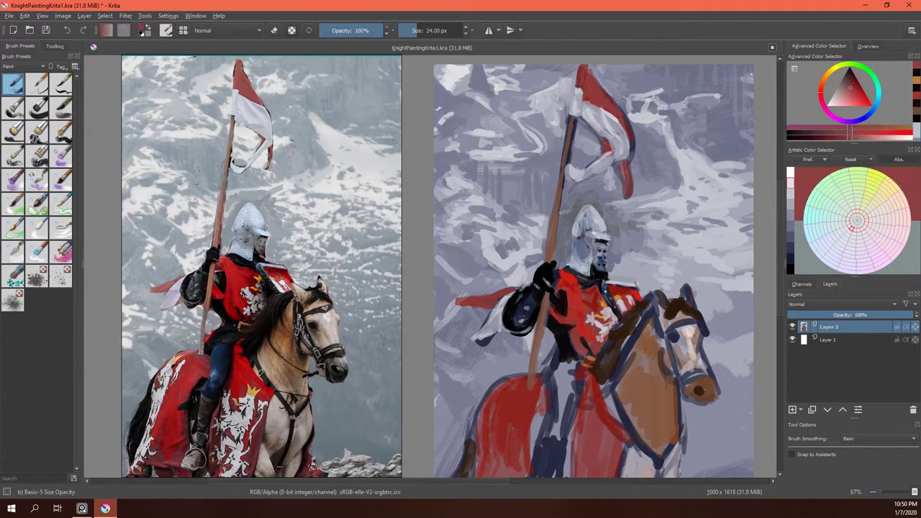
ctrl+click(591, 356)
mouse_move(597, 356)
mouse_down()
mouse_move(565, 364)
mouse_move(580, 368)
mouse_move(576, 382)
mouse_up()
ctrl+click(590, 360)
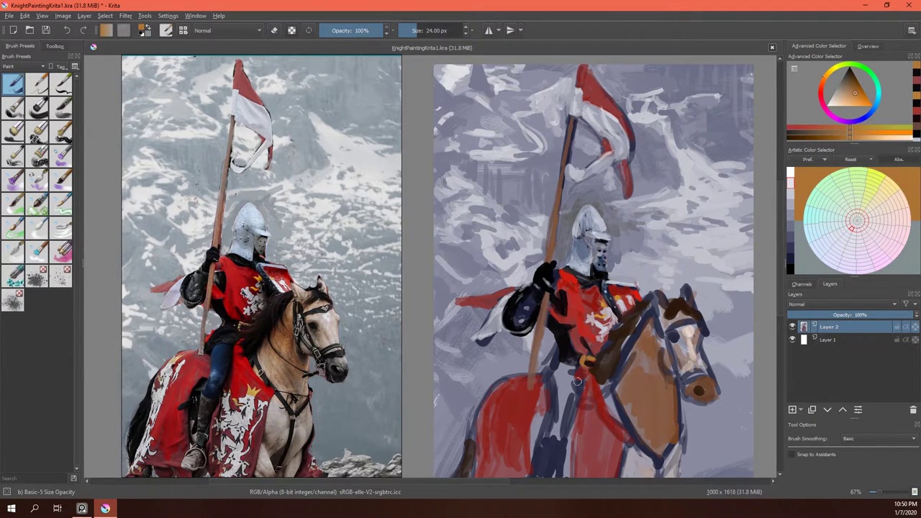
ctrl+click(590, 359)
mouse_move(558, 346)
mouse_down()
mouse_move(538, 381)
mouse_move(572, 363)
mouse_move(628, 441)
mouse_up()
ctrl+click(590, 353)
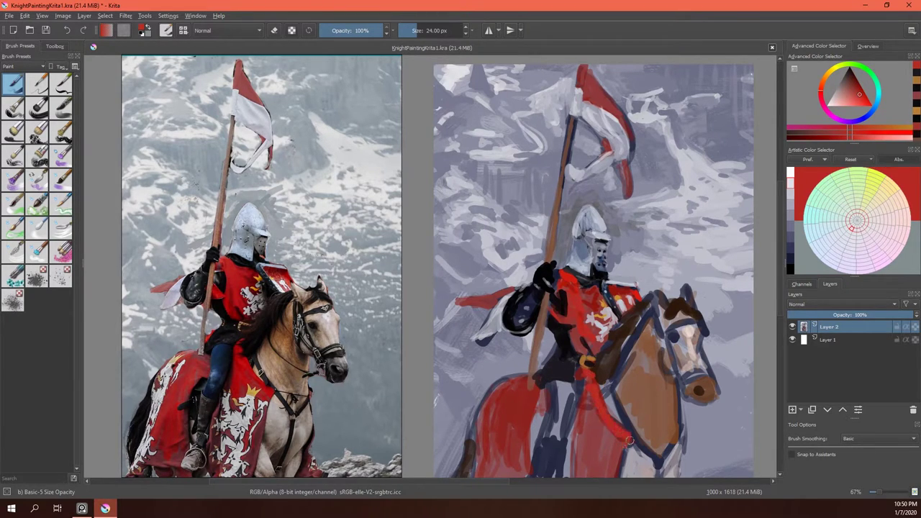
Paint dark strokes on the knight's leg, red beside it, and small dark marks at the belt.
ctrl+click(565, 390)
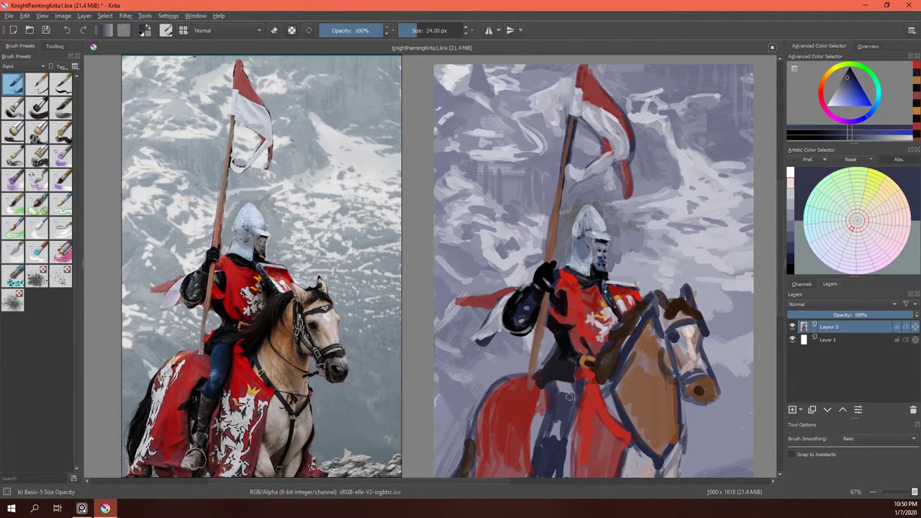
drag(564, 392, 558, 420)
drag(569, 382, 560, 440)
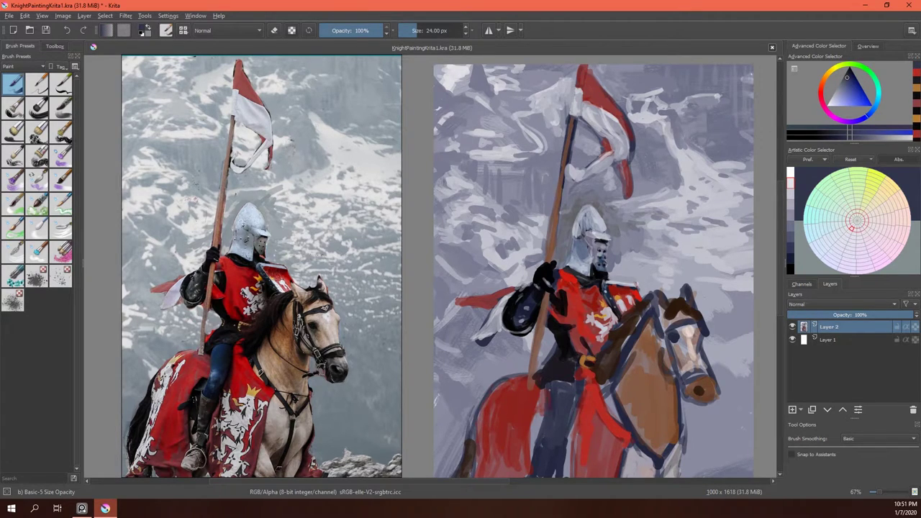
ctrl+click(544, 403)
drag(543, 388, 538, 426)
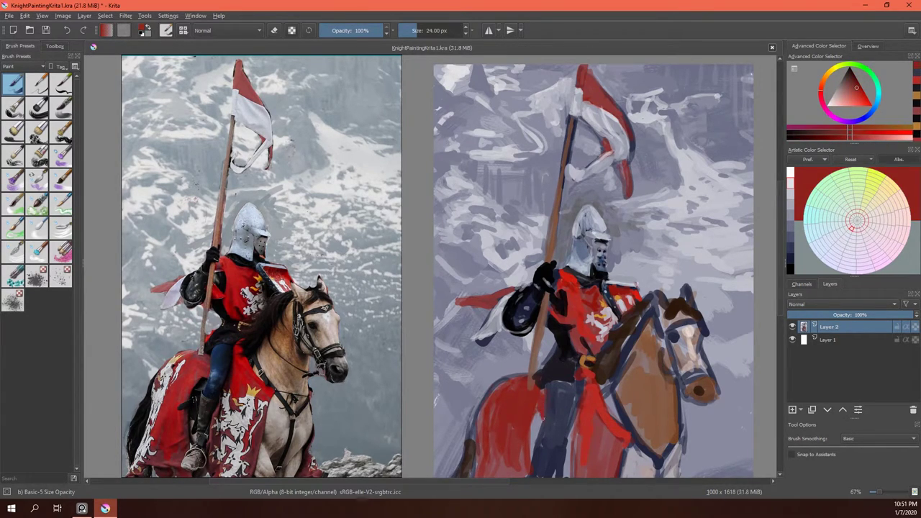
ctrl+click(571, 378)
drag(547, 378, 571, 367)
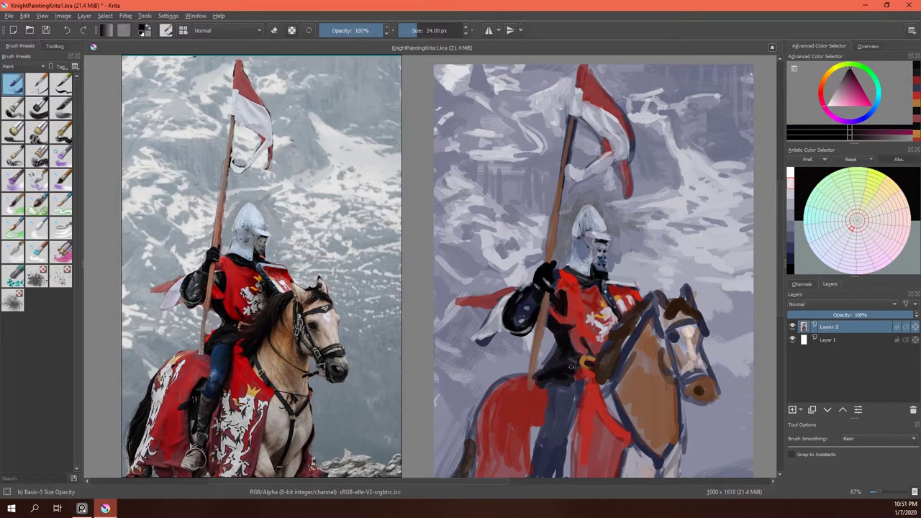
Add subtle grey-blue strokes near the red caparison and a dark stroke on the horse's mane.
ctrl+click(504, 315)
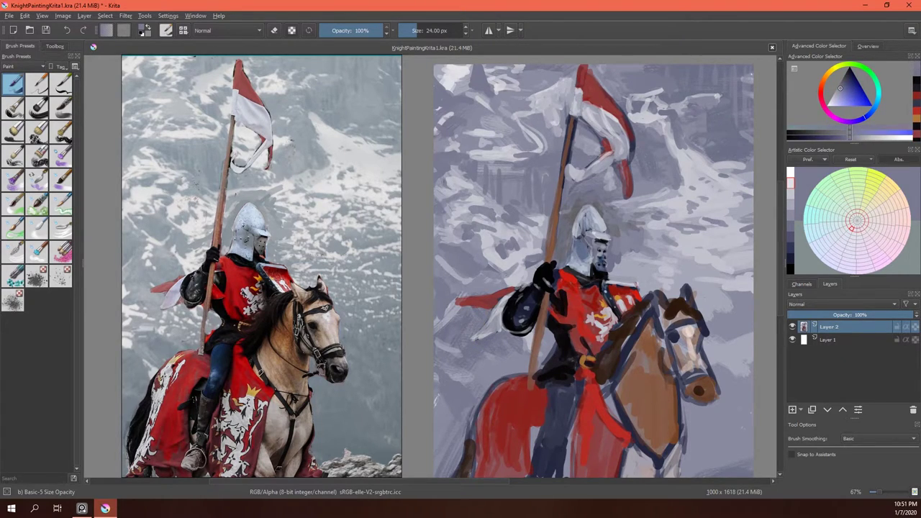
ctrl+click(511, 283)
drag(503, 392, 529, 399)
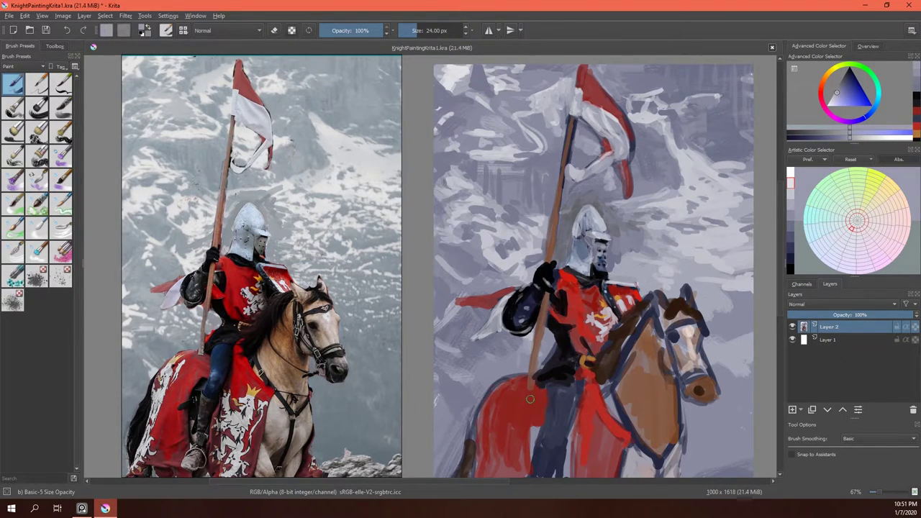
ctrl+click(672, 313)
mouse_move(677, 308)
mouse_down()
mouse_move(654, 292)
mouse_move(668, 314)
mouse_move(687, 294)
mouse_move(723, 309)
mouse_up()
Dab light peach strokes around the horse's ear and mane.
ctrl+click(688, 294)
ctrl+click(688, 292)
ctrl+click(685, 288)
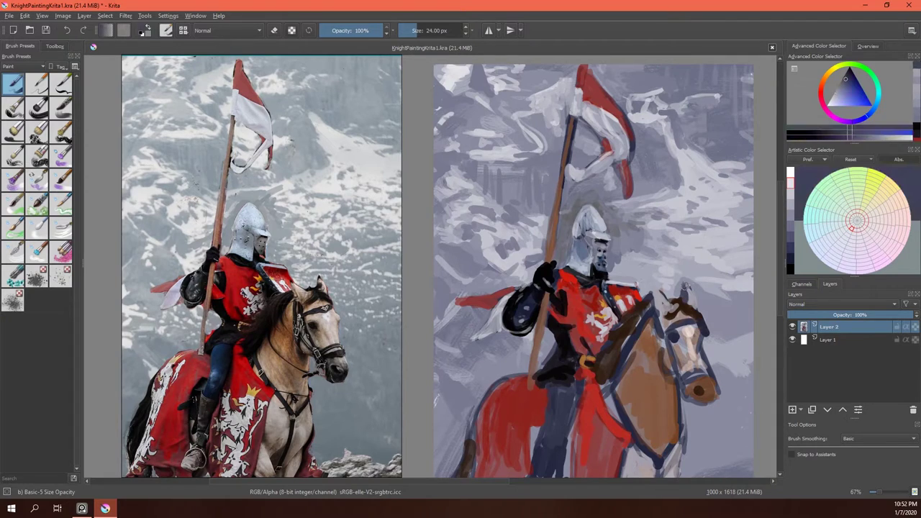
ctrl+click(700, 279)
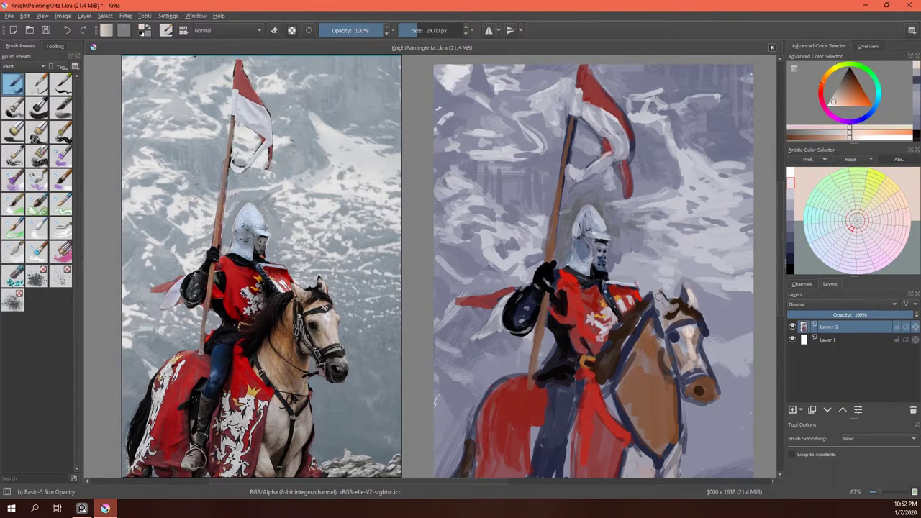
drag(659, 295, 664, 307)
Paint light peach strokes down the horse's face.
ctrl+click(672, 296)
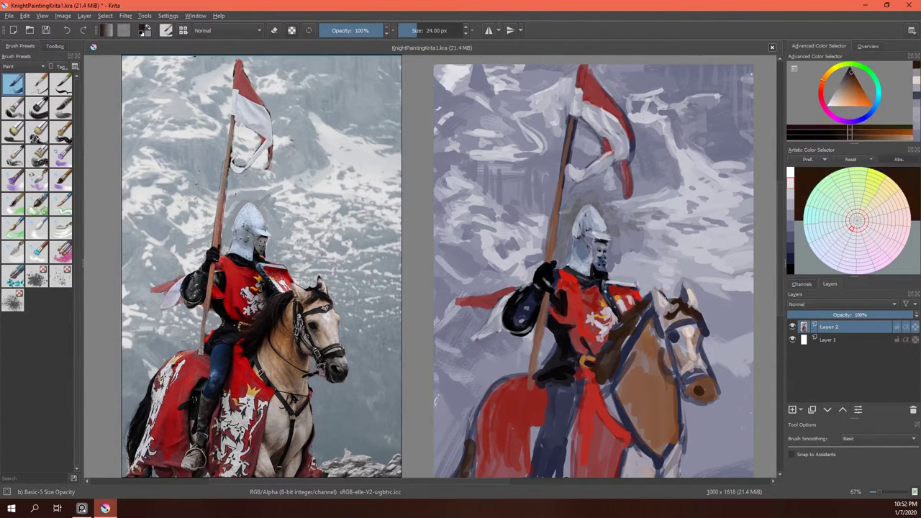
ctrl+click(702, 352)
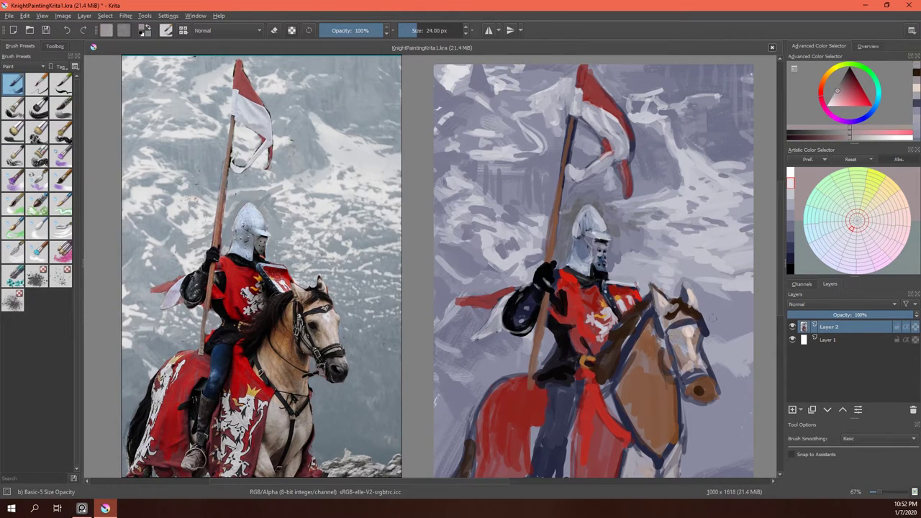
ctrl+click(696, 309)
ctrl+click(701, 328)
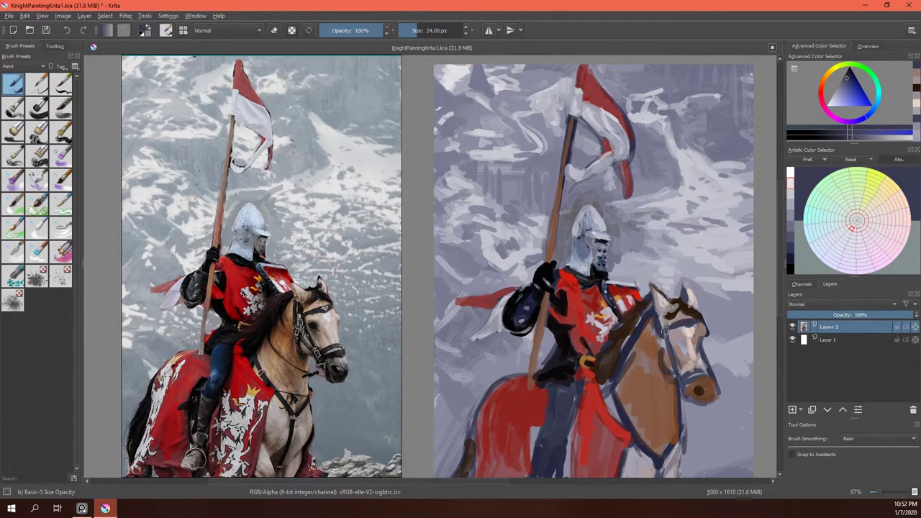
ctrl+click(681, 309)
ctrl+click(662, 300)
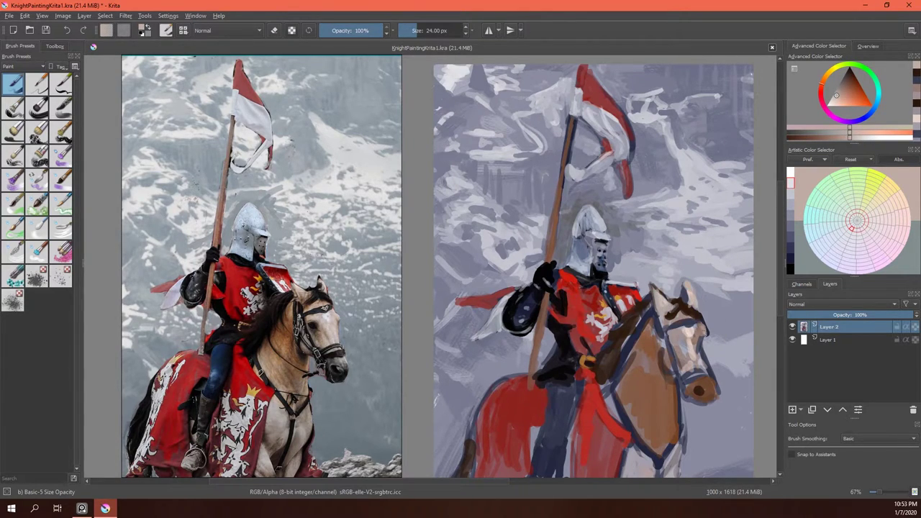
mouse_move(697, 325)
mouse_down()
mouse_move(706, 358)
mouse_move(697, 353)
mouse_up()
Darken the horse's bridle and noseband and mark its nostril in dark paint.
ctrl+click(591, 366)
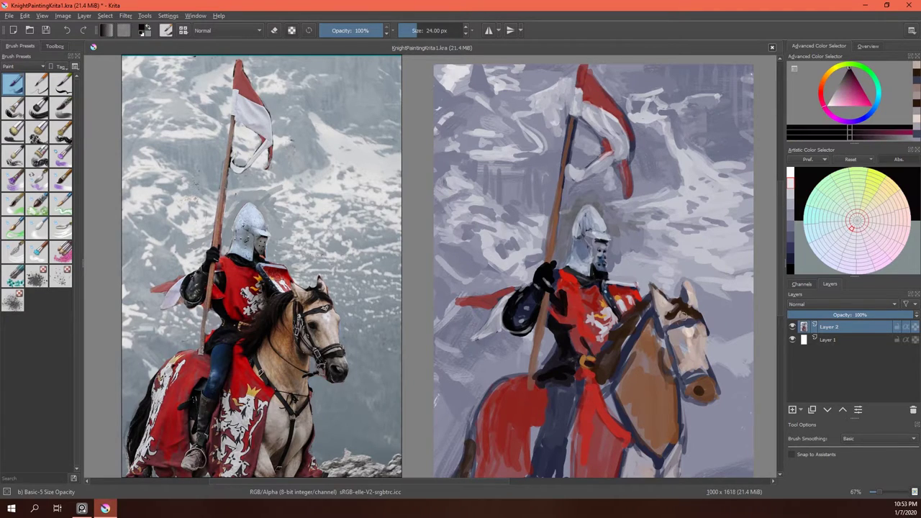
mouse_move(669, 338)
mouse_down()
mouse_move(687, 387)
mouse_move(716, 368)
mouse_move(680, 386)
mouse_up()
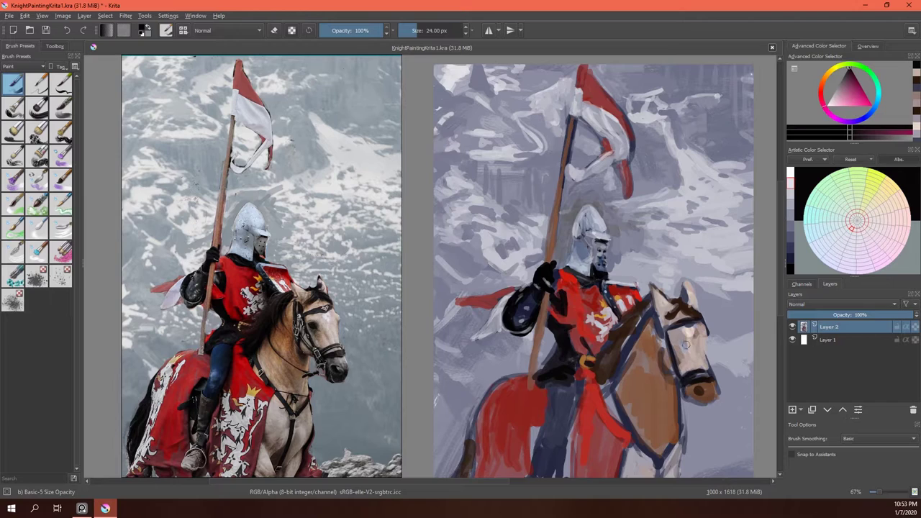
ctrl+click(699, 393)
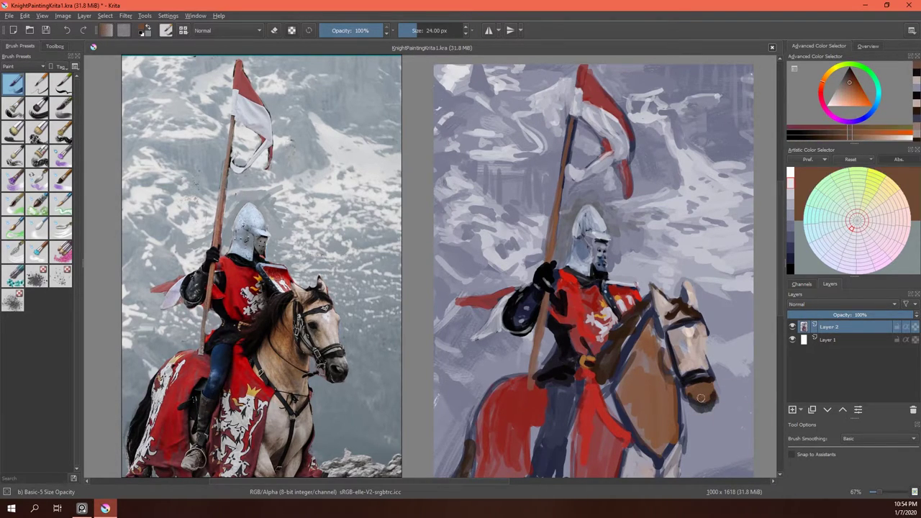
ctrl+click(712, 394)
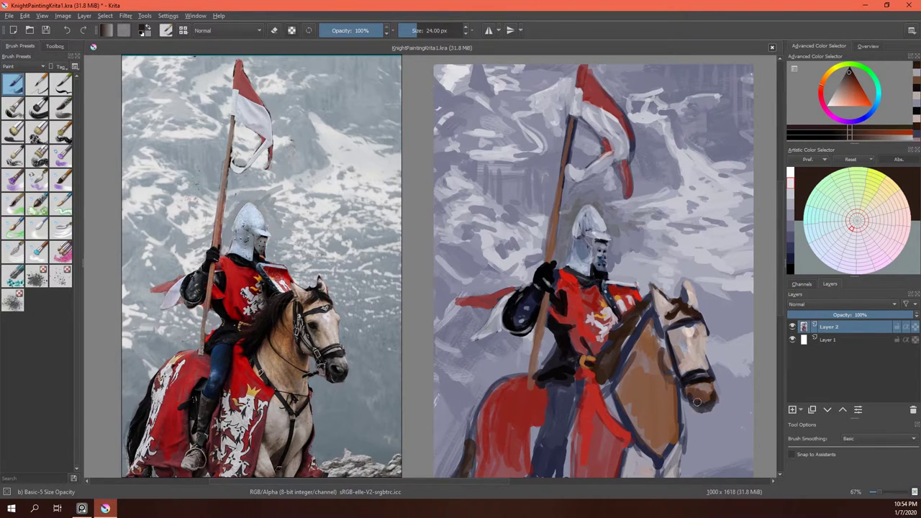
ctrl+click(695, 397)
ctrl+click(608, 286)
drag(702, 391, 695, 395)
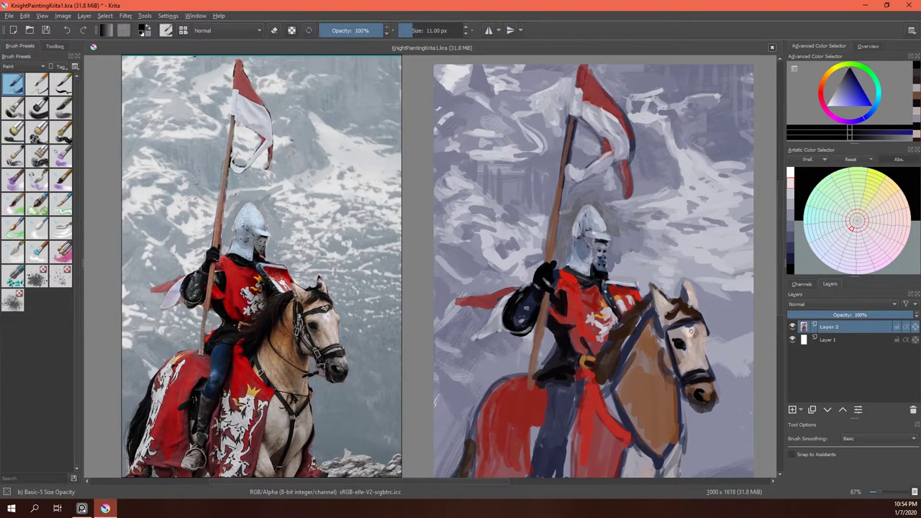
Paint a very dark magenta stroke along the horse's neck.
ctrl+click(689, 333)
ctrl+click(689, 323)
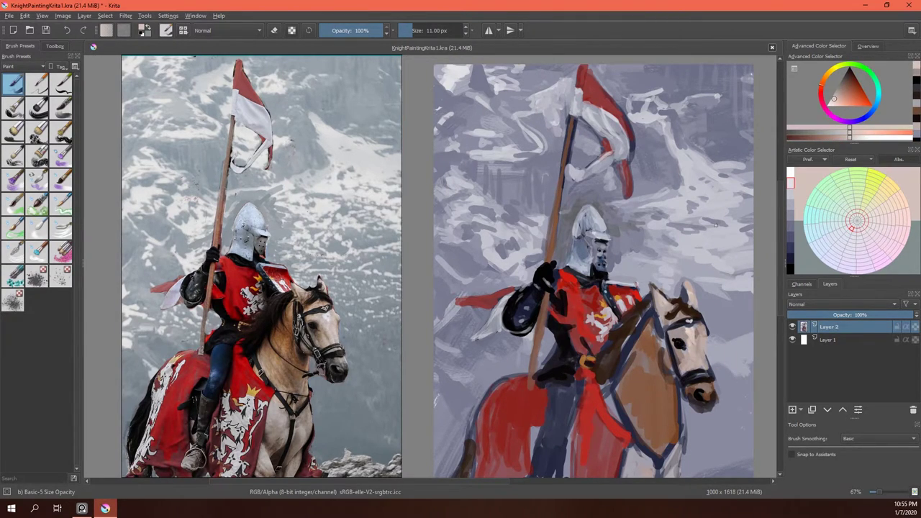
ctrl+click(569, 299)
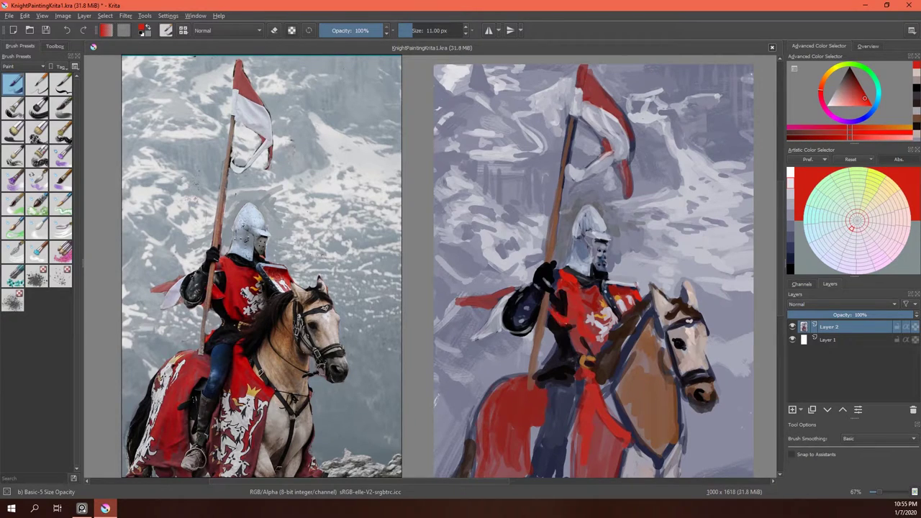
ctrl+click(614, 274)
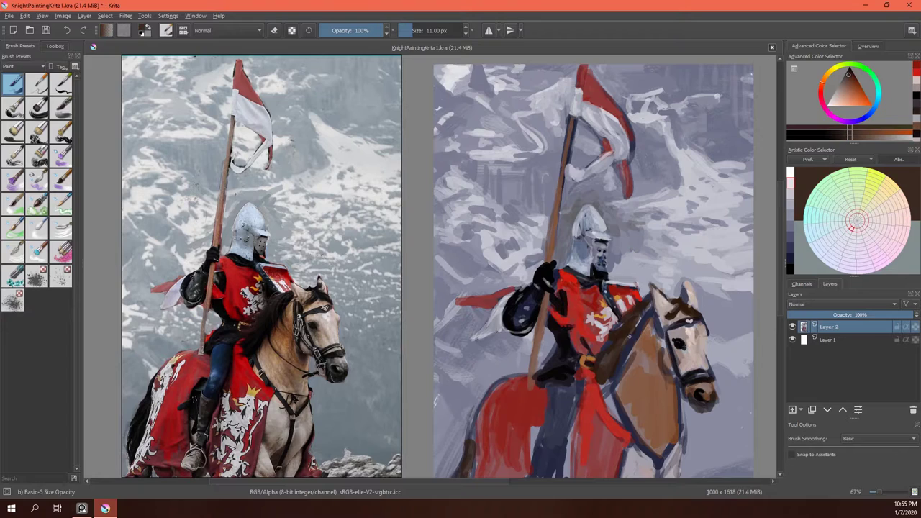
ctrl+click(603, 367)
mouse_move(586, 375)
mouse_down()
mouse_move(607, 386)
mouse_move(652, 309)
mouse_move(619, 321)
mouse_move(602, 368)
mouse_move(624, 323)
mouse_up()
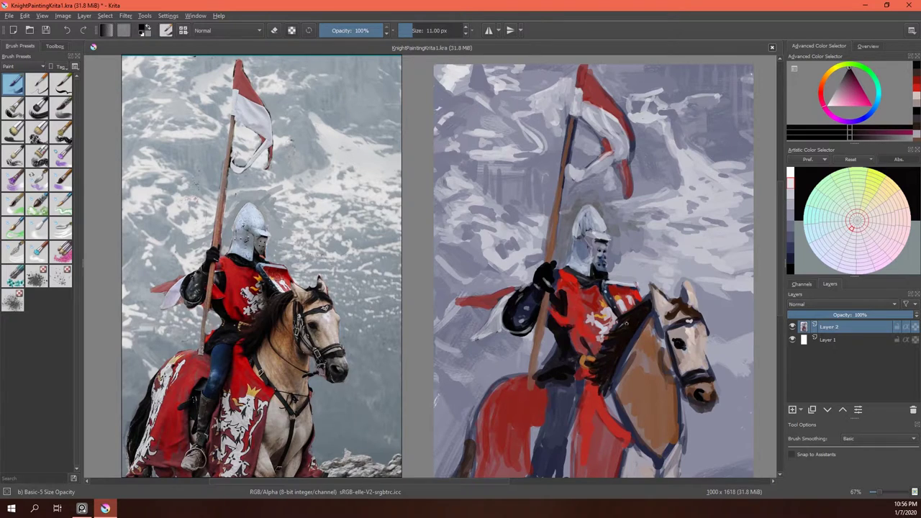
Hatch dark strokes into the horse's mane and add a small dark stroke near its mouth.
ctrl+click(689, 311)
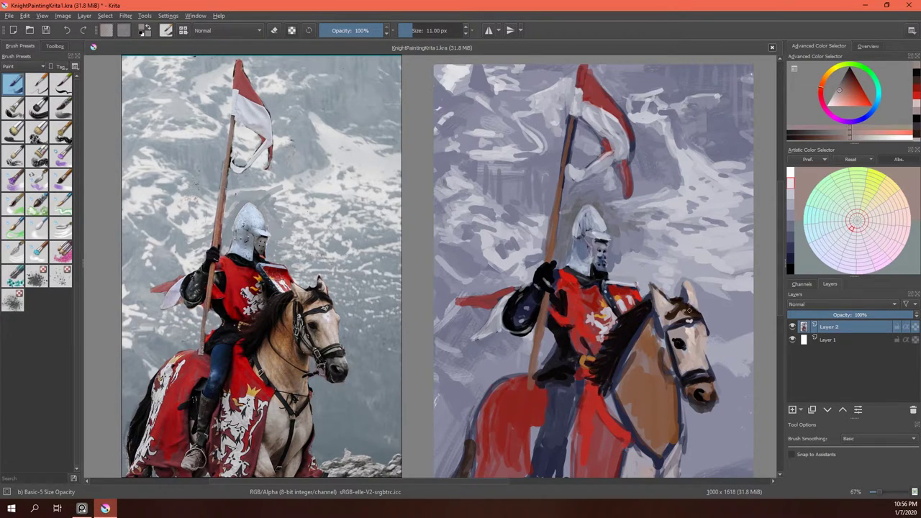
ctrl+click(626, 366)
drag(643, 328, 618, 380)
ctrl+click(694, 395)
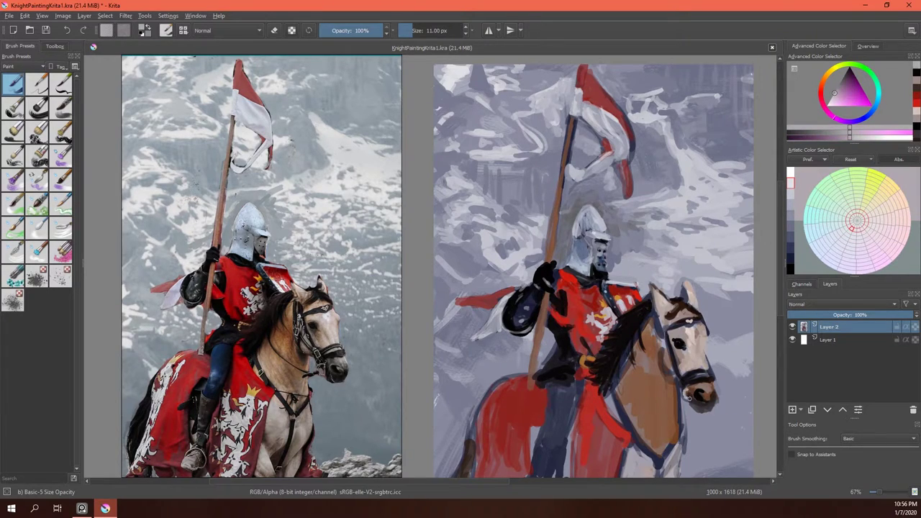
ctrl+click(682, 392)
mouse_move(673, 396)
mouse_down()
mouse_move(683, 402)
mouse_move(624, 362)
mouse_up()
Dab light and dark touches on the horse's ear, then save the painting.
ctrl+click(695, 323)
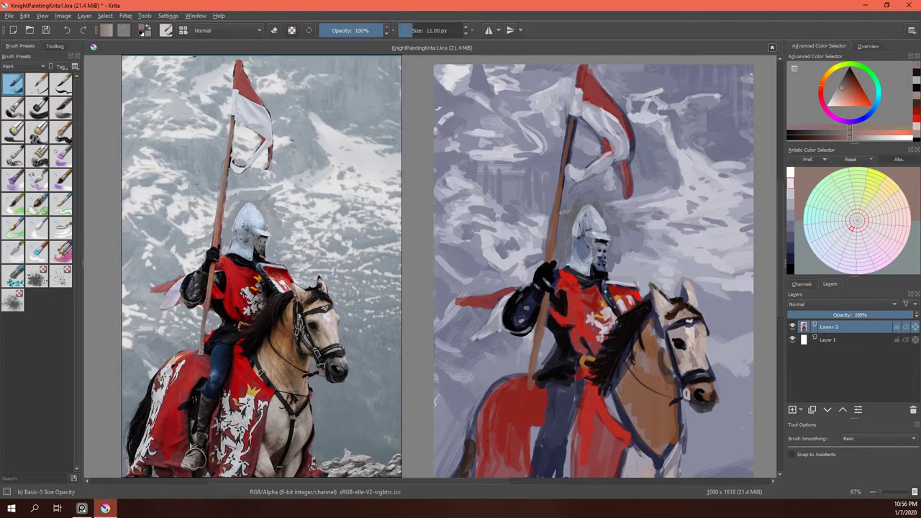
ctrl+click(711, 336)
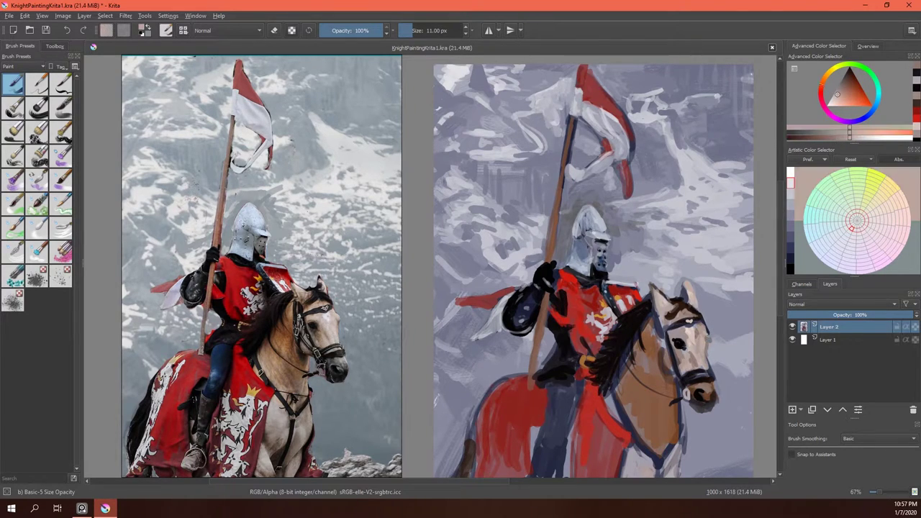
ctrl+click(706, 328)
ctrl+click(687, 288)
drag(685, 282, 700, 310)
ctrl+click(692, 302)
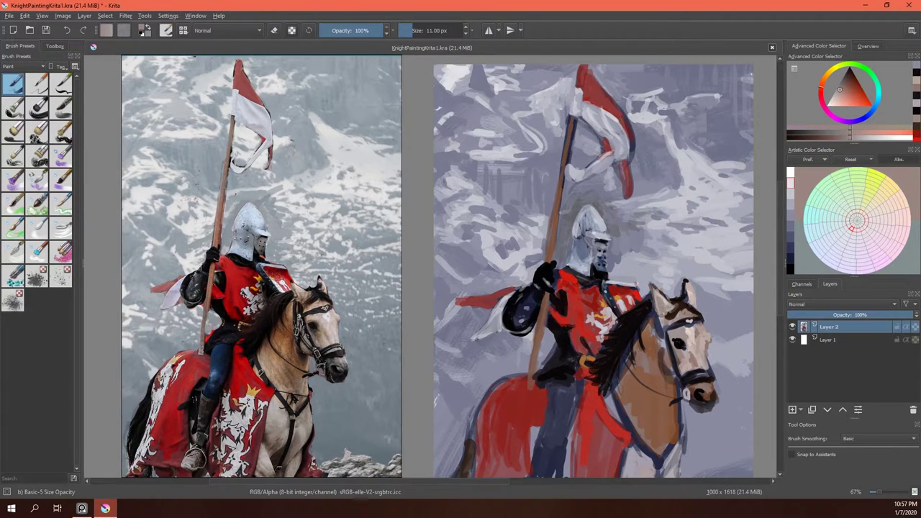
click(9, 15)
click(29, 61)
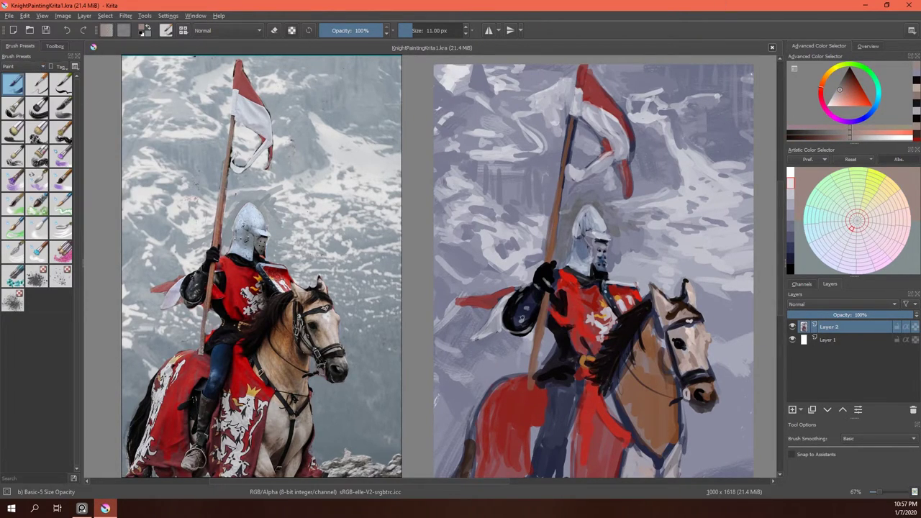
Brighten the knight's helmet with light grey-blue strokes and touches.
ctrl+click(564, 309)
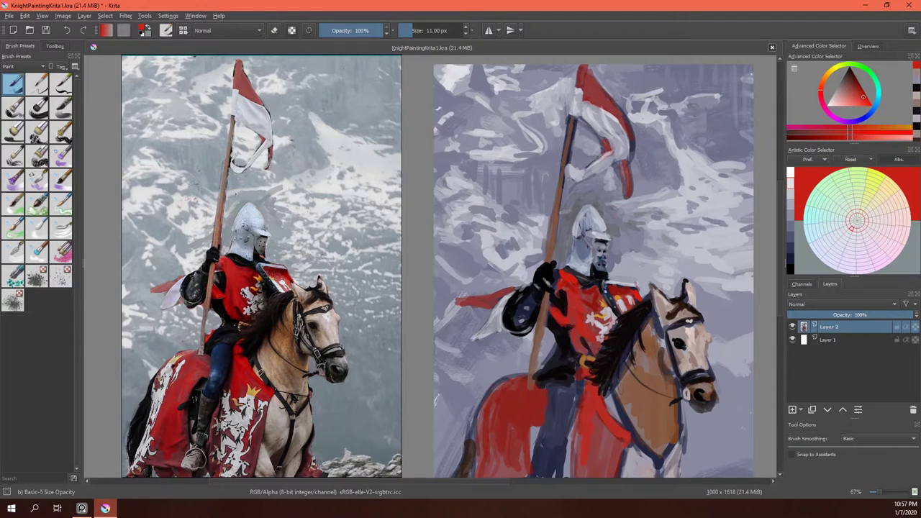
ctrl+click(642, 262)
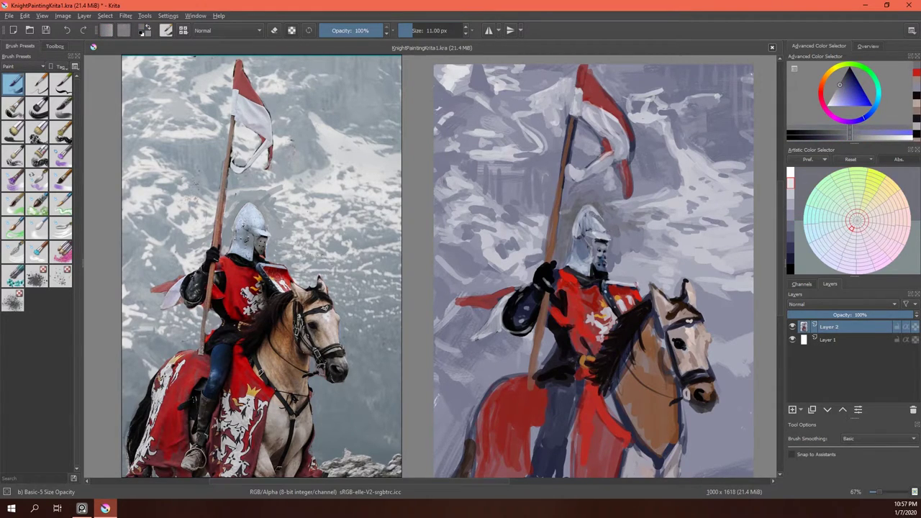
mouse_move(576, 208)
mouse_down()
mouse_move(587, 223)
mouse_move(589, 212)
mouse_move(577, 242)
mouse_up()
ctrl+click(579, 216)
ctrl+click(575, 235)
ctrl+click(576, 238)
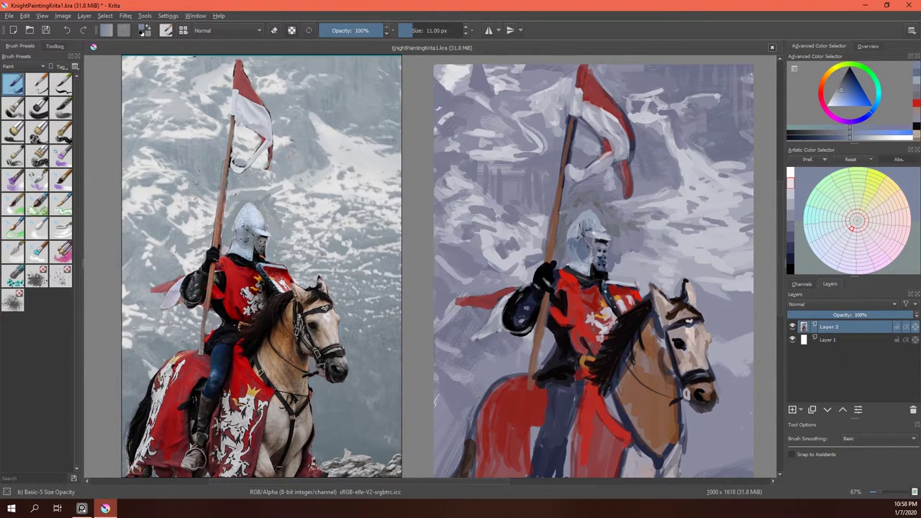
ctrl+click(608, 225)
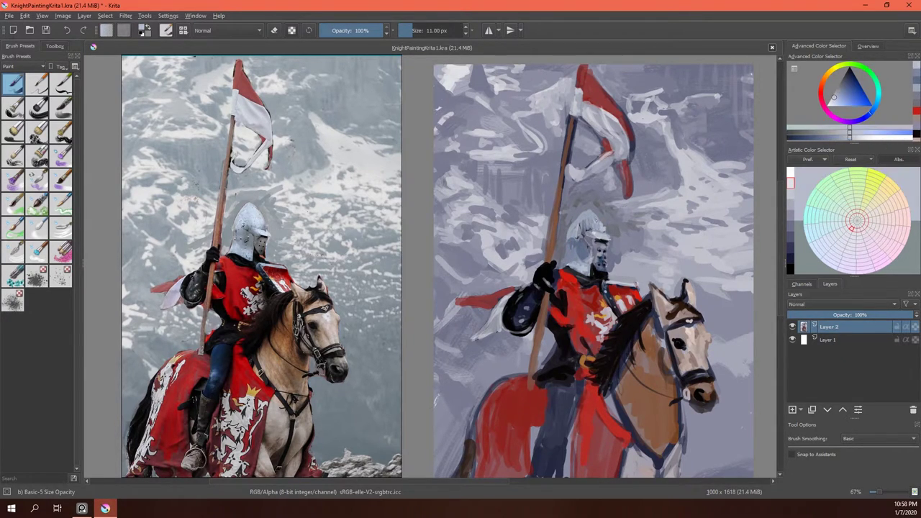
ctrl+click(591, 213)
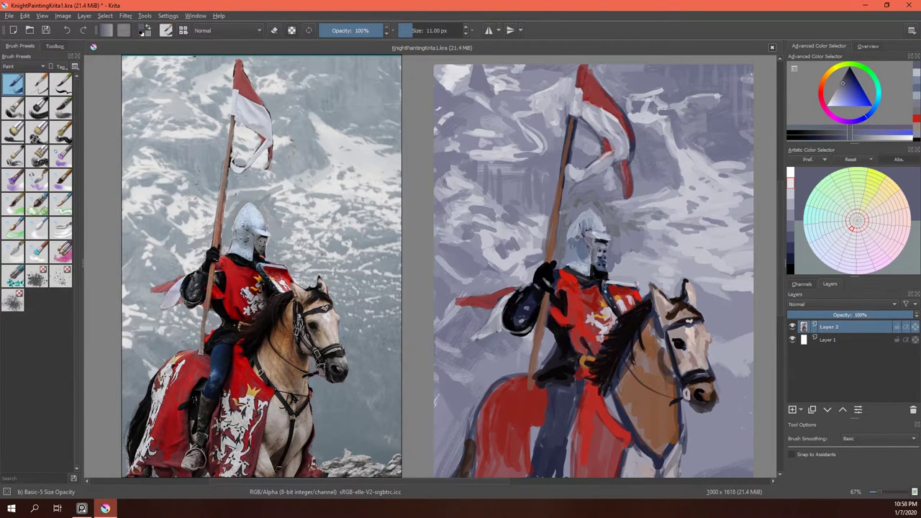
ctrl+click(598, 280)
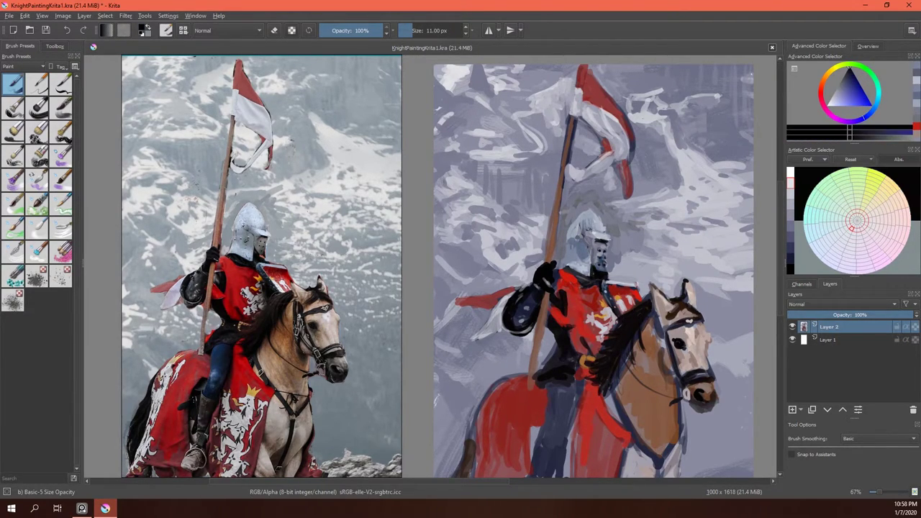
ctrl+click(589, 263)
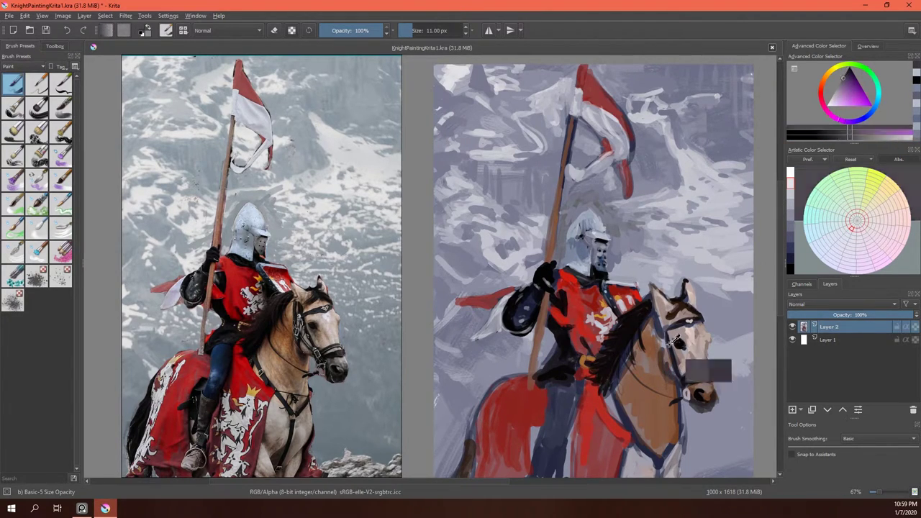
Darken the horse's mane with dark purple strokes and highlight the noseband.
ctrl+click(669, 370)
mouse_move(654, 318)
mouse_down()
mouse_move(656, 351)
mouse_move(670, 341)
mouse_move(667, 364)
mouse_move(686, 387)
mouse_up()
ctrl+click(687, 389)
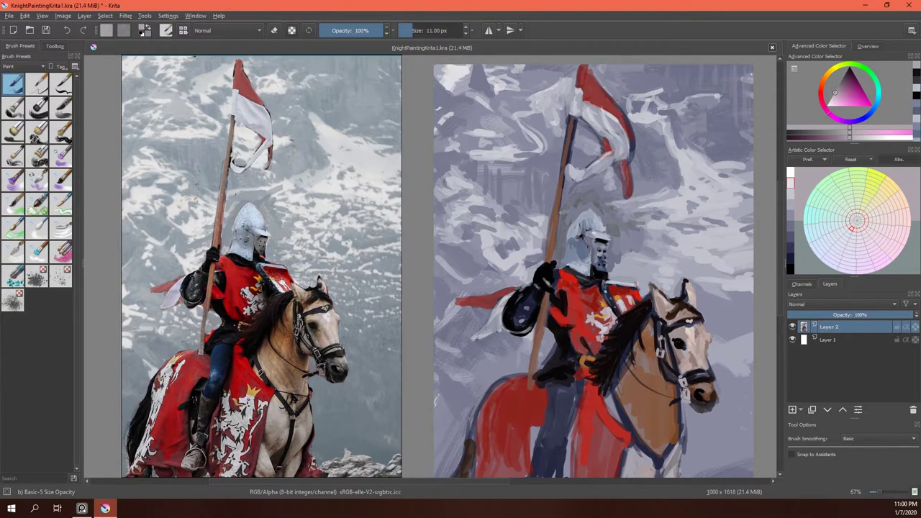
ctrl+click(686, 396)
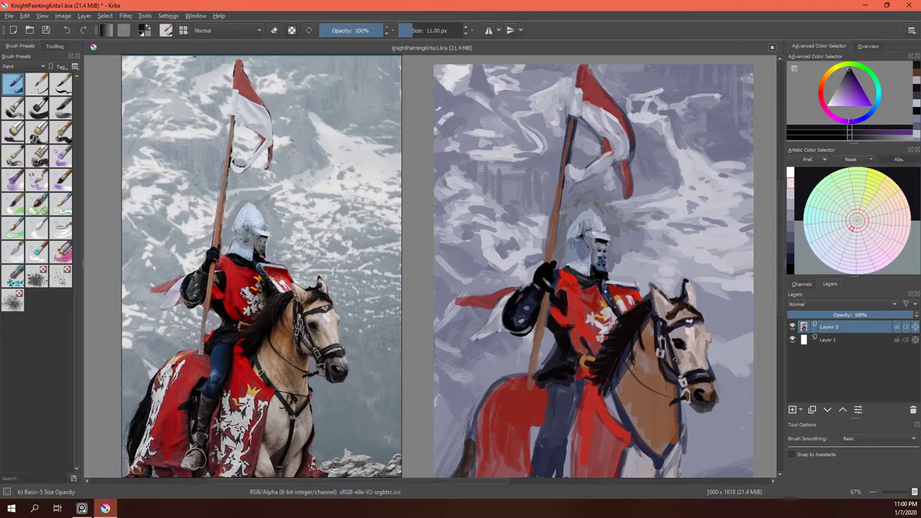
Dab light peach and pink tints onto the horse's face.
ctrl+click(688, 337)
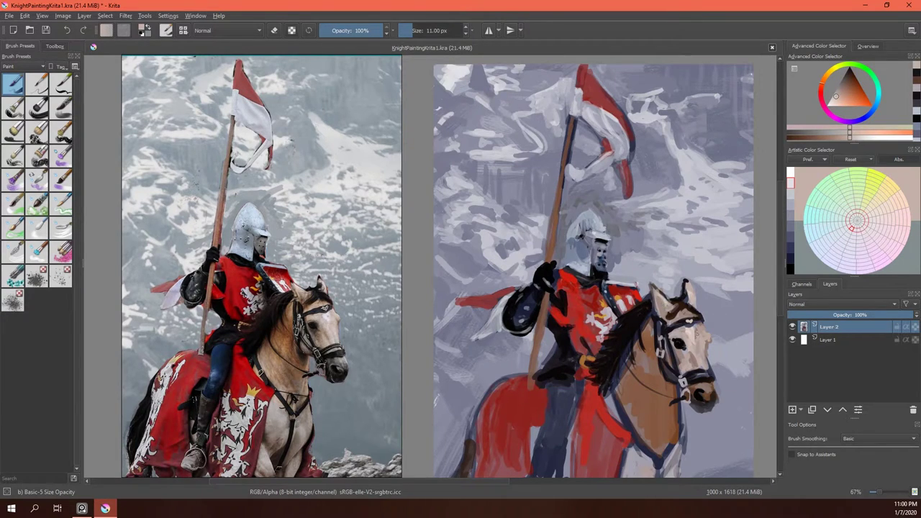
ctrl+click(690, 328)
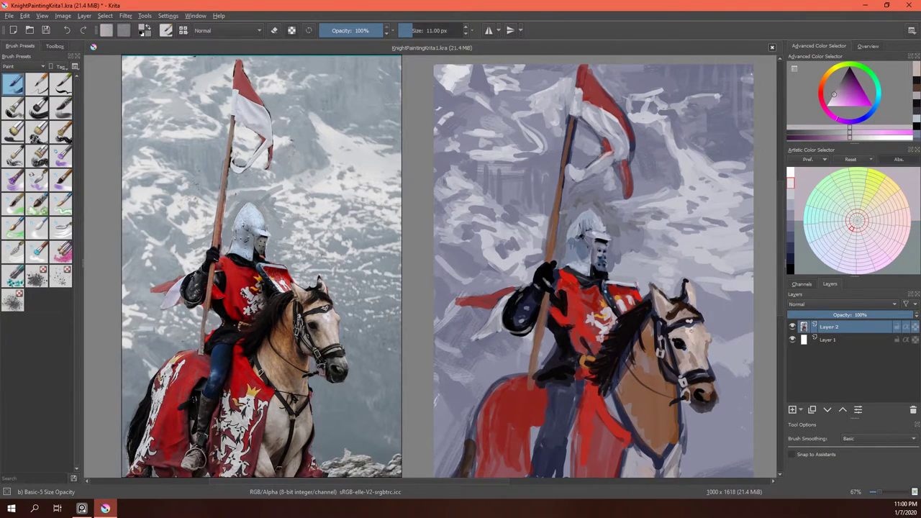
ctrl+click(617, 345)
ctrl+click(698, 349)
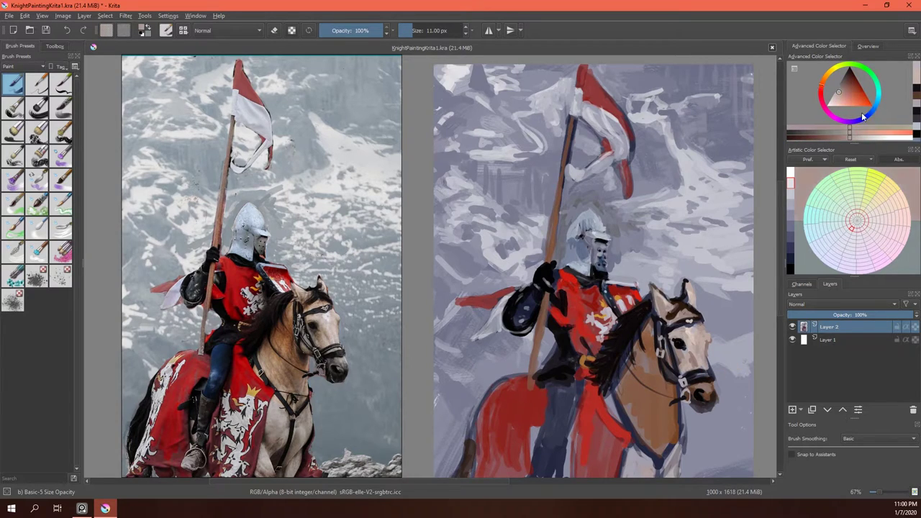
ctrl+click(745, 162)
click(692, 328)
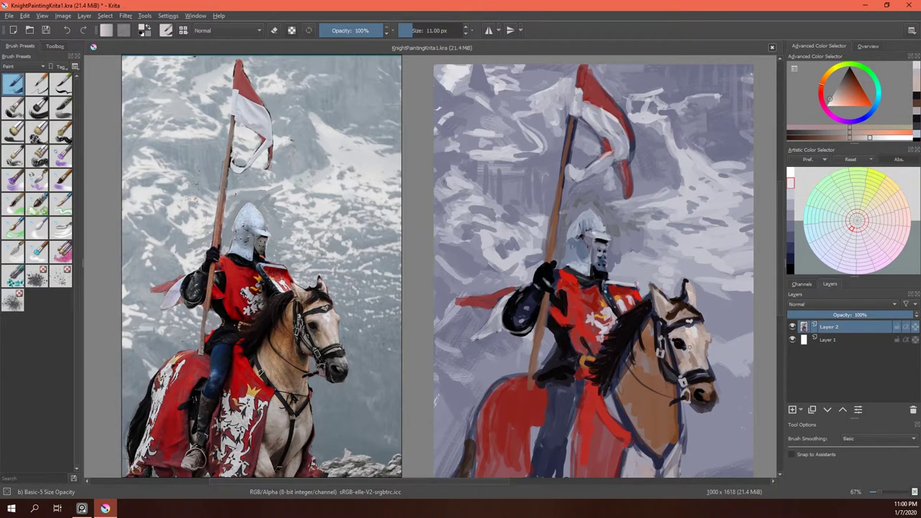
Zoom in on the knight's legs, align the reference photo, and lighten the chest.
scroll(531, 310, up, 5)
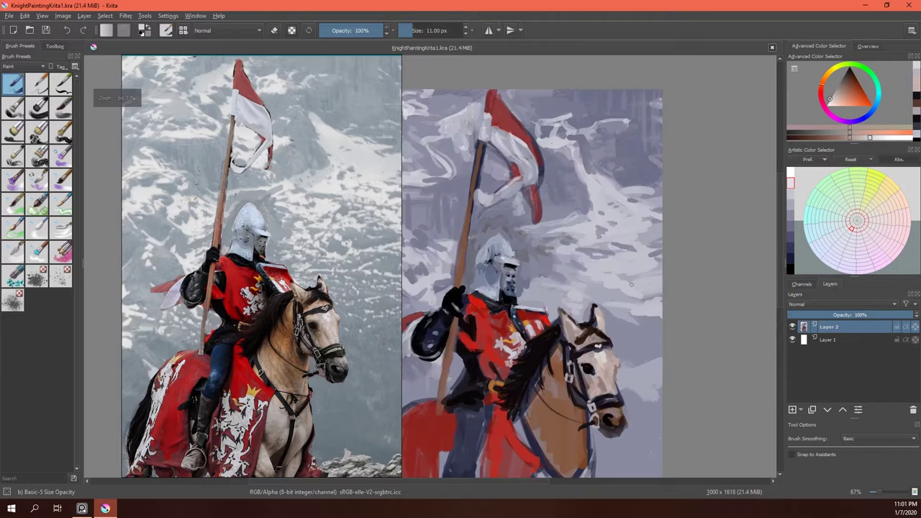
drag(532, 309, 648, 144)
scroll(294, 265, up, 3)
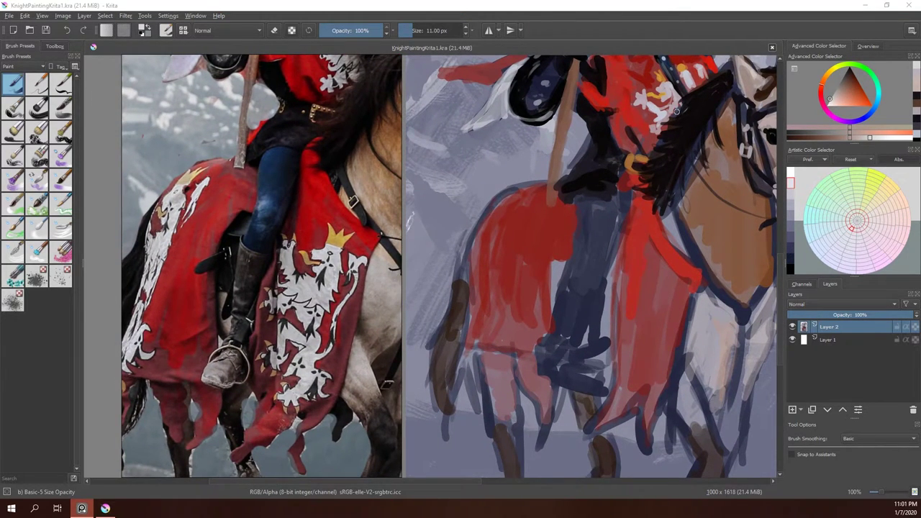
drag(279, 144, 269, 189)
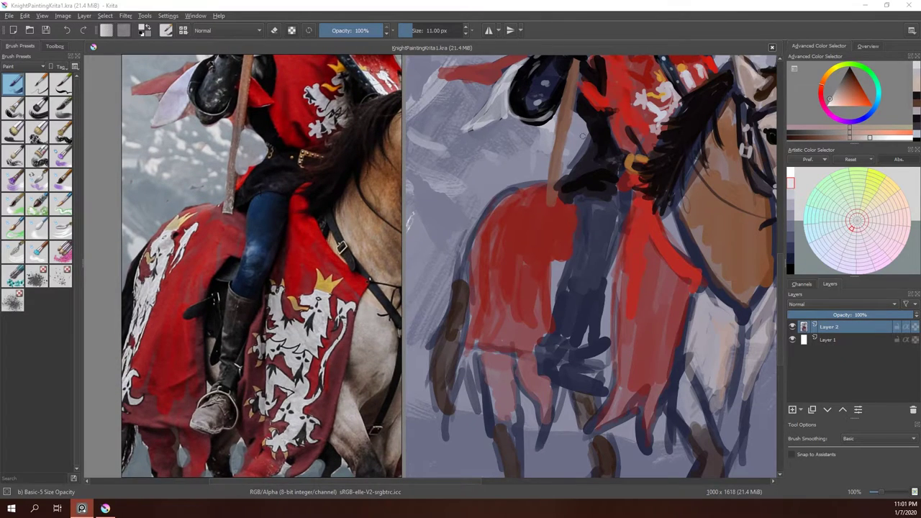
ctrl+click(607, 154)
mouse_move(586, 141)
mouse_down()
mouse_move(572, 176)
mouse_move(590, 147)
mouse_up()
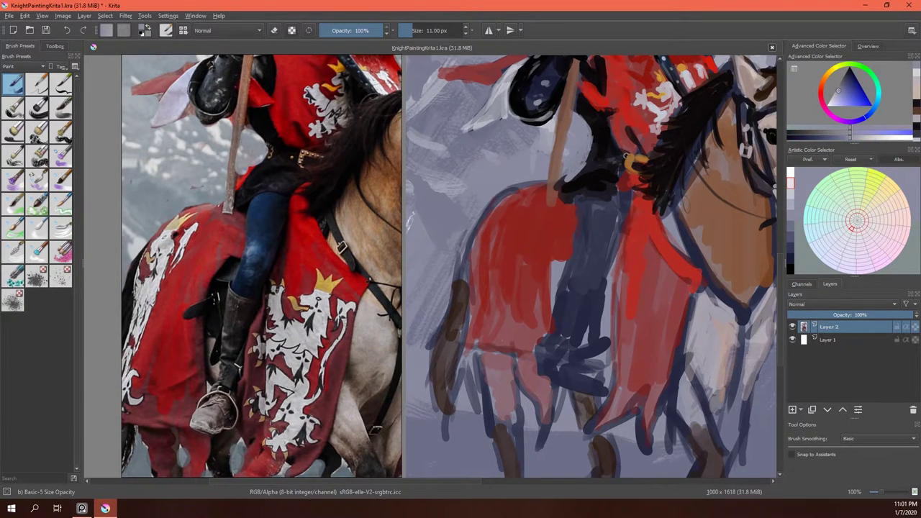
Paint dark strokes near the knight's waist and dark blue-violet along the leg.
ctrl+click(625, 154)
ctrl+click(614, 110)
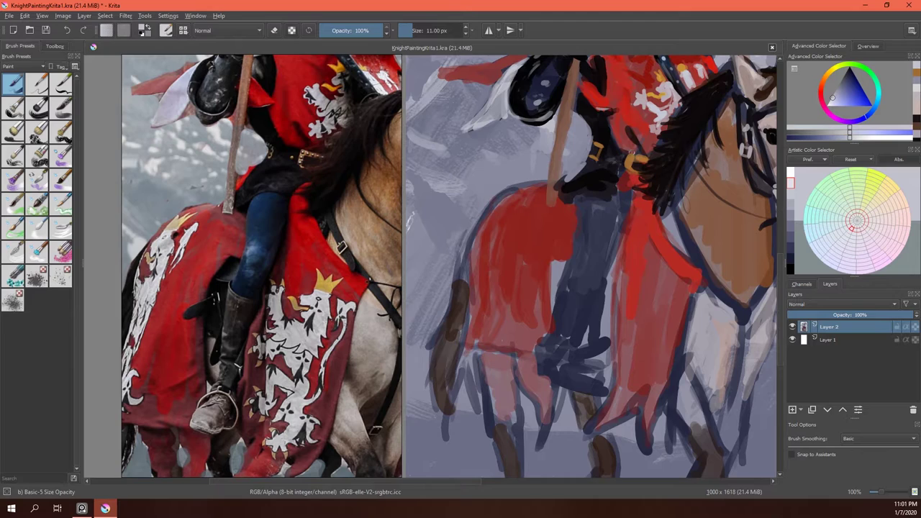
ctrl+click(632, 149)
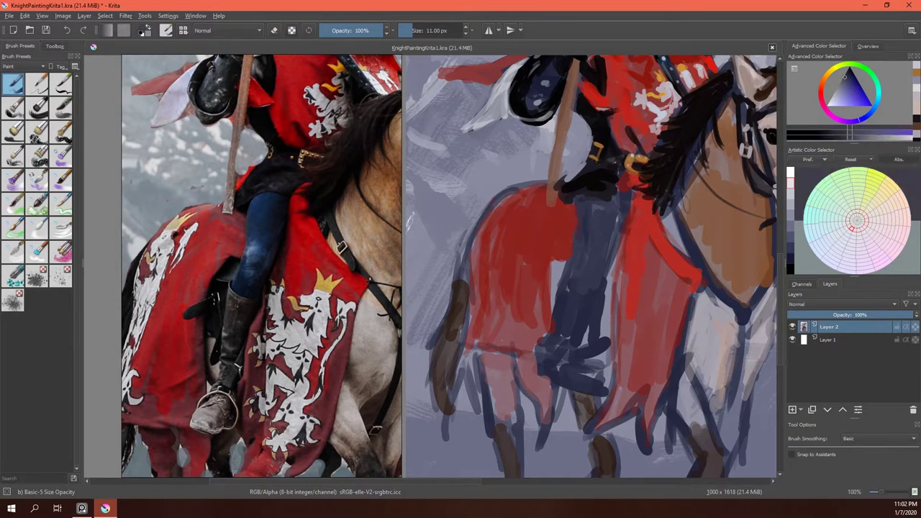
drag(608, 167, 605, 190)
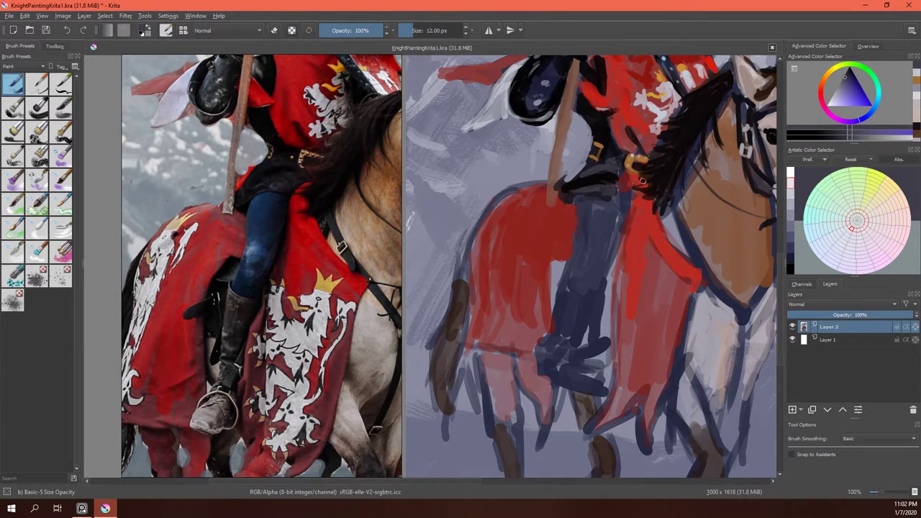
ctrl+click(654, 184)
ctrl+click(632, 189)
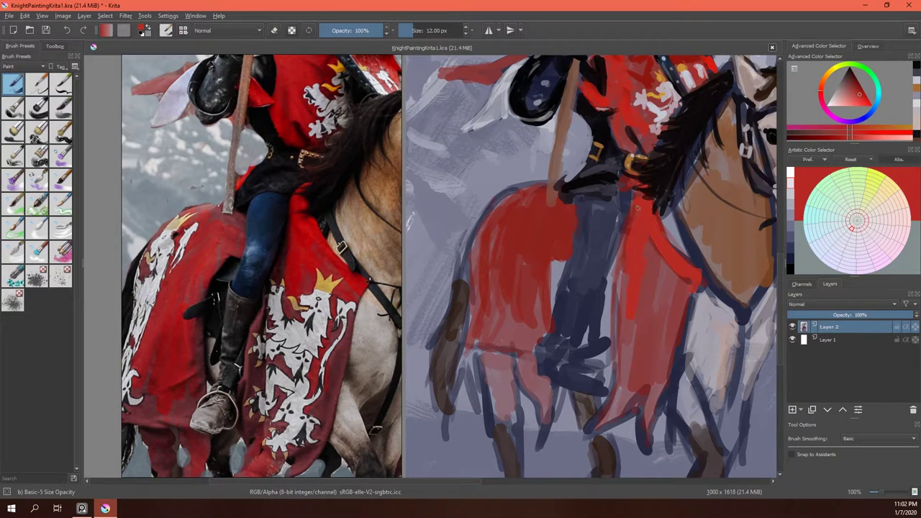
ctrl+click(623, 203)
drag(623, 194, 601, 336)
Paint red over the right side of the leg and add a light blue-grey stroke.
ctrl+click(639, 243)
drag(620, 274, 613, 326)
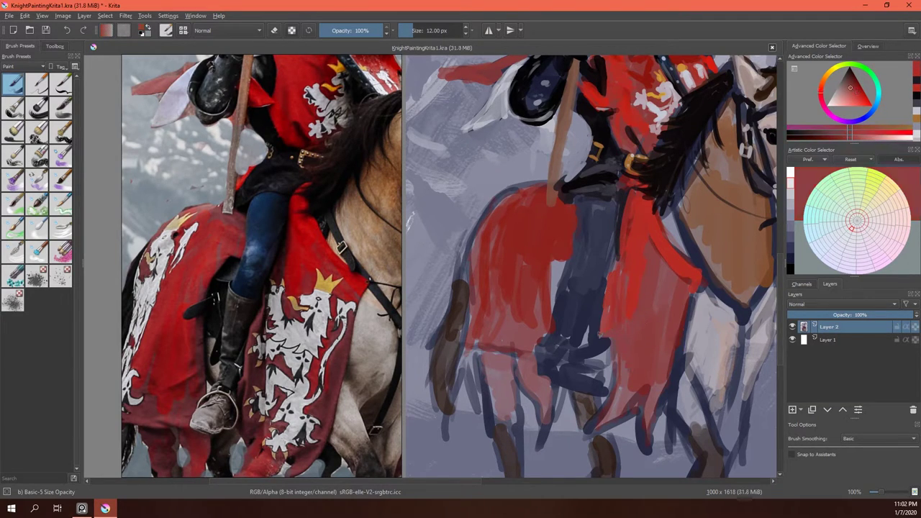
ctrl+click(560, 265)
drag(577, 257, 588, 259)
Paint a short dark mark and two dark red folds down the saddle cloth.
ctrl+click(555, 265)
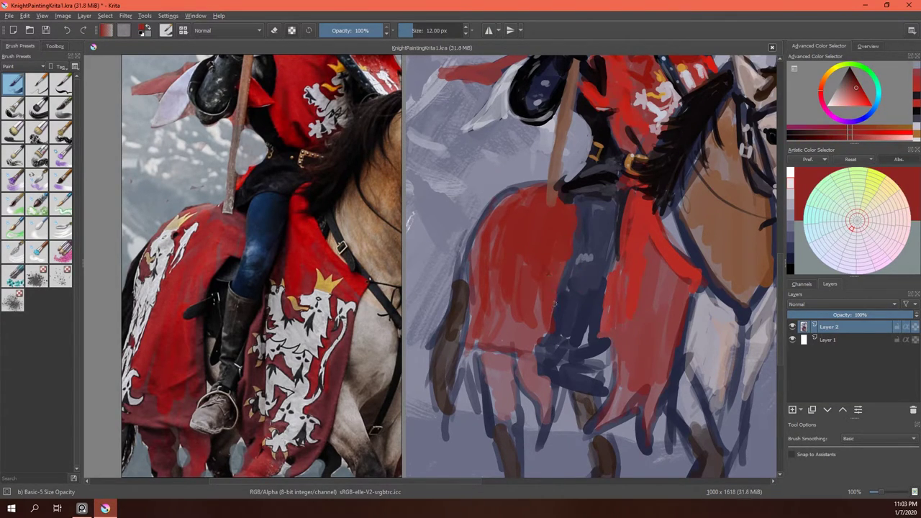
ctrl+click(556, 265)
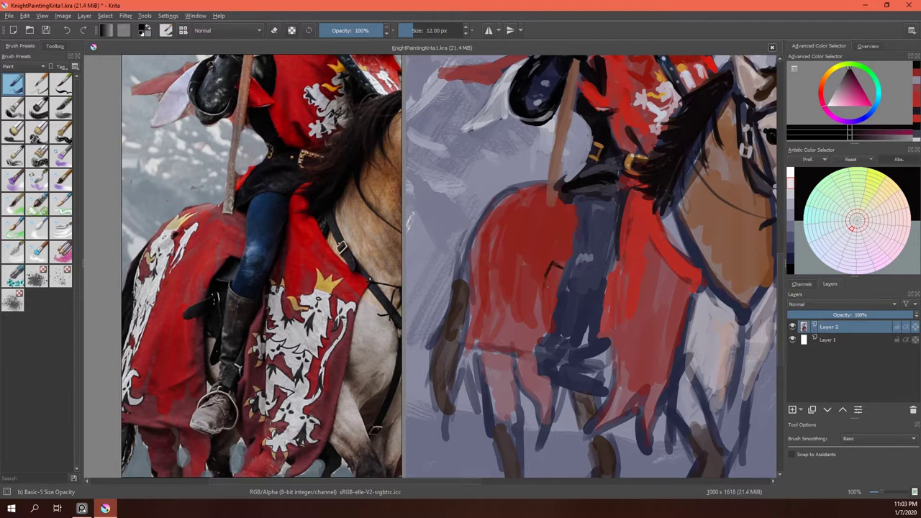
drag(548, 285, 528, 298)
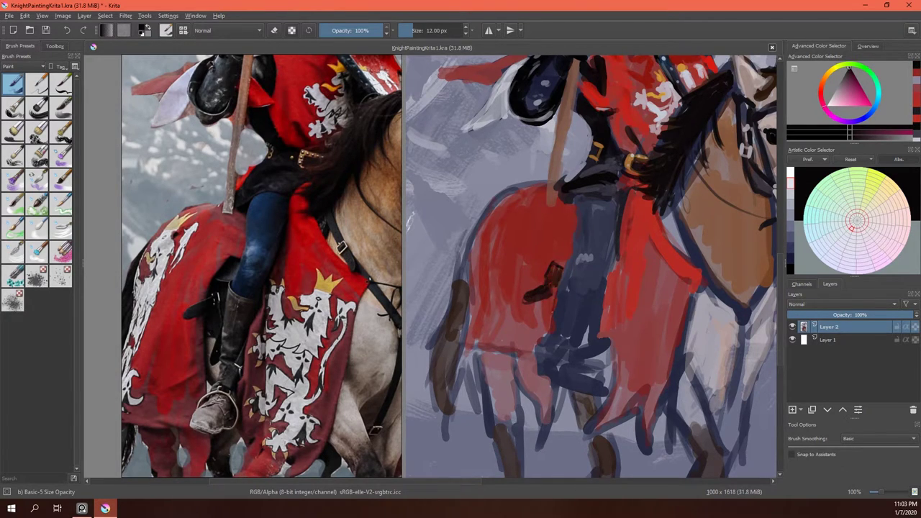
drag(554, 266, 550, 336)
drag(555, 286, 542, 336)
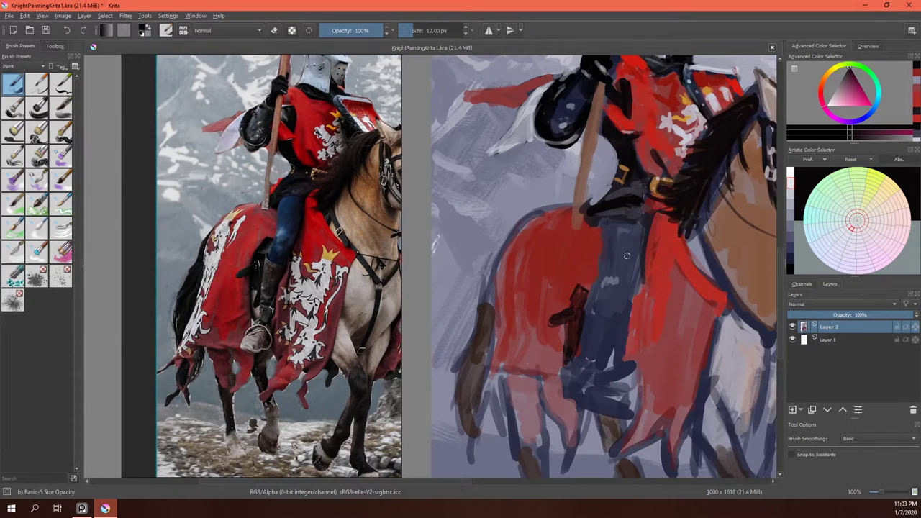
With an 18 px brush, paint grey-blue along the horse's upper back edge.
ctrl+click(546, 209)
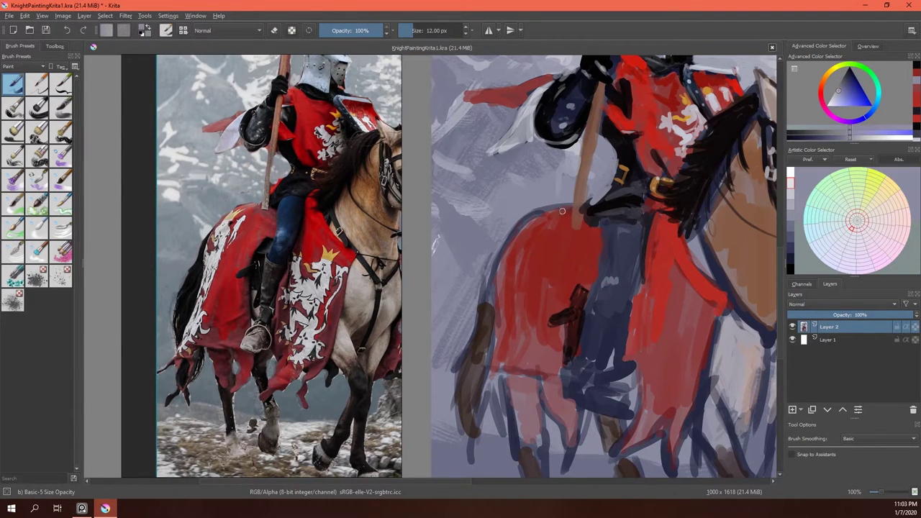
key(])
mouse_move(570, 209)
mouse_down()
mouse_move(481, 287)
mouse_move(532, 213)
mouse_up()
Outline the rider's leg and hand in dark red, adding a near-black stroke down the leg.
ctrl+click(629, 191)
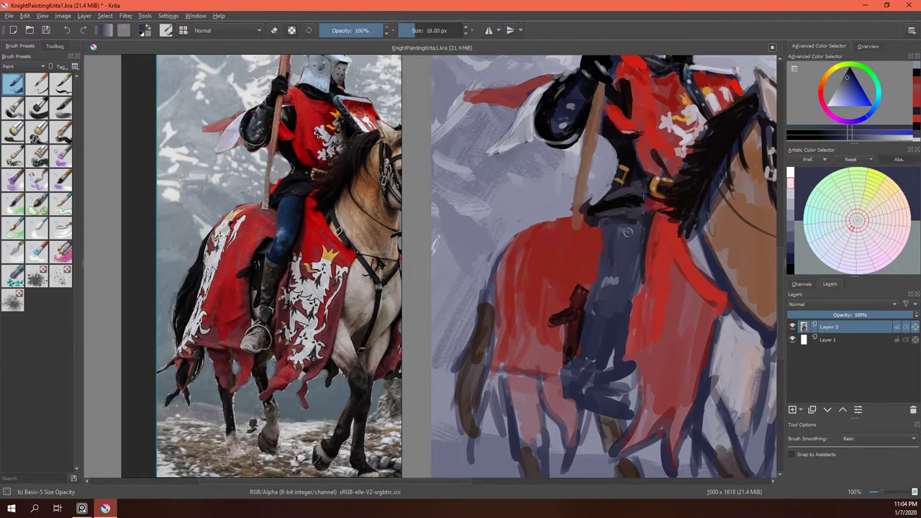
ctrl+click(580, 316)
mouse_move(616, 320)
mouse_down()
mouse_move(610, 396)
mouse_move(564, 418)
mouse_move(579, 380)
mouse_up()
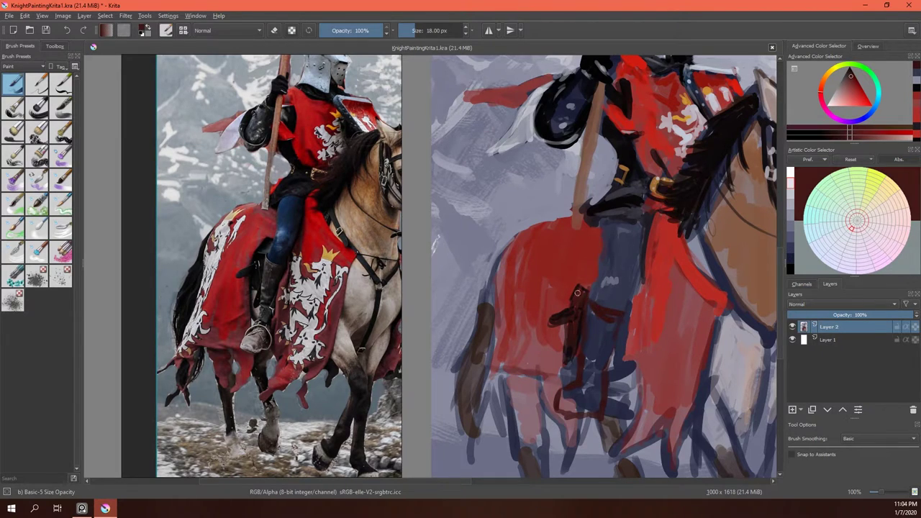
ctrl+click(568, 317)
mouse_move(581, 282)
mouse_down()
mouse_move(571, 379)
mouse_move(596, 410)
mouse_up()
At 10 px, paint a light stroke curving around the wrist and a dark stroke down the leg.
ctrl+click(570, 378)
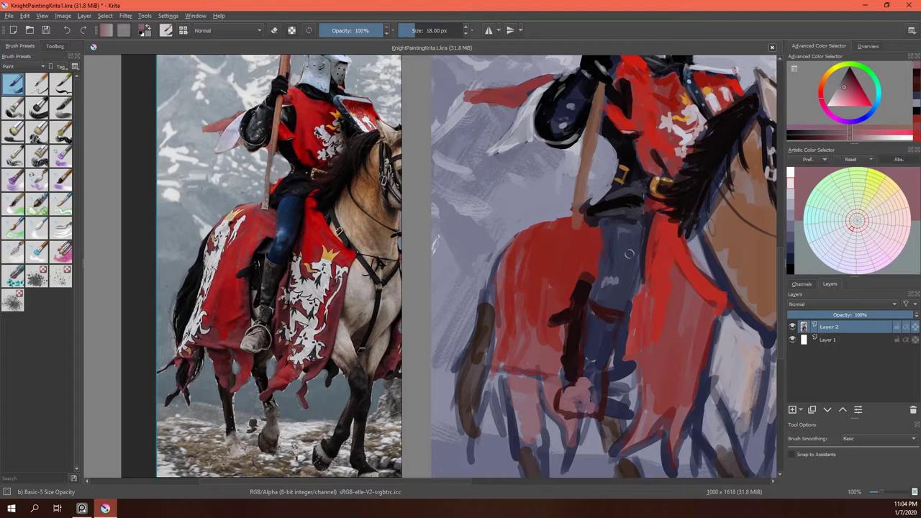
ctrl+click(593, 412)
key(bracketleft)
key(bracketleft)
key(bracketleft)
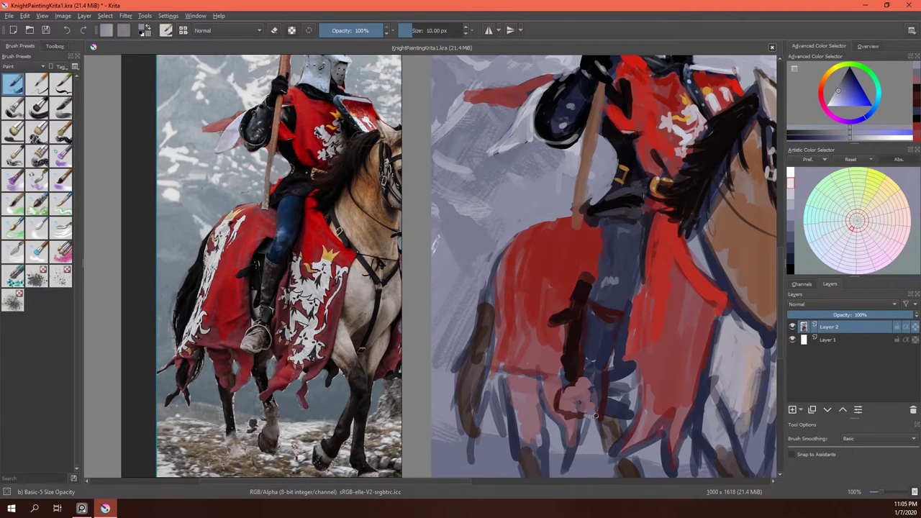
mouse_move(595, 416)
mouse_down()
mouse_move(585, 388)
mouse_move(558, 384)
mouse_up()
ctrl+click(581, 303)
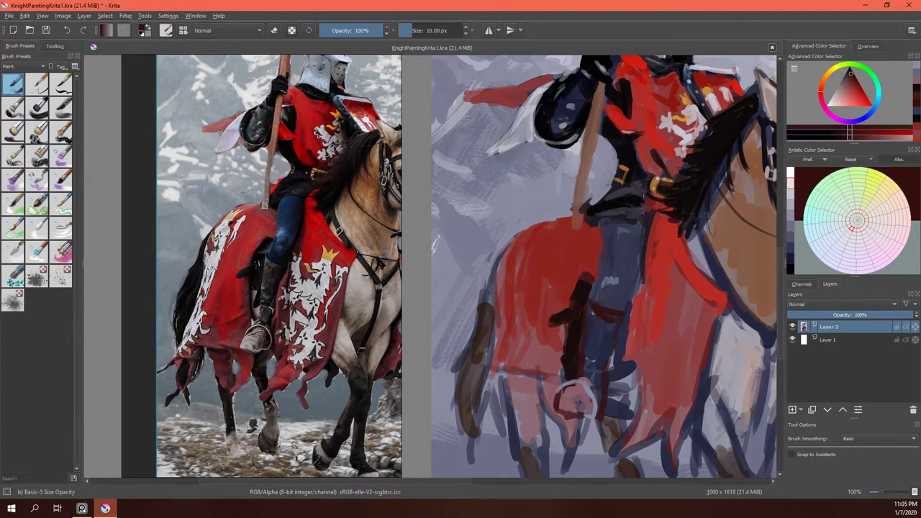
mouse_move(595, 310)
mouse_down()
mouse_move(588, 363)
mouse_move(597, 383)
mouse_up()
Paint a red stroke down the saddle cloth and light strokes on the hand.
ctrl+click(597, 383)
ctrl+click(623, 326)
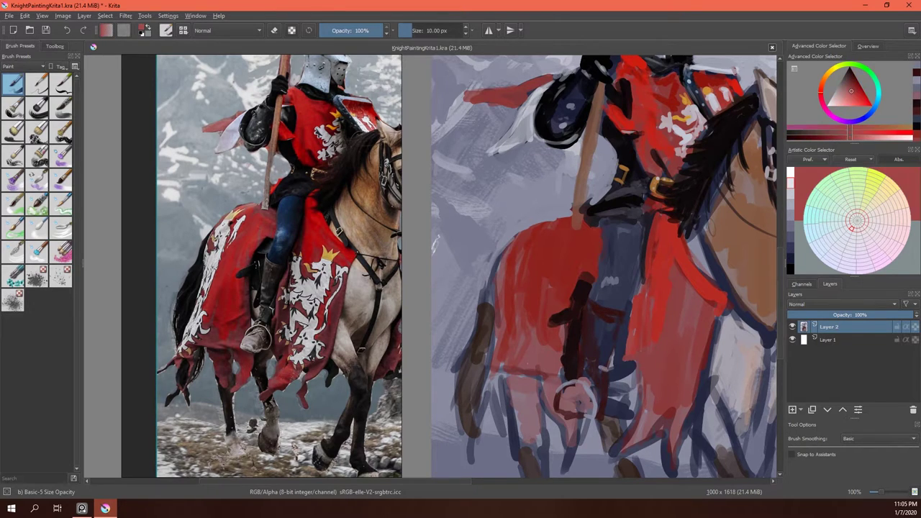
drag(622, 328, 609, 402)
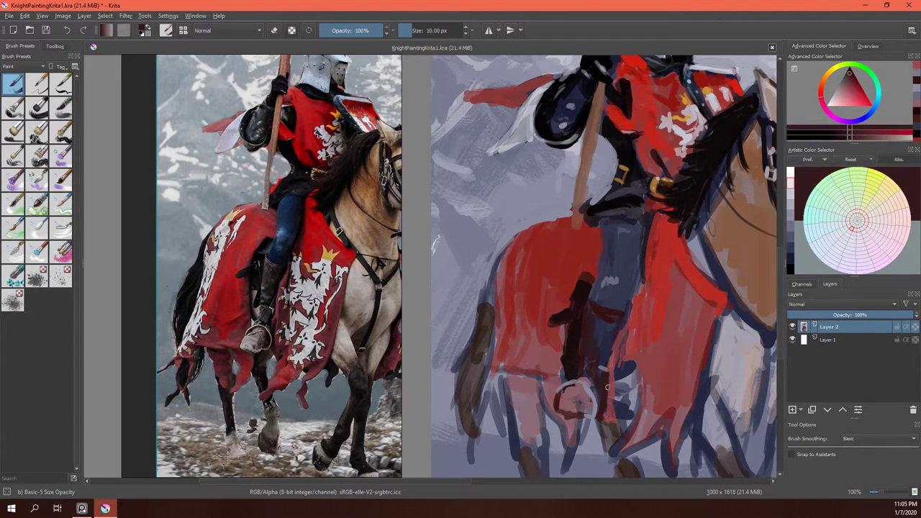
ctrl+click(609, 400)
mouse_move(606, 359)
mouse_down()
mouse_move(602, 398)
mouse_move(638, 432)
mouse_up()
Repaint the hand area with sampled red and dark strokes.
ctrl+click(626, 410)
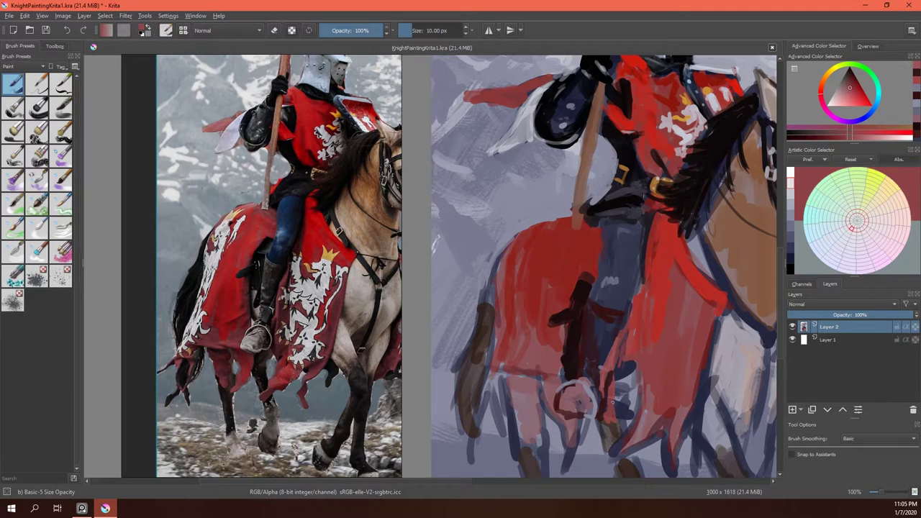
drag(623, 392, 621, 429)
drag(634, 364, 623, 417)
drag(619, 341, 622, 381)
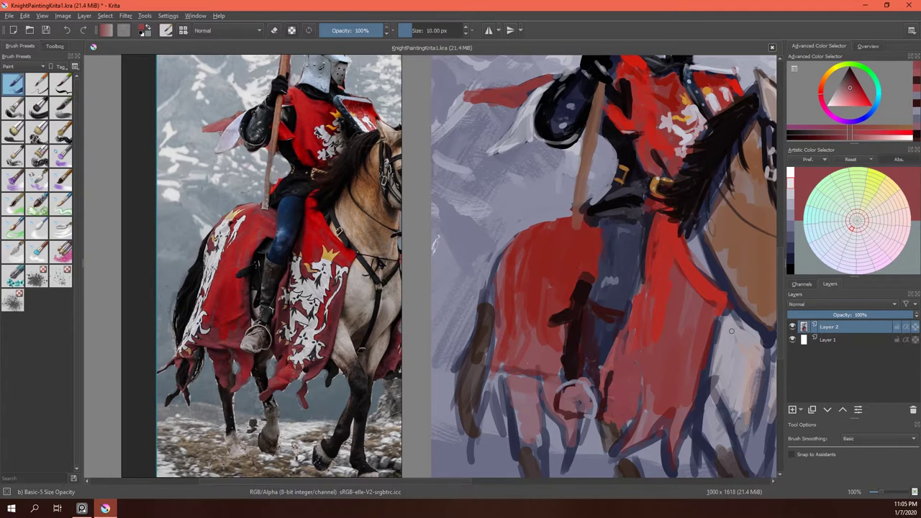
Paint dark maroon strokes on the leg and hand, then light pink dabs over the hand.
ctrl+click(620, 267)
mouse_move(607, 328)
mouse_down()
mouse_move(589, 382)
mouse_move(589, 407)
mouse_move(614, 432)
mouse_move(596, 436)
mouse_move(603, 449)
mouse_up()
ctrl+click(610, 457)
ctrl+click(586, 443)
ctrl+click(608, 432)
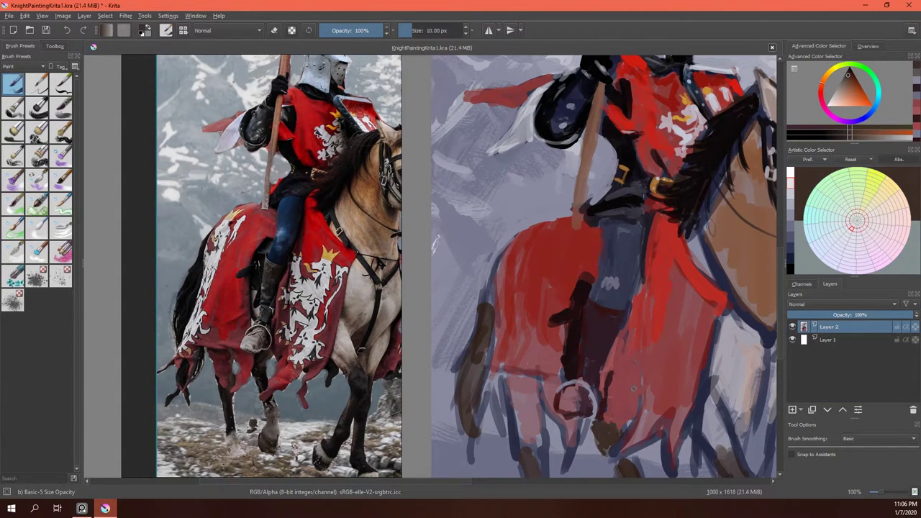
scroll(635, 243, down, 2)
Zoom out and try several colours: pinkish red, magenta, dark mane tone, blue-grey, white, red.
scroll(327, 167, down, 1)
ctrl+click(590, 303)
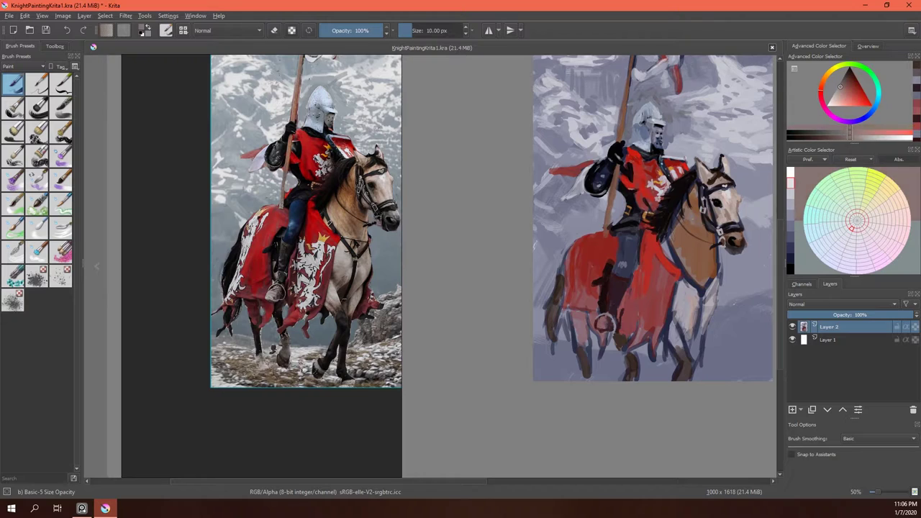
ctrl+click(669, 252)
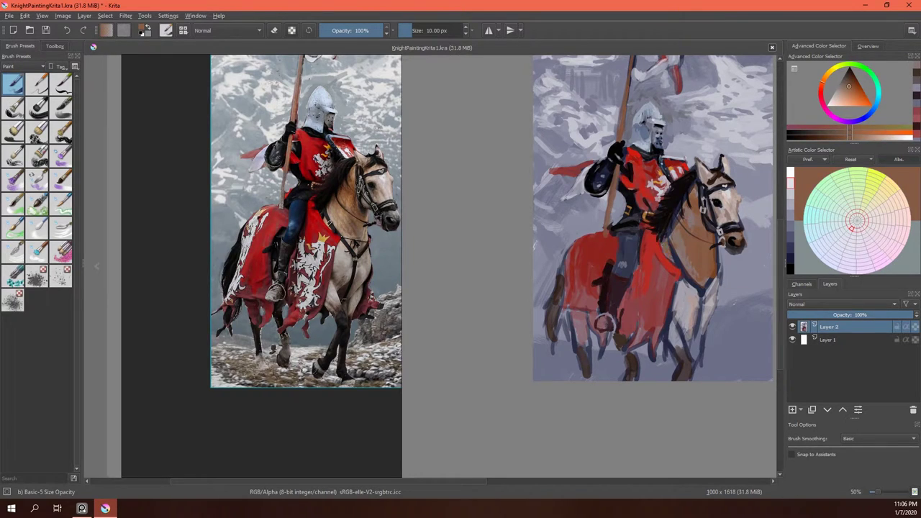
ctrl+click(677, 216)
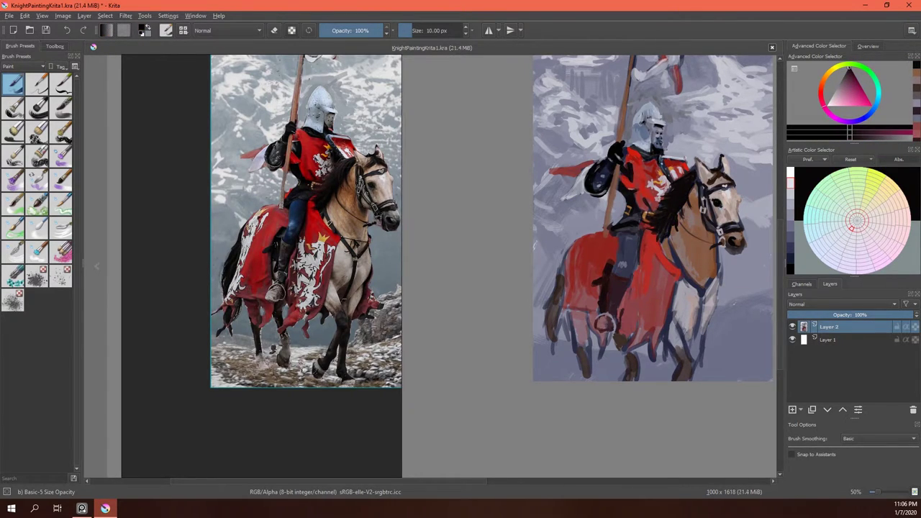
ctrl+click(657, 159)
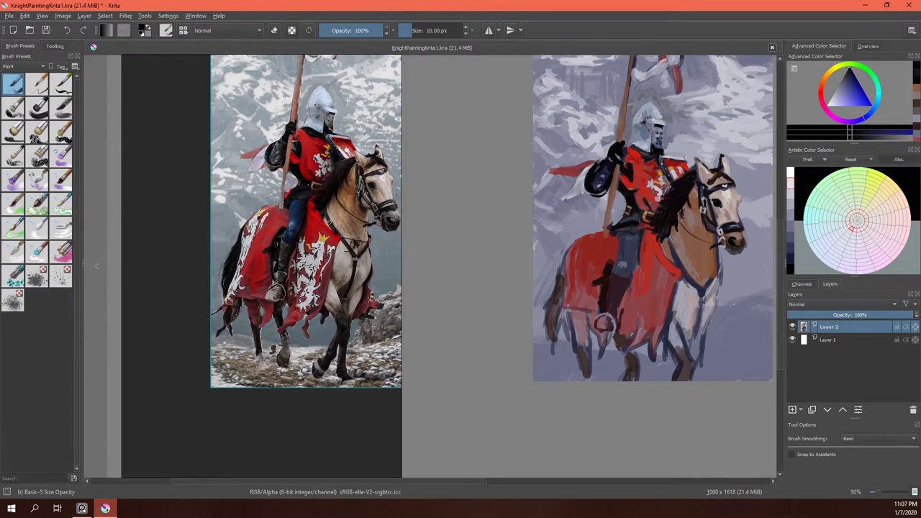
ctrl+click(609, 169)
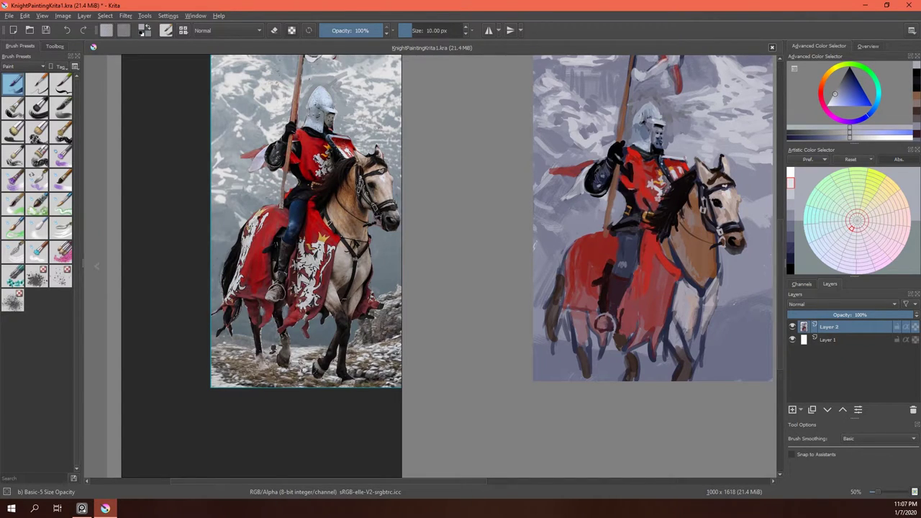
key(x)
ctrl+click(617, 288)
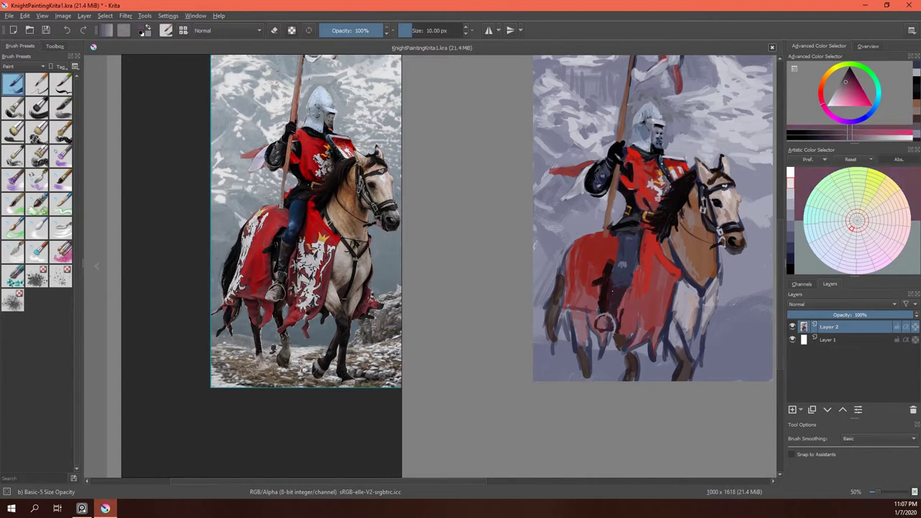
Sample the neck's tan and paint it over the horse's chest and neck at 30 px.
ctrl+click(705, 284)
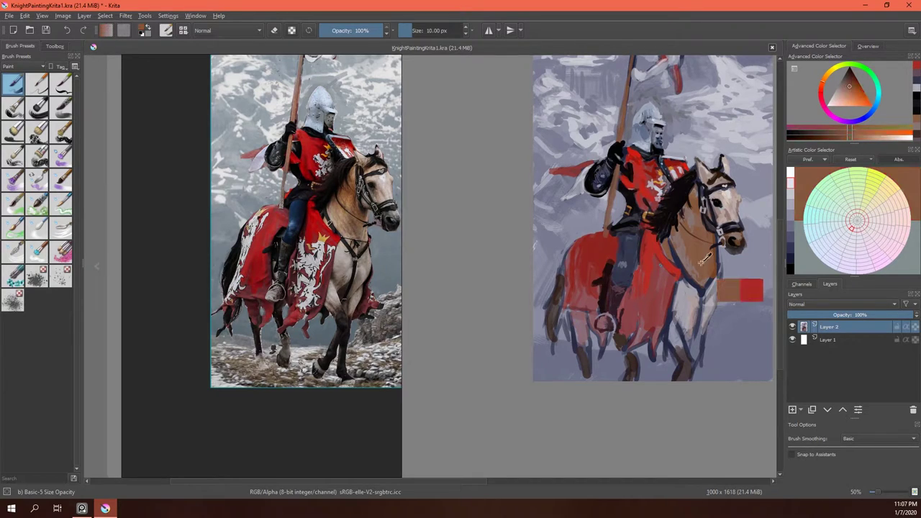
mouse_move(689, 308)
mouse_down()
mouse_move(676, 310)
mouse_move(681, 353)
mouse_up()
drag(709, 302, 692, 368)
Shade the horse's front leg with sampled light and dark tones, then sample the cloth's red.
ctrl+click(689, 365)
ctrl+click(680, 324)
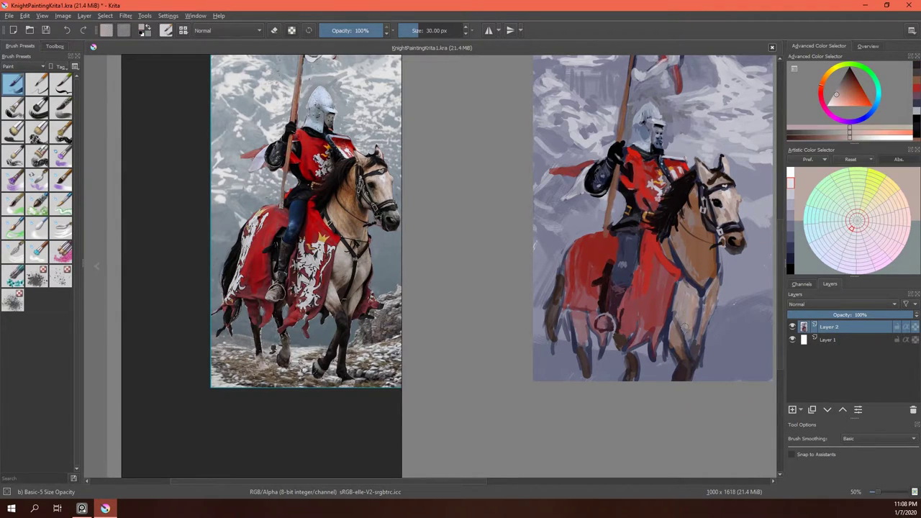
drag(678, 319, 687, 369)
ctrl+click(685, 344)
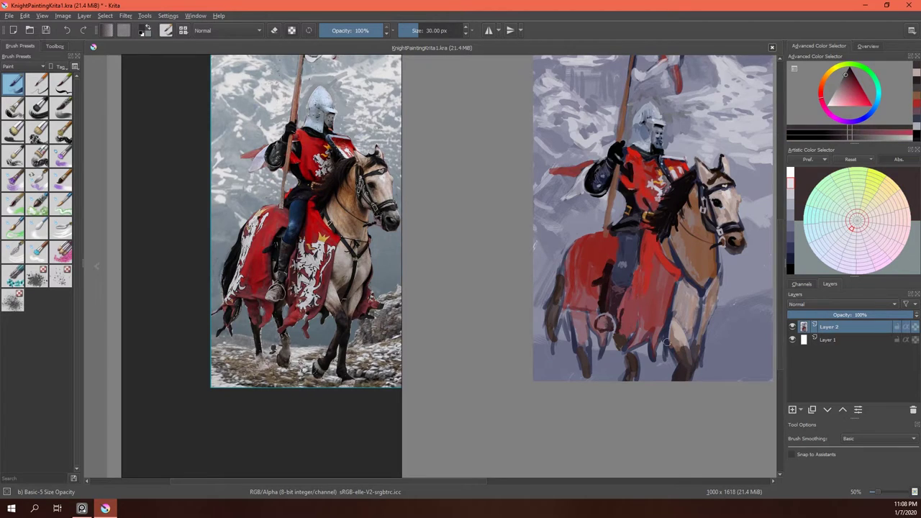
ctrl+click(617, 291)
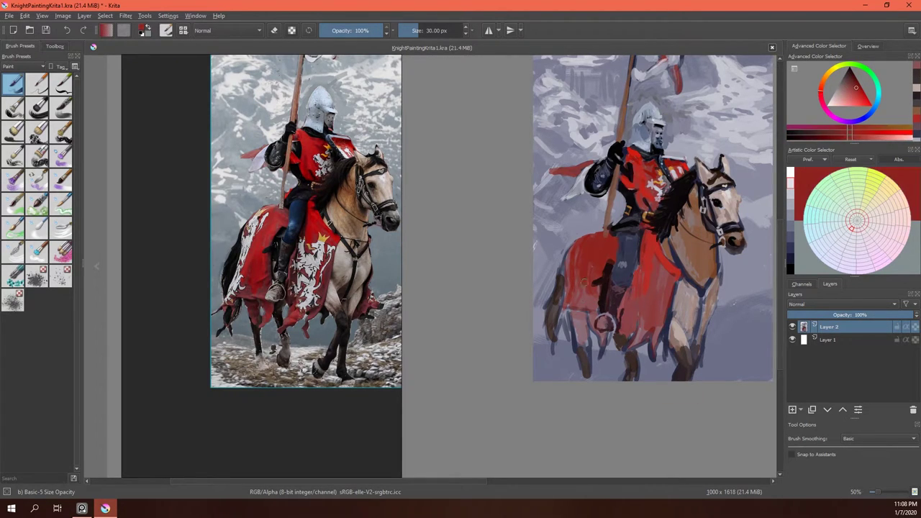
Paint dark red over the lower caparison.
ctrl+click(620, 287)
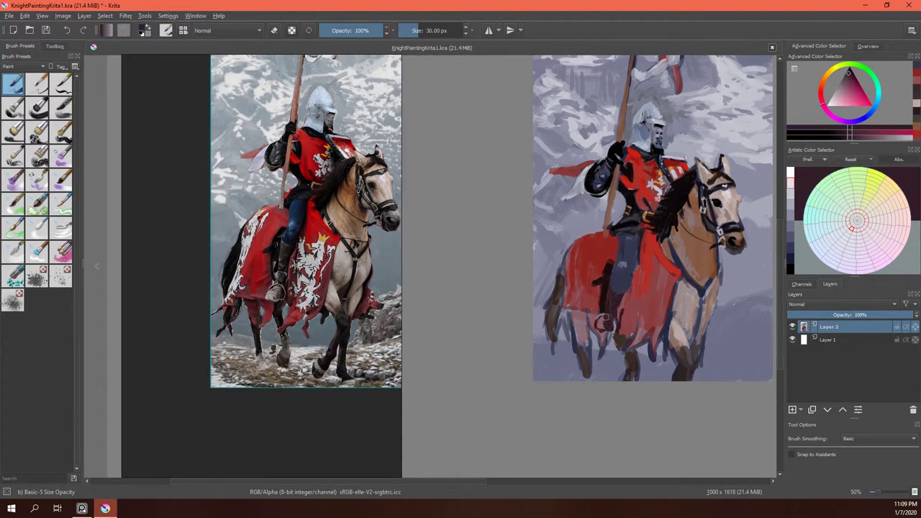
mouse_move(603, 314)
mouse_down()
mouse_move(621, 331)
mouse_move(585, 341)
mouse_move(554, 288)
mouse_move(606, 346)
mouse_move(636, 356)
mouse_move(626, 379)
mouse_up()
ctrl+click(604, 323)
ctrl+click(605, 320)
Fill the red cloth between the horse's legs and stroke down the chest and leg.
ctrl+click(616, 302)
drag(636, 346, 632, 379)
drag(656, 373, 662, 340)
mouse_move(675, 280)
mouse_down()
mouse_move(672, 335)
mouse_move(634, 330)
mouse_up()
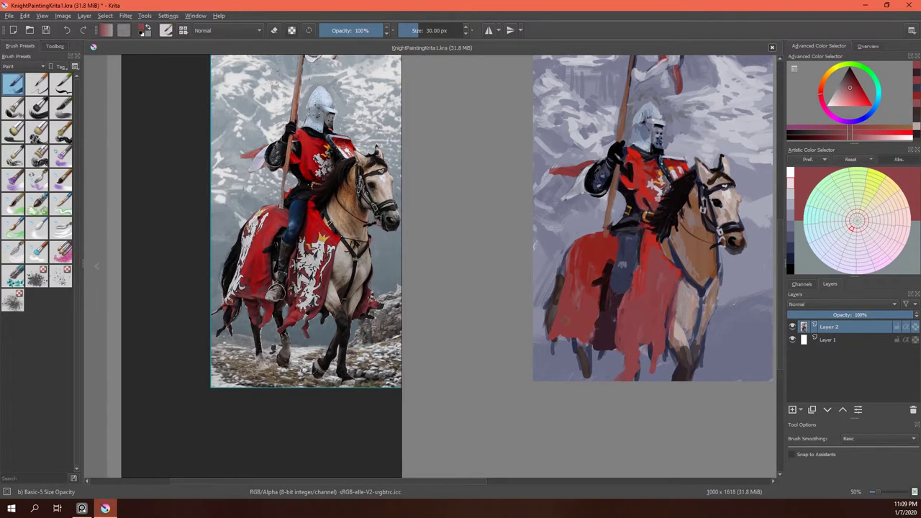
Darken the red cloth's left edge and add a light blue-grey mark on it.
ctrl+click(600, 310)
mouse_move(564, 252)
mouse_down()
mouse_move(547, 374)
mouse_move(622, 372)
mouse_up()
ctrl+click(616, 359)
ctrl+click(682, 207)
ctrl+click(690, 215)
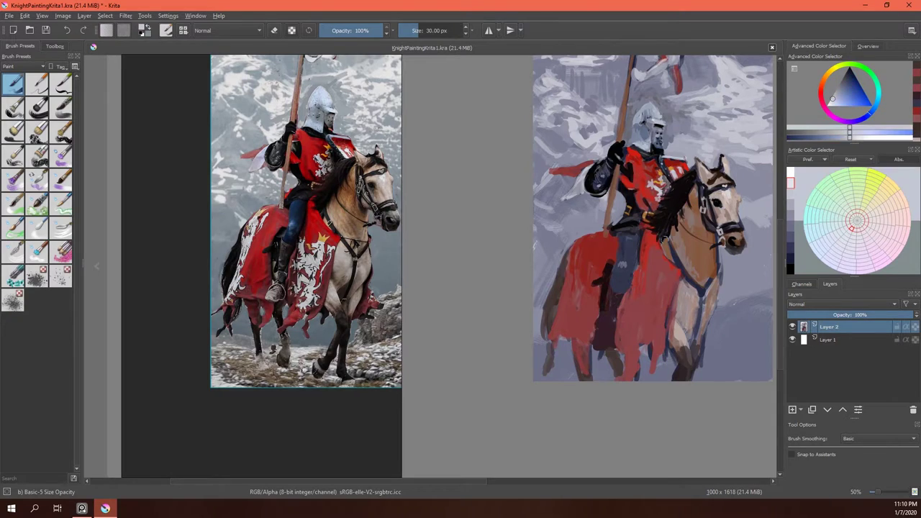
mouse_move(651, 277)
mouse_down()
mouse_move(655, 291)
mouse_move(637, 270)
mouse_move(633, 305)
mouse_move(645, 312)
mouse_move(658, 304)
mouse_move(655, 312)
mouse_move(620, 334)
mouse_move(628, 342)
mouse_move(643, 332)
mouse_up()
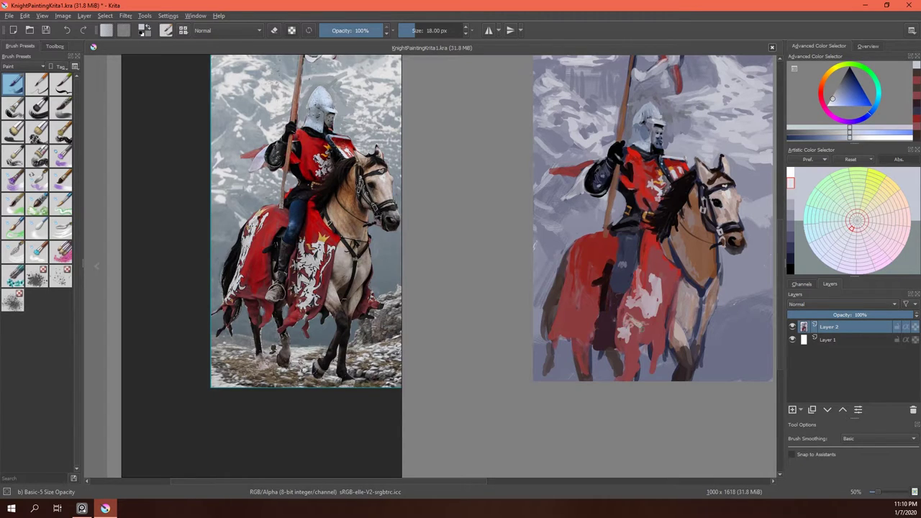
Paint light pink heraldic pattern marks and a small gold crown on the caparison.
ctrl+click(644, 353)
mouse_move(641, 367)
mouse_down()
mouse_move(662, 335)
mouse_move(666, 303)
mouse_up()
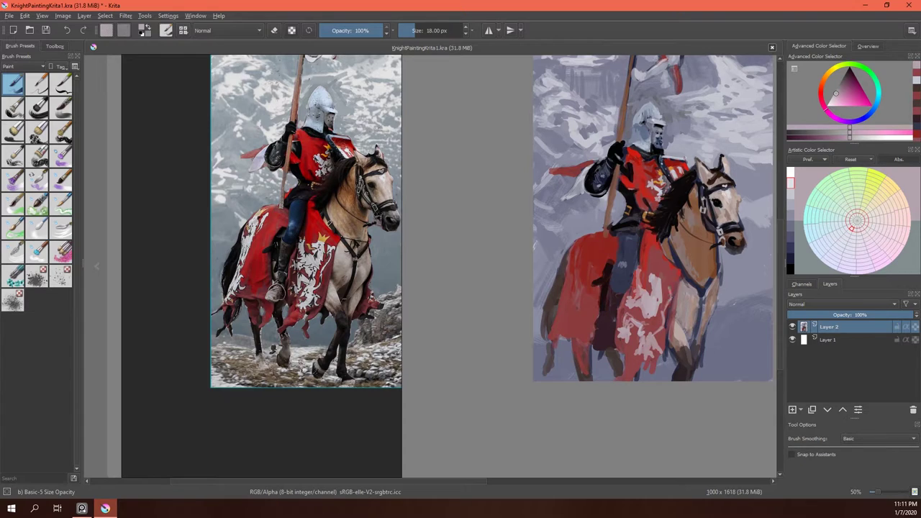
ctrl+click(690, 202)
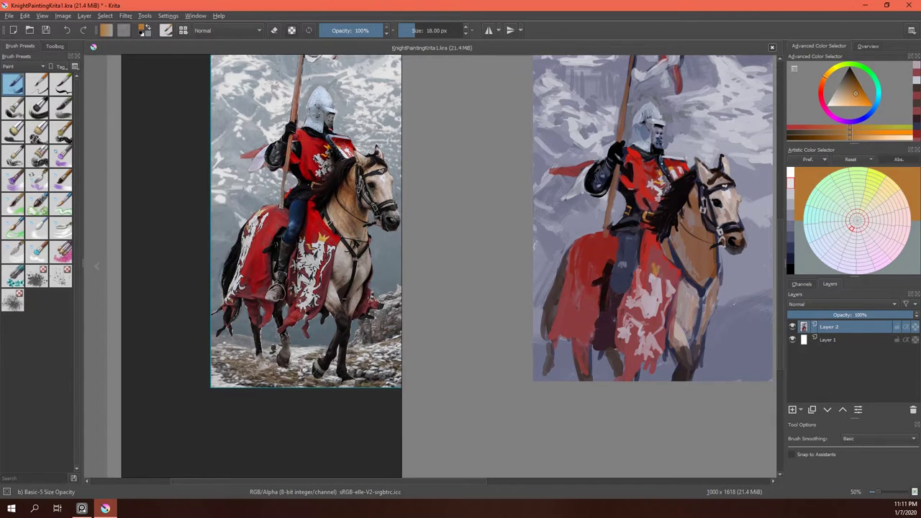
drag(653, 274, 661, 265)
Add light pinkish-grey heraldic shapes across the caparison and upper cloth.
ctrl+click(664, 277)
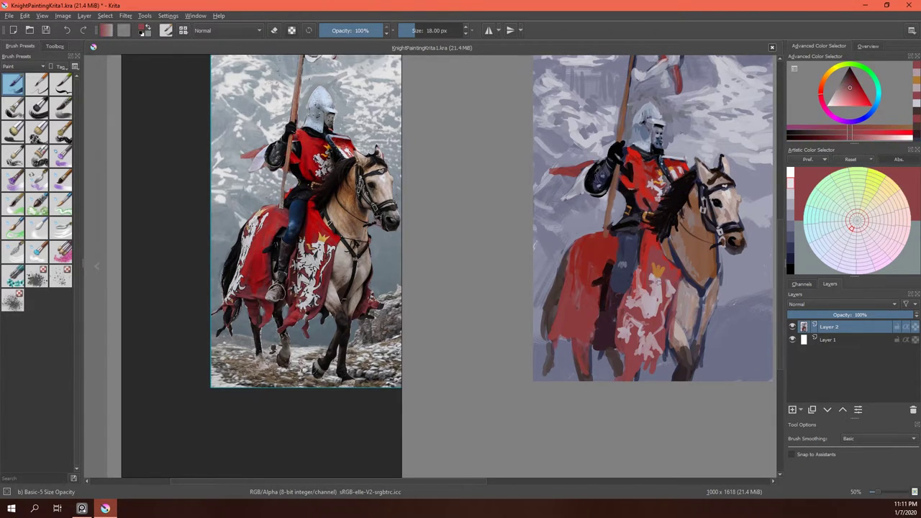
click(790, 182)
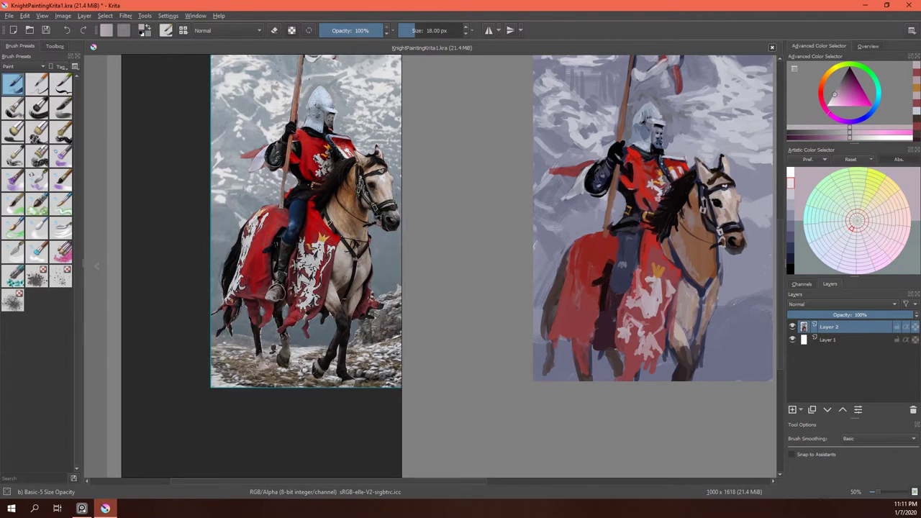
drag(644, 284, 652, 276)
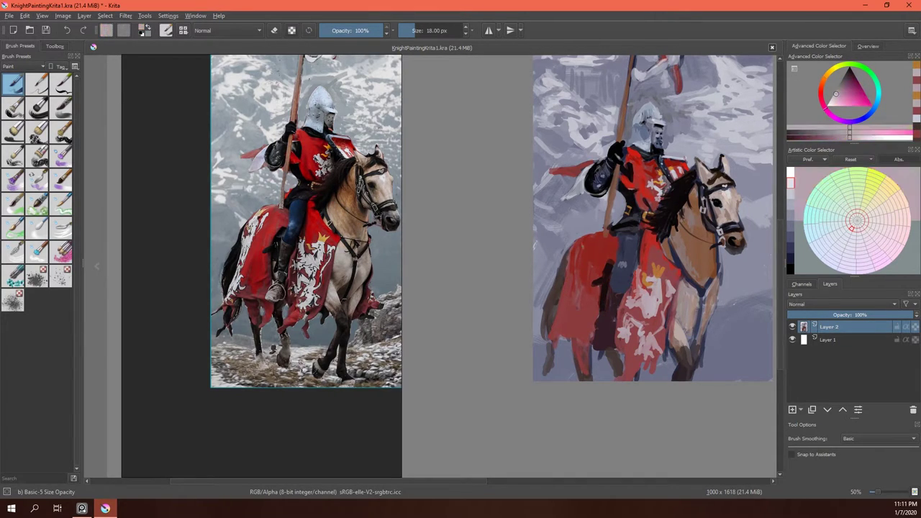
mouse_move(582, 253)
mouse_down()
mouse_move(580, 244)
mouse_move(558, 332)
mouse_move(562, 290)
mouse_up()
drag(576, 259, 565, 298)
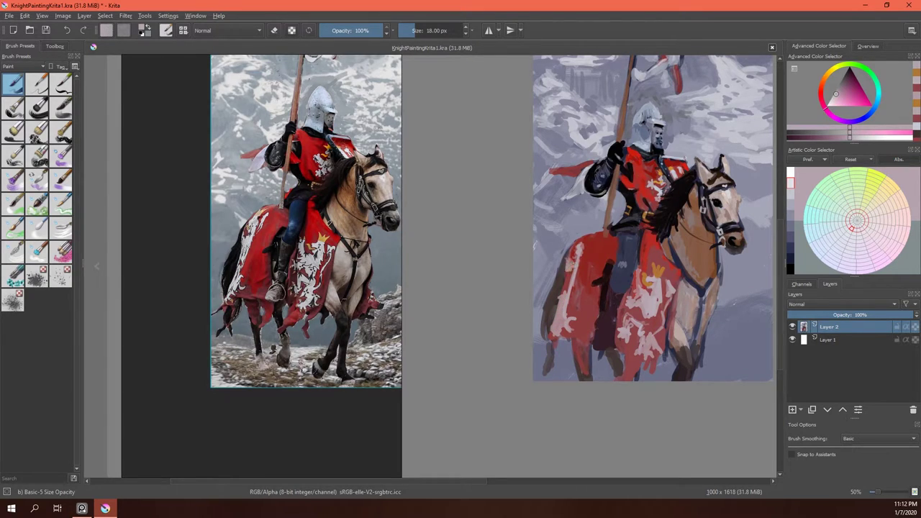
drag(587, 243, 581, 273)
Sample dark and red tones and add small dark touches on the knight's upper body.
ctrl+click(667, 202)
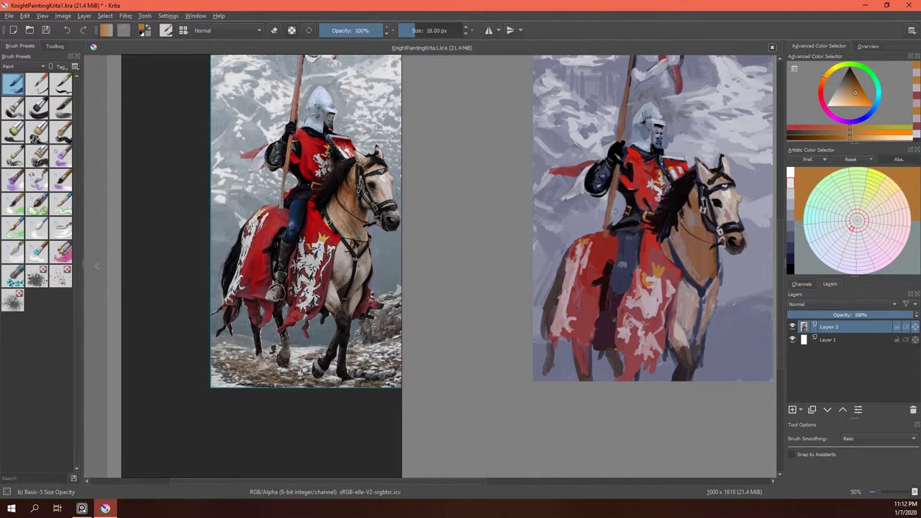
ctrl+click(640, 240)
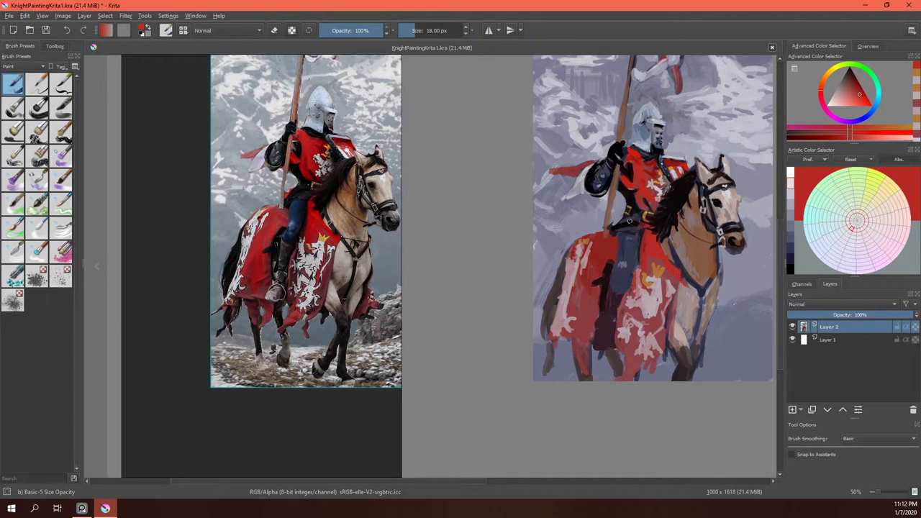
ctrl+click(637, 265)
ctrl+click(619, 225)
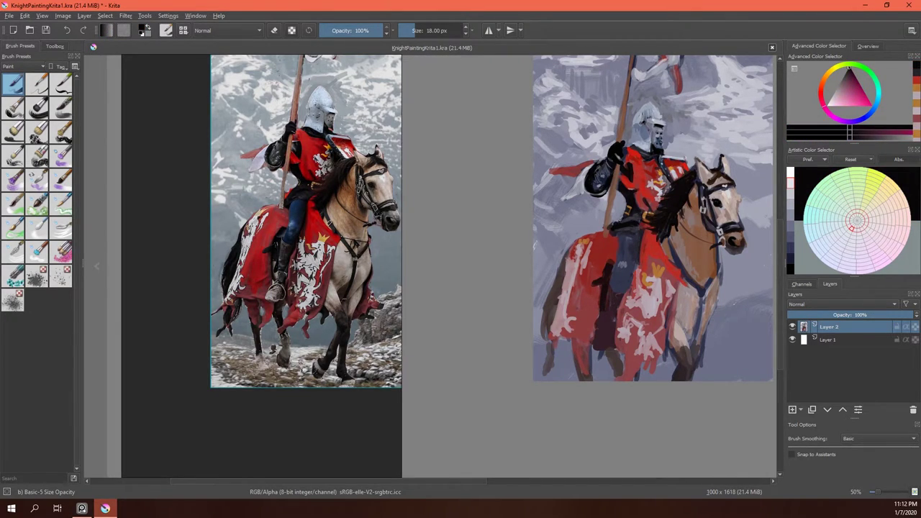
ctrl+click(646, 170)
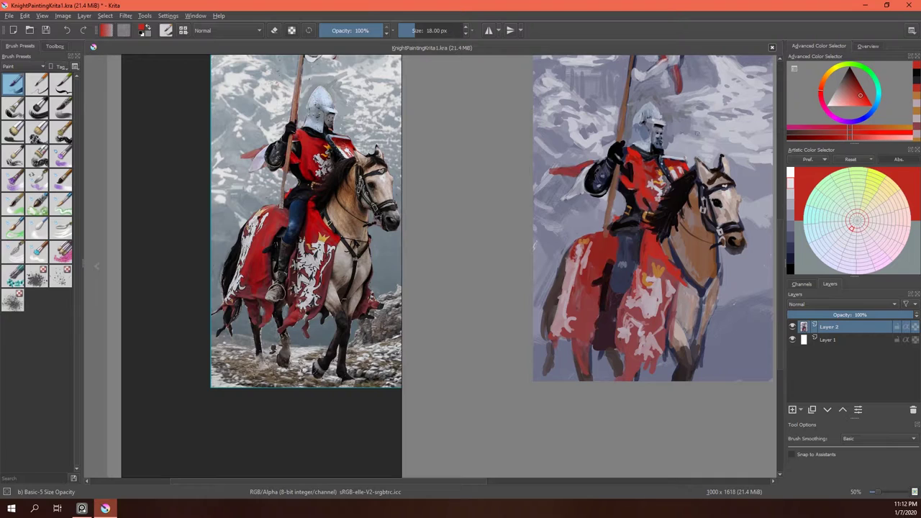
ctrl+click(687, 176)
drag(689, 176, 670, 188)
Paint light blue-grey strokes near the helmet.
ctrl+click(666, 180)
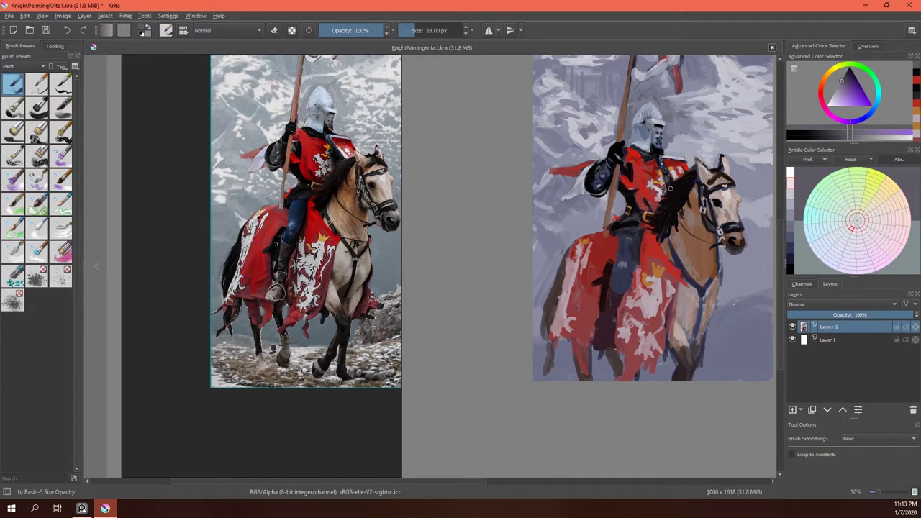
ctrl+click(722, 154)
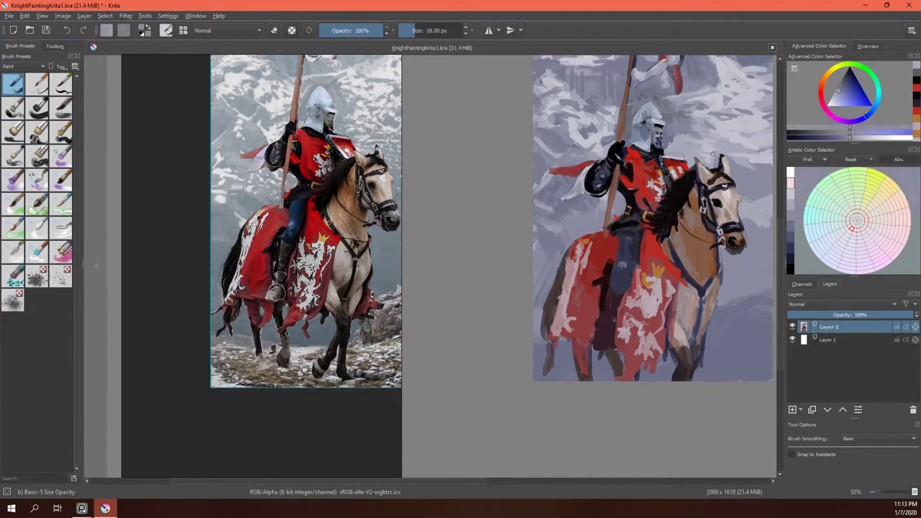
mouse_move(669, 117)
mouse_down()
mouse_move(655, 100)
mouse_move(630, 115)
mouse_up()
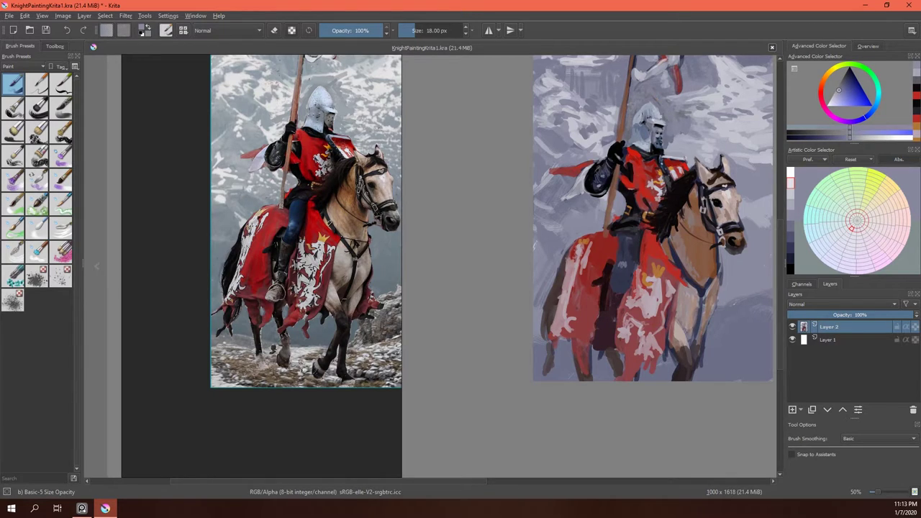
ctrl+click(632, 116)
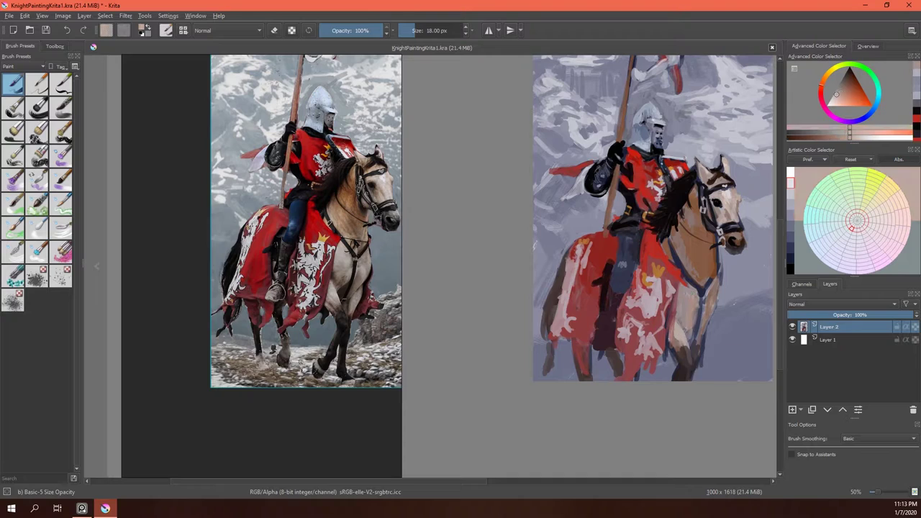
Dab pale pink near the knight's and horse's legs, then paint a dark shadow on the saddle-cloth.
ctrl+click(607, 335)
ctrl+click(619, 302)
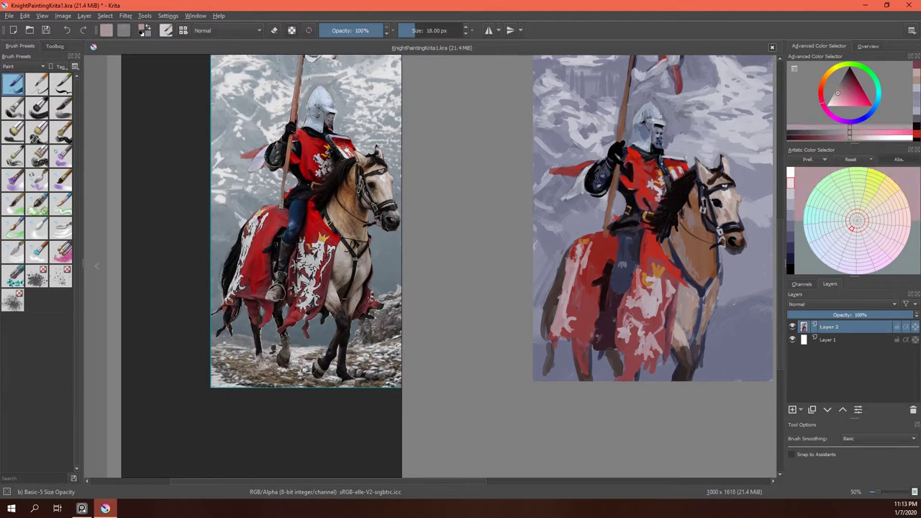
click(606, 320)
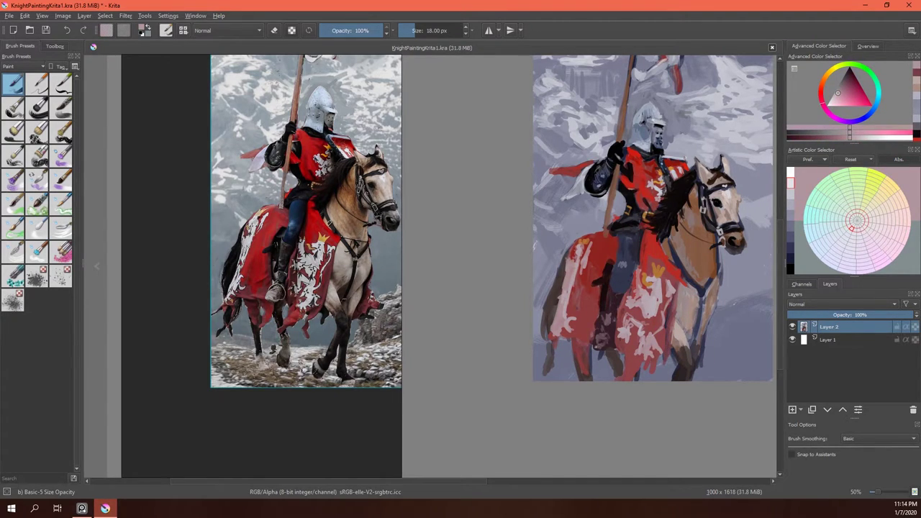
drag(596, 338, 601, 347)
ctrl+click(620, 323)
drag(600, 300, 588, 277)
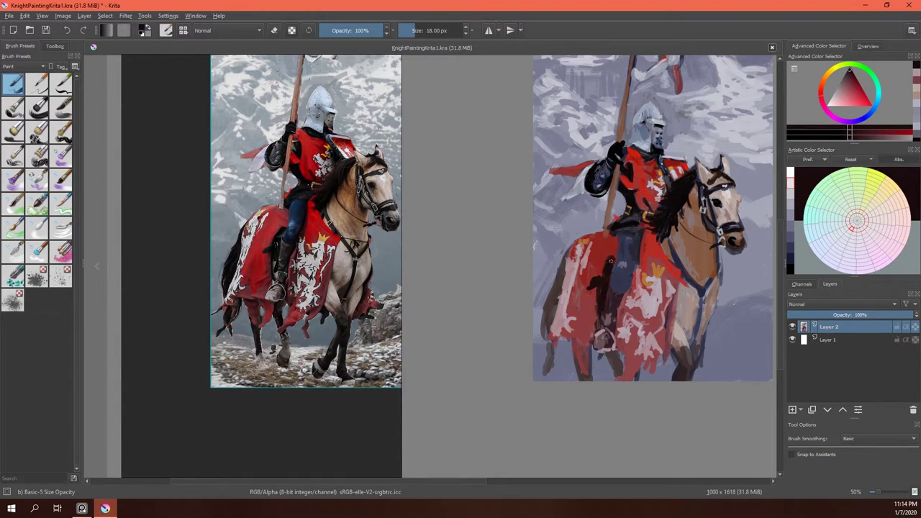
Zoom the view to about 67% and paint lighter strokes on the horse's cloth.
scroll(371, 322, up, 2)
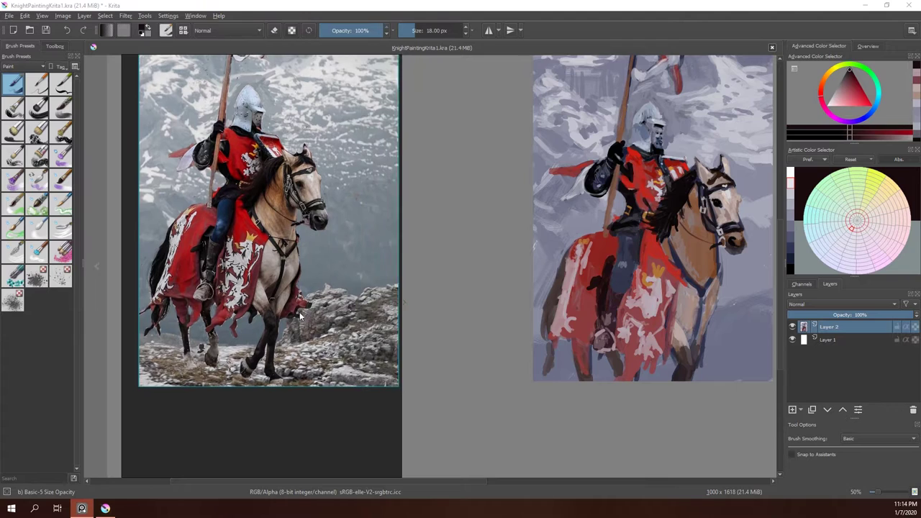
drag(572, 341, 536, 354)
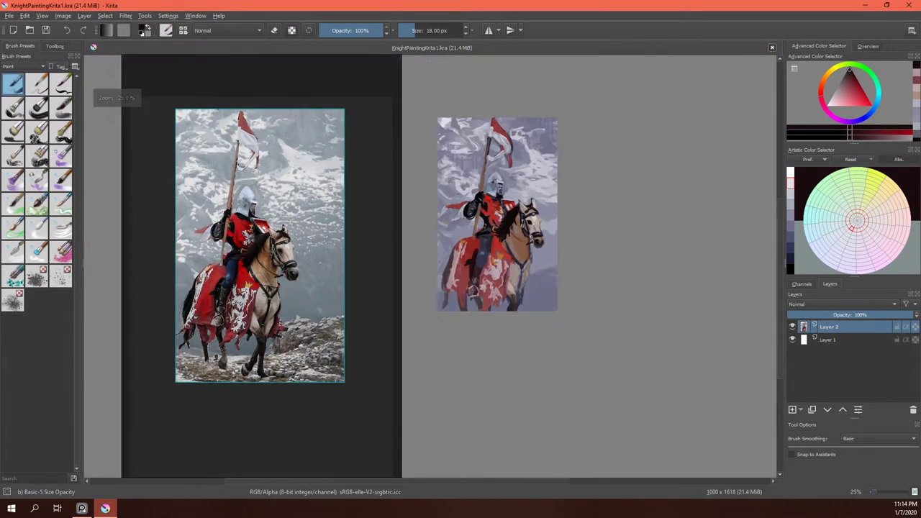
key(ctrl+plus)
scroll(262, 266, up, 2)
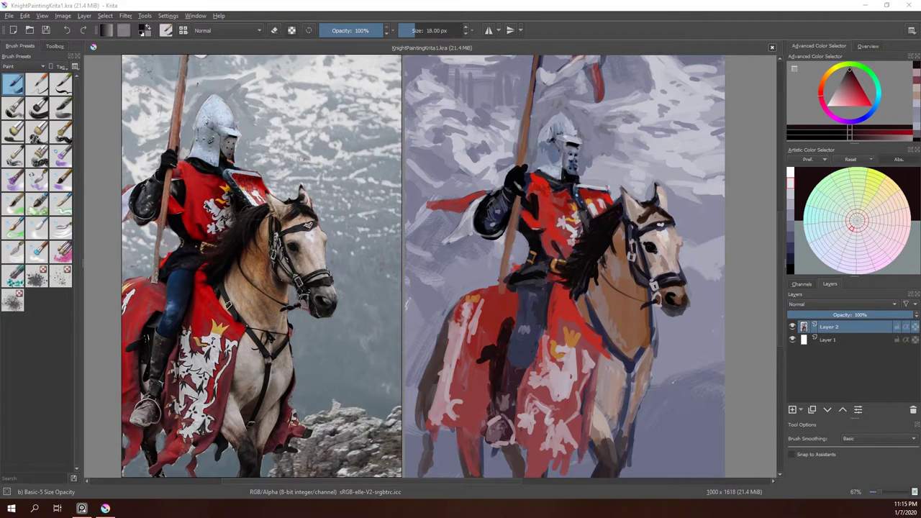
click(492, 311)
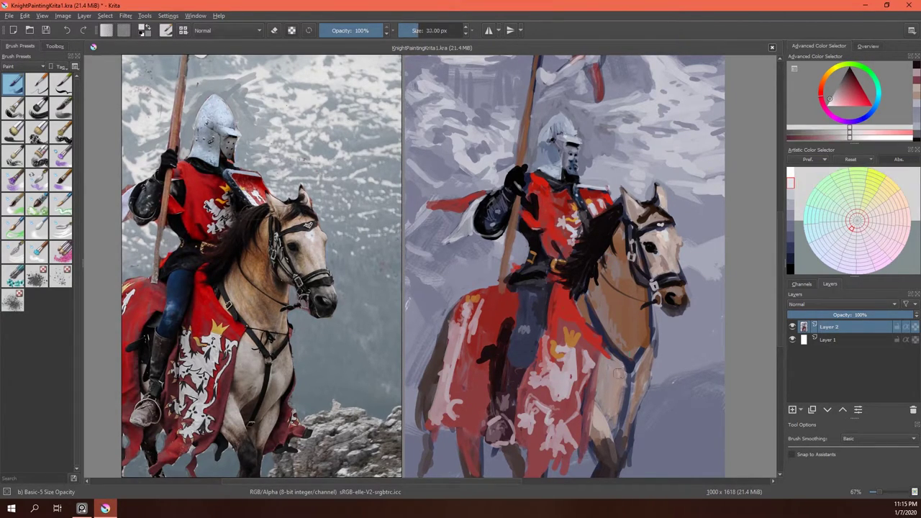
drag(604, 363, 618, 395)
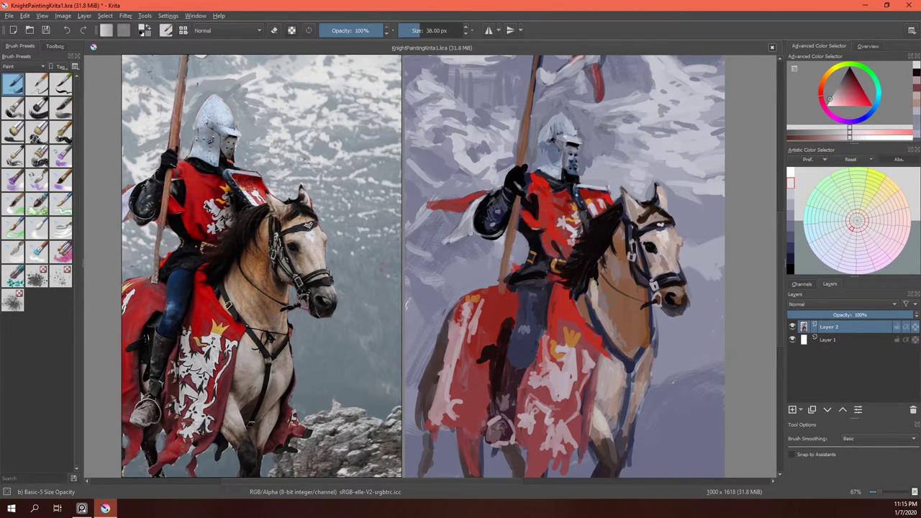
Paint orange-brown tone along the horse's neck, then soften the colour.
ctrl+click(630, 246)
click(855, 97)
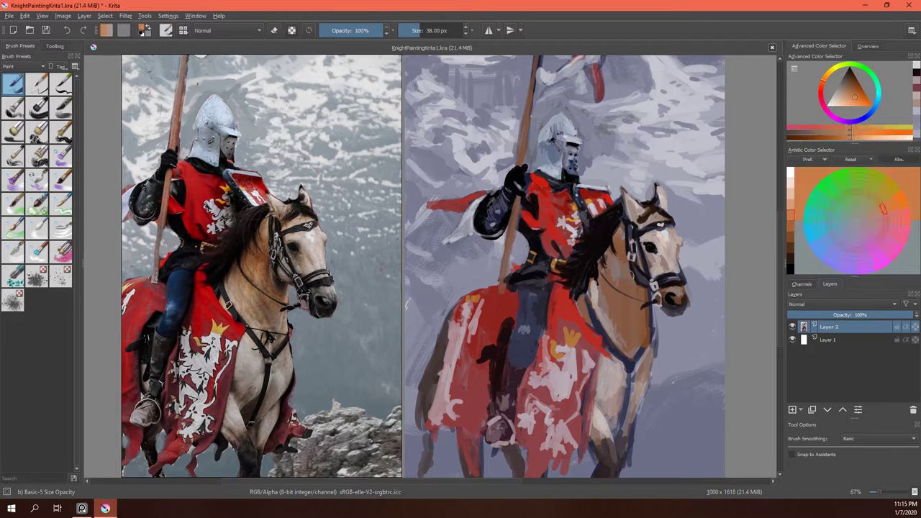
drag(623, 279, 621, 261)
click(847, 87)
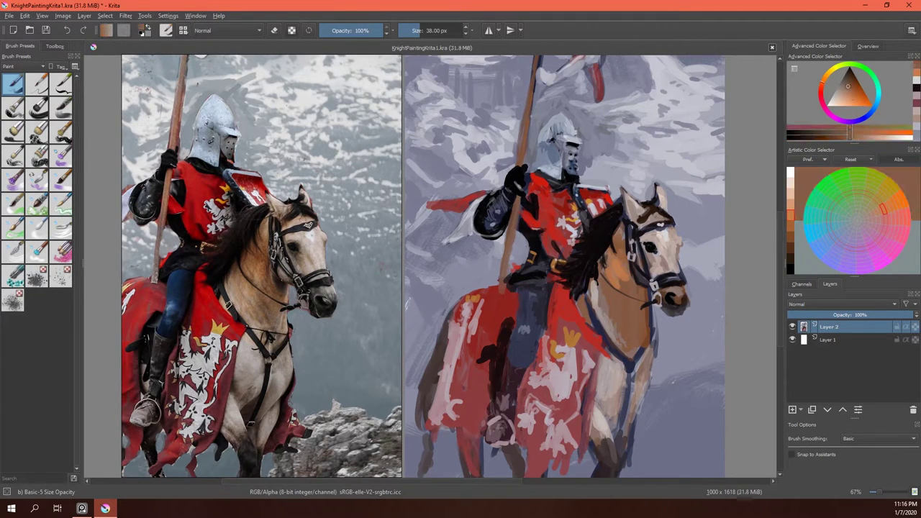
Try near-black, lavender, pink, light blue and near-white, ending on pinkish white.
ctrl+click(632, 215)
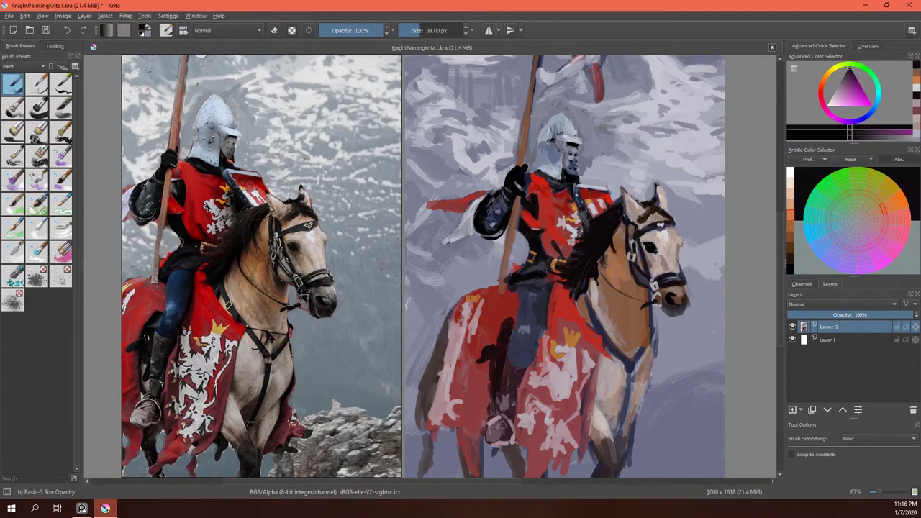
ctrl+click(640, 291)
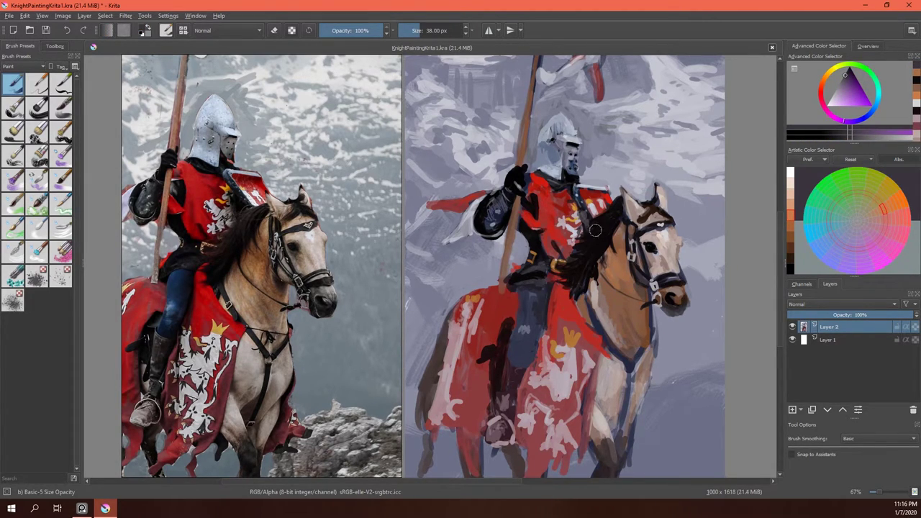
ctrl+click(497, 278)
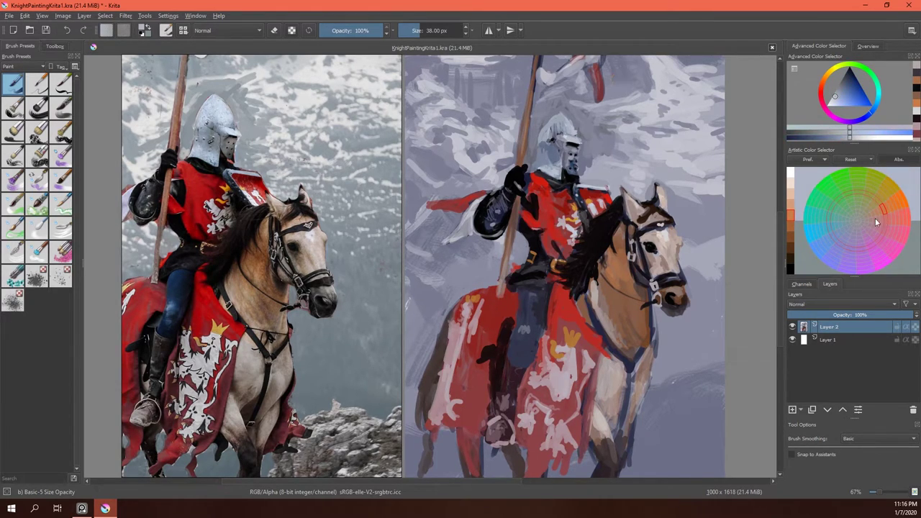
click(826, 230)
click(790, 182)
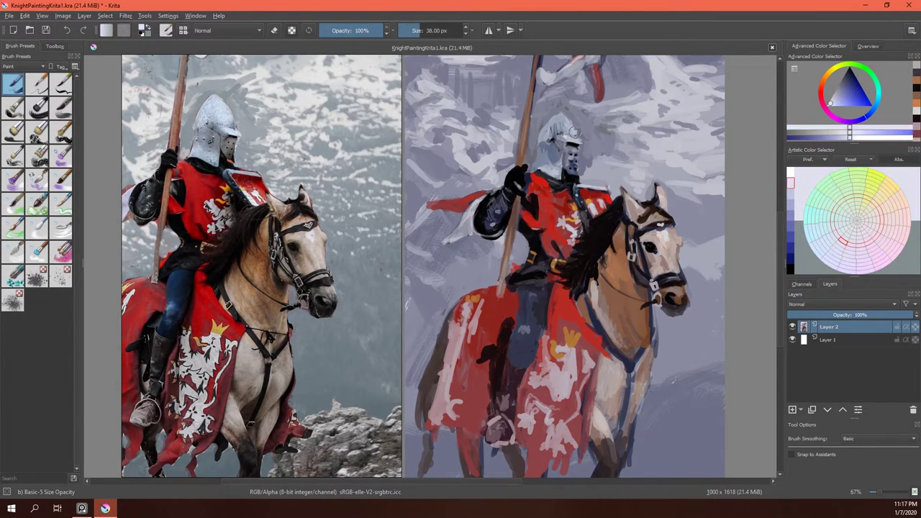
click(572, 137)
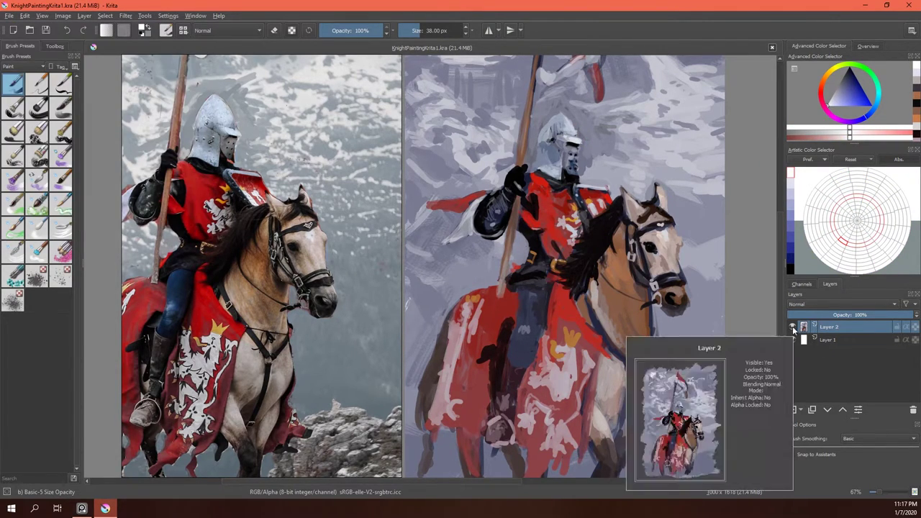
Duplicate Layer 2 to create 'Copy of Layer 2'.
right_click(827, 327)
click(807, 188)
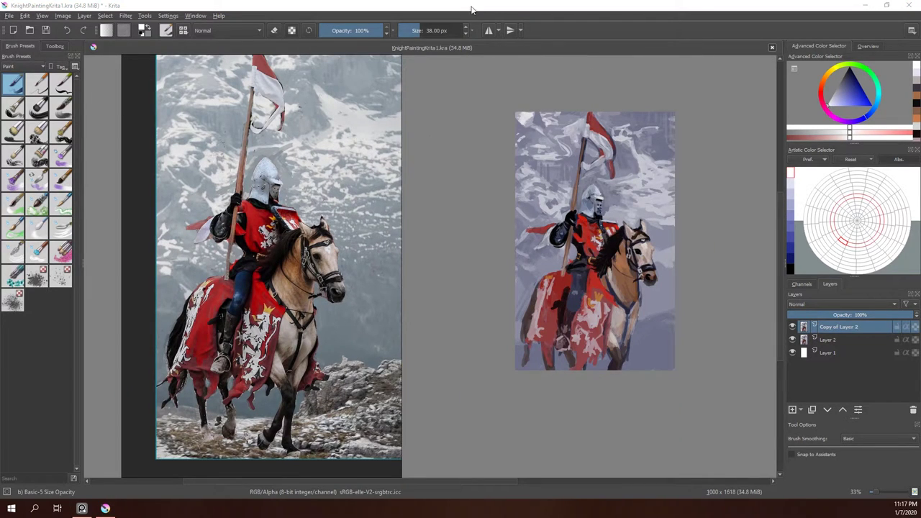
scroll(386, 248, down, 2)
scroll(386, 249, up, 5)
scroll(581, 338, up, 2)
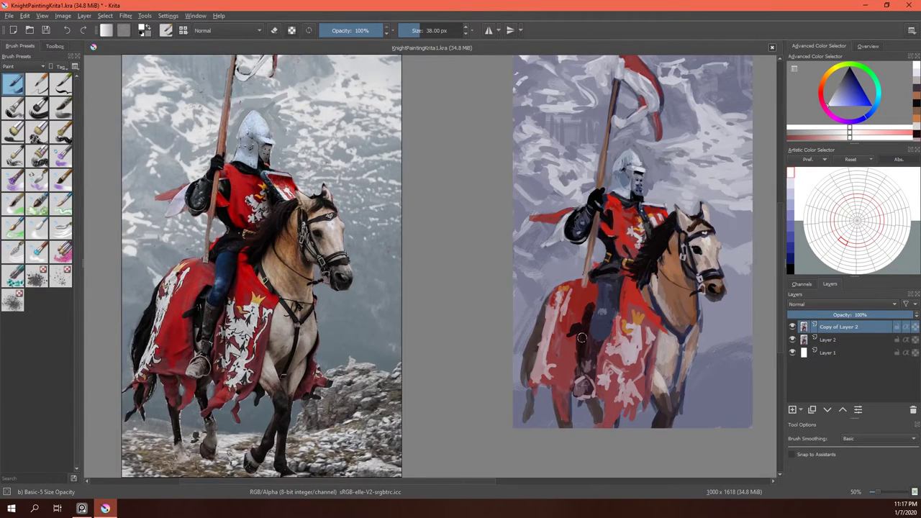
click(281, 263)
click(612, 4)
scroll(357, 258, down, 1)
scroll(714, 317, up, 1)
Select the Dry Bristles brush preset with a lighter blue-grey colour.
click(38, 131)
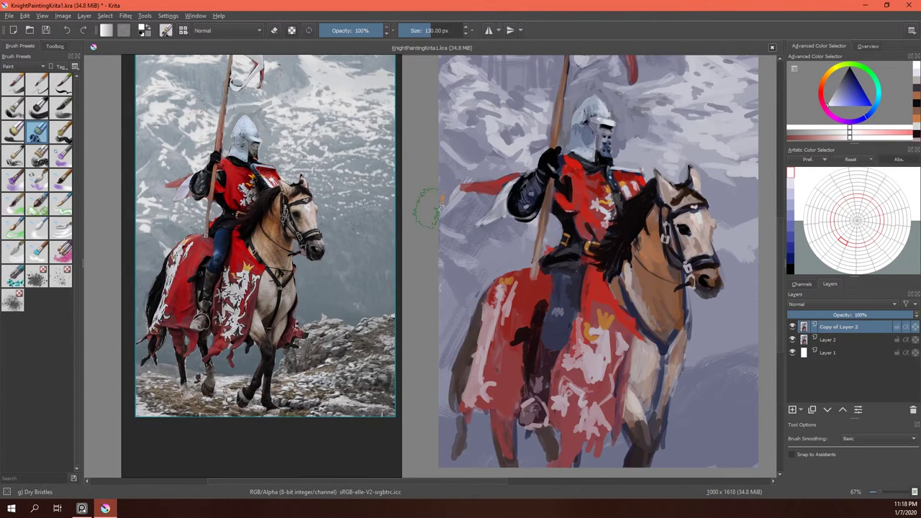
ctrl+click(475, 129)
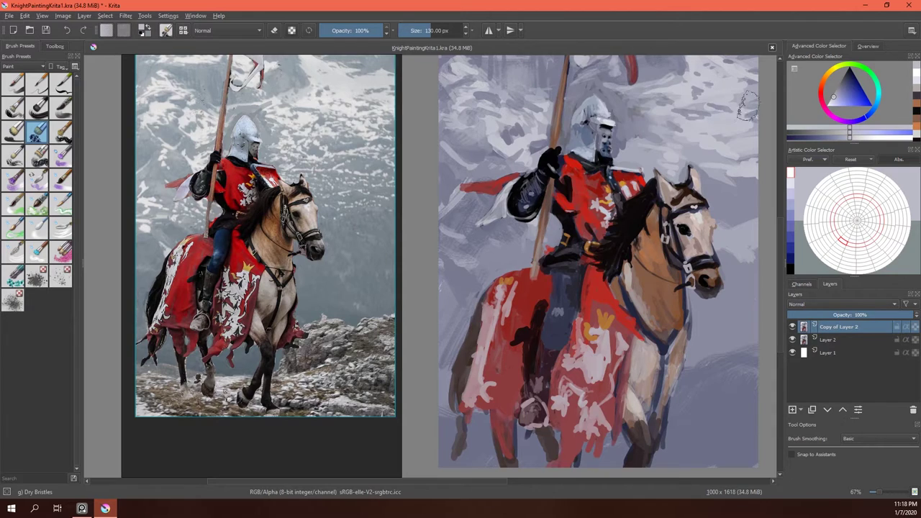
ctrl+click(646, 167)
ctrl+click(472, 148)
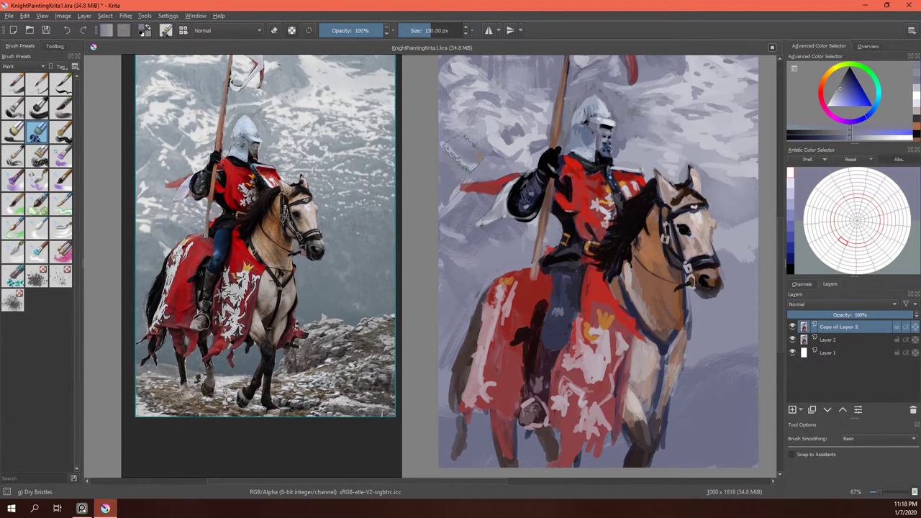
click(13, 156)
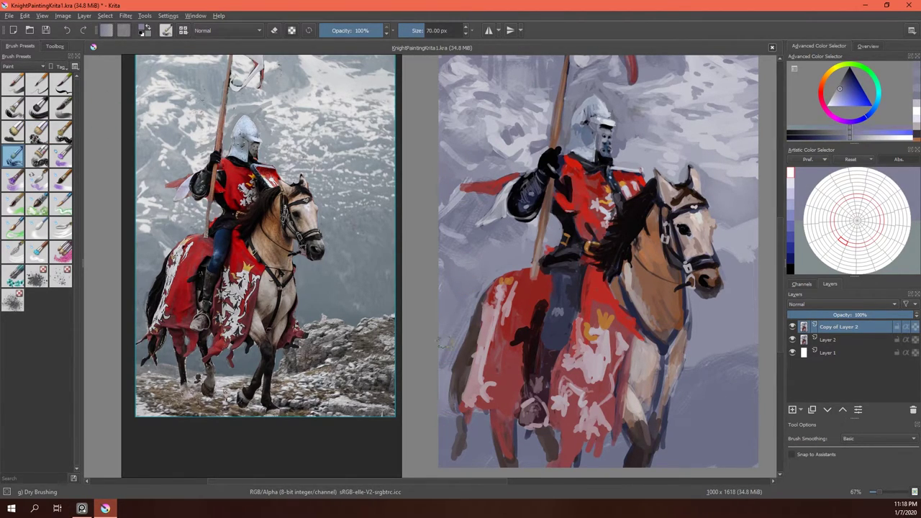
click(37, 131)
ctrl+click(461, 245)
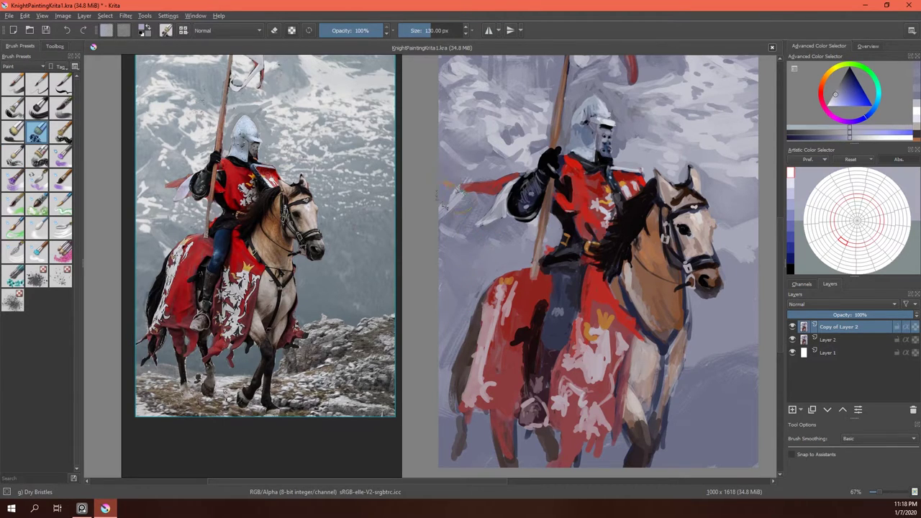
ctrl+scroll(487, 57, down, 1)
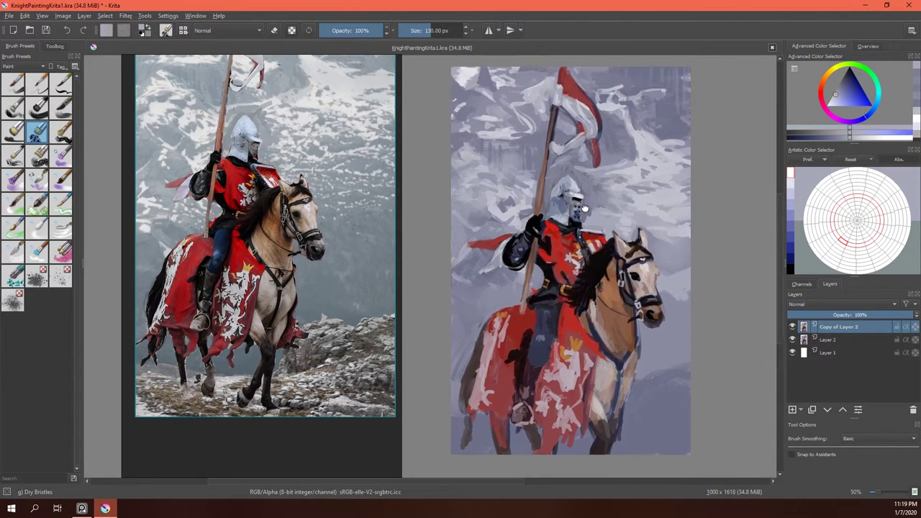
scroll(289, 218, up, 2)
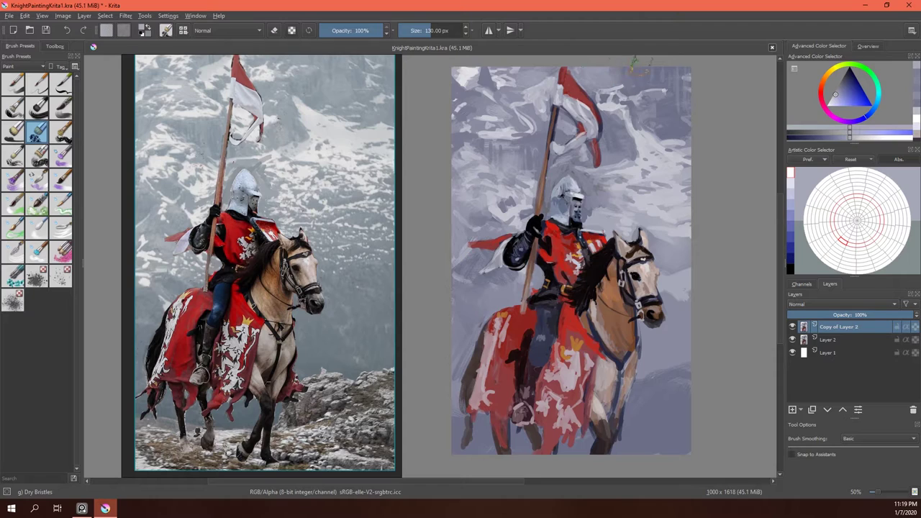
Paint light blue-grey dry-brush strokes across the upper sky, then pick a green.
drag(508, 72, 635, 94)
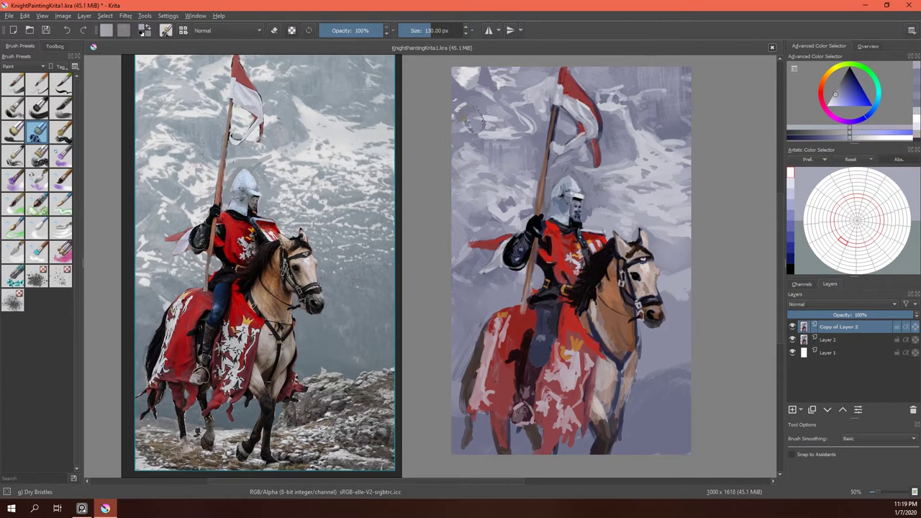
click(852, 160)
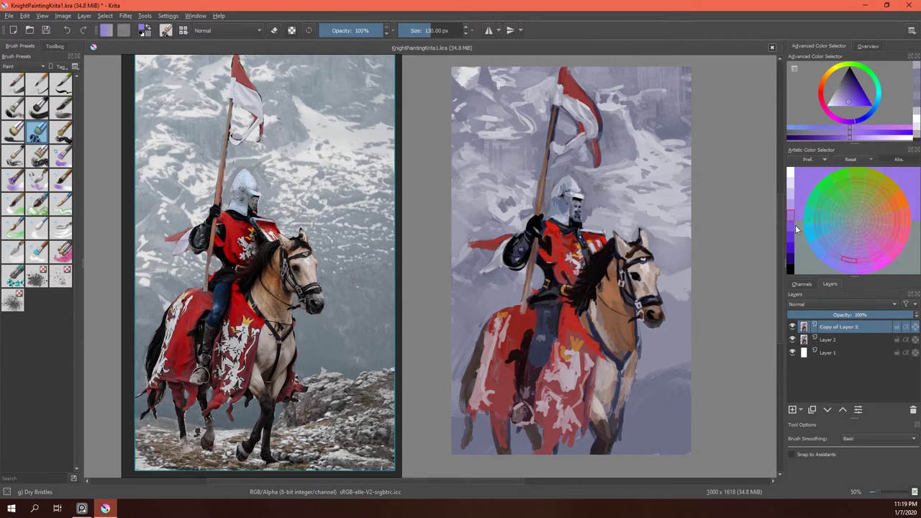
click(845, 211)
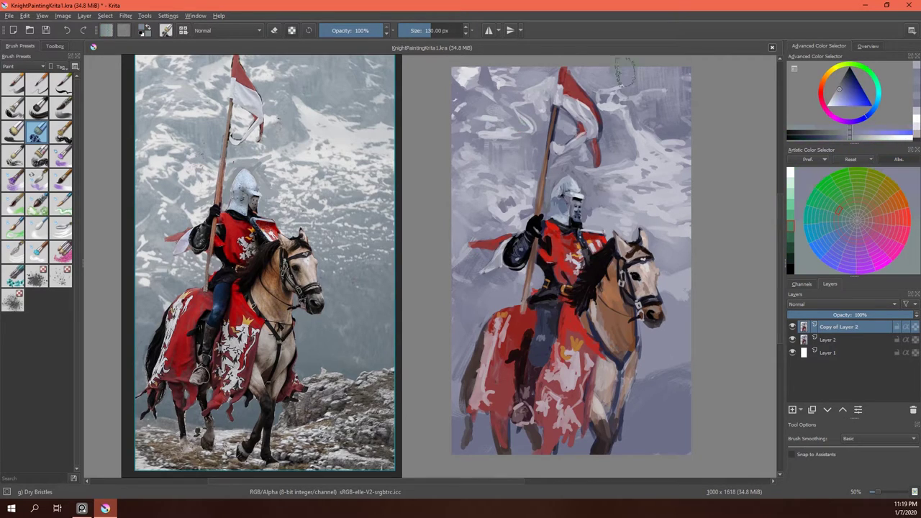
ctrl+click(512, 117)
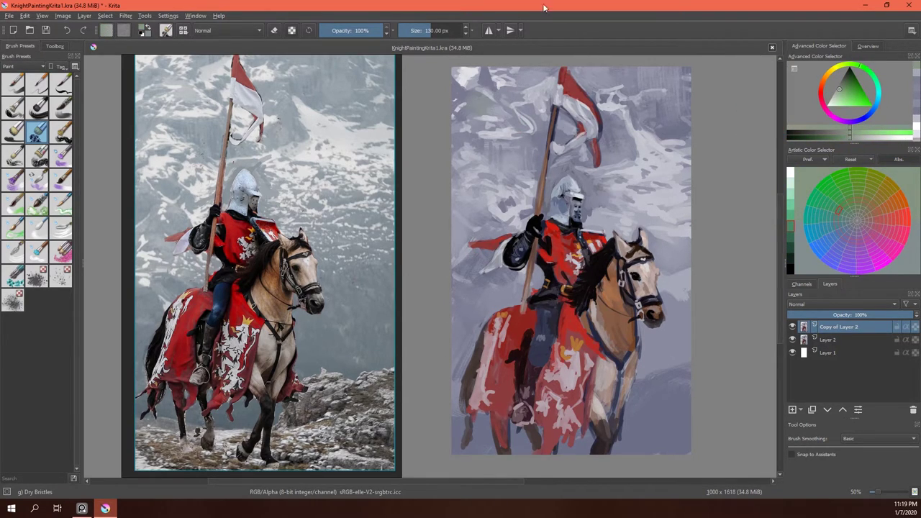
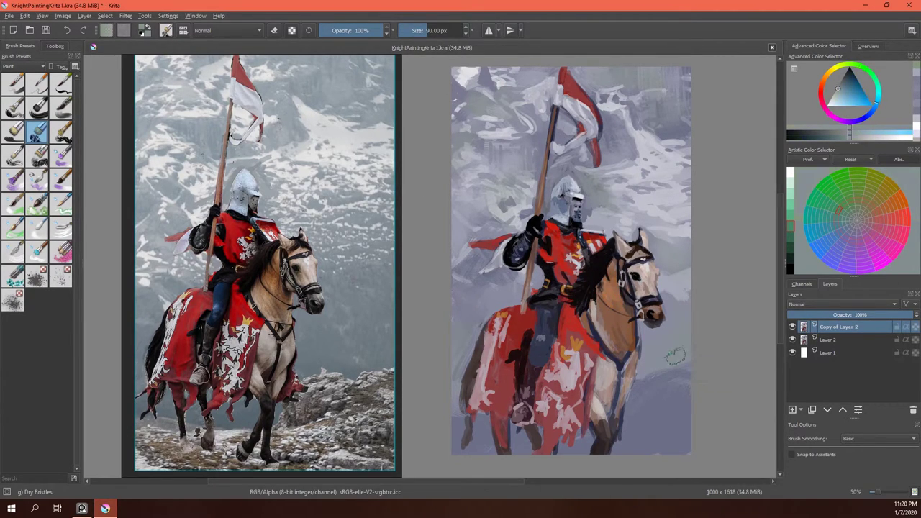
With a smaller flat bristle brush, paint light and grey strokes around the horse's front legs and hooves.
key(bracketleft)
key(bracketleft)
key(bracketleft)
ctrl+click(686, 375)
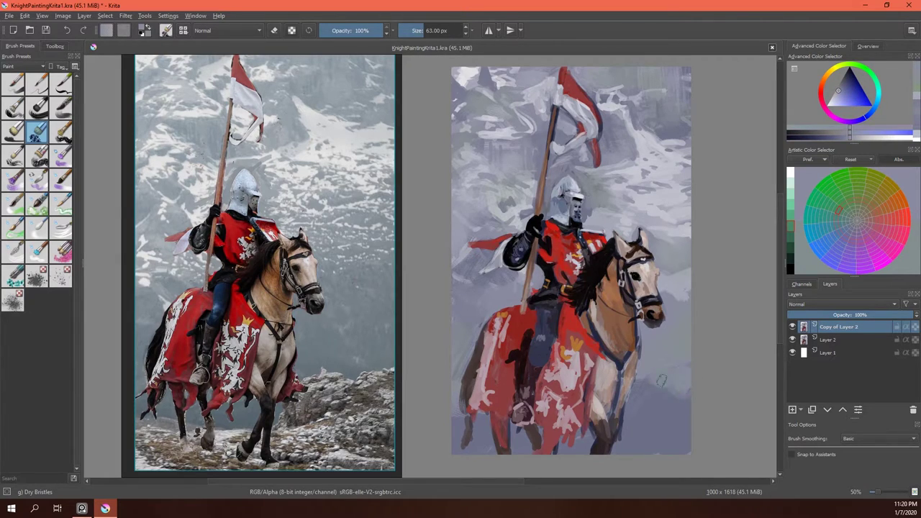
ctrl+click(670, 381)
key(comma)
drag(662, 387, 665, 397)
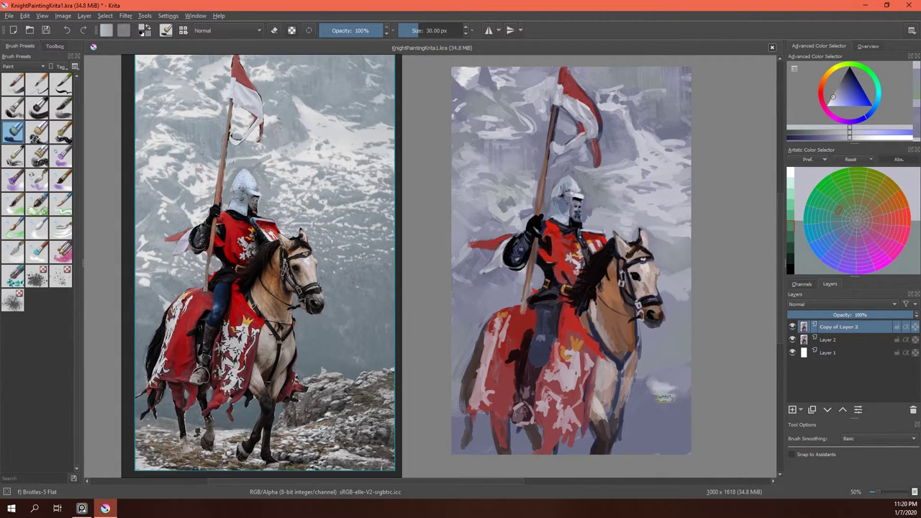
ctrl+click(650, 372)
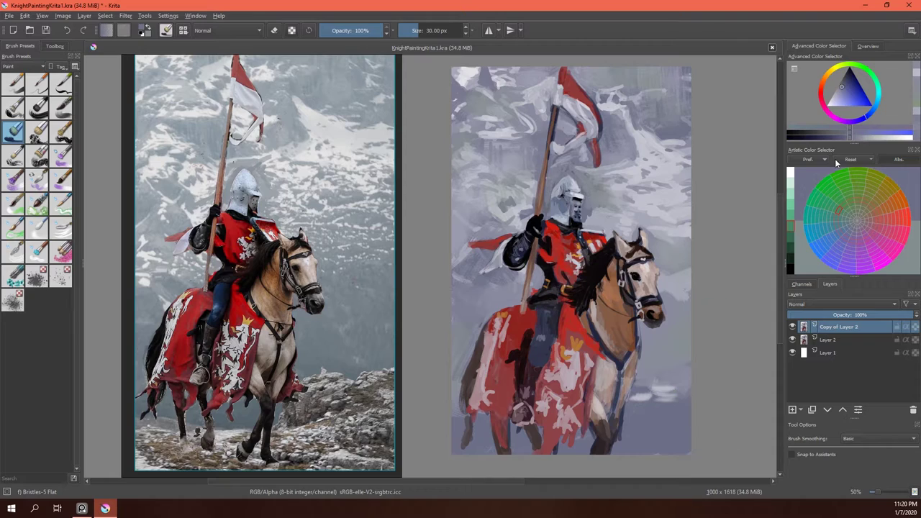
ctrl+click(676, 389)
drag(654, 410, 644, 431)
drag(668, 385, 647, 390)
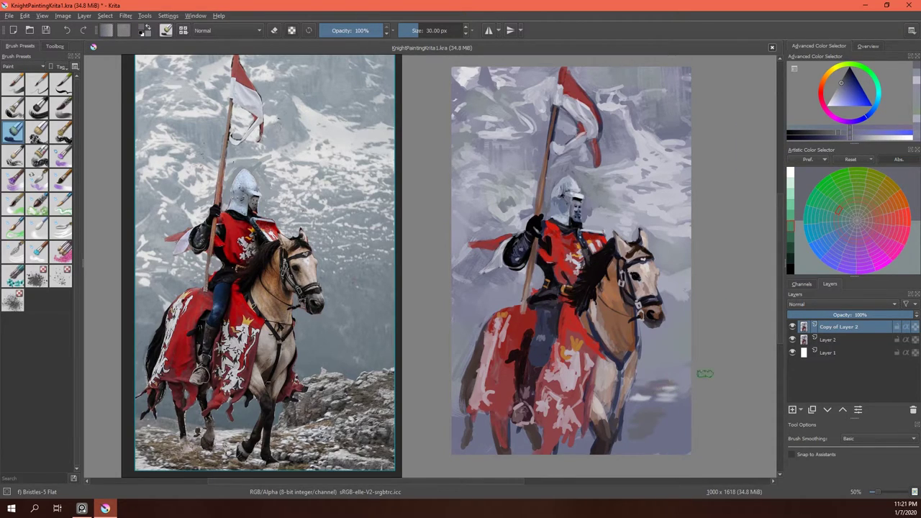
Paint dark rocky strokes beside the horse's legs and hooves.
click(844, 217)
ctrl+click(676, 410)
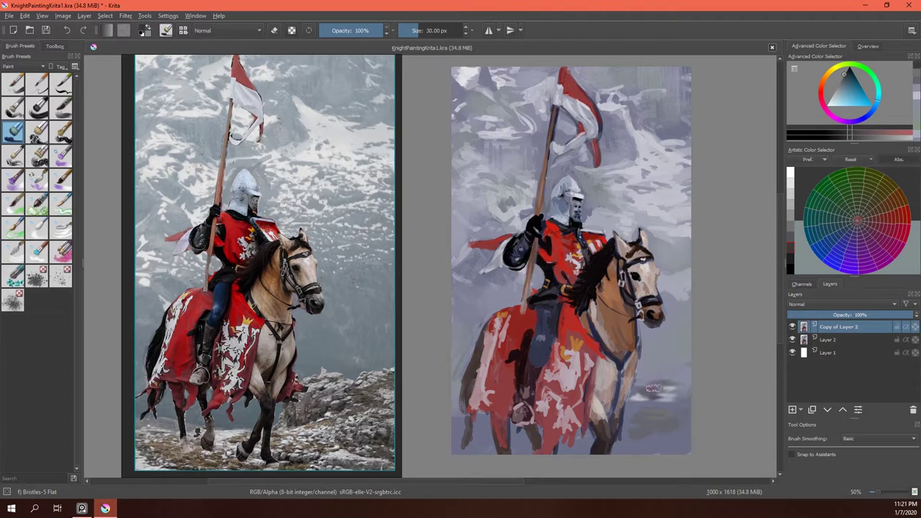
drag(651, 389, 676, 393)
click(61, 108)
click(61, 85)
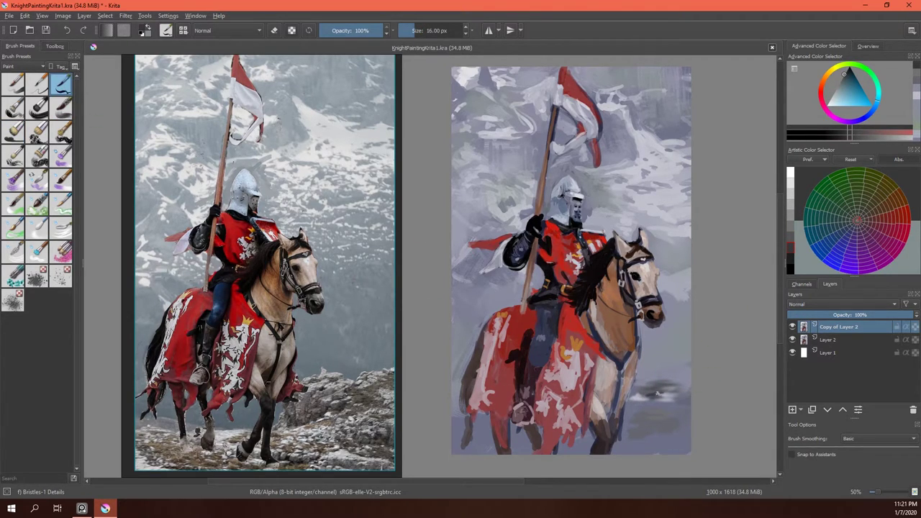
key(slash)
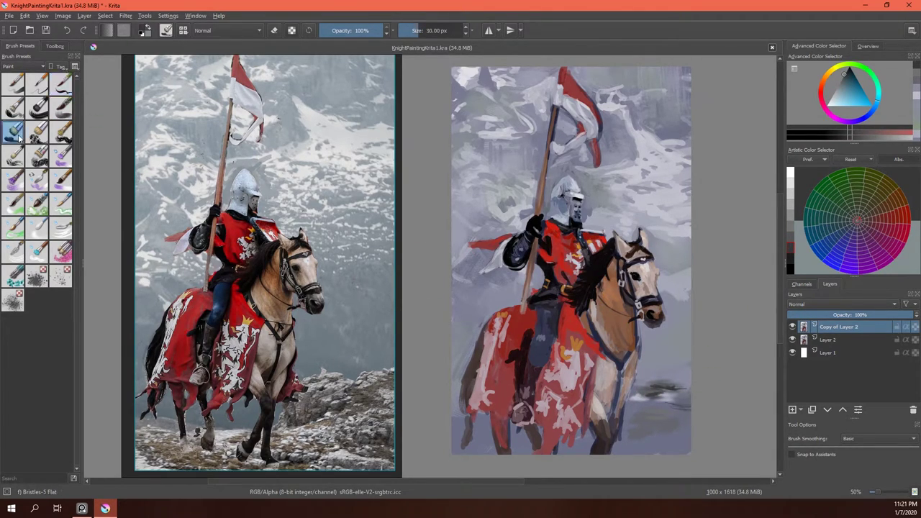
mouse_move(661, 396)
mouse_down()
mouse_move(687, 414)
mouse_move(683, 438)
mouse_move(588, 436)
mouse_up()
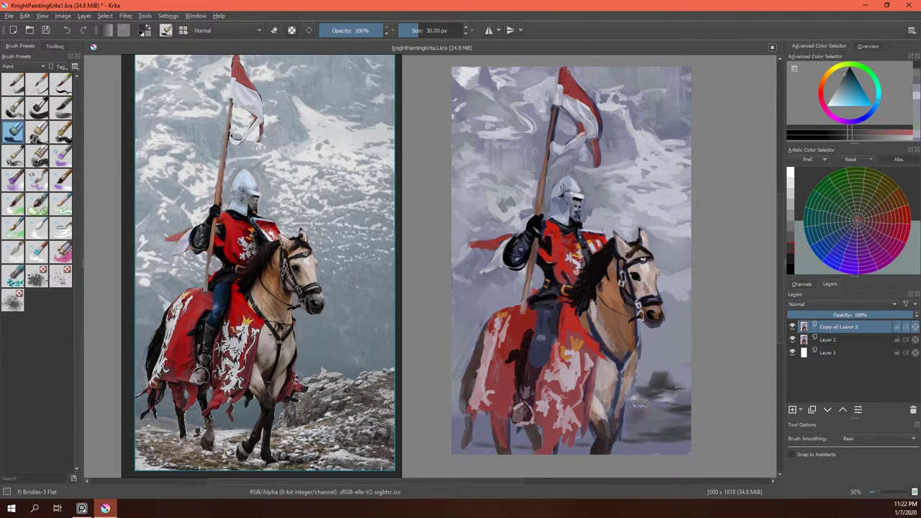
Lighten the ground along the bottom edge and beside the tail with blue-grey snow.
ctrl+click(677, 395)
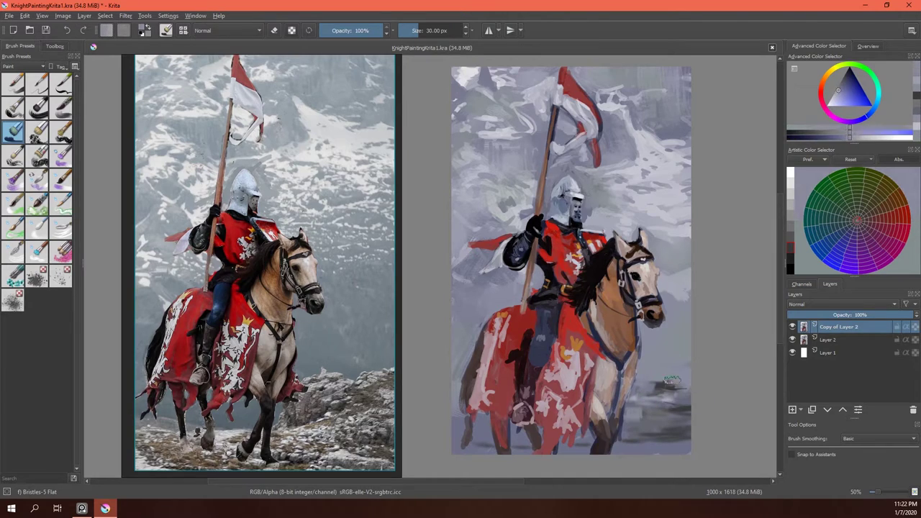
ctrl+click(675, 397)
drag(687, 432, 625, 448)
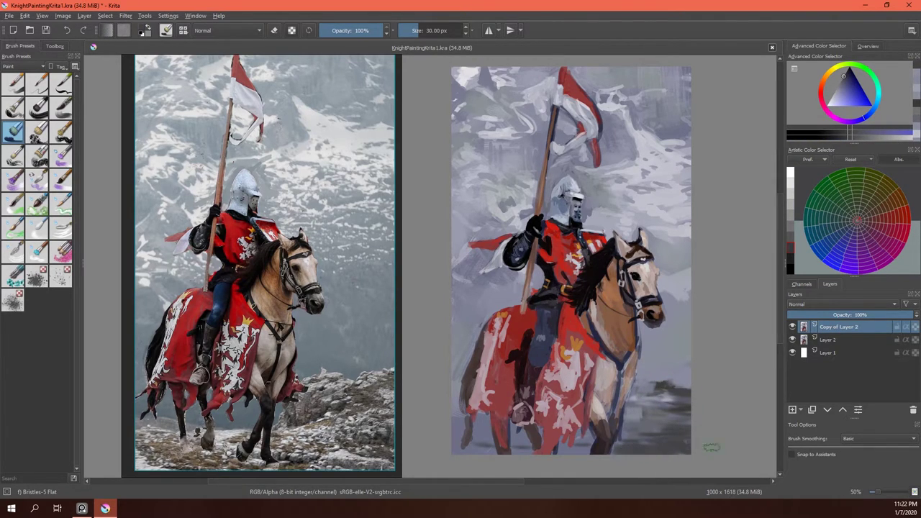
ctrl+click(669, 281)
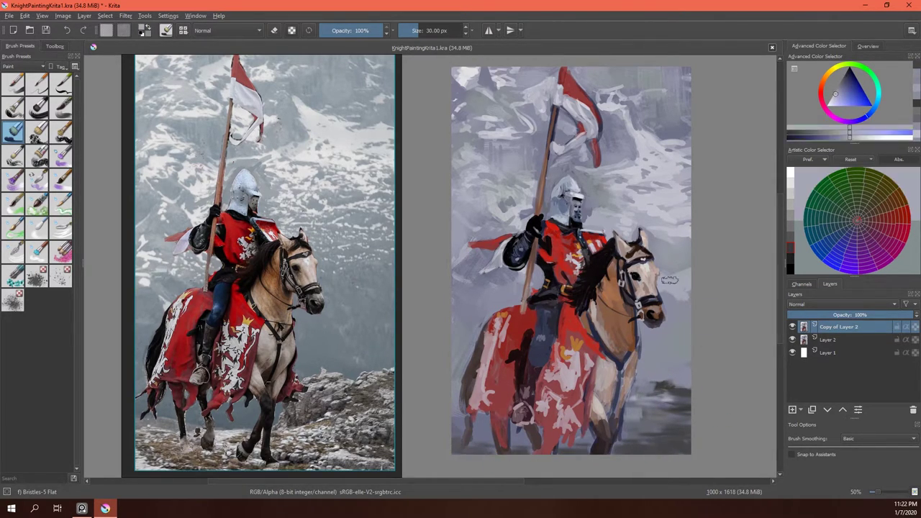
drag(464, 378, 449, 304)
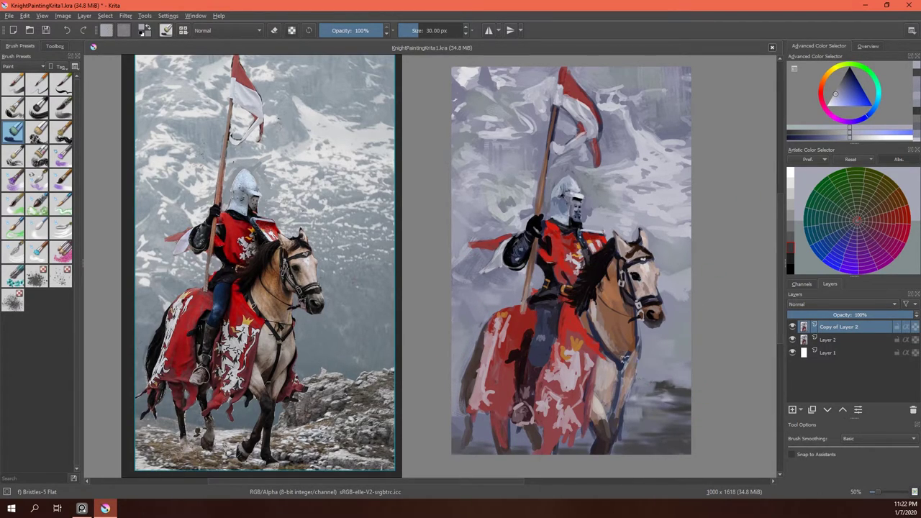
With a rough flat bristle brush, extend the flag's lower tip in dark red.
click(38, 106)
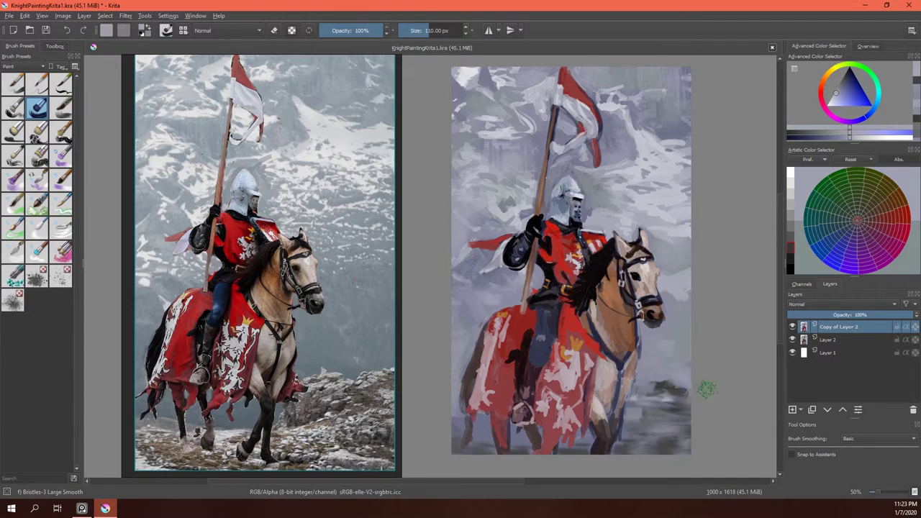
click(13, 106)
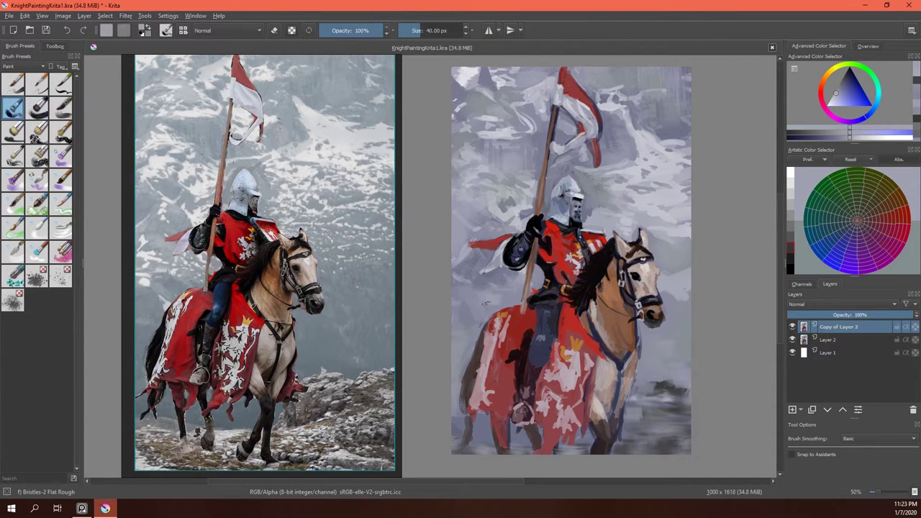
ctrl+click(486, 303)
ctrl+click(476, 357)
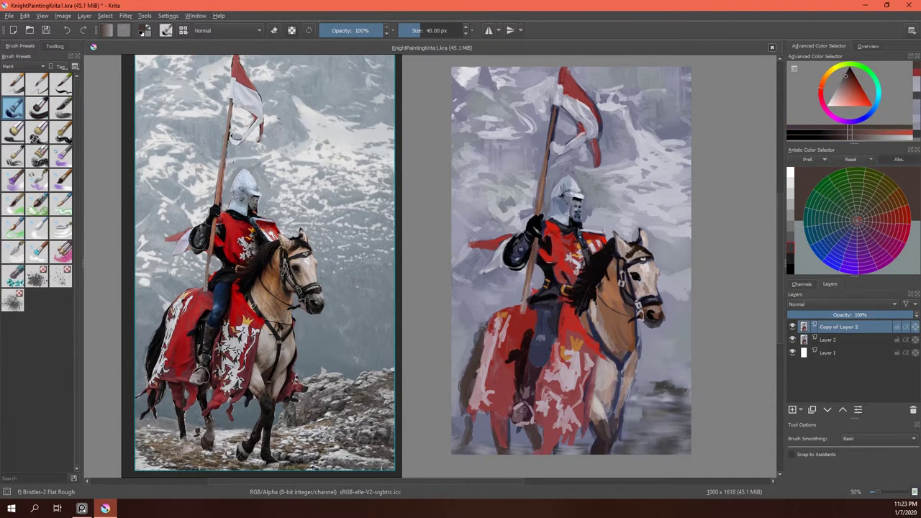
ctrl+click(509, 175)
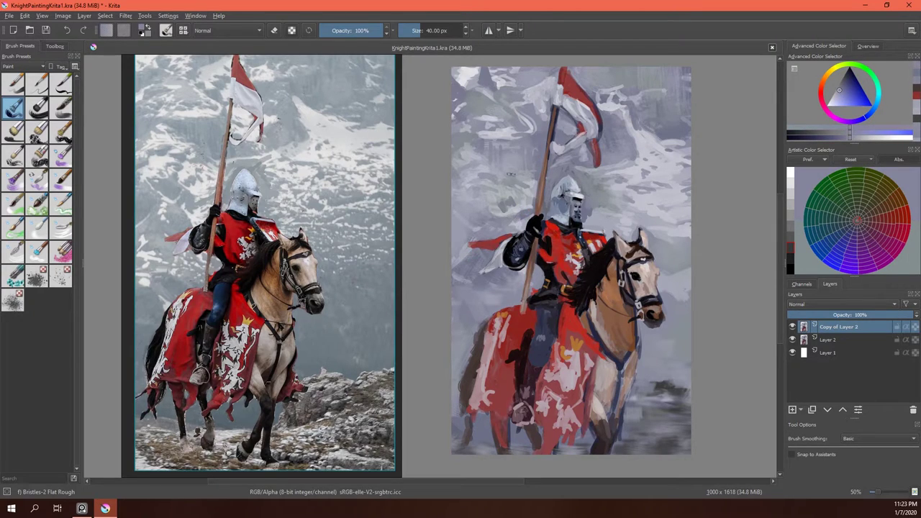
ctrl+click(583, 147)
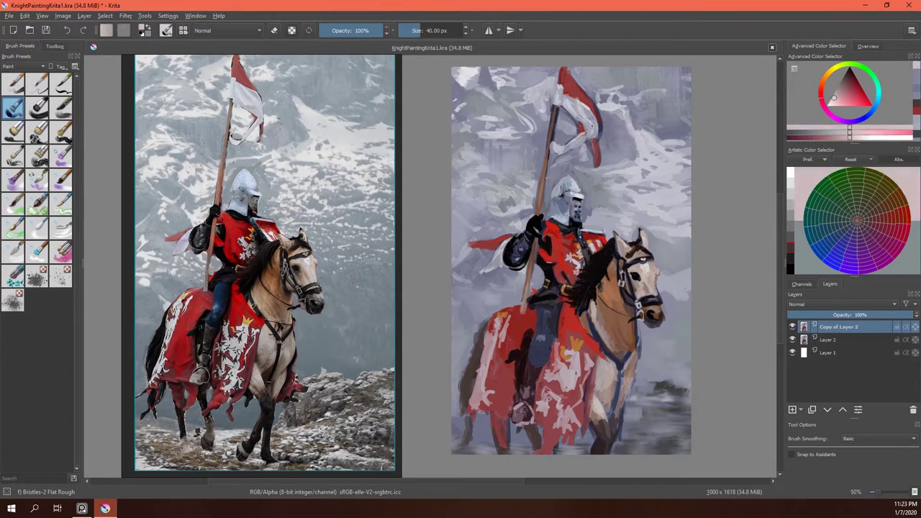
ctrl+click(591, 126)
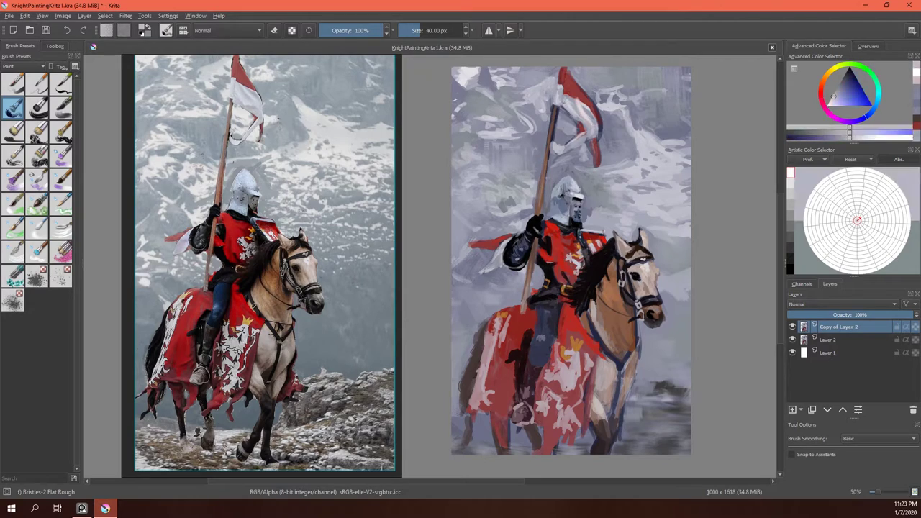
ctrl+click(599, 138)
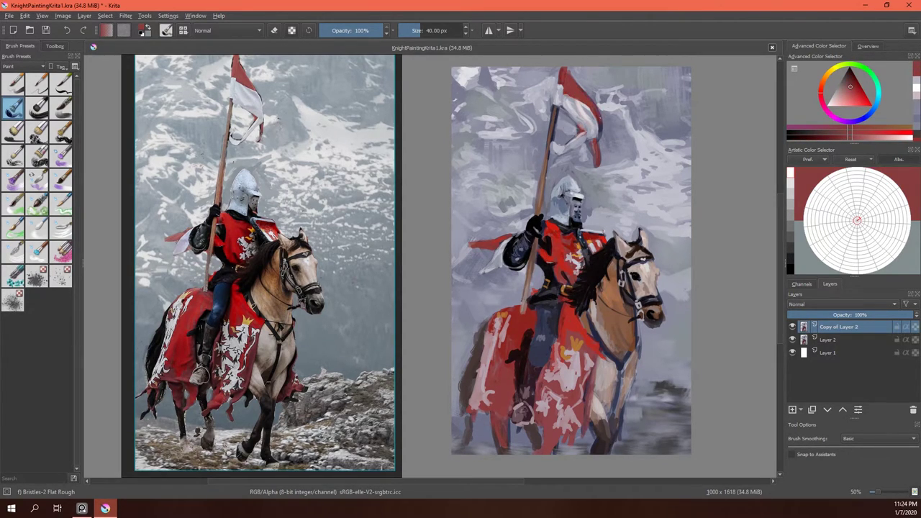
drag(589, 143, 597, 164)
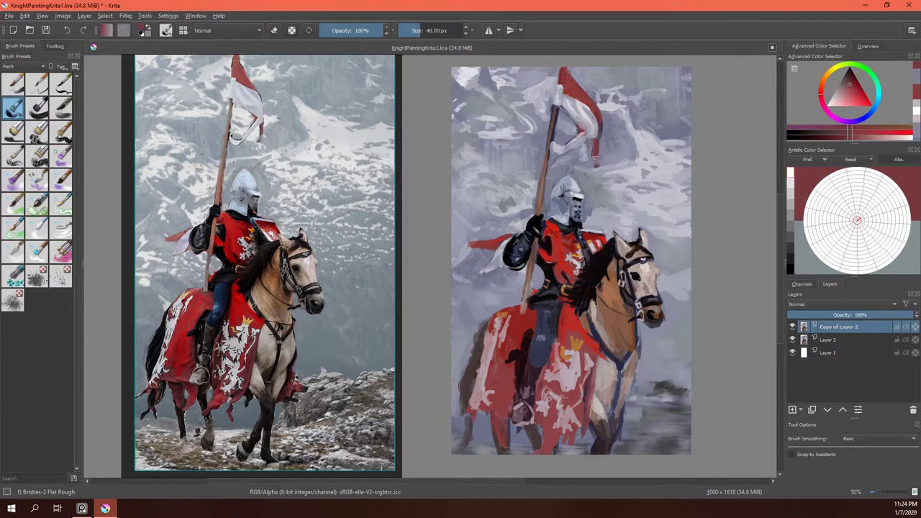
Dab pale lavender on the sky by the pole and add dark red strokes to the horse's cloth.
ctrl+click(602, 106)
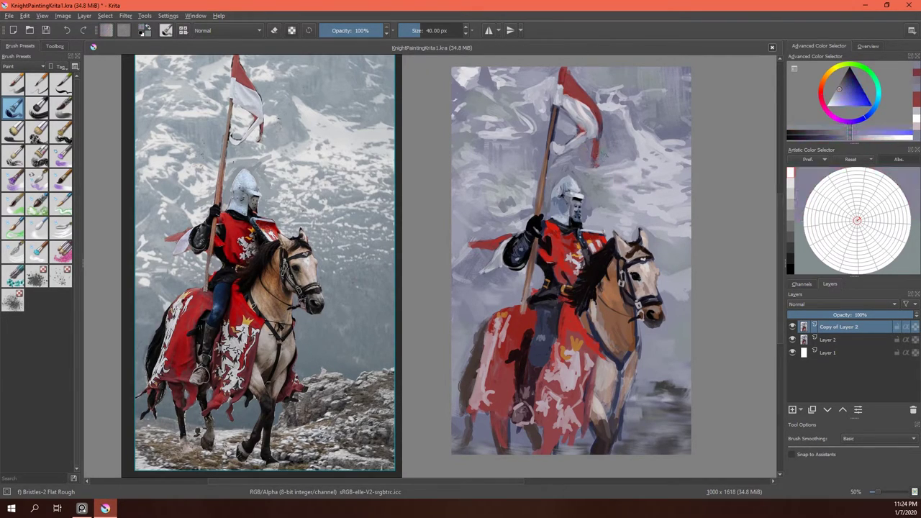
drag(570, 180, 612, 173)
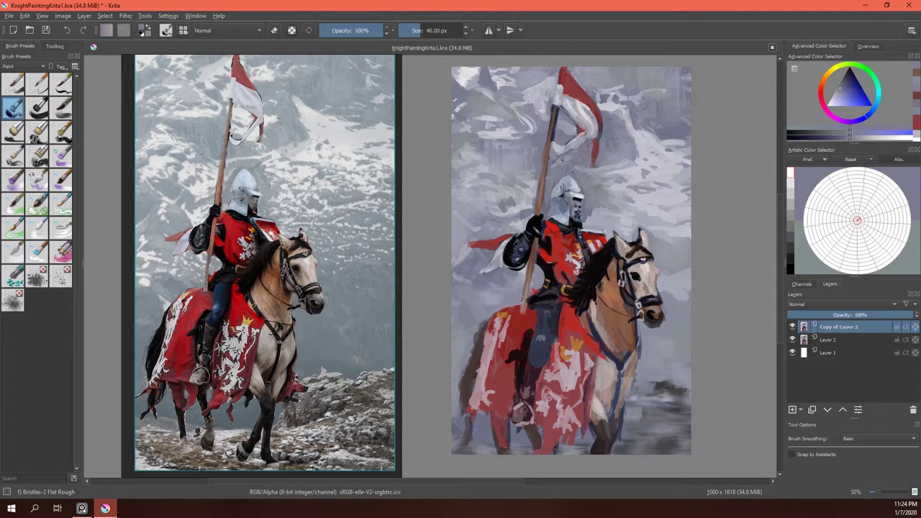
ctrl+click(561, 162)
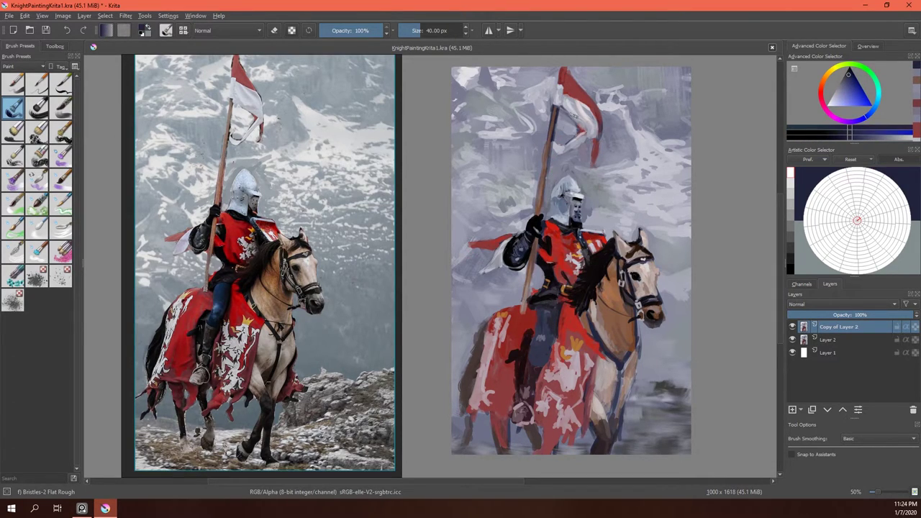
ctrl+click(639, 286)
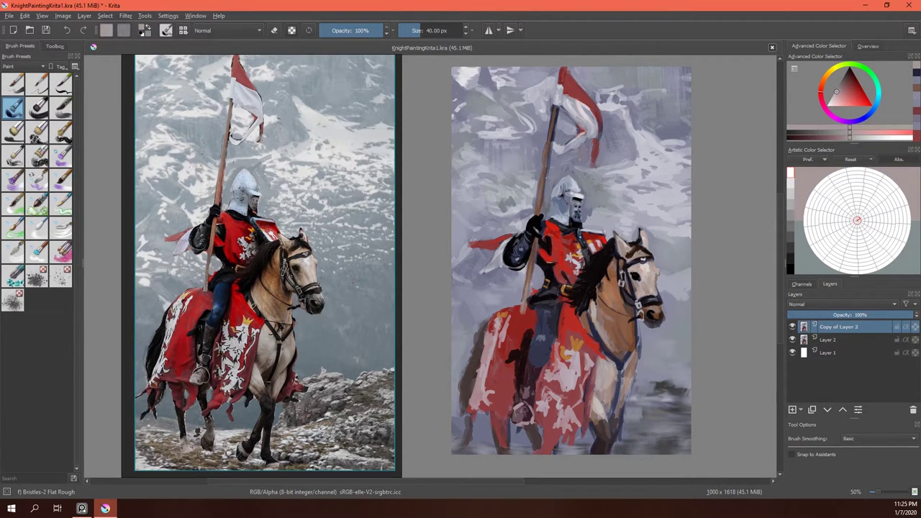
ctrl+click(621, 357)
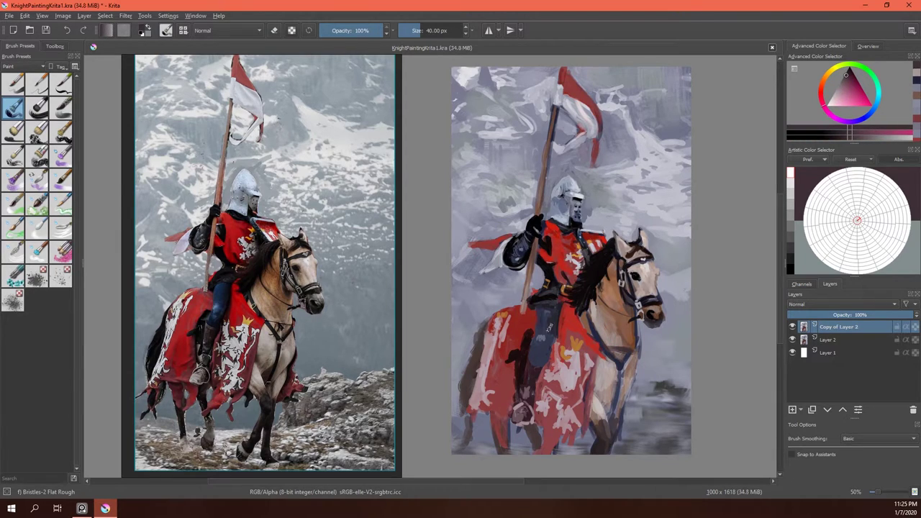
ctrl+click(525, 317)
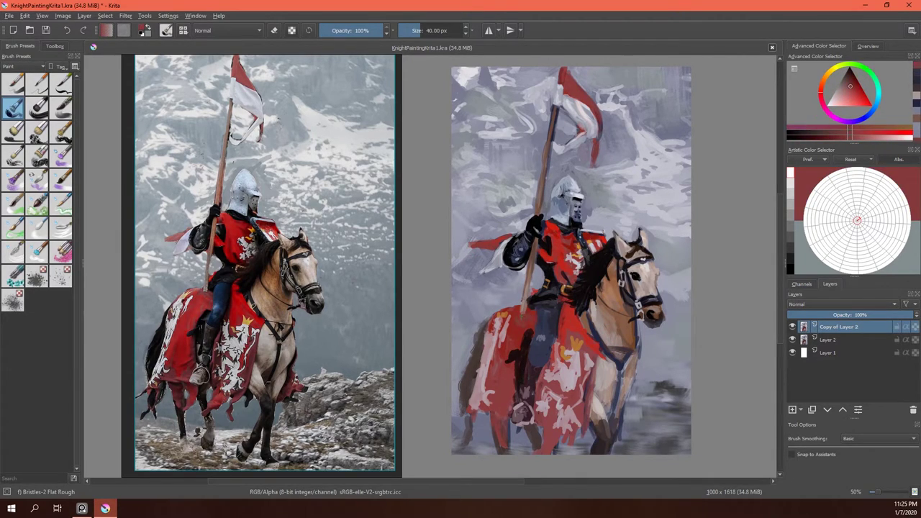
ctrl+click(529, 319)
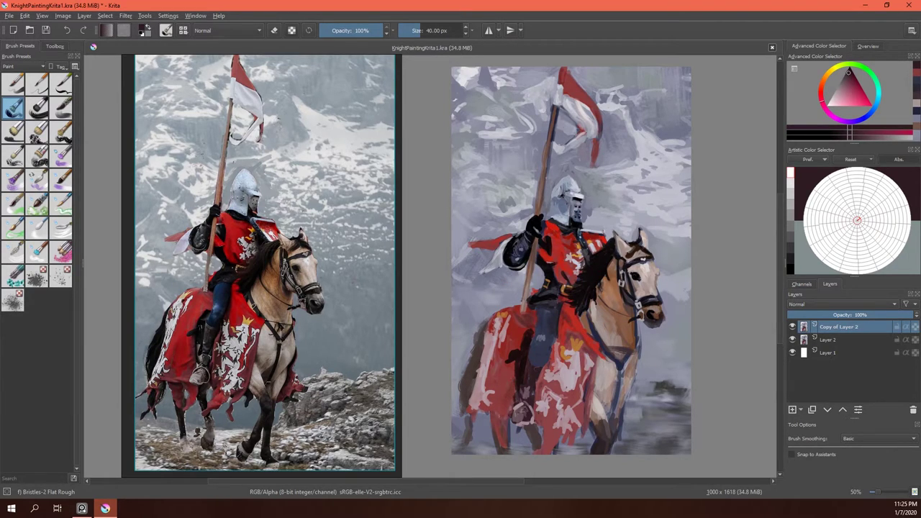
drag(497, 344, 486, 395)
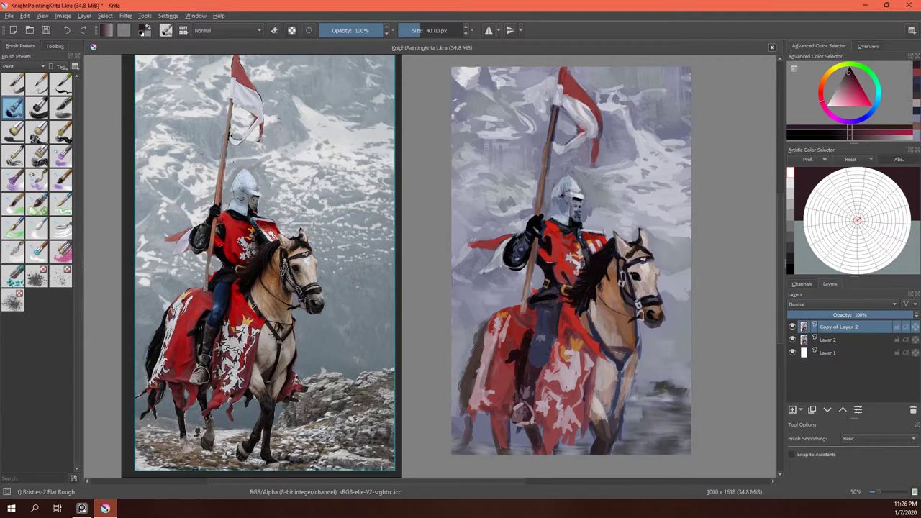
Choose a darker blue-grey paint colour and zoom in on the helmet.
ctrl+click(645, 371)
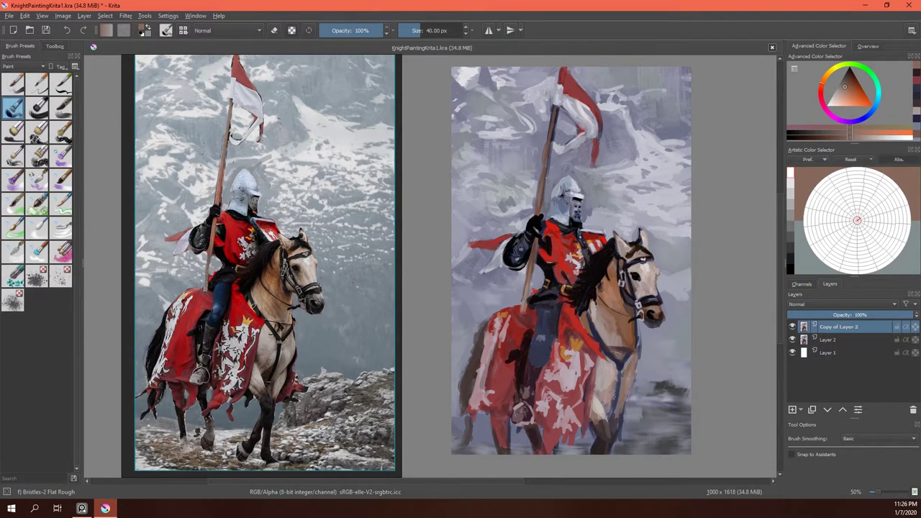
ctrl+click(595, 308)
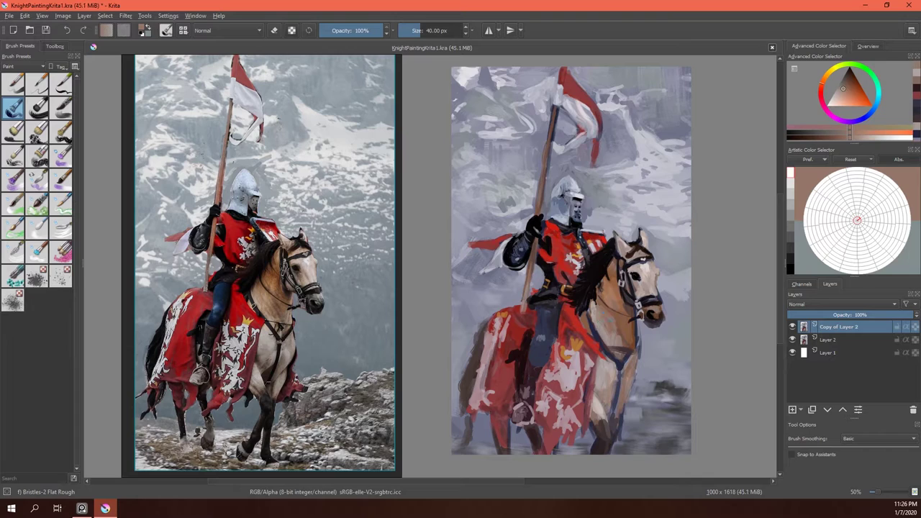
ctrl+click(568, 215)
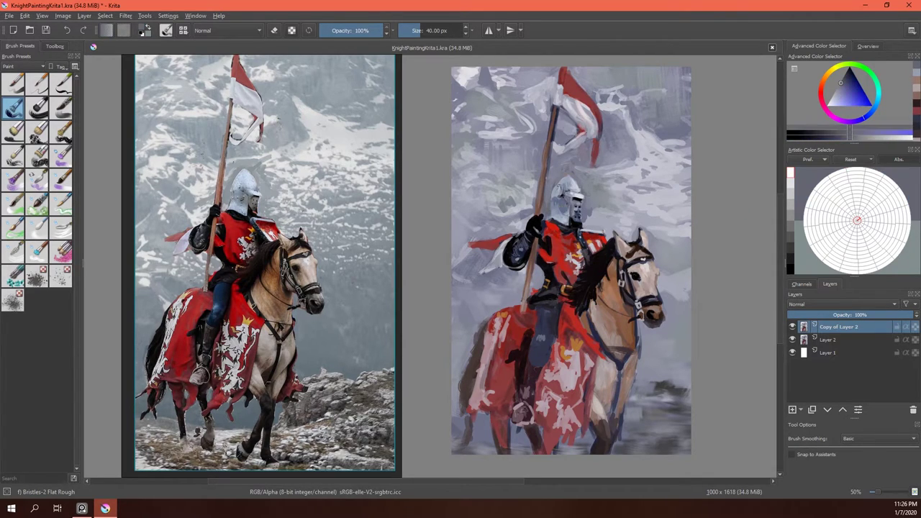
ctrl+click(554, 216)
ctrl+click(588, 185)
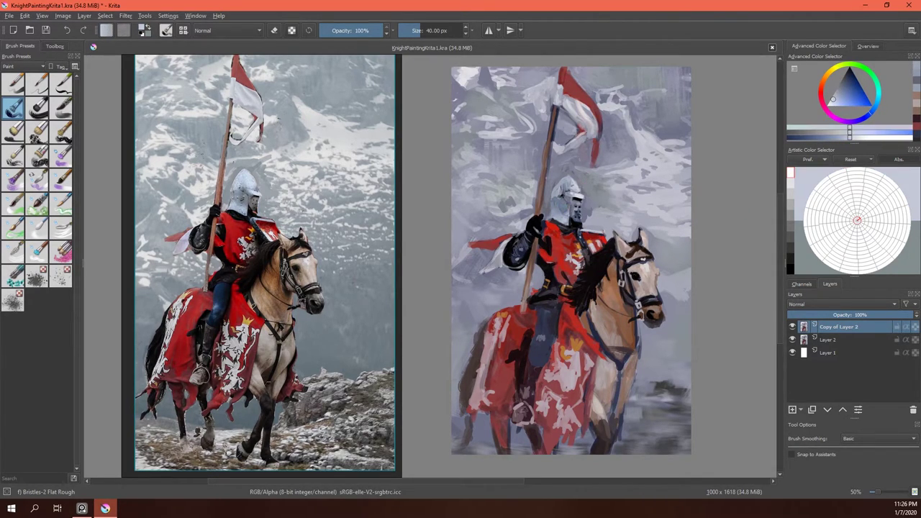
ctrl+click(553, 191)
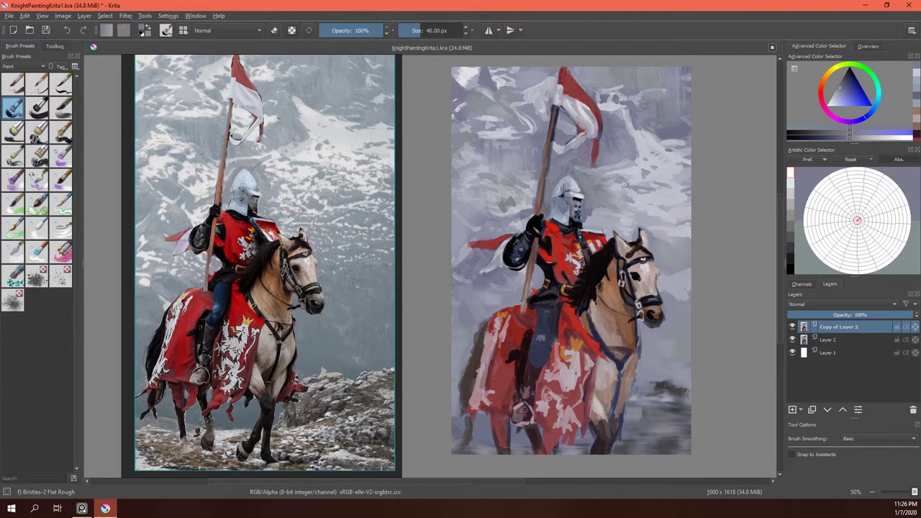
scroll(624, 186, up, 5)
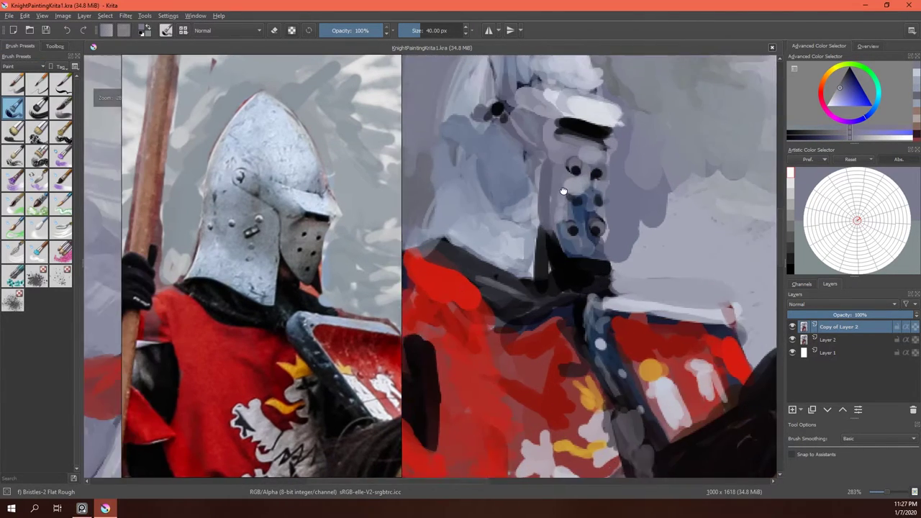
With the Bristles-1 Details brush, paint light strokes on the upper helmet and near the visor.
drag(563, 191, 603, 277)
click(61, 85)
ctrl+click(599, 159)
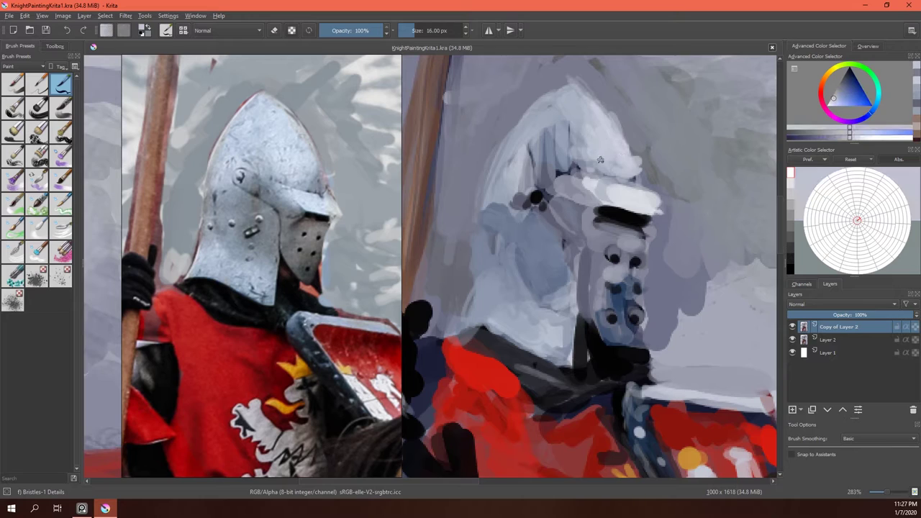
drag(579, 118, 561, 178)
ctrl+click(631, 155)
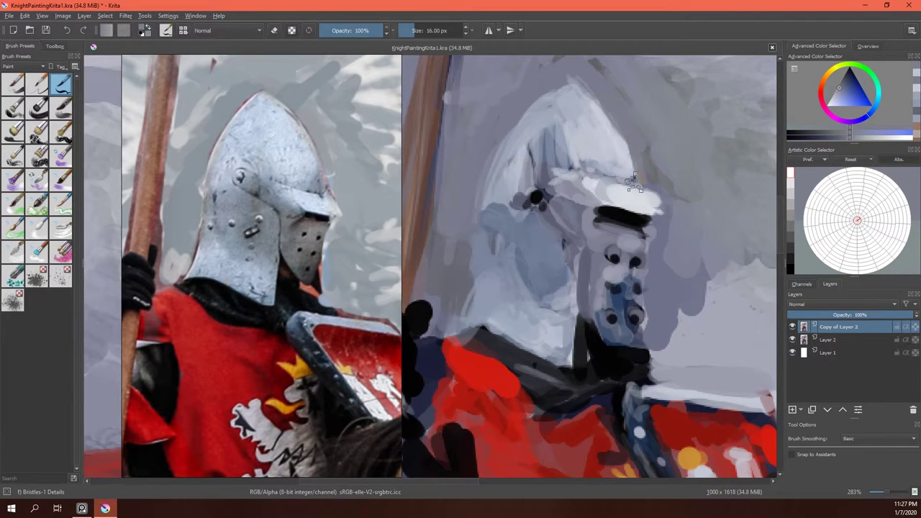
drag(633, 181, 651, 215)
ctrl+click(576, 180)
mouse_move(583, 188)
mouse_down()
mouse_move(605, 216)
mouse_move(546, 189)
mouse_move(628, 187)
mouse_move(594, 205)
mouse_move(620, 205)
mouse_up()
Repaint the helmet brim as a dark band and add a dark stroke down the face.
ctrl+click(554, 183)
ctrl+click(610, 189)
ctrl+click(597, 209)
ctrl+click(626, 216)
drag(617, 238, 658, 248)
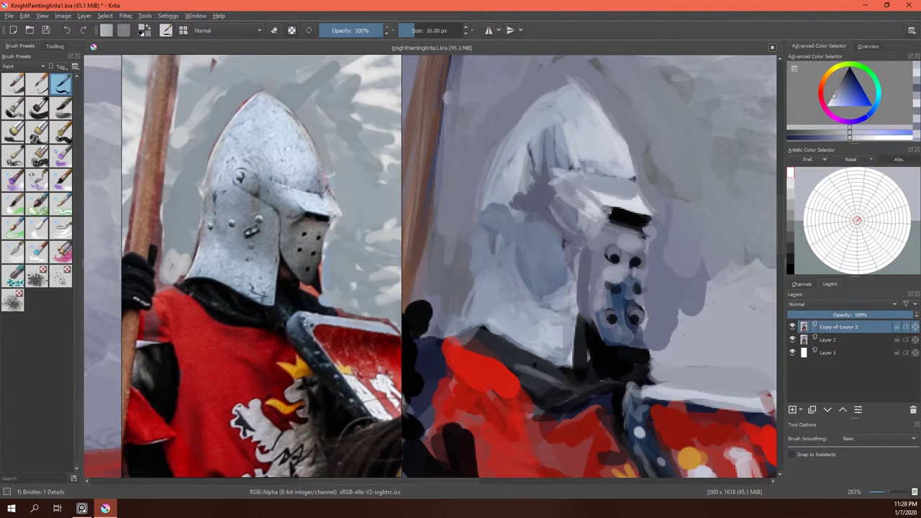
mouse_move(626, 155)
mouse_down()
mouse_move(568, 201)
mouse_move(525, 191)
mouse_move(565, 210)
mouse_up()
ctrl+click(612, 212)
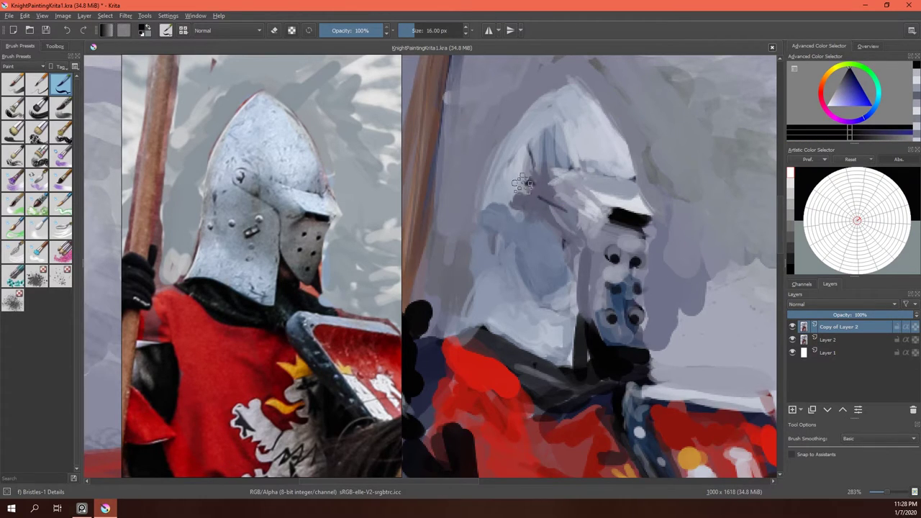
mouse_move(592, 324)
mouse_down()
mouse_move(575, 273)
mouse_move(580, 245)
mouse_move(531, 185)
mouse_move(575, 199)
mouse_up()
Draw a dark line along the brow and add light strokes on the visor and brow.
ctrl+click(583, 281)
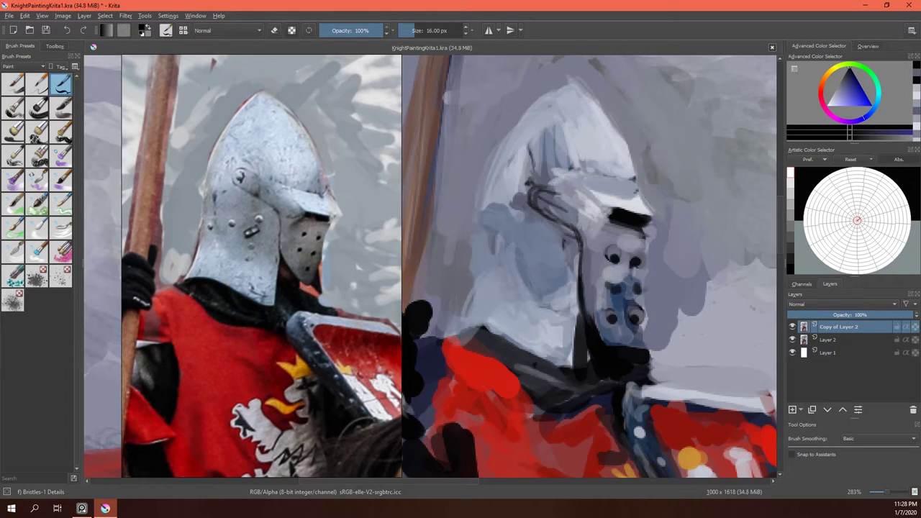
mouse_move(636, 194)
mouse_down()
mouse_move(540, 176)
mouse_move(524, 191)
mouse_up()
ctrl+click(609, 230)
drag(608, 233, 549, 199)
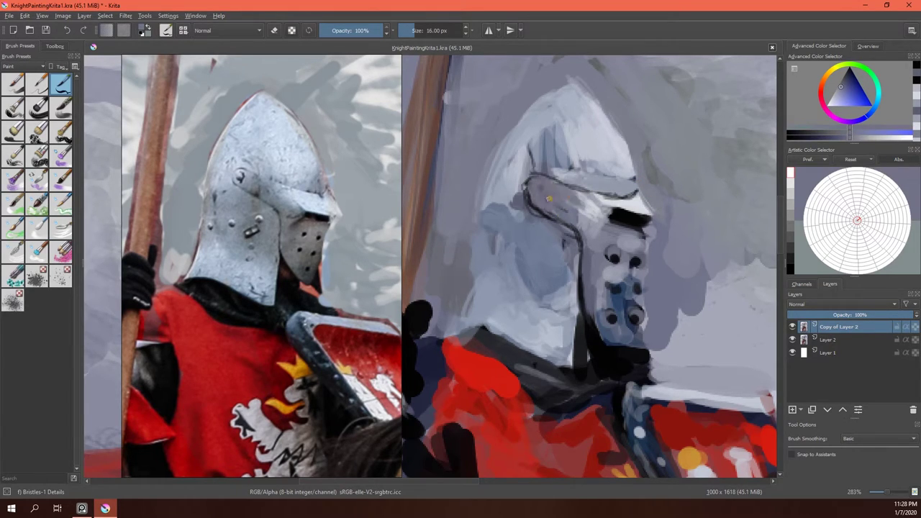
ctrl+click(586, 129)
mouse_move(587, 158)
mouse_down()
mouse_move(554, 183)
mouse_move(628, 170)
mouse_move(587, 160)
mouse_up()
ctrl+click(619, 173)
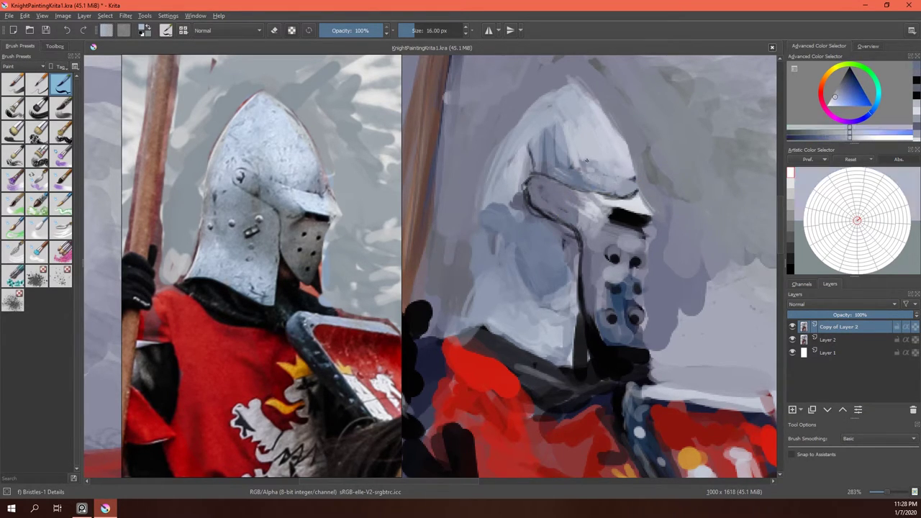
ctrl+click(586, 161)
mouse_move(611, 196)
mouse_down()
mouse_move(627, 194)
mouse_move(628, 158)
mouse_up()
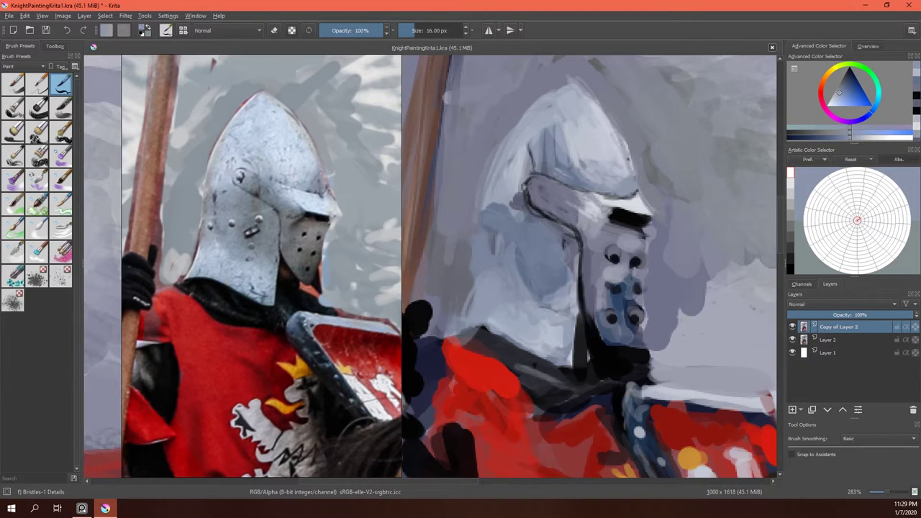
Paint light blue-grey strokes over the helmet's left side and lower-left area.
ctrl+click(529, 208)
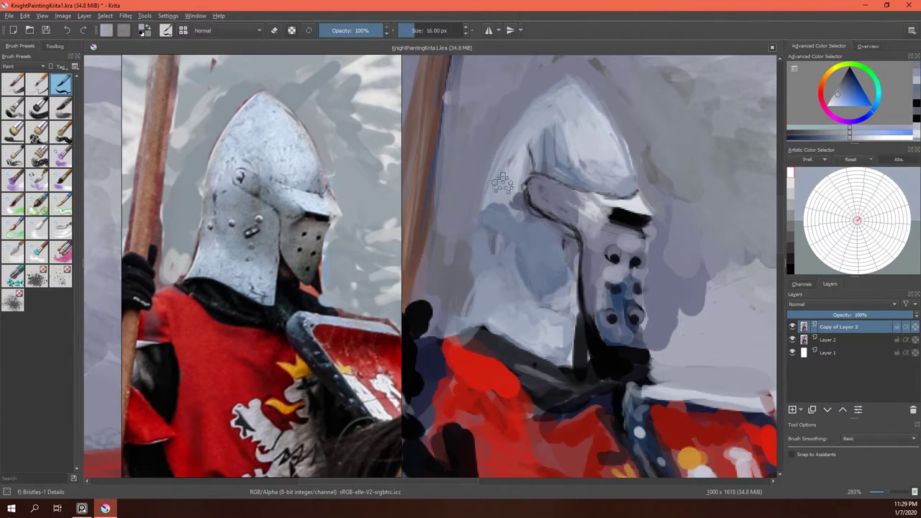
drag(502, 180, 518, 230)
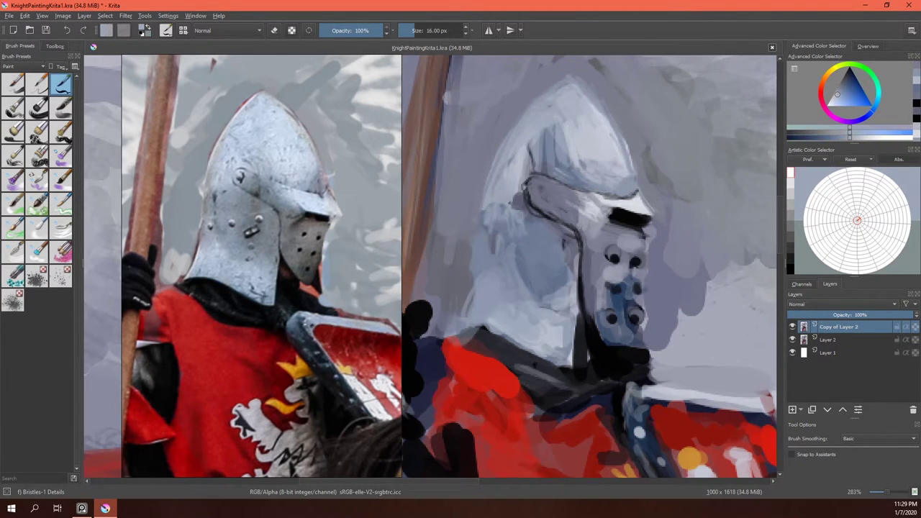
ctrl+click(575, 282)
drag(561, 302, 503, 280)
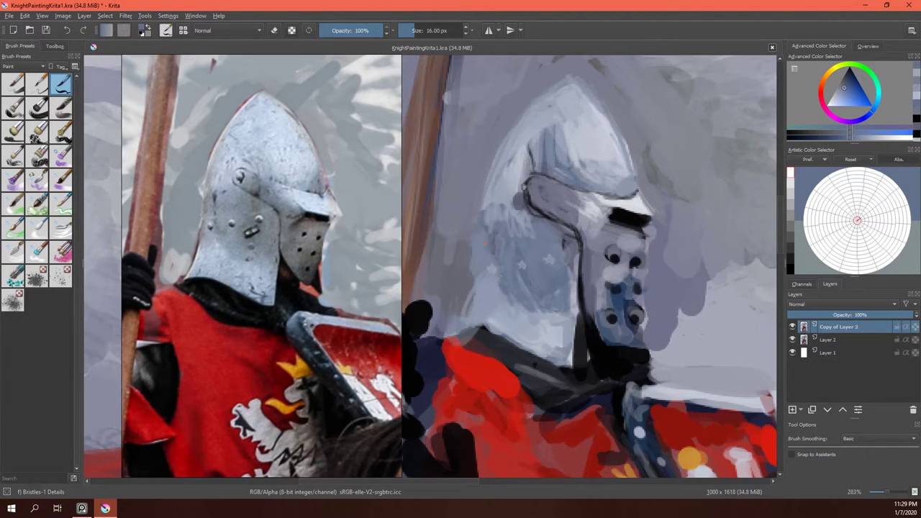
ctrl+click(504, 316)
drag(489, 317, 467, 288)
ctrl+click(532, 316)
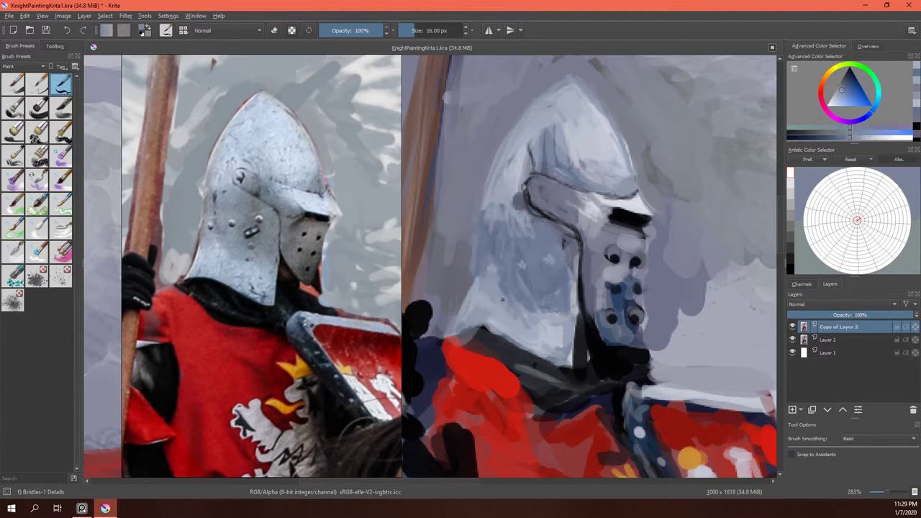
mouse_move(522, 310)
mouse_down()
mouse_move(540, 331)
mouse_move(565, 327)
mouse_move(576, 250)
mouse_up()
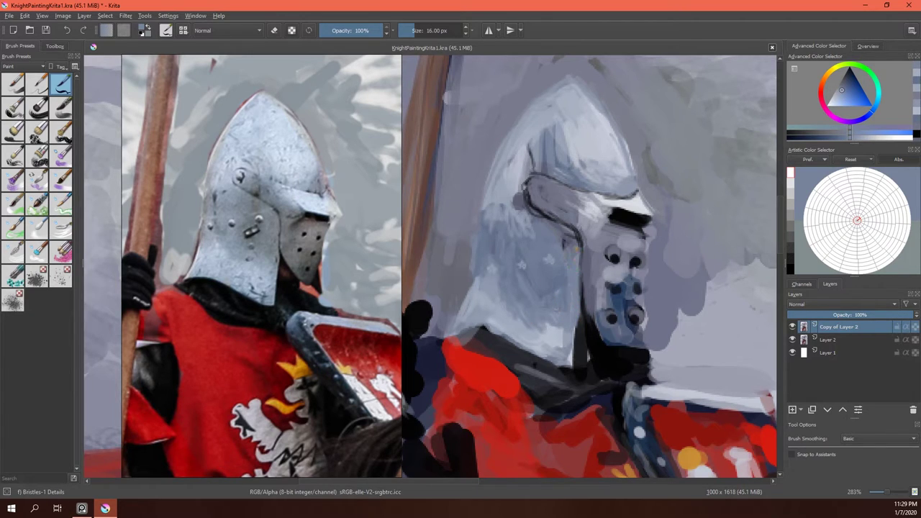
Blend the helmet's lower left and upper dome with the Wet Bristles brush.
click(61, 155)
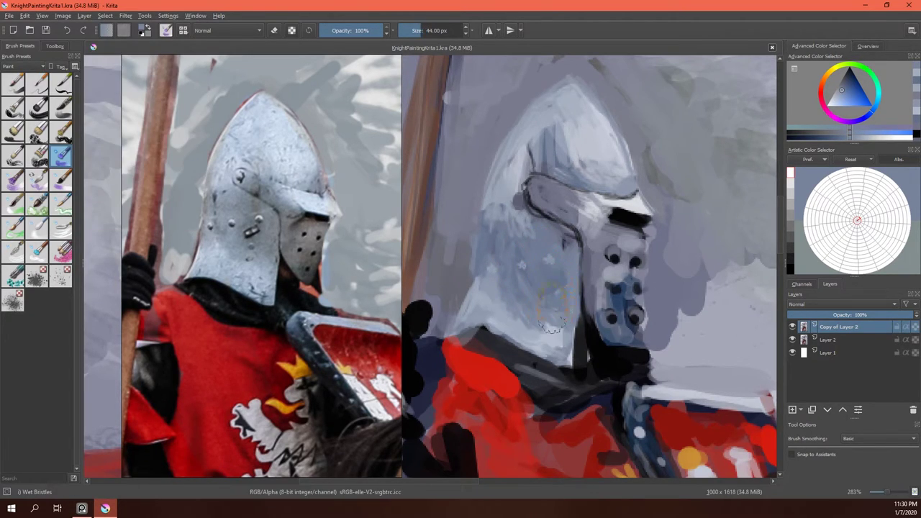
drag(510, 295, 471, 308)
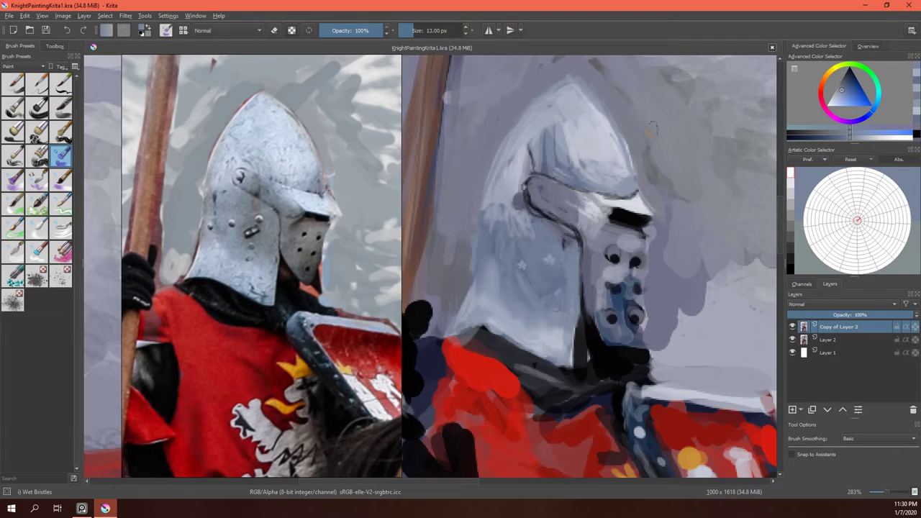
mouse_move(497, 180)
mouse_down()
mouse_move(564, 130)
mouse_move(615, 184)
mouse_up()
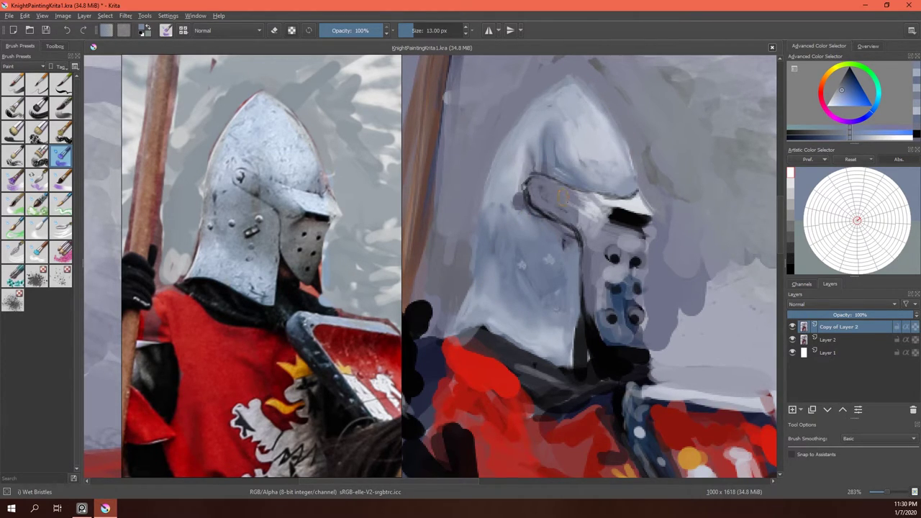
click(60, 84)
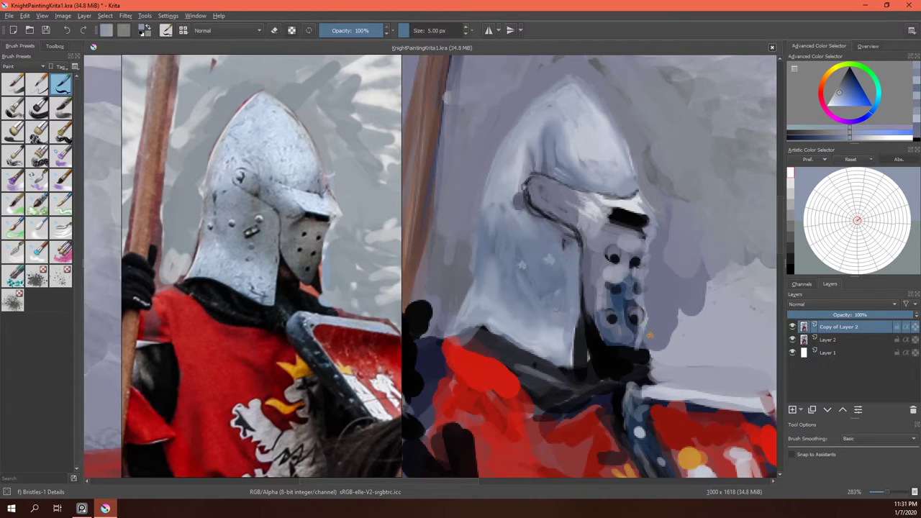
Paint over the dark visor slit, add a dark stroke below it, and save.
ctrl+click(649, 336)
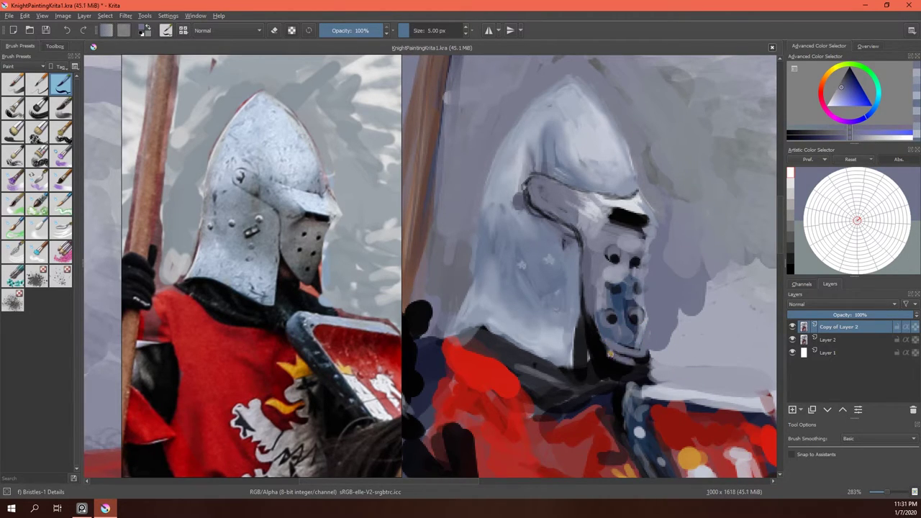
ctrl+click(655, 339)
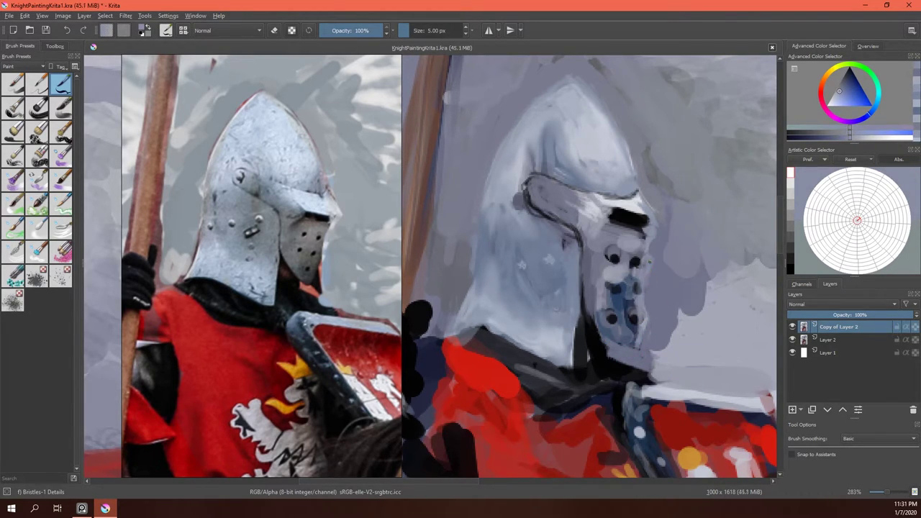
ctrl+click(651, 241)
mouse_move(645, 207)
mouse_down()
mouse_move(652, 226)
mouse_move(608, 224)
mouse_move(587, 196)
mouse_up()
ctrl+click(615, 229)
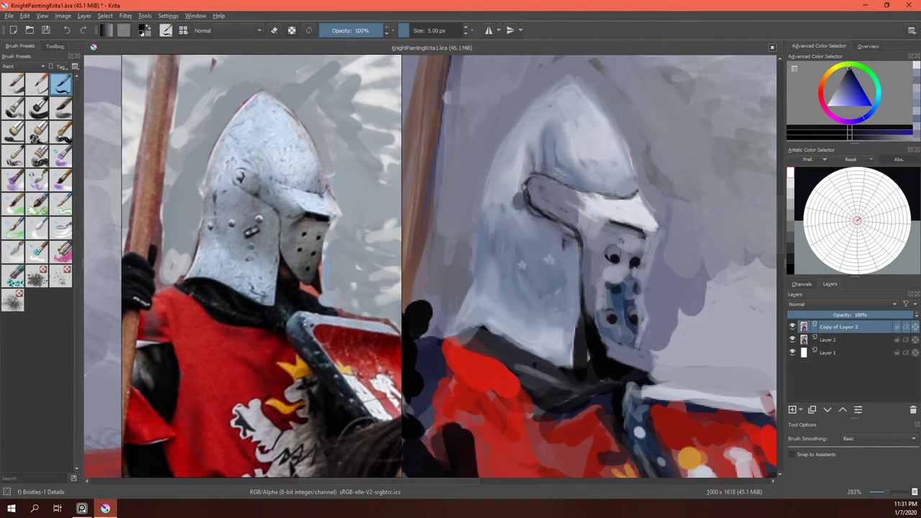
drag(611, 227, 637, 236)
ctrl+click(616, 226)
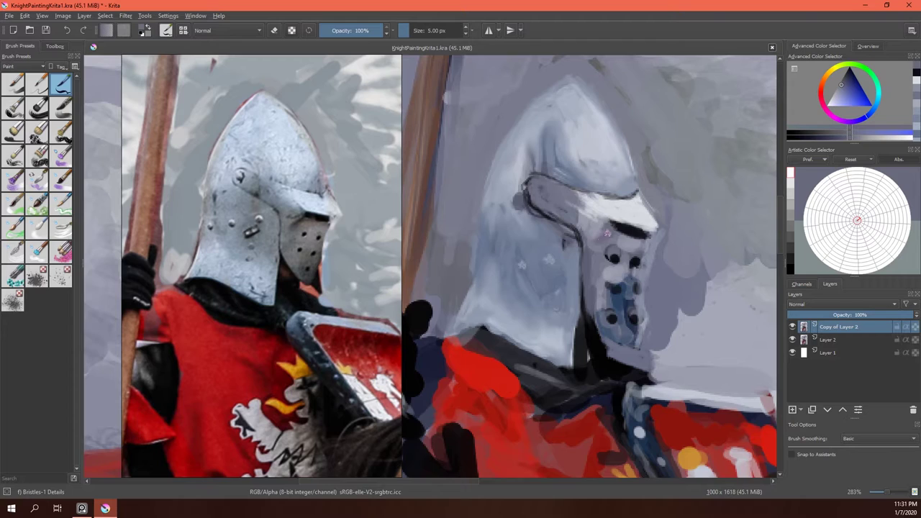
ctrl+click(606, 232)
key(ctrl+s)
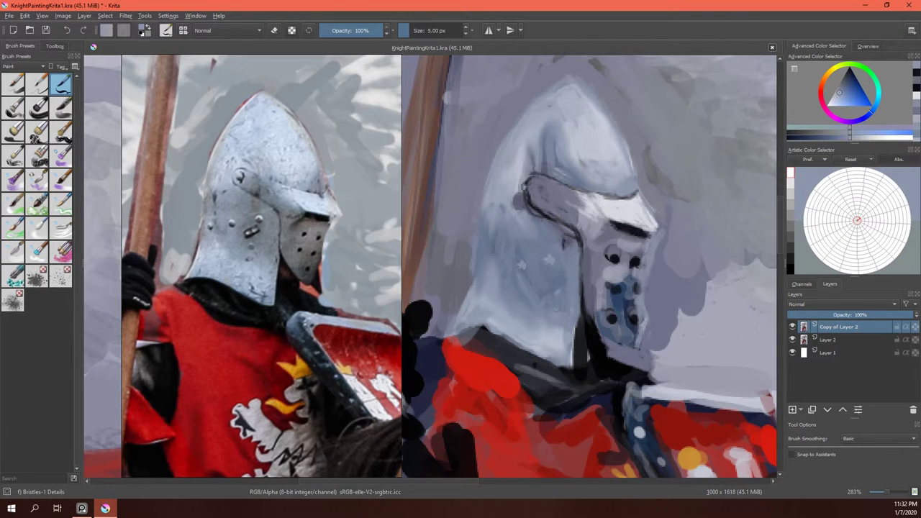
Dab light paint on the brow and add blue-grey highlights and dark dots on the visor.
click(541, 193)
click(610, 176)
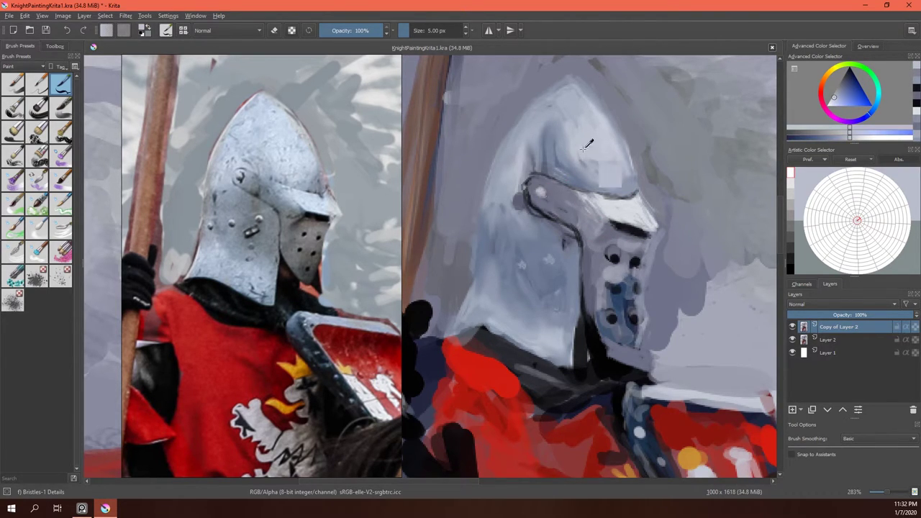
ctrl+click(541, 194)
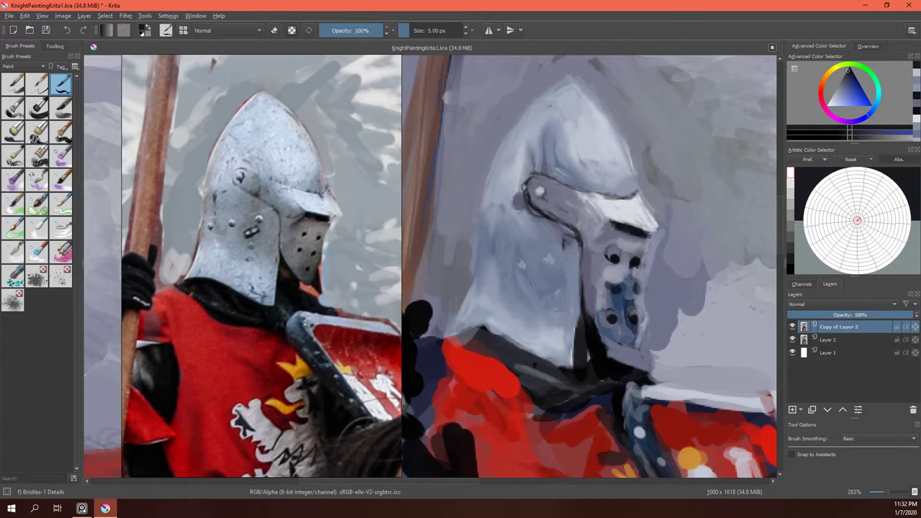
ctrl+click(614, 250)
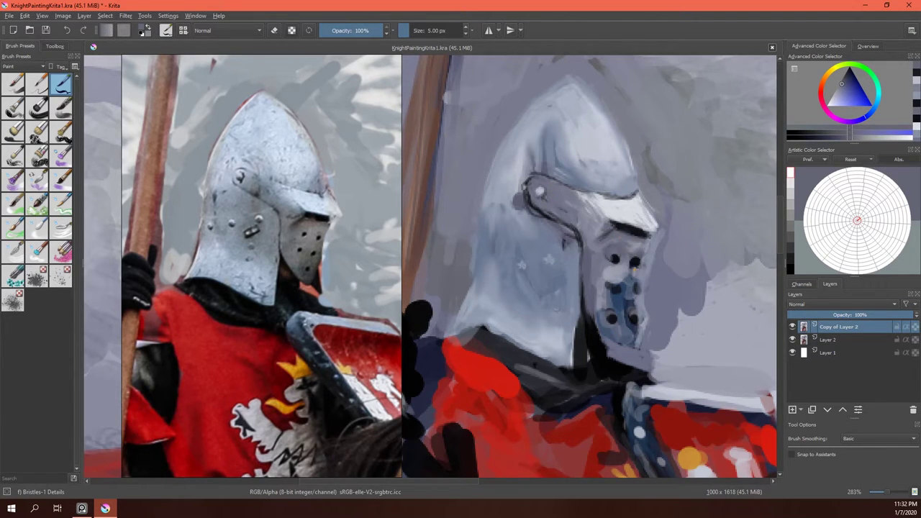
mouse_move(611, 289)
mouse_down()
mouse_move(626, 285)
mouse_move(633, 328)
mouse_up()
ctrl+click(610, 318)
ctrl+click(621, 320)
ctrl+click(642, 264)
Paint a crisp dark navy line under the visor brim.
ctrl+click(615, 257)
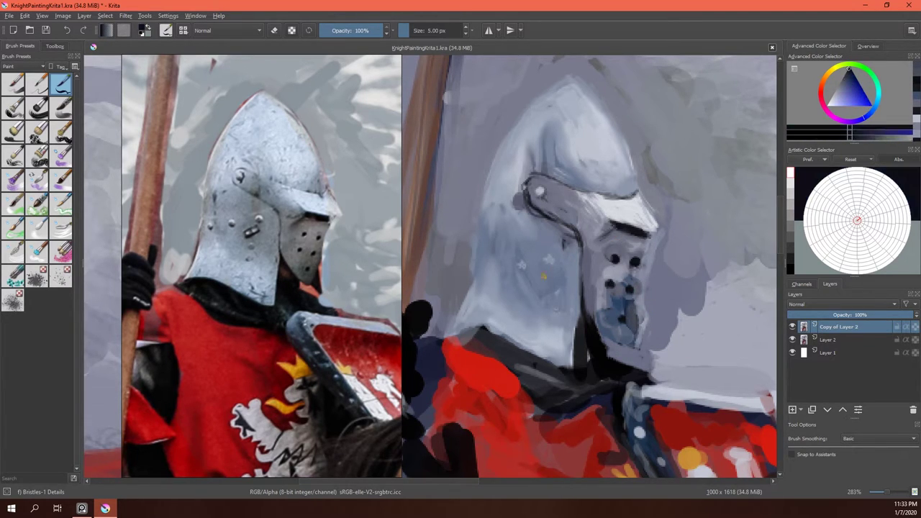
drag(535, 282, 553, 277)
ctrl+click(502, 240)
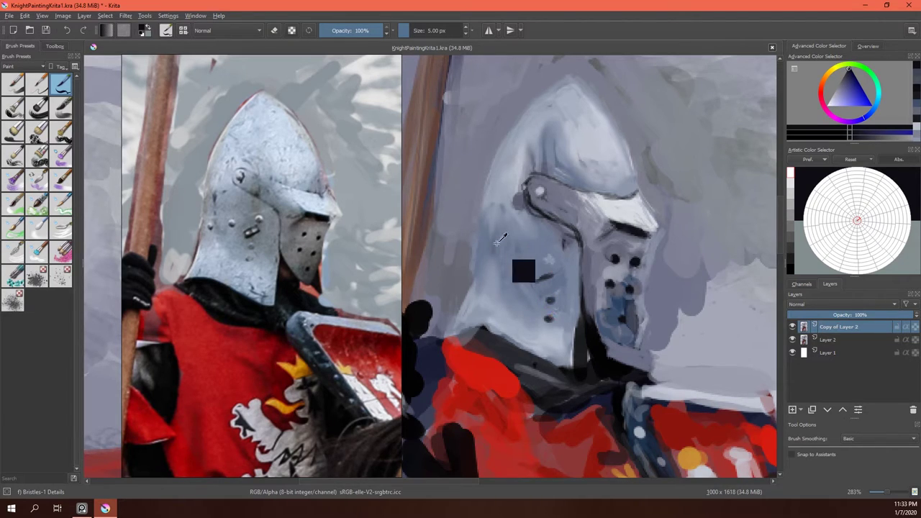
ctrl+click(619, 224)
drag(601, 231, 652, 229)
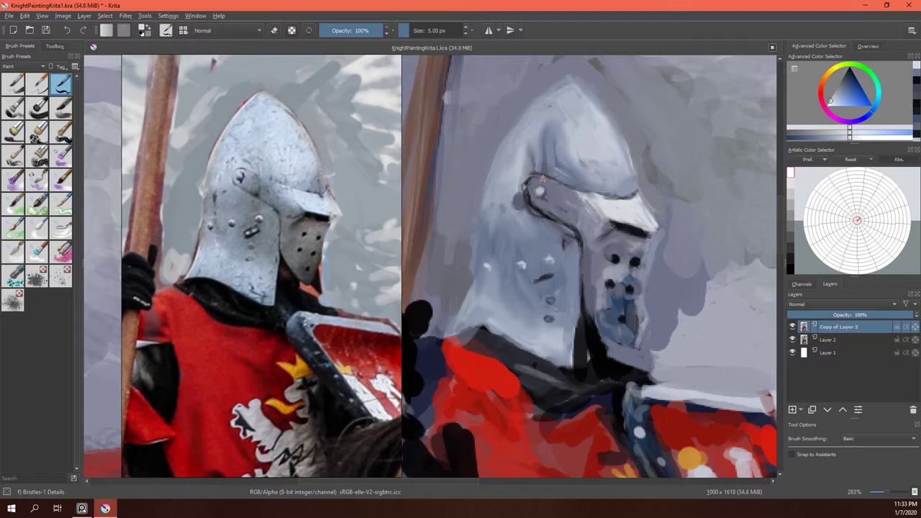
ctrl+click(558, 213)
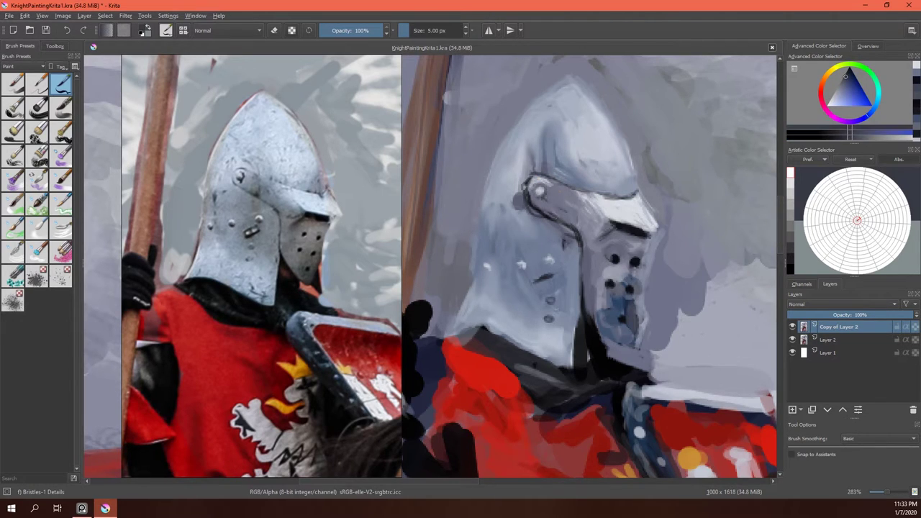
key(slash)
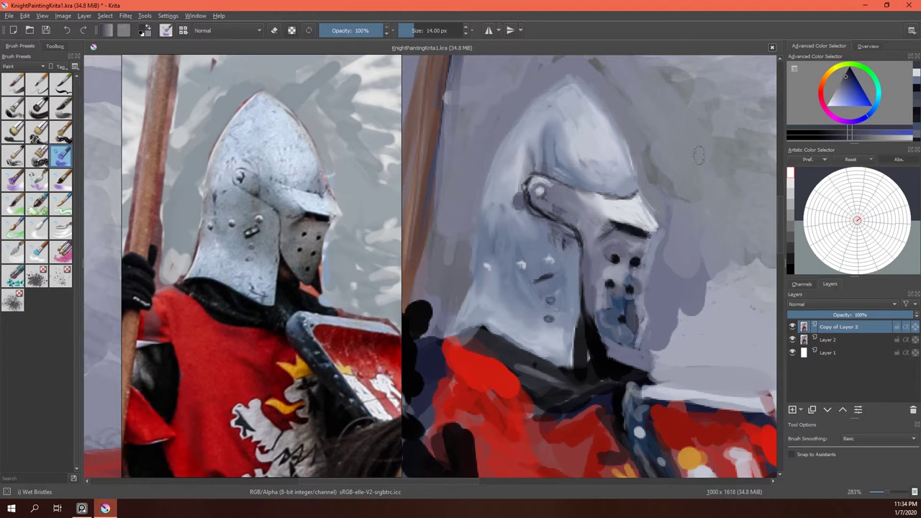
Zoom out and brighten the knight's white collar with light blue-grey strokes using Basic-5 Size Opacity.
key(2)
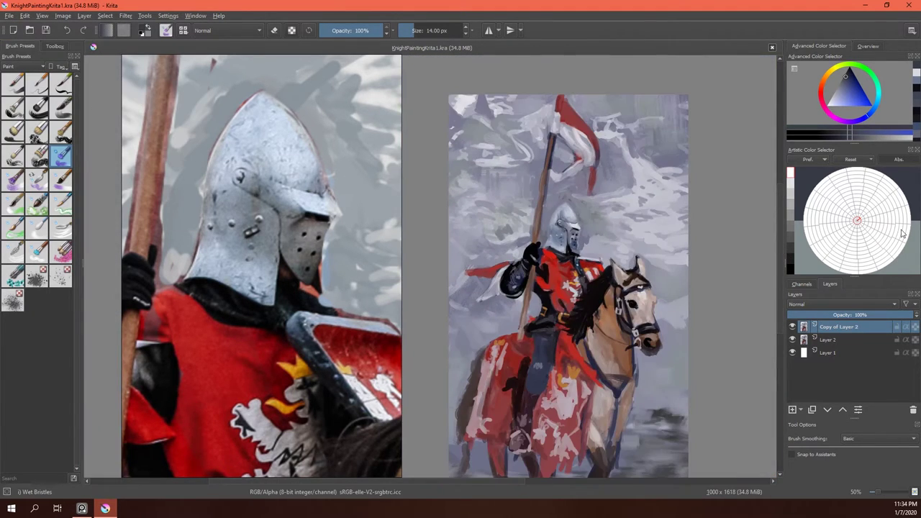
scroll(612, 302, up, 5)
scroll(527, 257, up, 1)
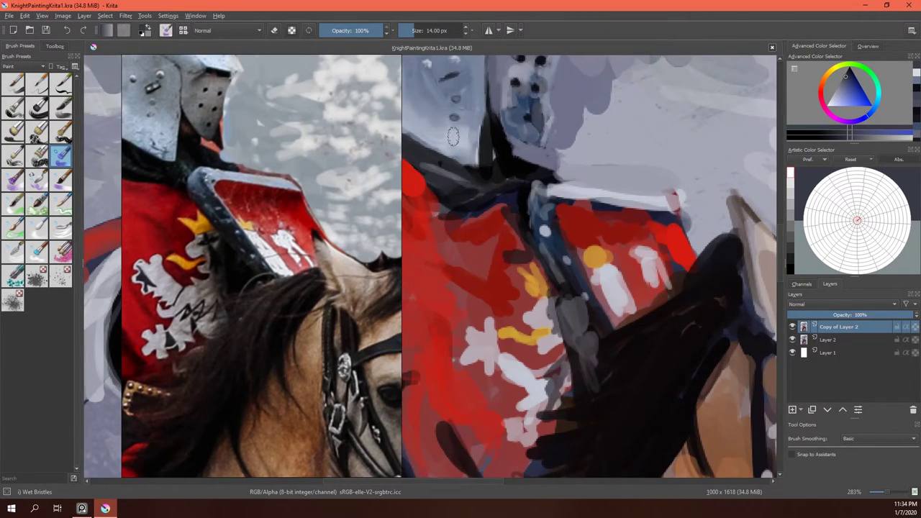
key(slash)
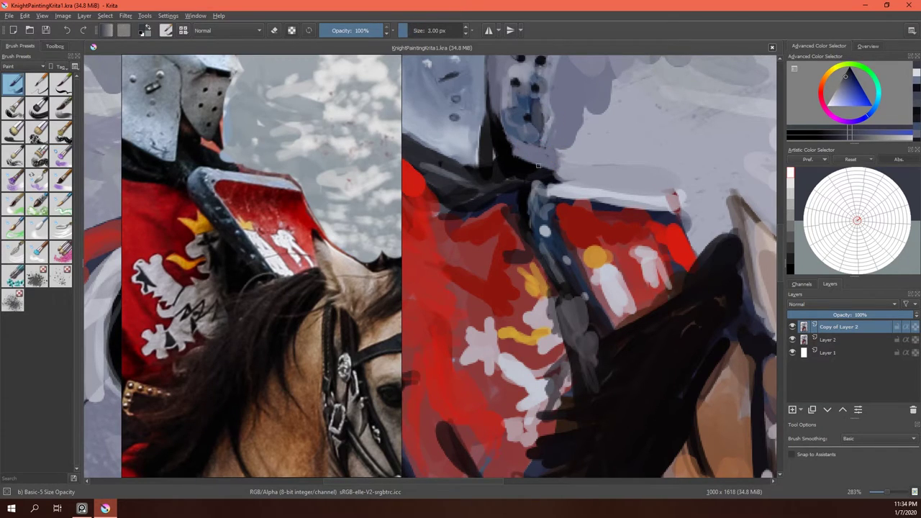
ctrl+click(508, 138)
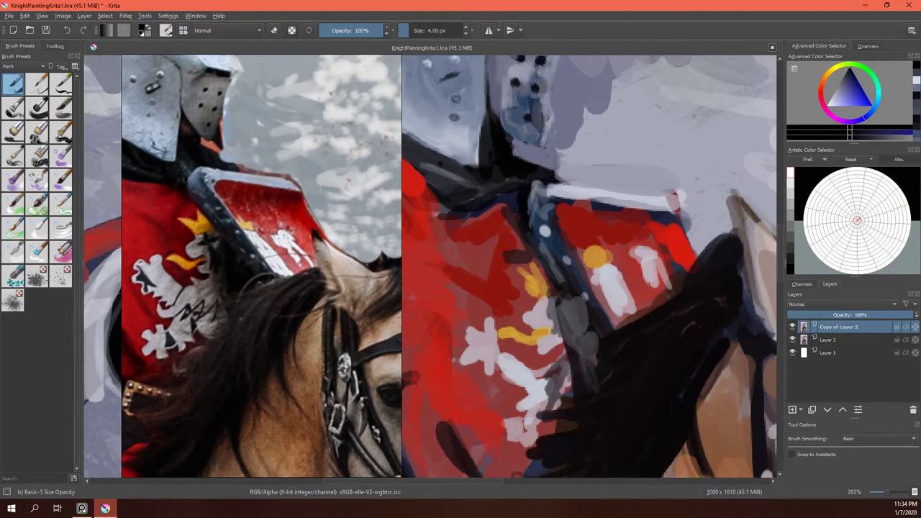
ctrl+click(577, 149)
drag(551, 108, 546, 147)
ctrl+click(579, 198)
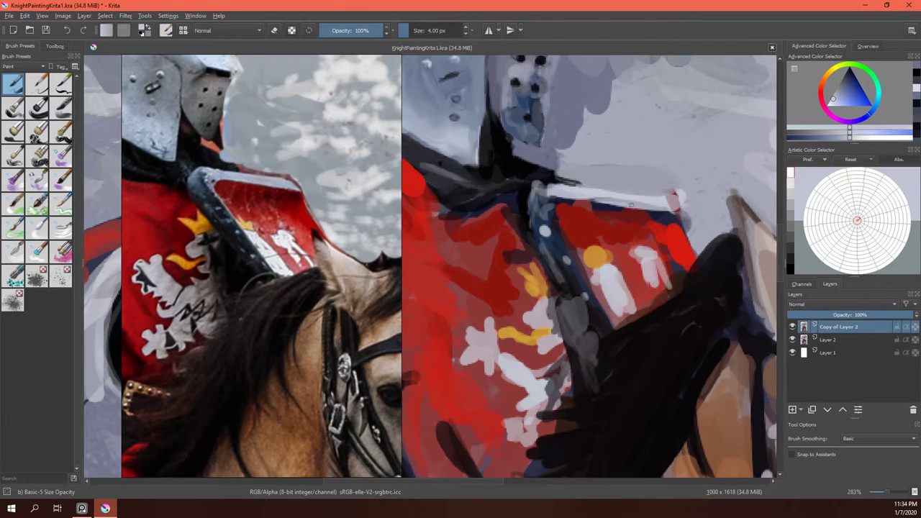
drag(591, 202, 685, 209)
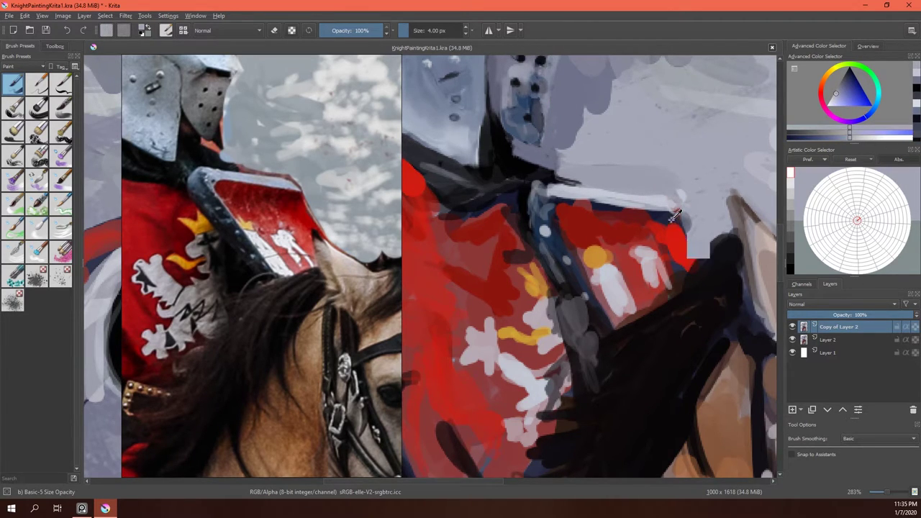
Lay dark red over the tunic and a pale highlight along the strap edge.
ctrl+click(656, 219)
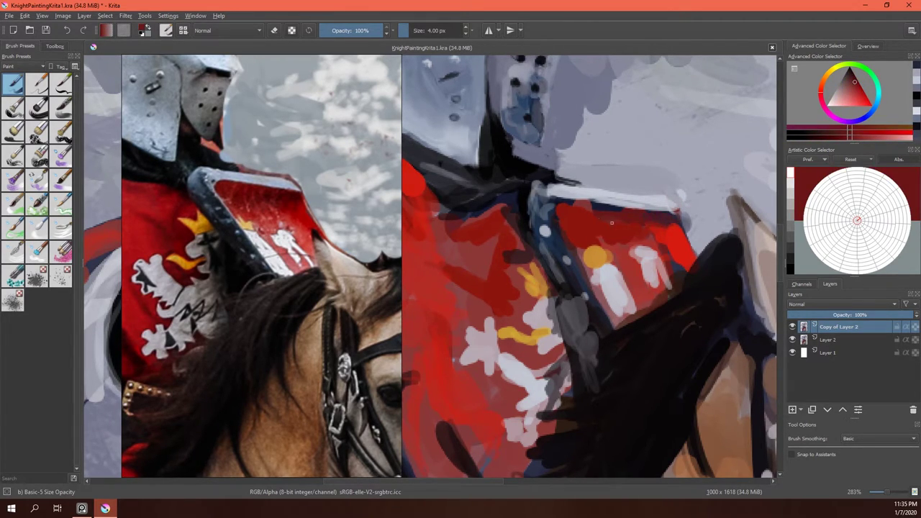
drag(612, 223, 562, 215)
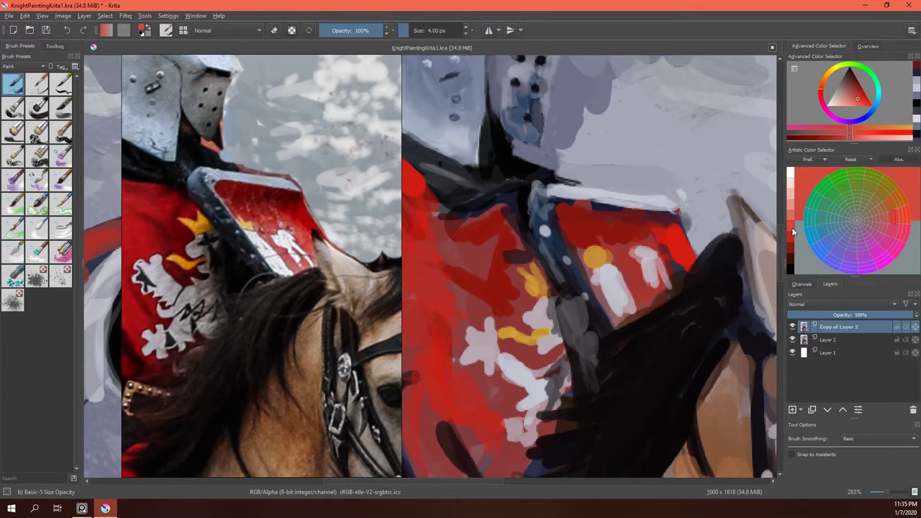
ctrl+click(584, 216)
ctrl+click(561, 197)
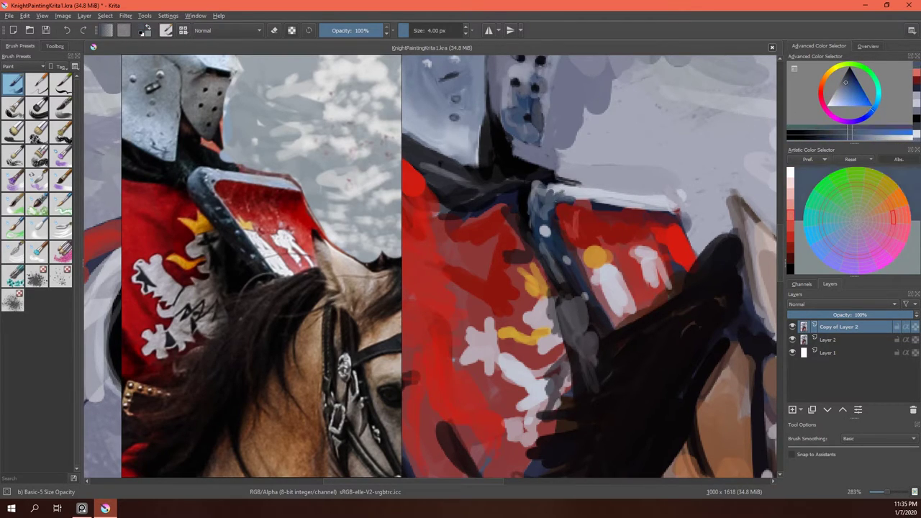
ctrl+click(571, 189)
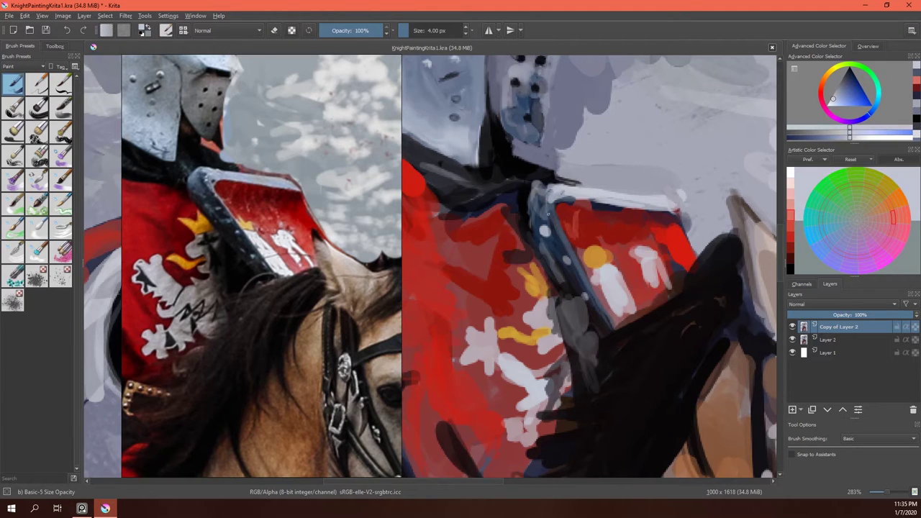
drag(565, 206, 588, 292)
Add light strokes near the shield's yellow patch and darken its top with red.
ctrl+click(698, 182)
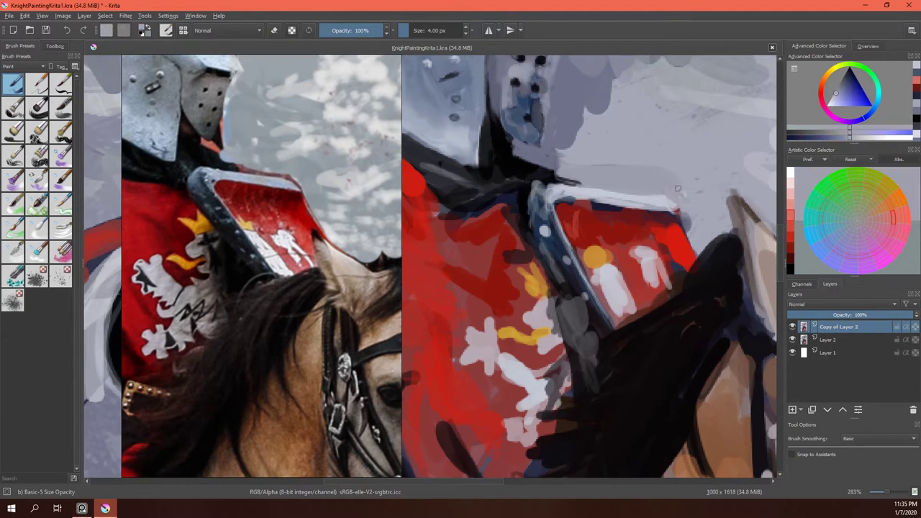
ctrl+click(681, 209)
drag(587, 268, 606, 303)
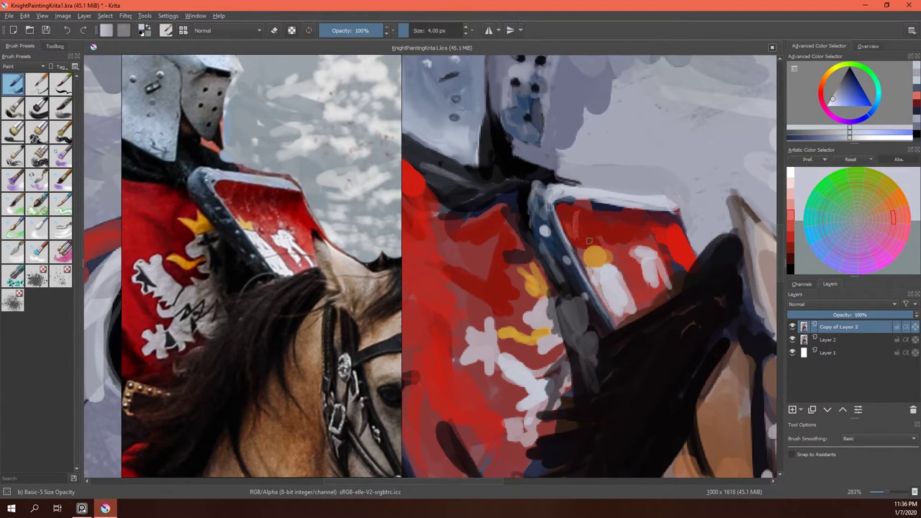
ctrl+click(609, 252)
drag(589, 241, 603, 259)
Touch up the yellow crest, cover stray strokes with red, and repaint the white figure.
ctrl+click(597, 260)
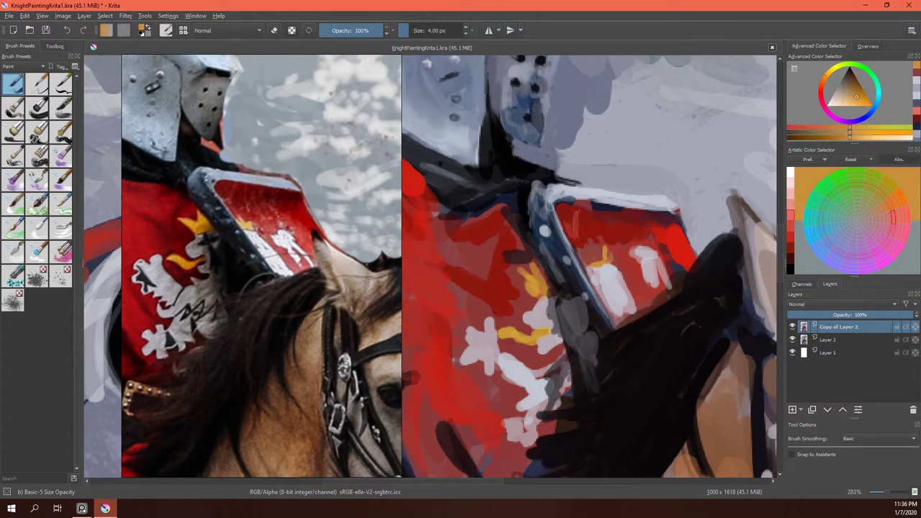
ctrl+click(633, 238)
mouse_move(664, 295)
mouse_down()
mouse_move(641, 252)
mouse_move(650, 263)
mouse_up()
ctrl+click(653, 269)
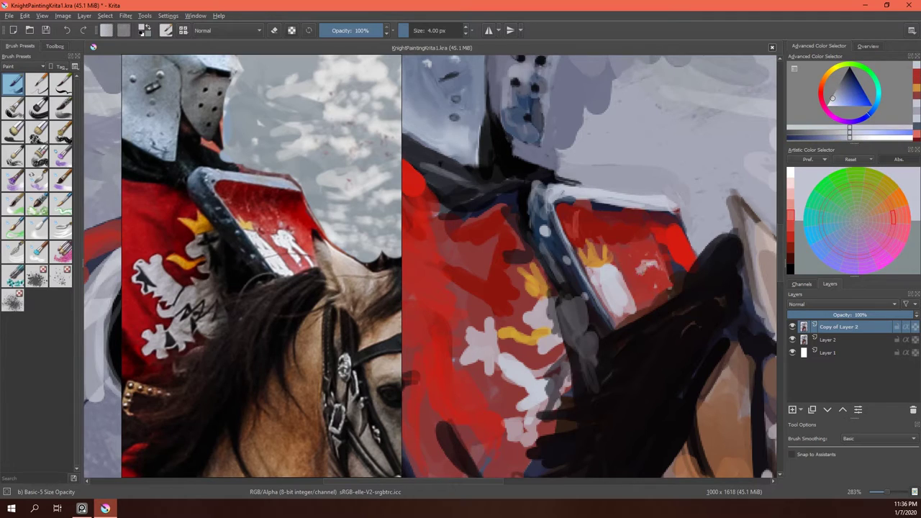
ctrl+click(651, 279)
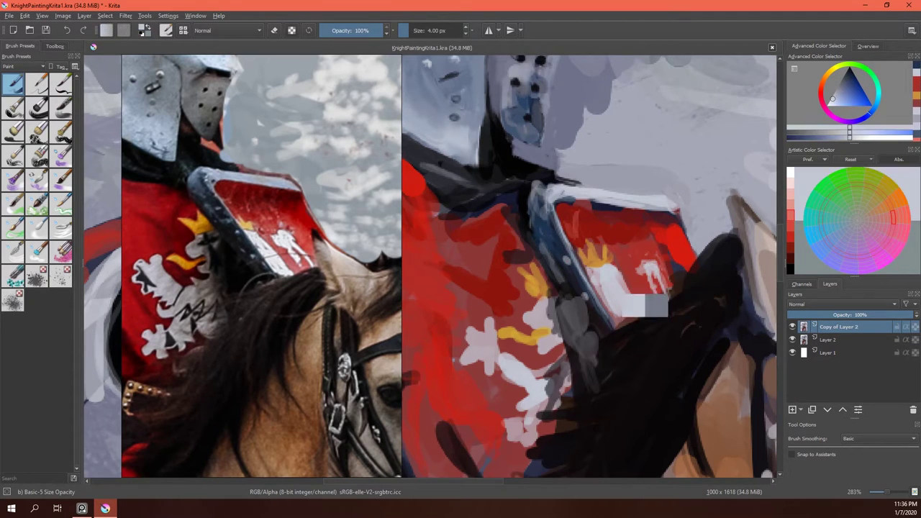
drag(656, 295, 649, 269)
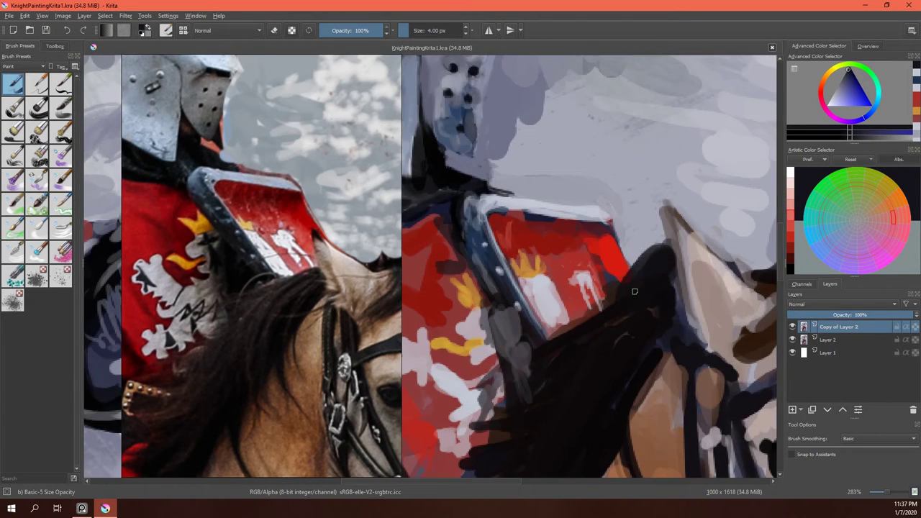
Paint saturated skin-orange strokes along the horse's cheek edge with a smaller Dry Brushing brush.
drag(700, 297, 526, 147)
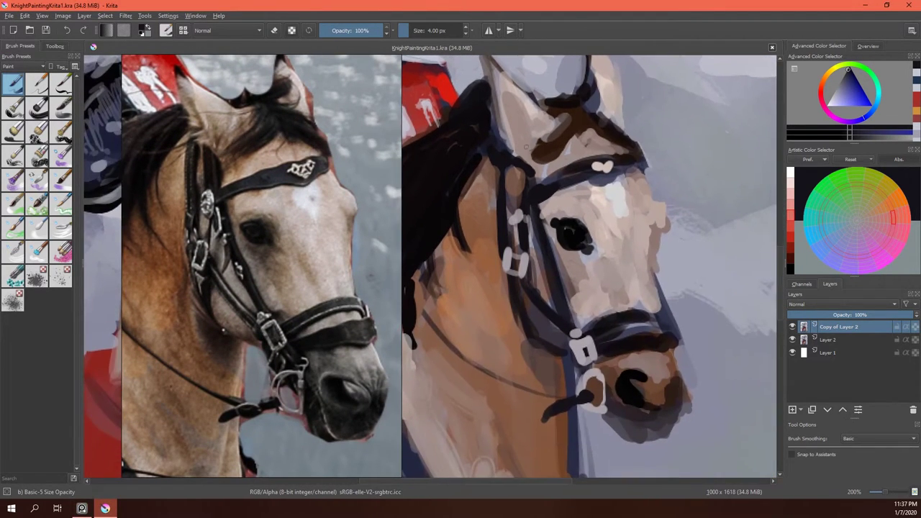
click(38, 155)
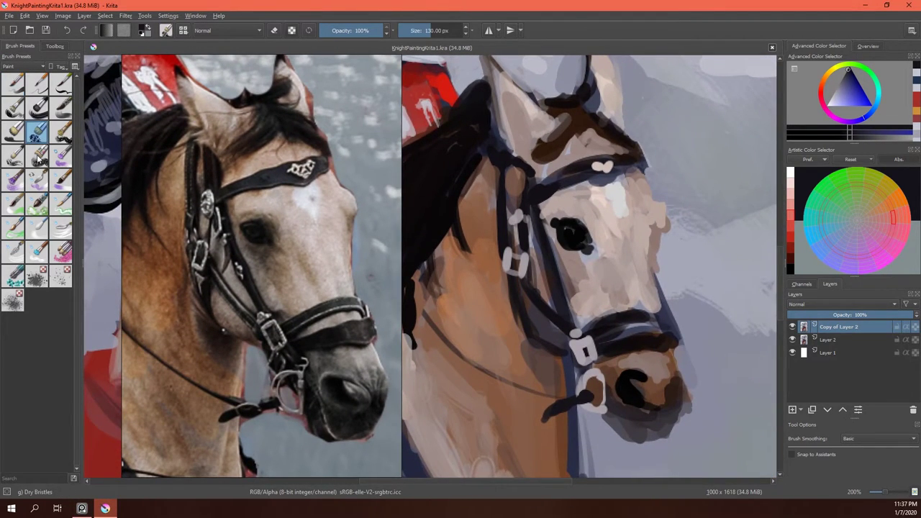
ctrl+click(604, 207)
key(slash)
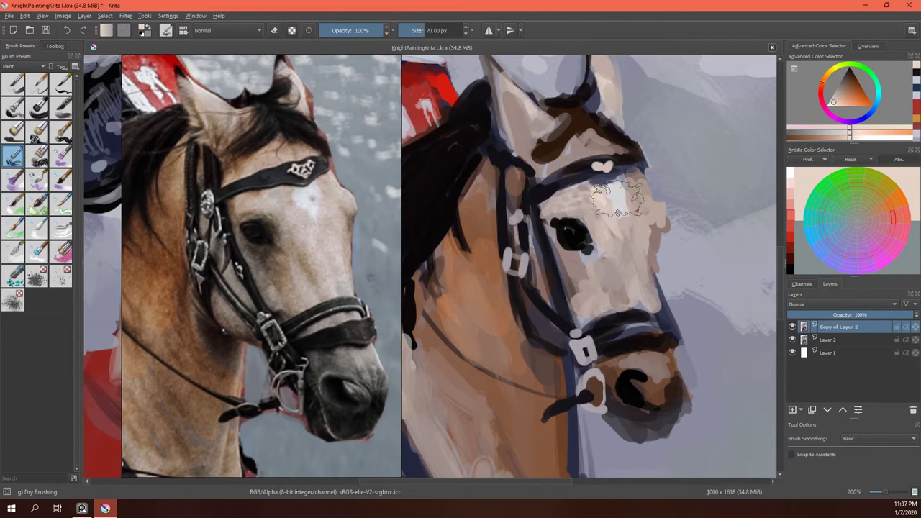
ctrl+click(630, 197)
key(bracketleft)
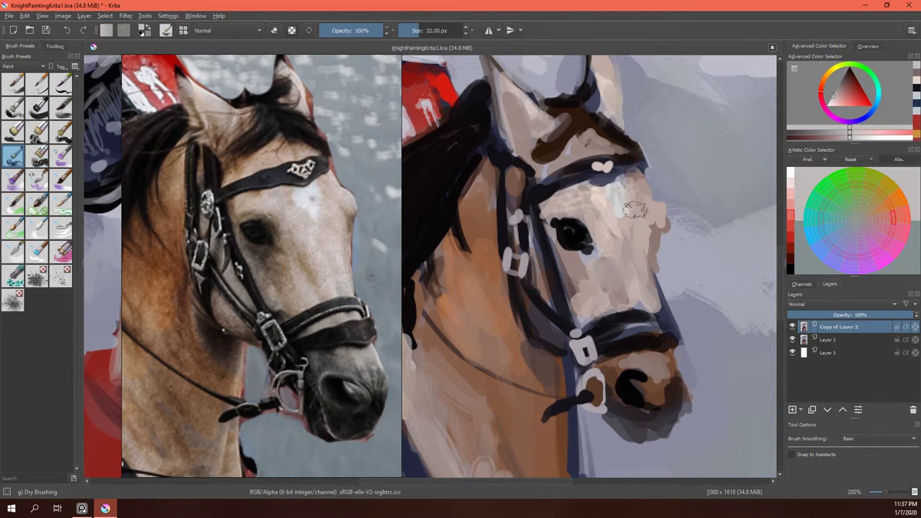
ctrl+click(648, 203)
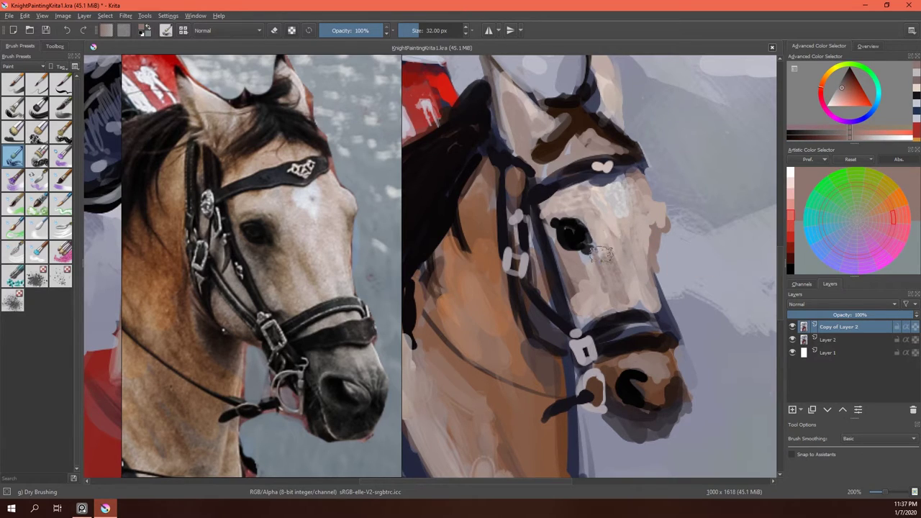
key(bracketleft)
key(bracketleft)
key(bracketleft)
key(bracketleft)
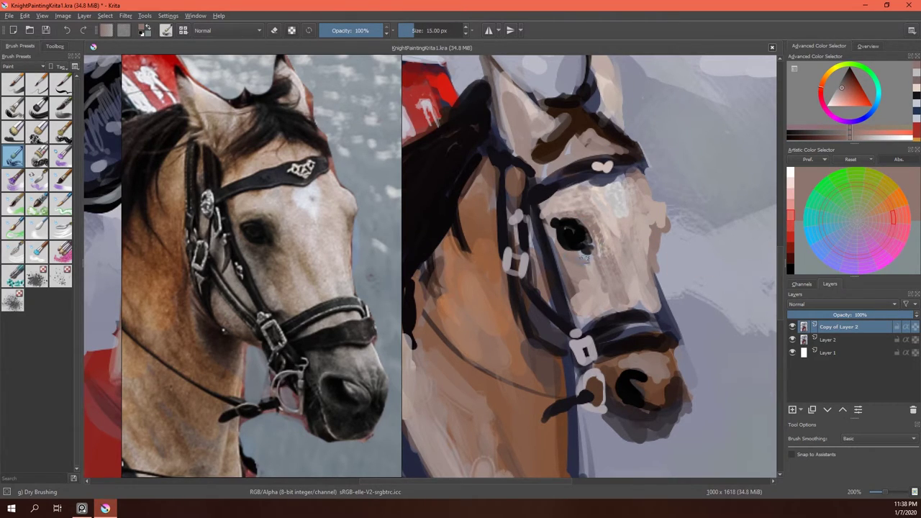
ctrl+click(660, 223)
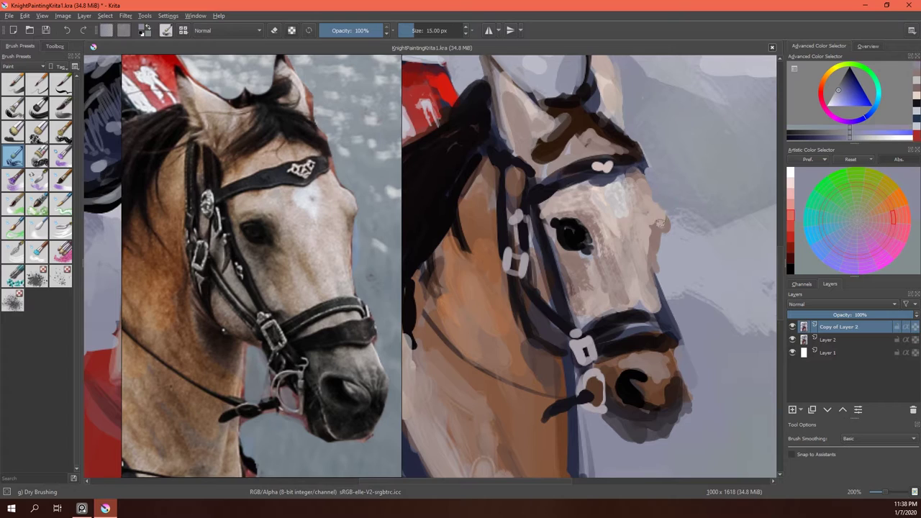
ctrl+click(651, 223)
mouse_move(669, 216)
mouse_down()
mouse_move(672, 234)
mouse_move(646, 257)
mouse_up()
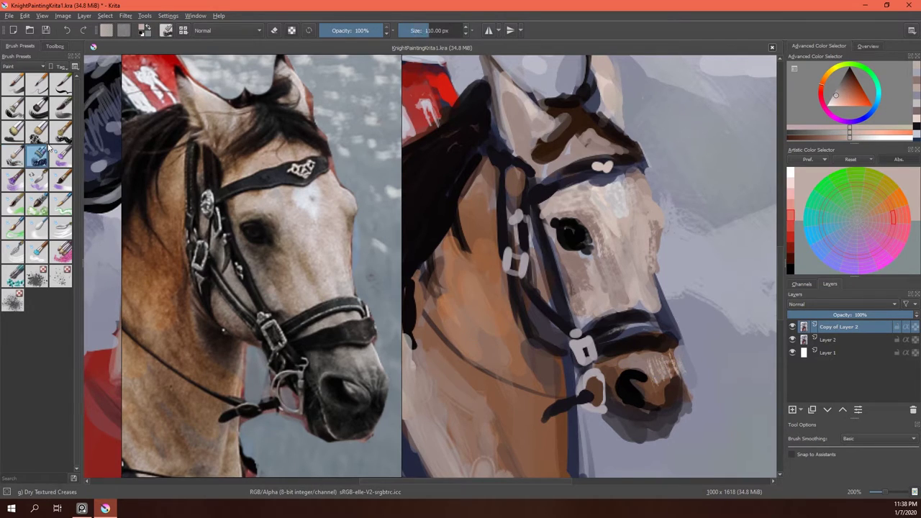
With a small Bristles-1 Details brush, paint dark magenta and dark strokes over the bridle.
click(38, 108)
click(59, 85)
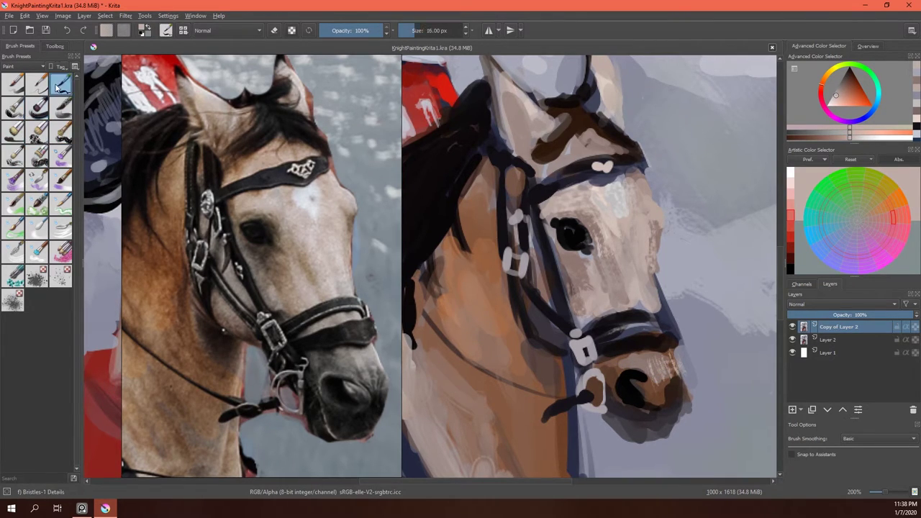
key([)
ctrl+click(594, 339)
drag(583, 337, 583, 364)
ctrl+click(572, 346)
key([)
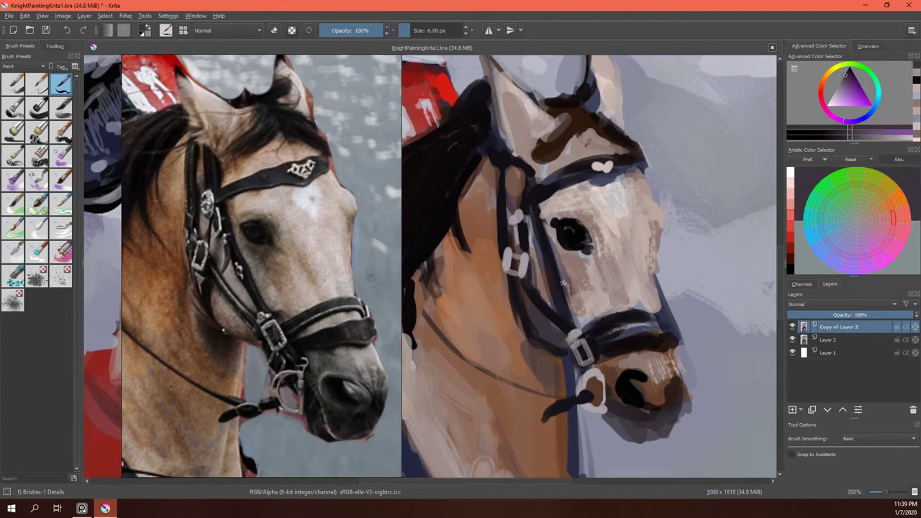
ctrl+click(541, 247)
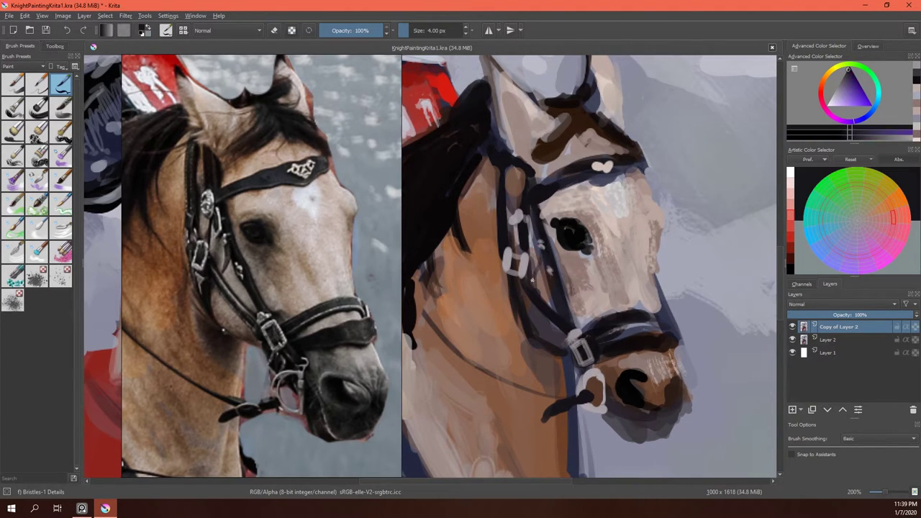
drag(536, 252, 538, 282)
Add a light stroke above the eye and dark brown strokes on the forelock and brow.
ctrl+click(648, 230)
drag(558, 226, 574, 224)
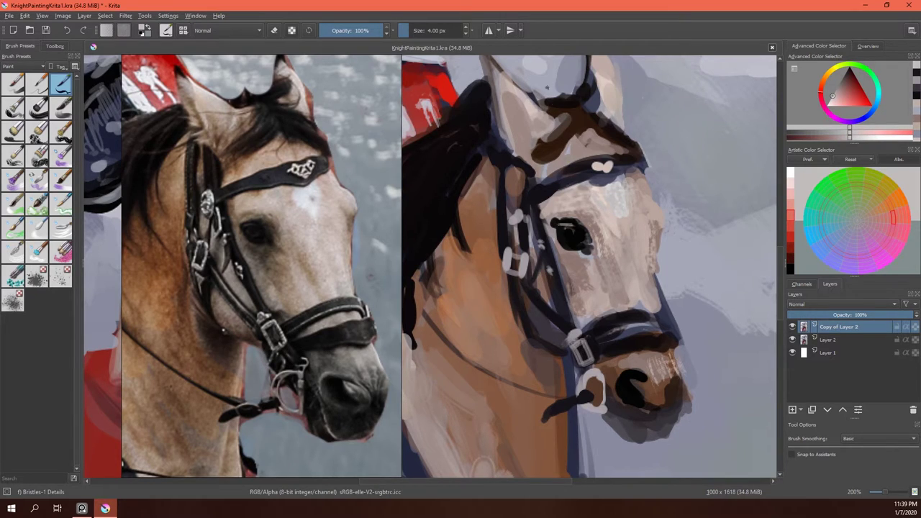
ctrl+click(567, 108)
mouse_move(569, 115)
mouse_down()
mouse_move(531, 141)
mouse_move(504, 127)
mouse_up()
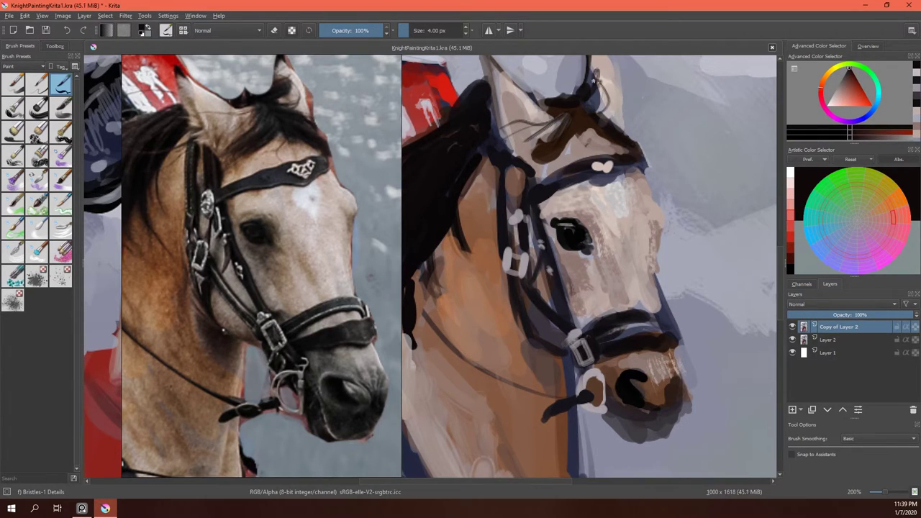
mouse_move(568, 135)
mouse_down()
mouse_move(546, 189)
mouse_move(541, 166)
mouse_move(515, 154)
mouse_up()
Repaint the forehead ornament in light pinkish-white and brighten the forehead with light peach.
ctrl+click(561, 165)
ctrl+click(533, 144)
ctrl+click(608, 188)
drag(595, 168, 603, 175)
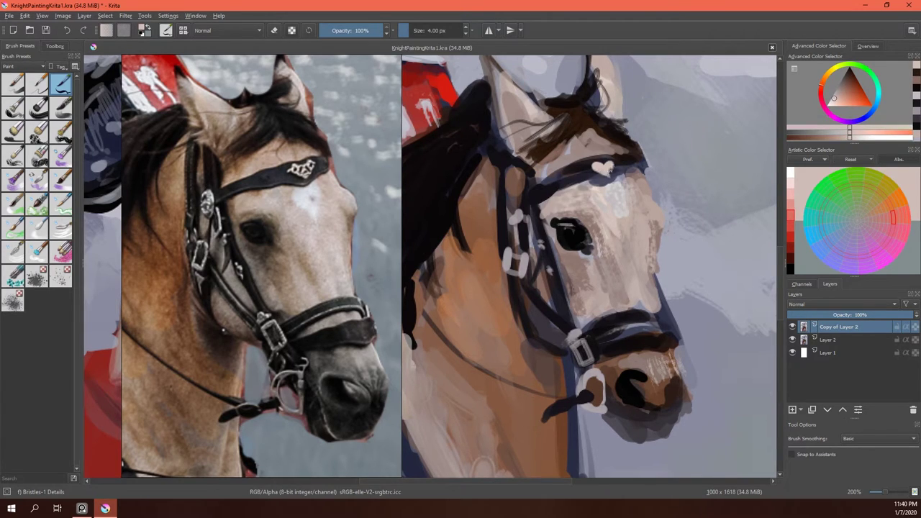
ctrl+click(595, 169)
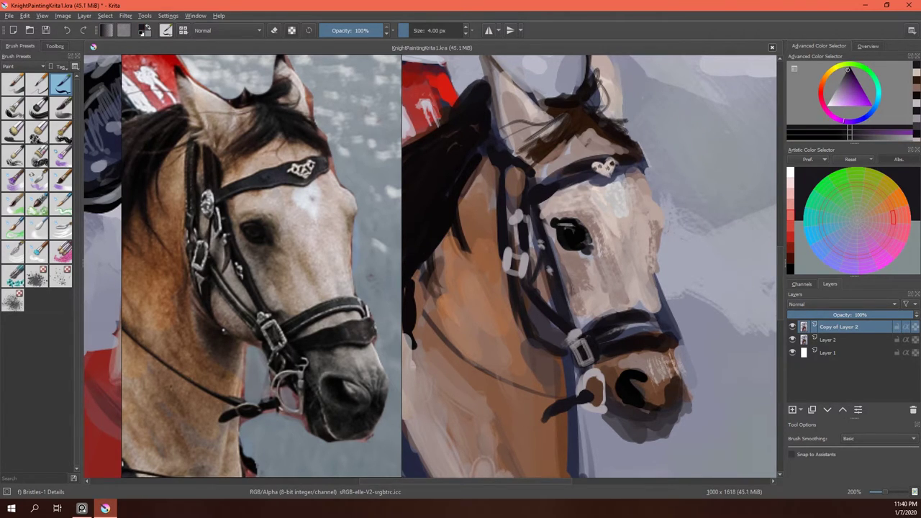
ctrl+click(606, 166)
drag(615, 183, 651, 197)
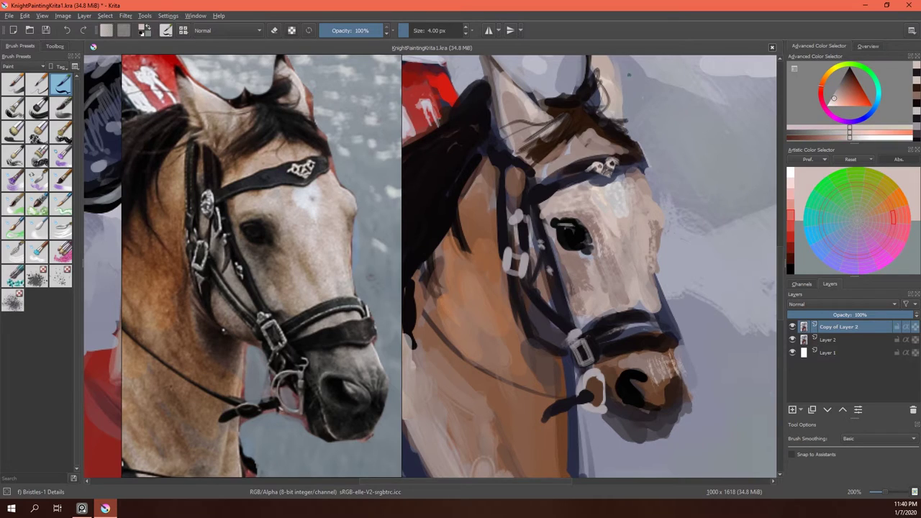
Add light lavender-grey to the bridle cheekpiece, a thin dark bridle line, and darken under the eye.
ctrl+click(515, 195)
drag(515, 195, 518, 213)
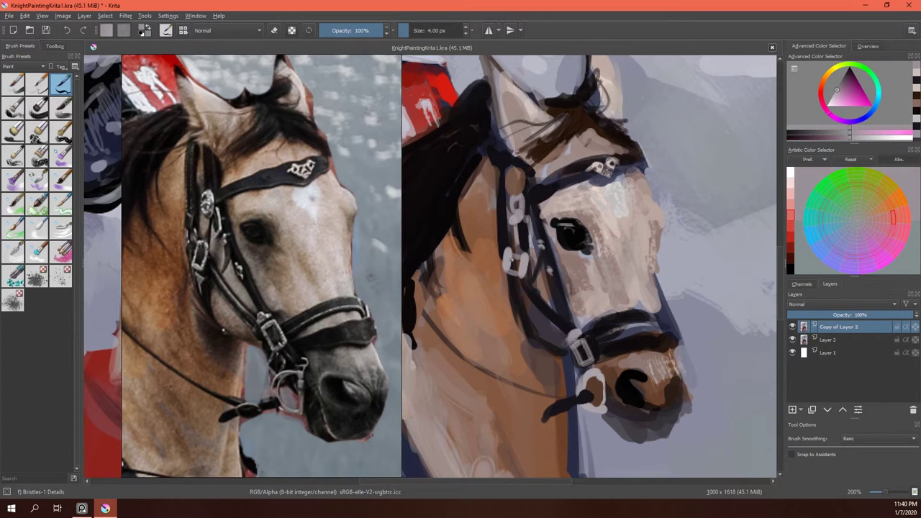
ctrl+click(507, 271)
ctrl+click(599, 193)
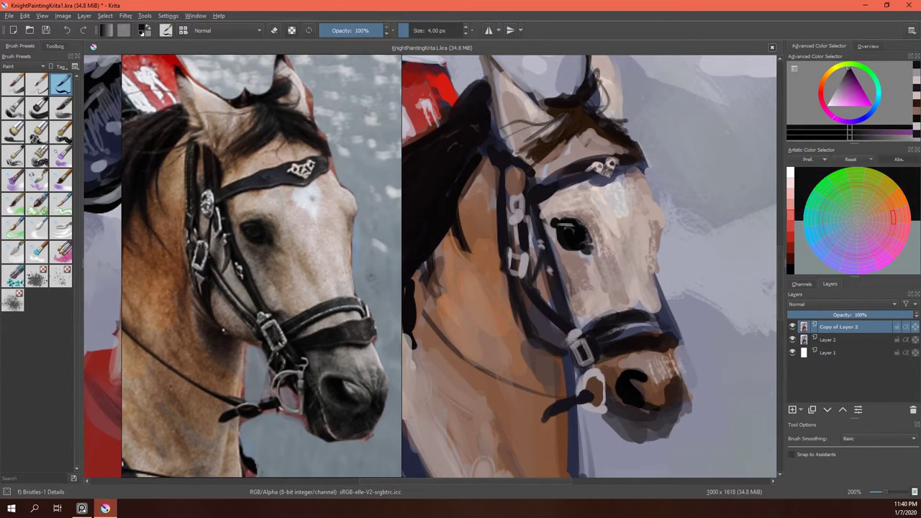
drag(546, 200, 546, 217)
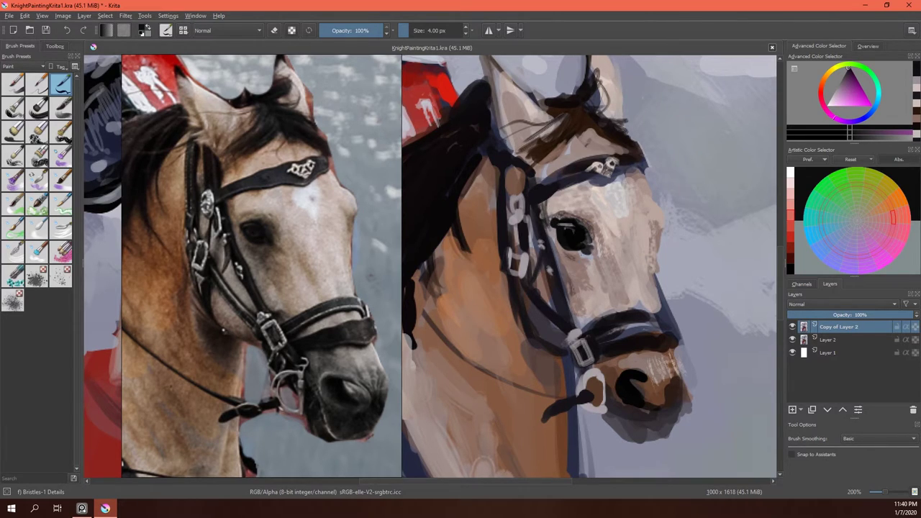
drag(583, 286, 558, 243)
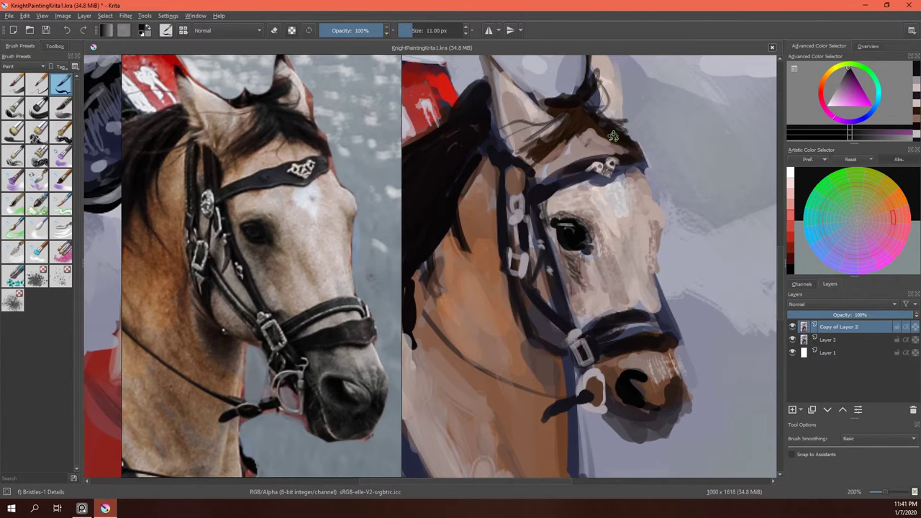
Paint light pink strokes on the ear and orange-brown strokes near the forelock.
ctrl+click(536, 117)
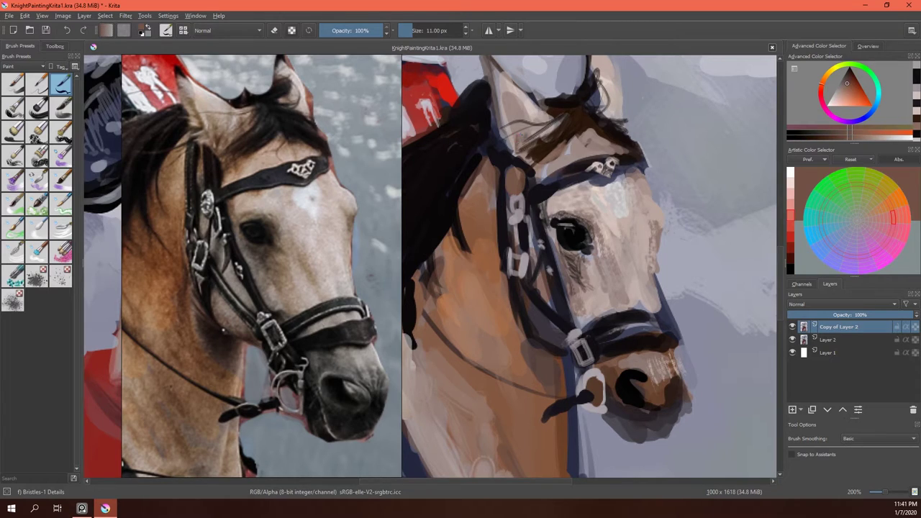
drag(531, 149, 501, 103)
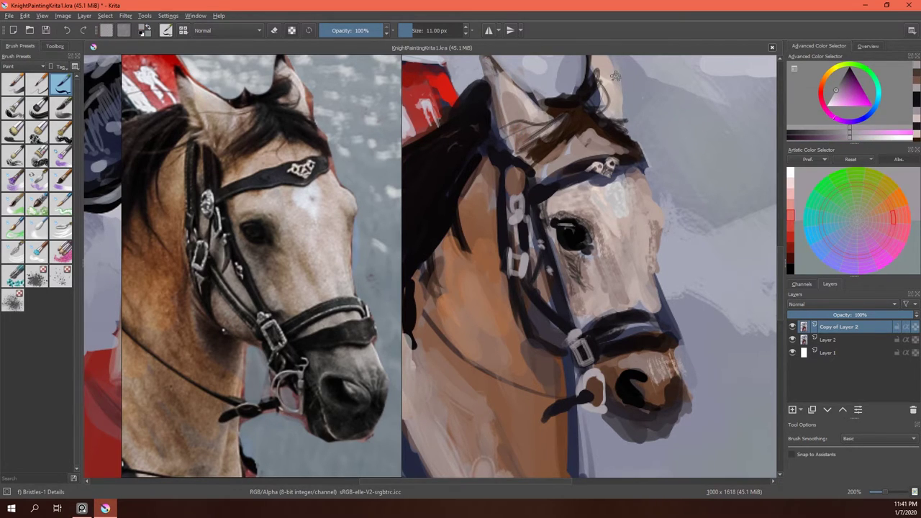
ctrl+click(578, 101)
drag(630, 136, 621, 95)
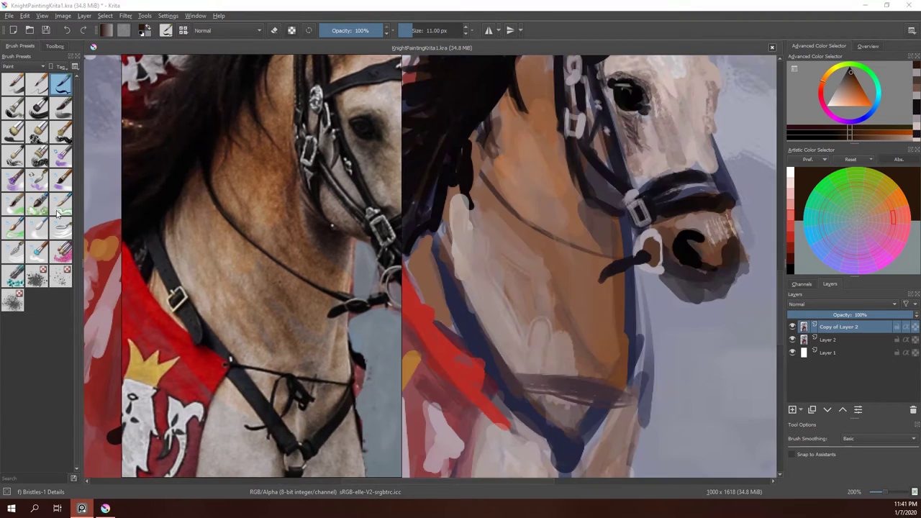
Cover the chest and neck with light beige strokes using the Dry Bristles brush at 68 px.
click(37, 131)
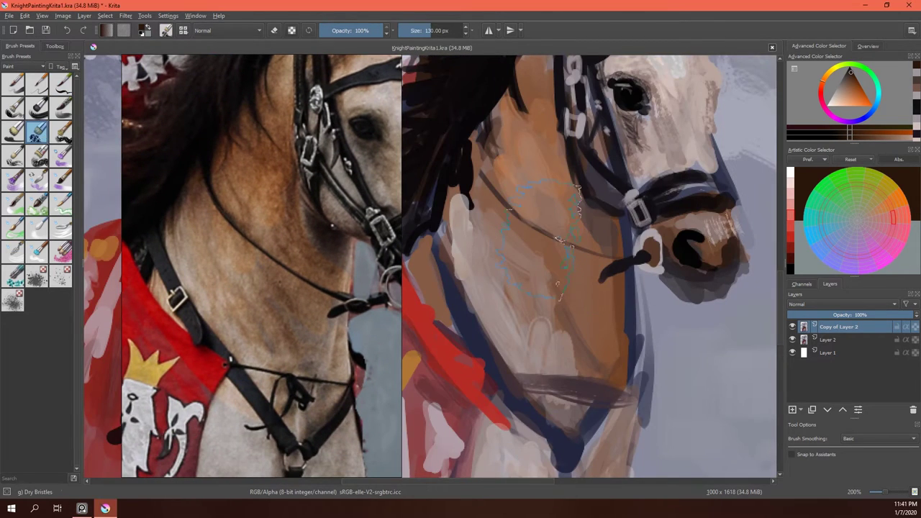
ctrl+click(533, 274)
mouse_move(565, 164)
mouse_down()
mouse_move(530, 279)
mouse_move(496, 194)
mouse_up()
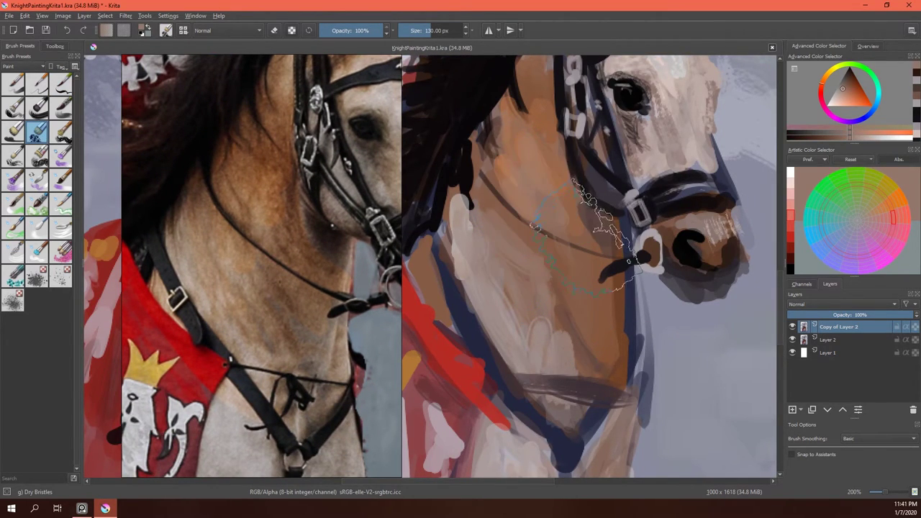
click(854, 92)
click(846, 89)
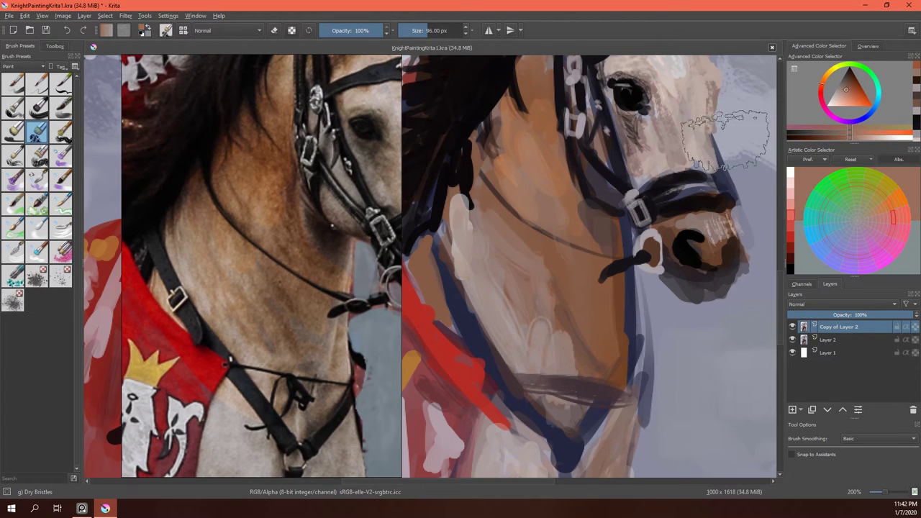
key(bracketleft)
key(bracketleft)
key(bracketleft)
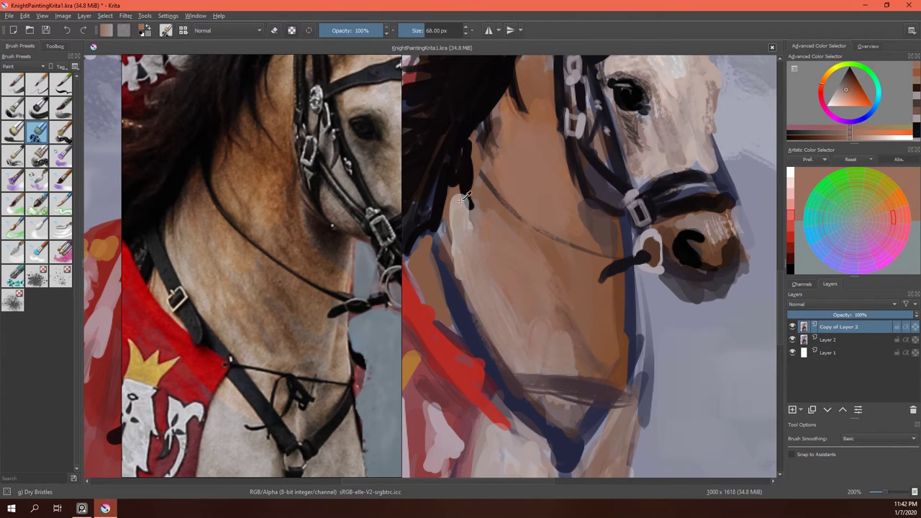
ctrl+click(569, 345)
drag(504, 267, 633, 389)
drag(532, 209, 619, 360)
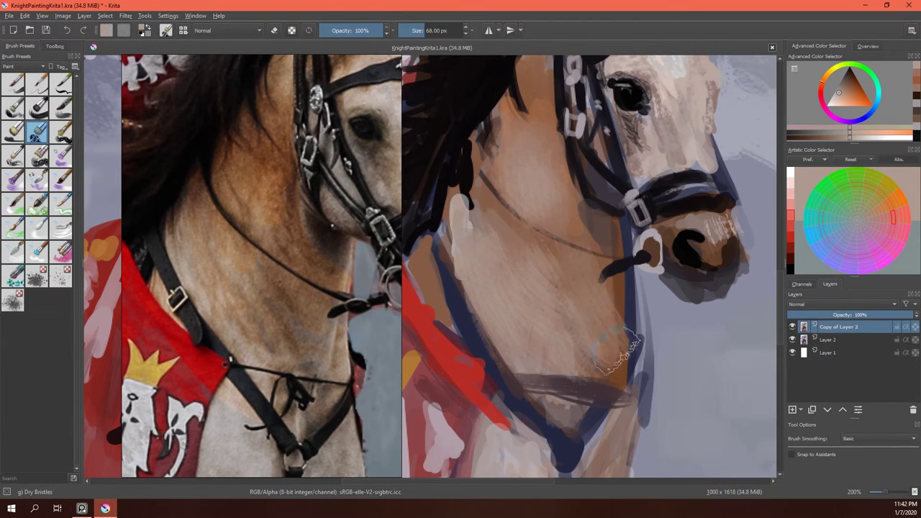
Stroke purplish grey on the noseband with the 4 px Bristles-1 Details brush, sampling its tones.
ctrl+click(608, 220)
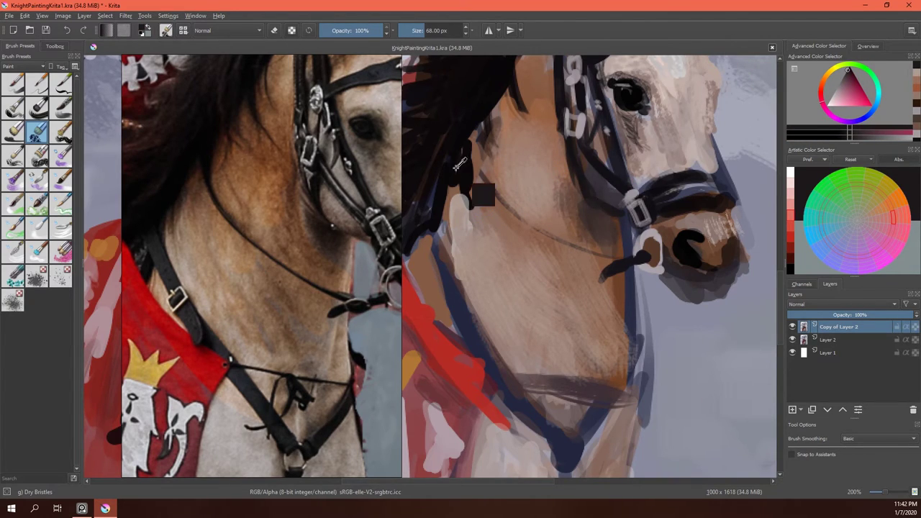
ctrl+click(626, 223)
click(62, 84)
mouse_move(585, 226)
shift+mouse_down()
mouse_move(480, 176)
mouse_move(596, 259)
shift+mouse_up()
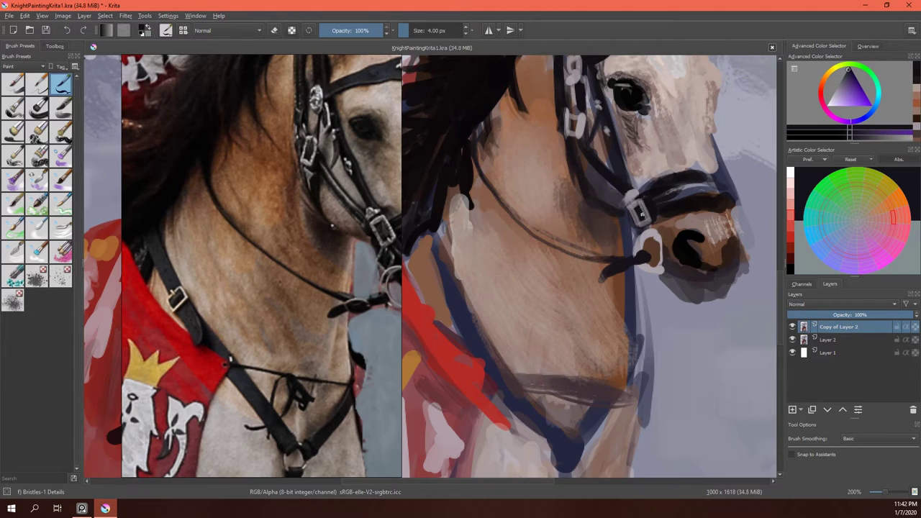
ctrl+click(642, 214)
ctrl+click(650, 247)
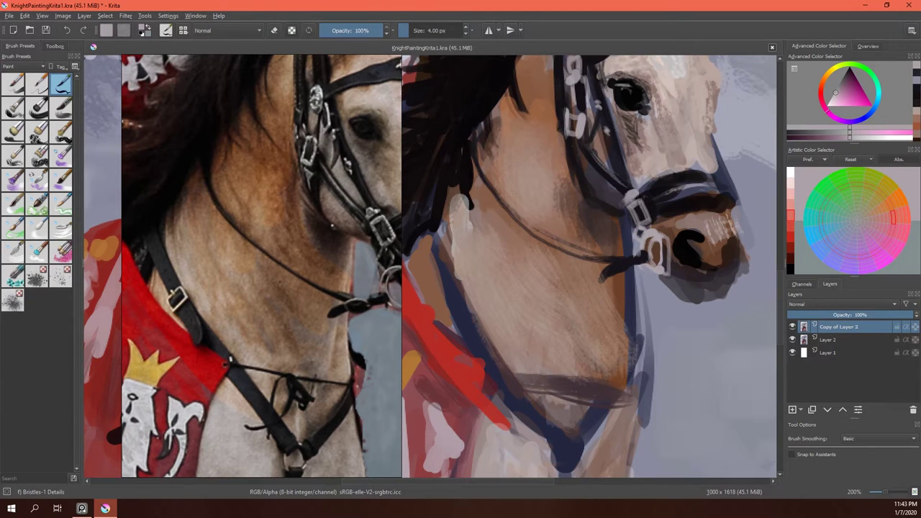
Paint a dark blue line down the neck edge with a slightly larger Basic-5 Size Opacity brush.
ctrl+click(742, 259)
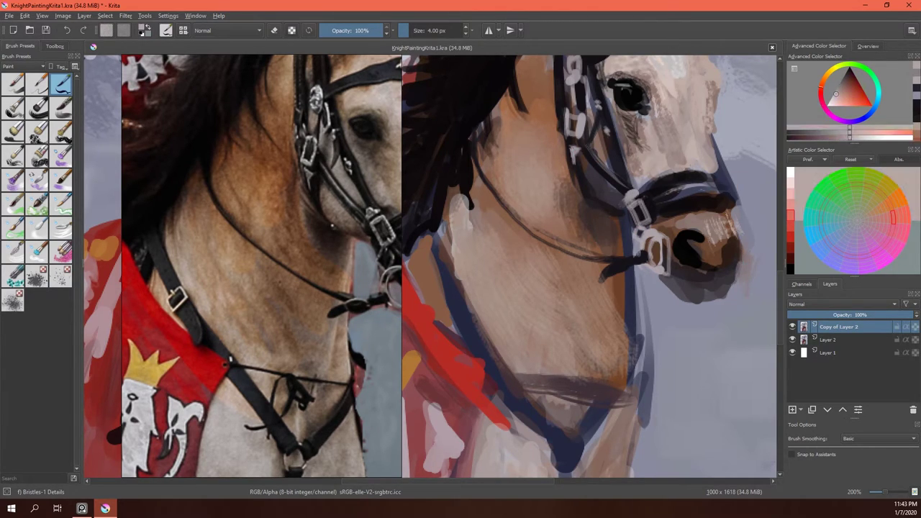
ctrl+click(718, 151)
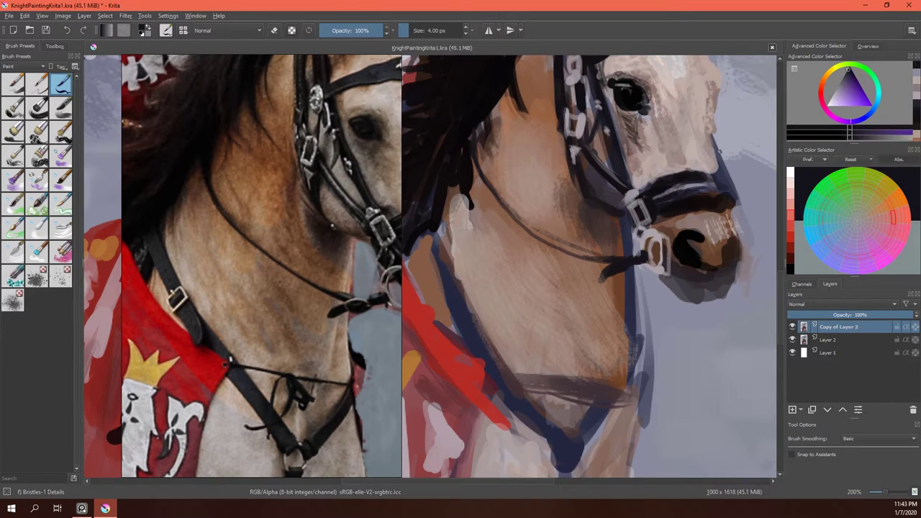
ctrl+click(579, 115)
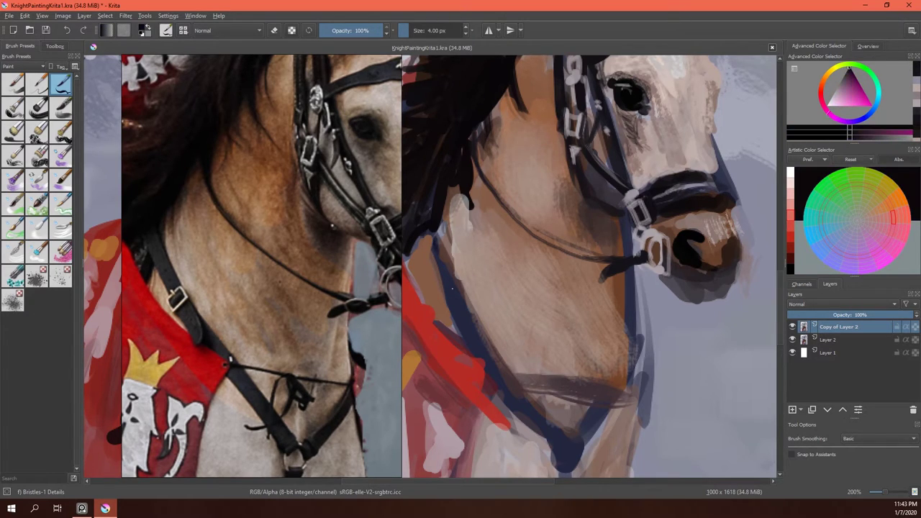
key(])
key(slash)
mouse_move(433, 234)
mouse_down()
mouse_move(572, 459)
mouse_move(634, 276)
mouse_up()
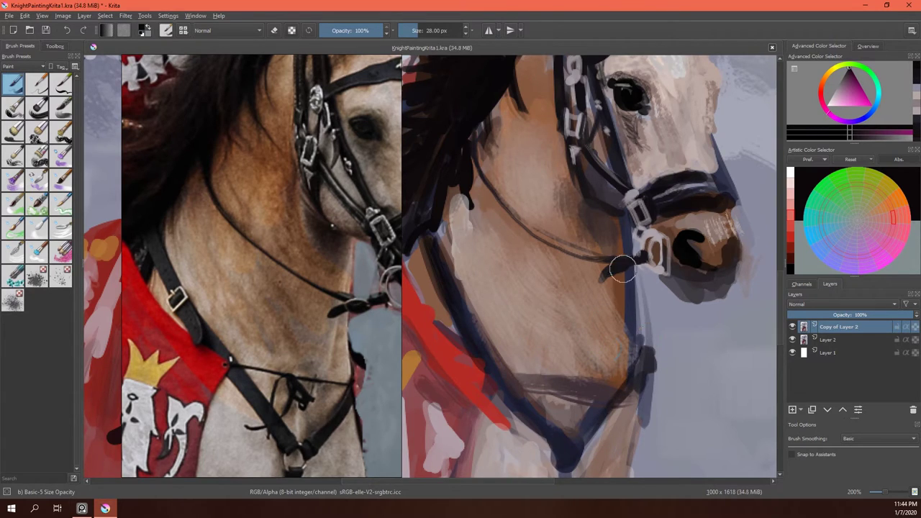
With a smaller brush, add blue-grey and faint light pink strokes along the neck edge.
key(bracketleft)
key(bracketleft)
key(bracketleft)
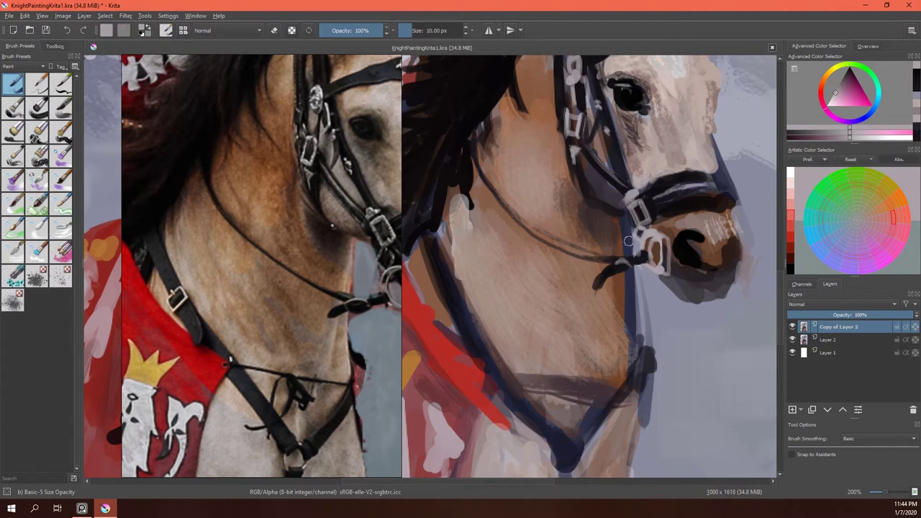
ctrl+click(651, 375)
drag(647, 377, 651, 428)
ctrl+click(637, 291)
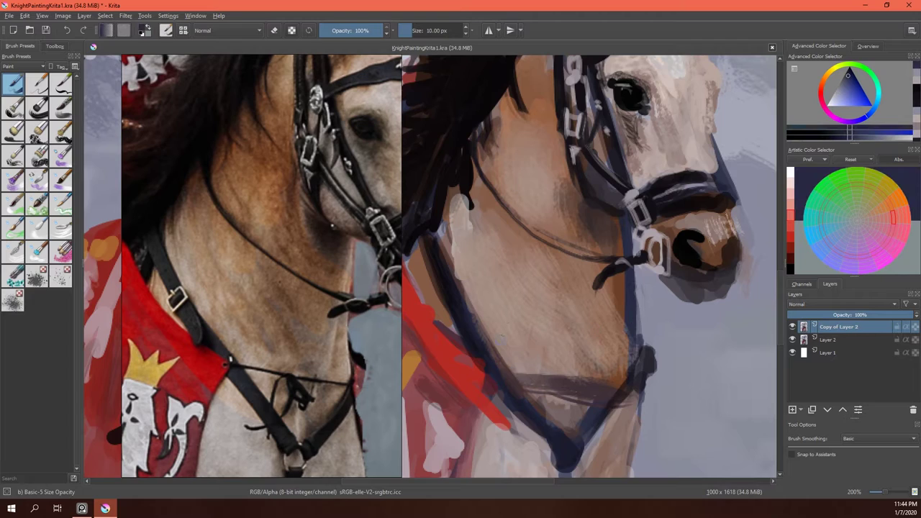
ctrl+click(583, 117)
mouse_move(448, 311)
mouse_down()
mouse_move(452, 289)
mouse_move(416, 259)
mouse_move(434, 314)
mouse_up()
ctrl+click(468, 339)
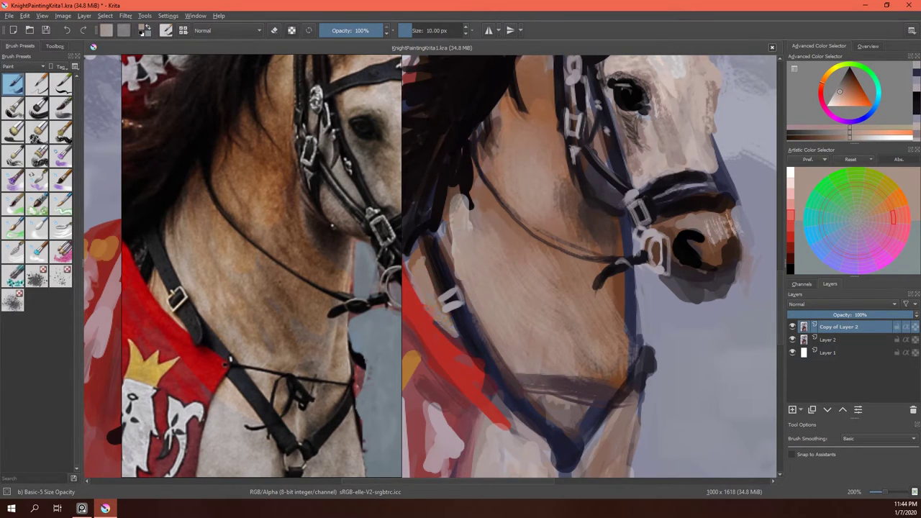
ctrl+click(460, 300)
mouse_move(464, 344)
mouse_down()
mouse_move(481, 326)
mouse_move(514, 398)
mouse_up()
Sample the dark strap colour and paint a dark stroke along the neck strap.
ctrl+click(463, 317)
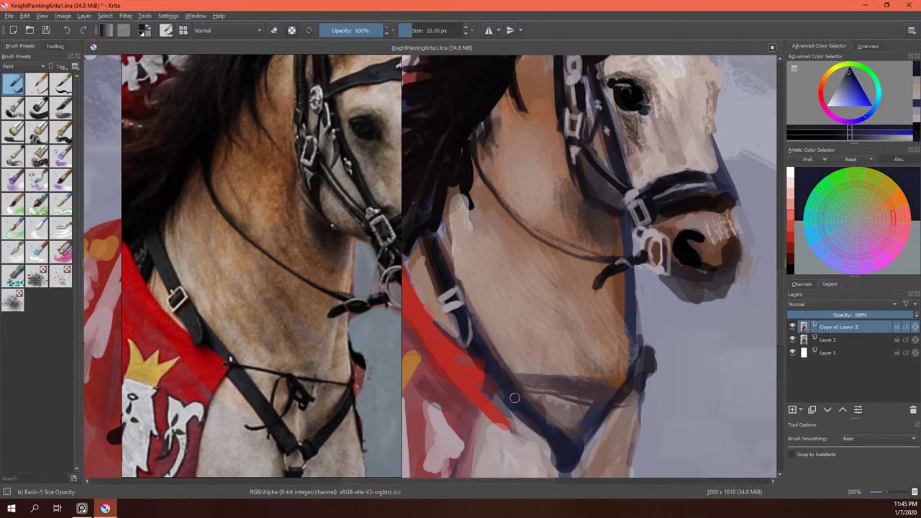
ctrl+click(489, 378)
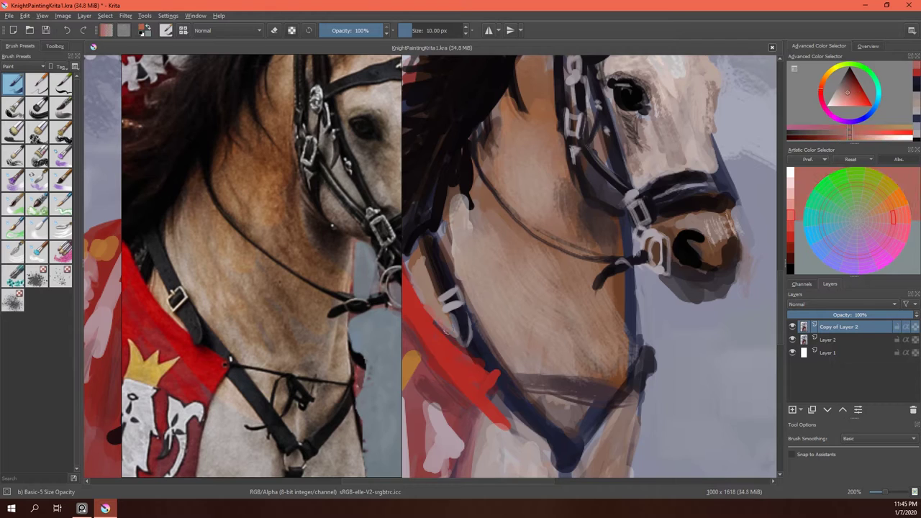
ctrl+click(503, 375)
mouse_move(502, 375)
mouse_down()
mouse_move(633, 389)
mouse_move(572, 410)
mouse_move(541, 466)
mouse_up()
Paint the dark vertical strap down the horse's chest.
scroll(618, 278, down, 5)
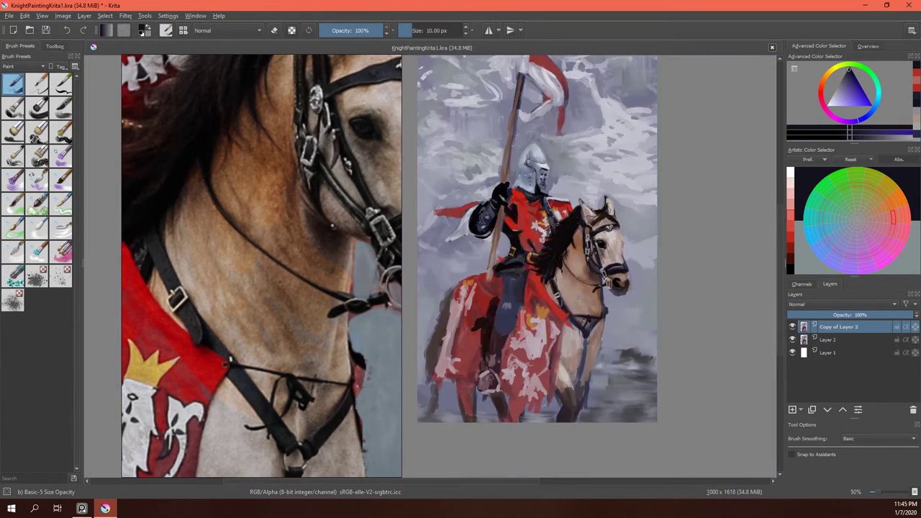
scroll(541, 302, up, 5)
scroll(277, 283, down, 5)
scroll(324, 310, up, 5)
scroll(375, 331, down, 5)
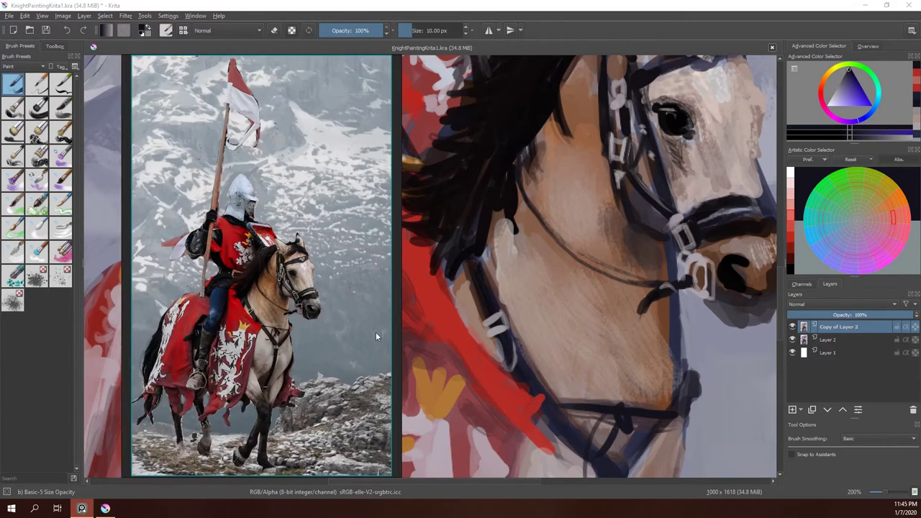
scroll(376, 331, up, 5)
scroll(644, 402, up, 2)
scroll(635, 228, down, 3)
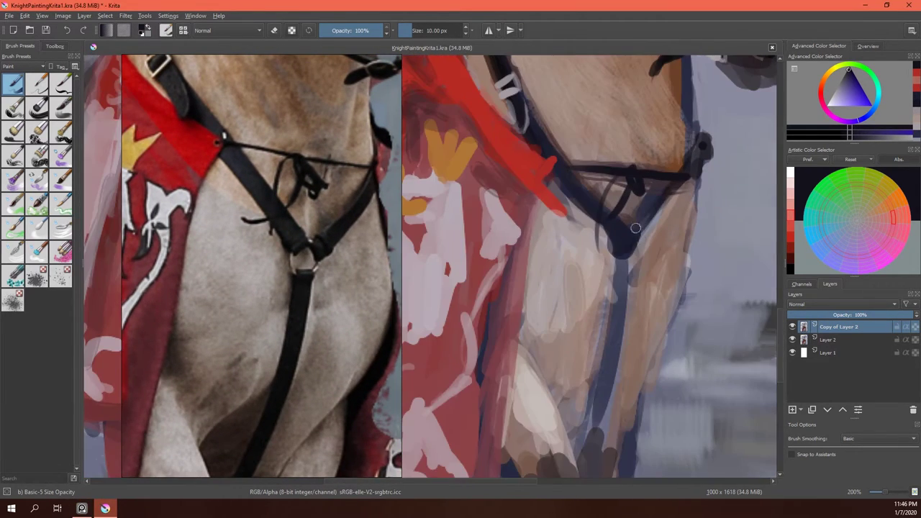
mouse_move(616, 264)
mouse_down()
mouse_move(604, 374)
mouse_move(582, 461)
mouse_up()
drag(610, 389, 580, 471)
drag(626, 265, 608, 375)
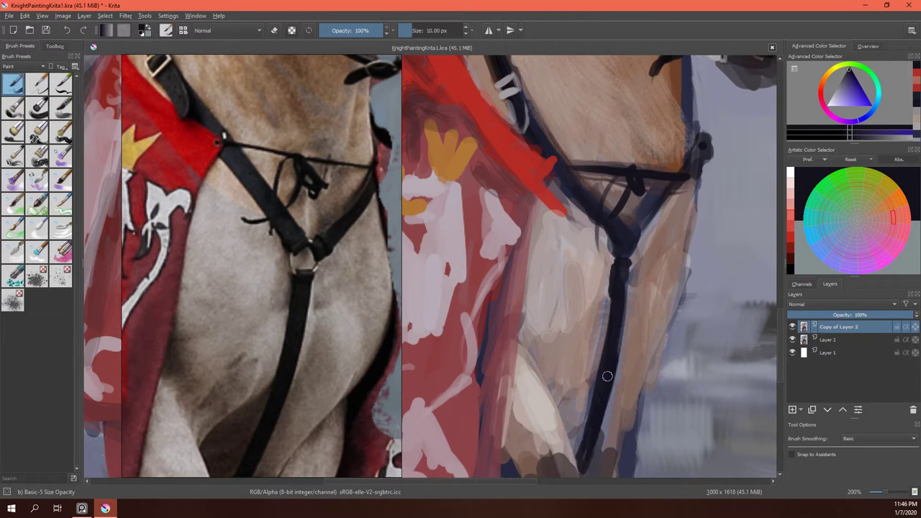
Add light pink highlights on the strap ring and darken the chest strap in dark blue.
ctrl+click(619, 245)
ctrl+click(687, 263)
key(bracketleft)
key(bracketleft)
key(bracketleft)
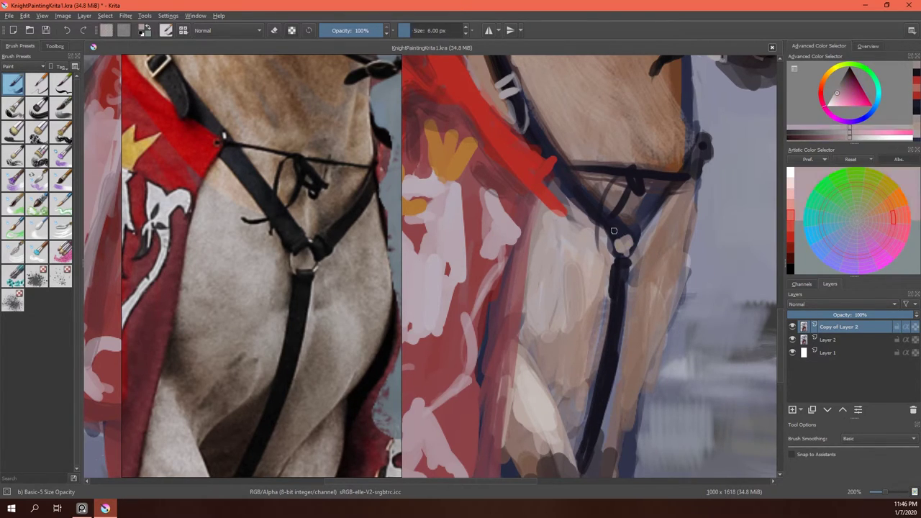
drag(628, 229, 630, 248)
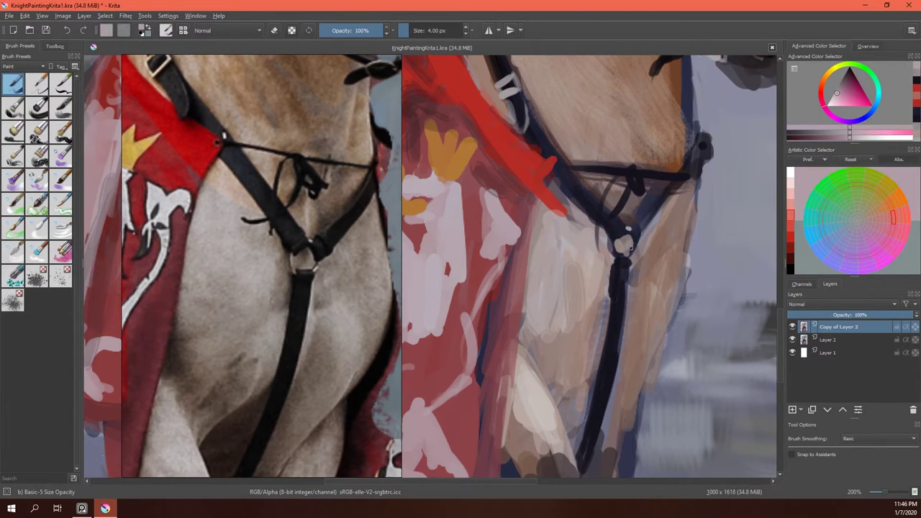
ctrl+click(675, 177)
drag(704, 144, 648, 220)
drag(696, 172, 642, 231)
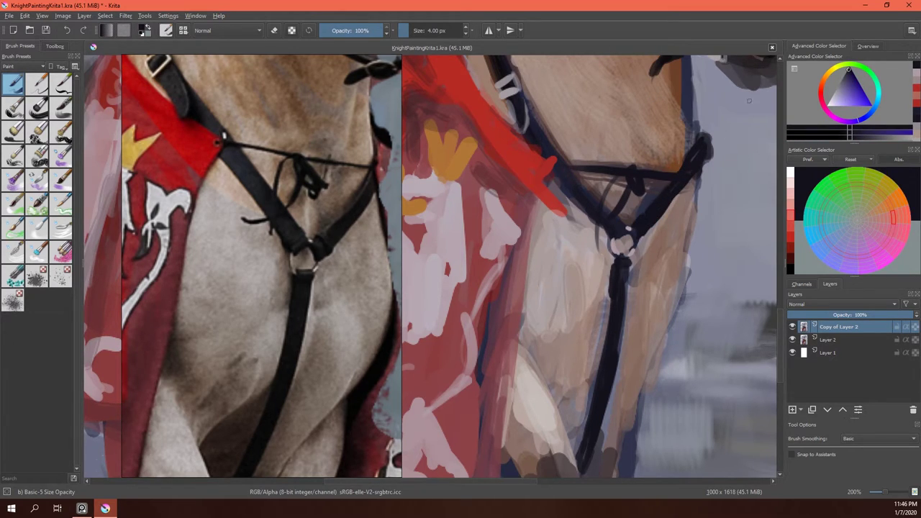
Glaze light beige over the chest and lower leg with Bristles-4 Glaze, then shade the leg dark.
ctrl+click(595, 266)
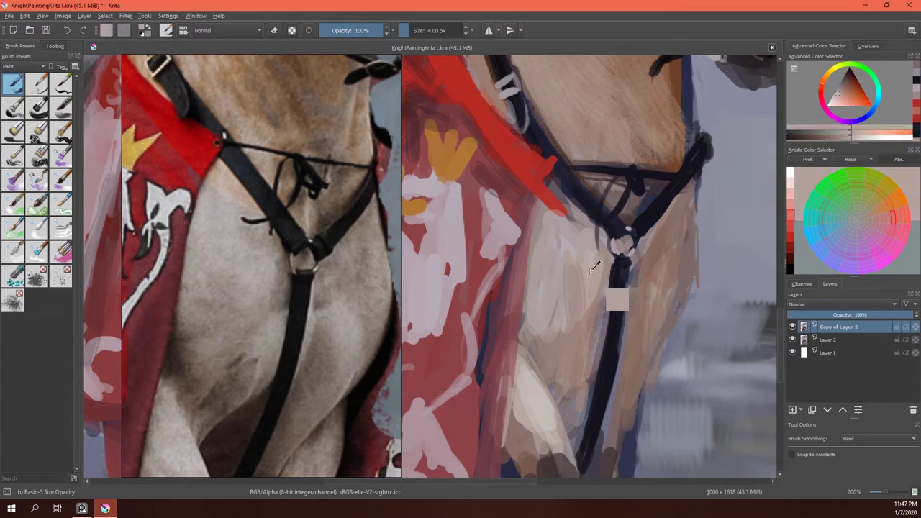
key(slash)
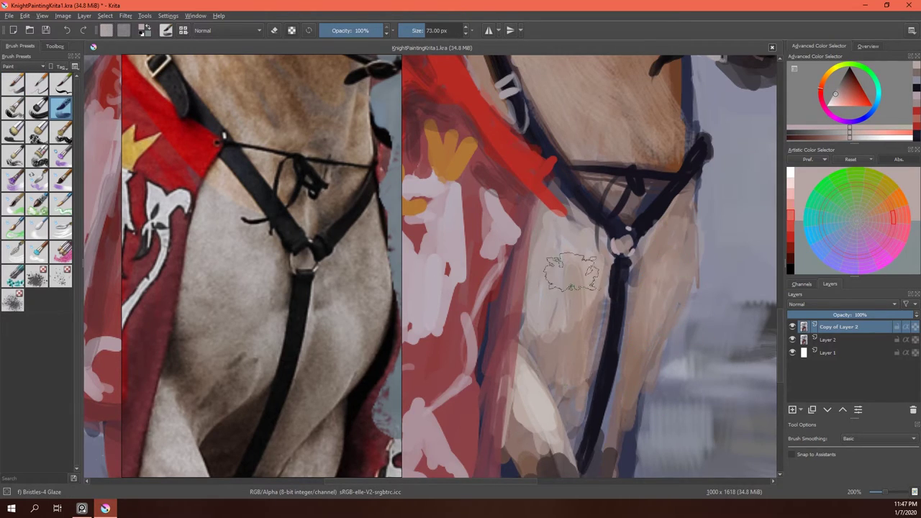
drag(571, 272, 576, 352)
drag(580, 309, 597, 367)
drag(524, 420, 550, 461)
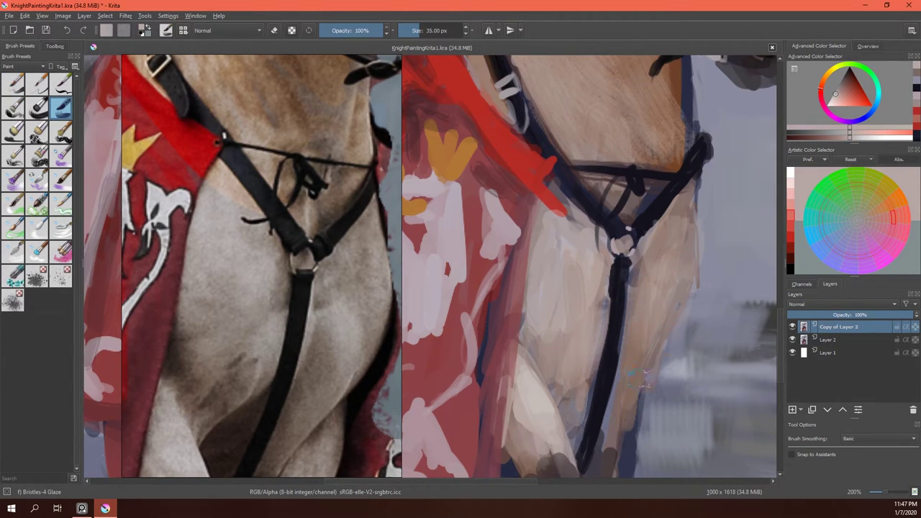
ctrl+click(615, 370)
drag(574, 392, 587, 441)
drag(568, 374, 626, 439)
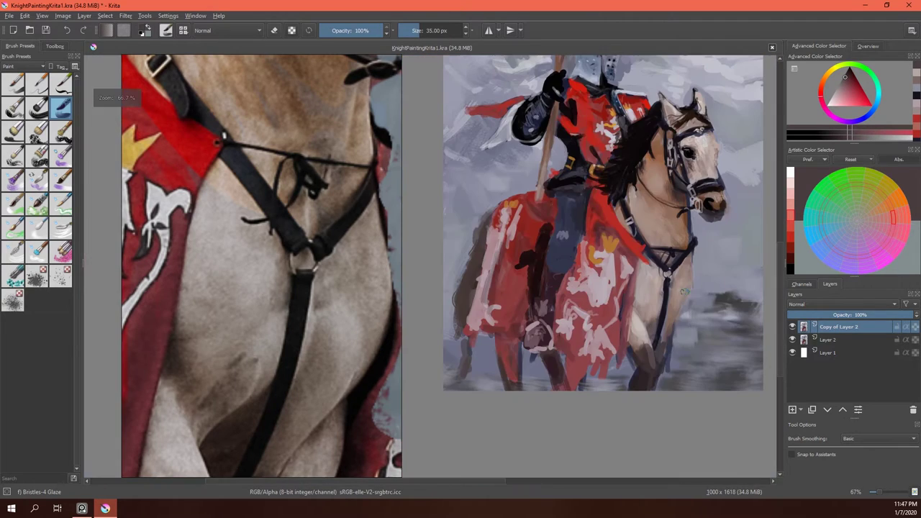
Glaze light strokes across the knight's gauntlet while framing the arm in the reference and painting.
scroll(620, 432, down, 3)
mouse_move(207, 206)
mouse_down()
mouse_move(377, 237)
mouse_move(316, 252)
mouse_move(417, 360)
mouse_up()
scroll(547, 244, up, 2)
scroll(547, 245, up, 2)
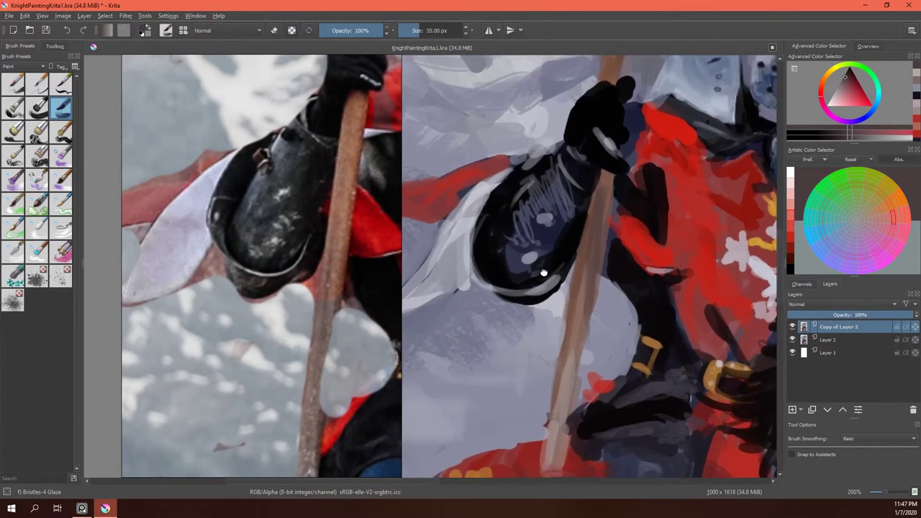
drag(519, 189, 548, 246)
drag(302, 180, 267, 252)
drag(574, 154, 587, 212)
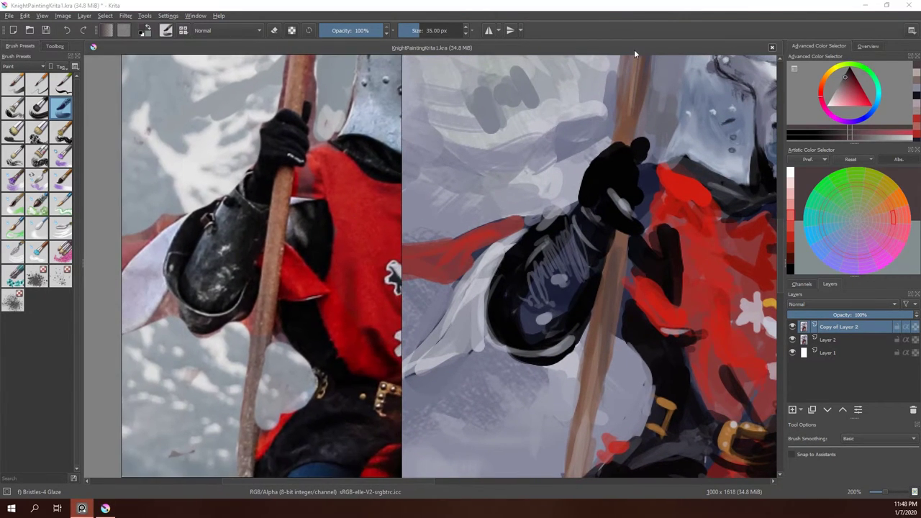
scroll(605, 166, down, 1)
drag(655, 183, 642, 173)
With the small Basic-5 brush, paint tan on the spear beside the hand and light grey near the glove.
key(comma)
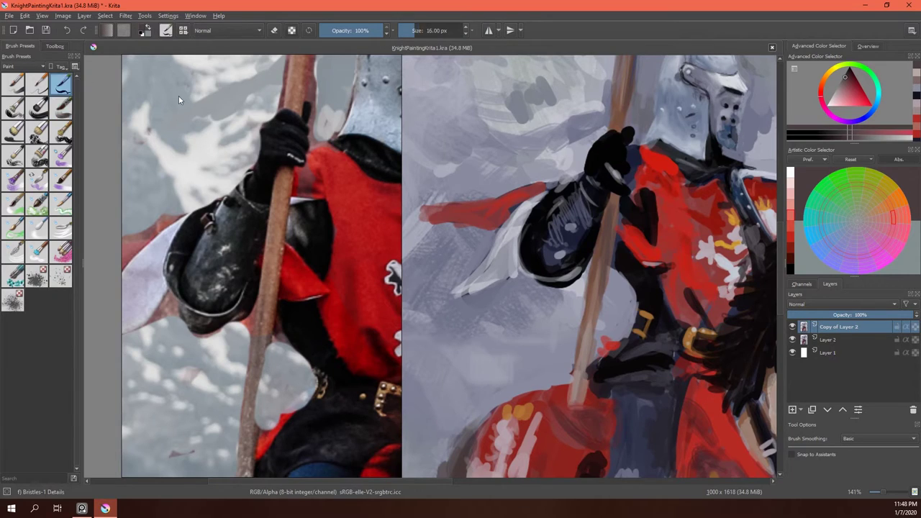
key(comma)
ctrl+click(613, 198)
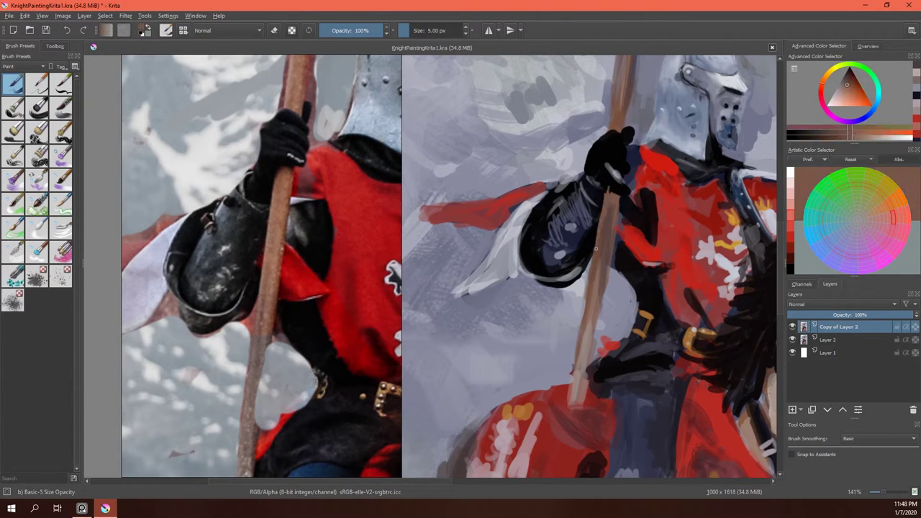
drag(612, 186, 640, 204)
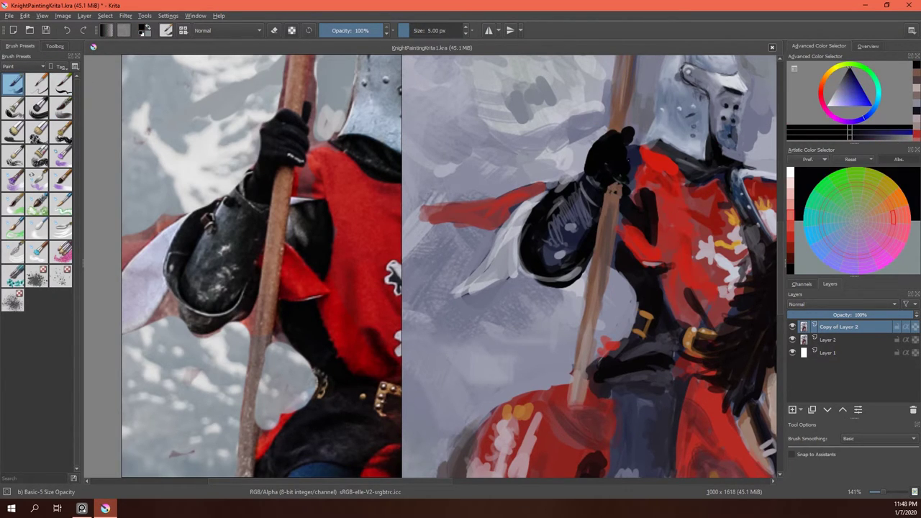
ctrl+click(623, 126)
drag(627, 113, 626, 145)
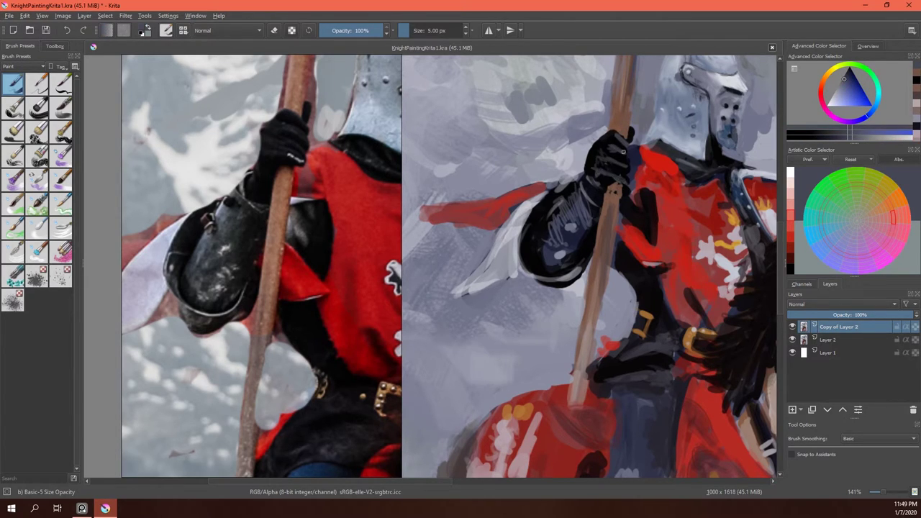
Paint glove-toned strokes along the glove and spear, a dark line under the arm, and light arm strokes.
ctrl+click(590, 173)
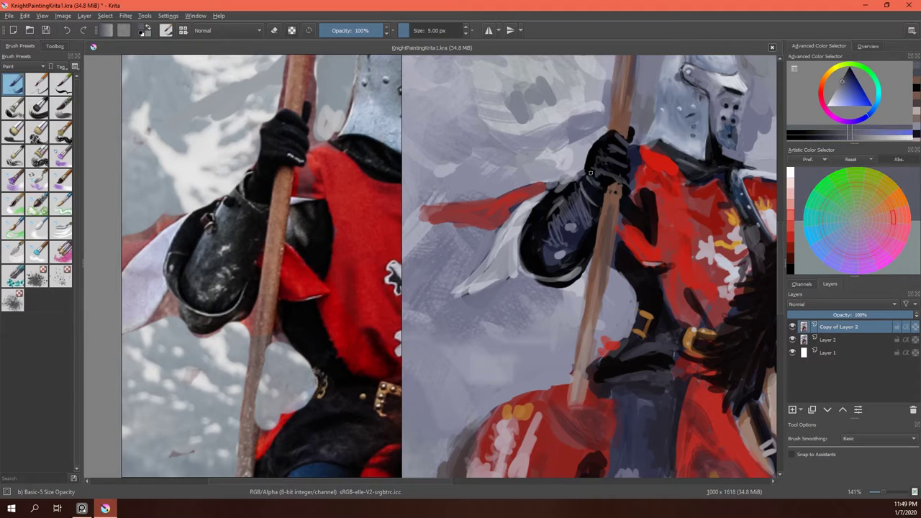
ctrl+click(606, 189)
ctrl+click(605, 237)
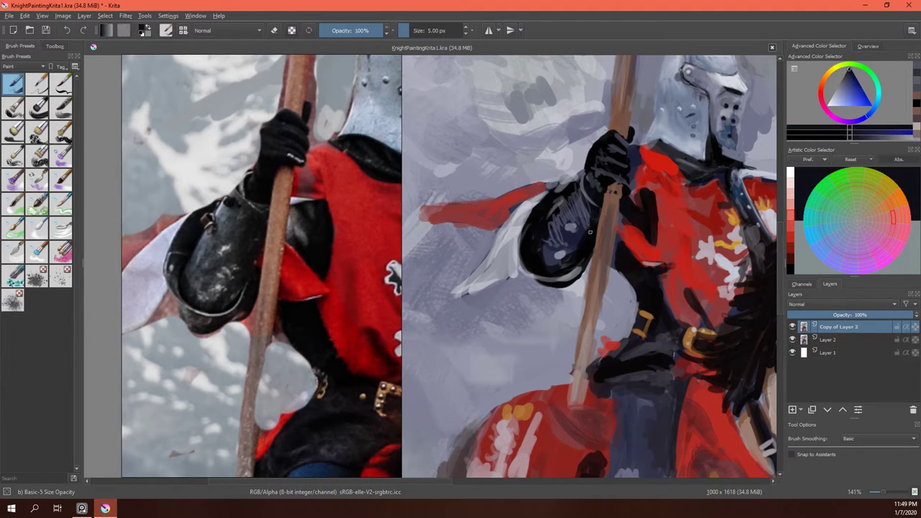
mouse_move(588, 208)
mouse_down()
mouse_move(593, 268)
mouse_move(544, 303)
mouse_move(536, 281)
mouse_move(564, 291)
mouse_move(535, 285)
mouse_up()
ctrl+click(587, 248)
ctrl+click(568, 280)
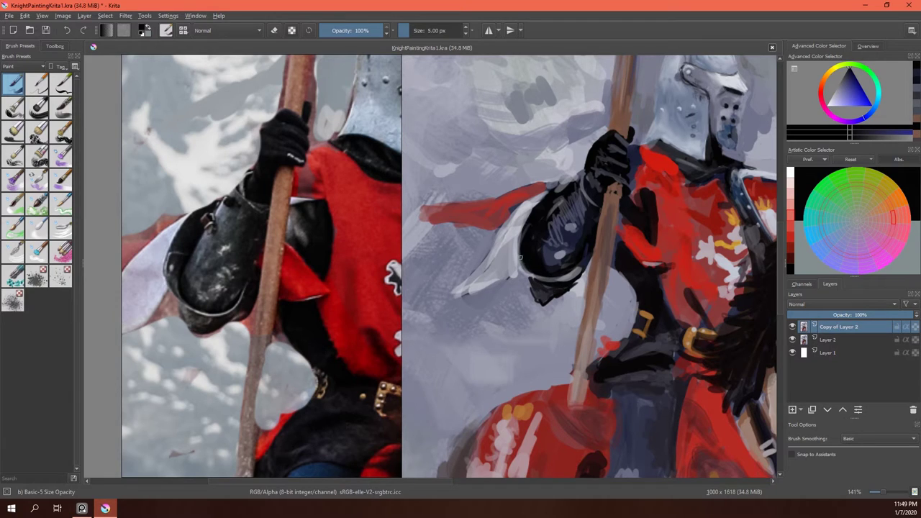
ctrl+click(521, 257)
drag(541, 194, 575, 227)
Add light grey-blue highlights down the dark arm and a pink-white dab on the glove.
ctrl+click(576, 227)
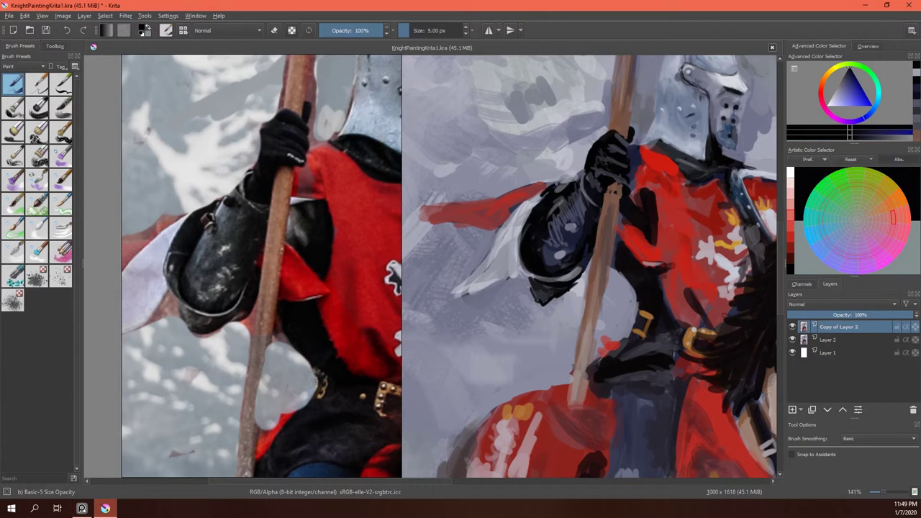
ctrl+click(547, 193)
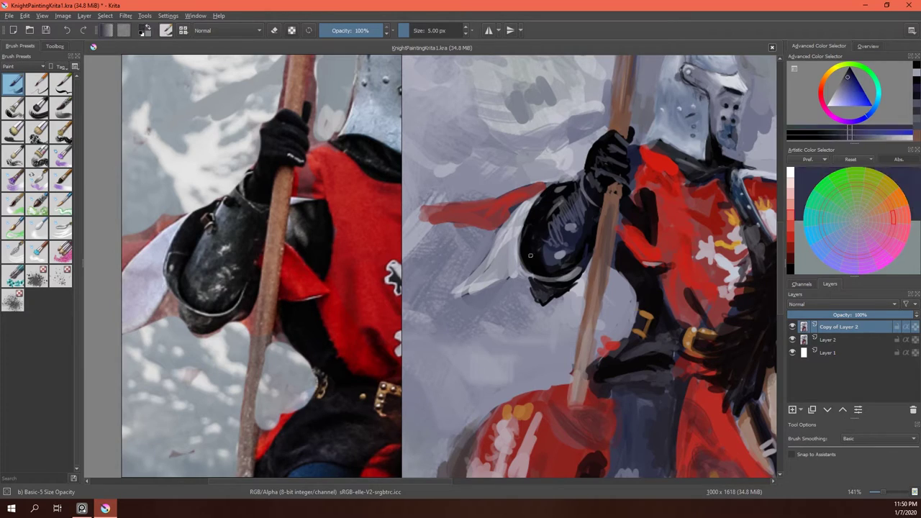
ctrl+click(527, 252)
drag(532, 258, 544, 276)
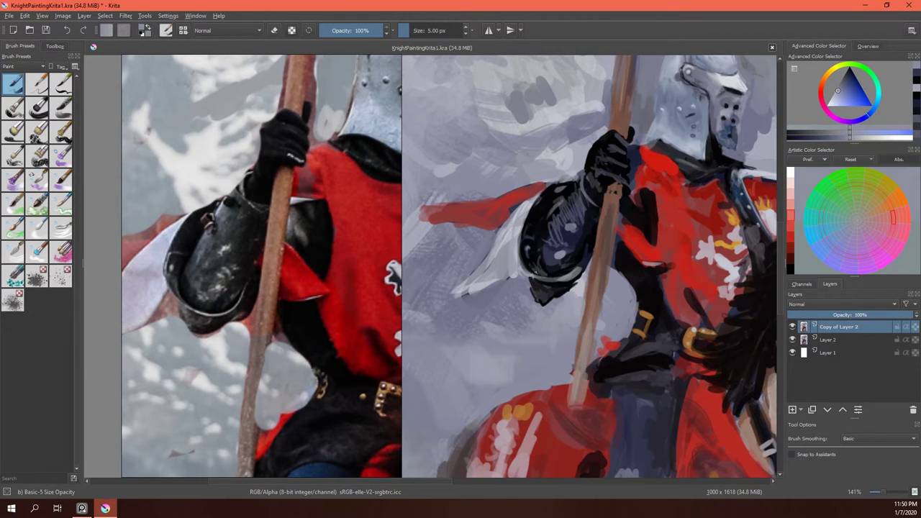
mouse_move(549, 215)
mouse_down()
mouse_move(545, 240)
mouse_move(592, 180)
mouse_move(650, 195)
mouse_move(640, 223)
mouse_up()
ctrl+click(718, 248)
Extend the tabard red beside the hand and paint a grey-blue highlight under the gauntlet.
ctrl+click(653, 157)
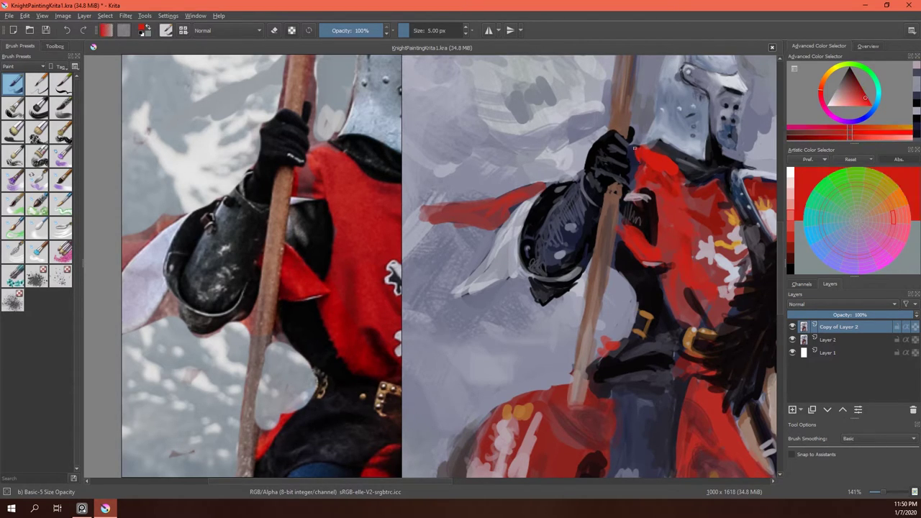
ctrl+click(694, 166)
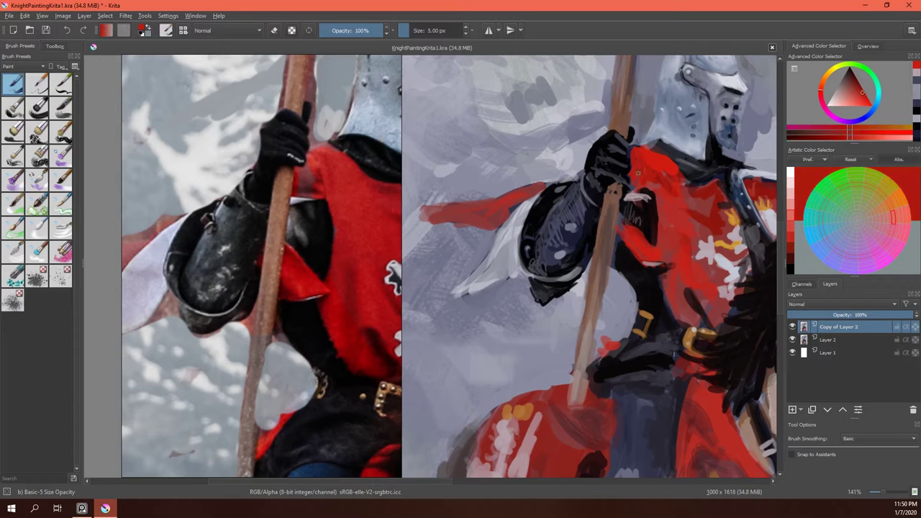
ctrl+click(694, 166)
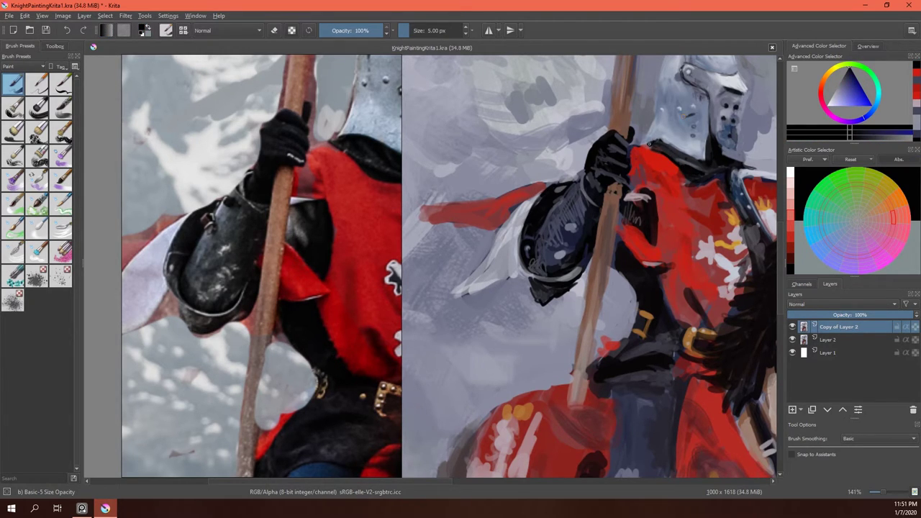
ctrl+click(647, 210)
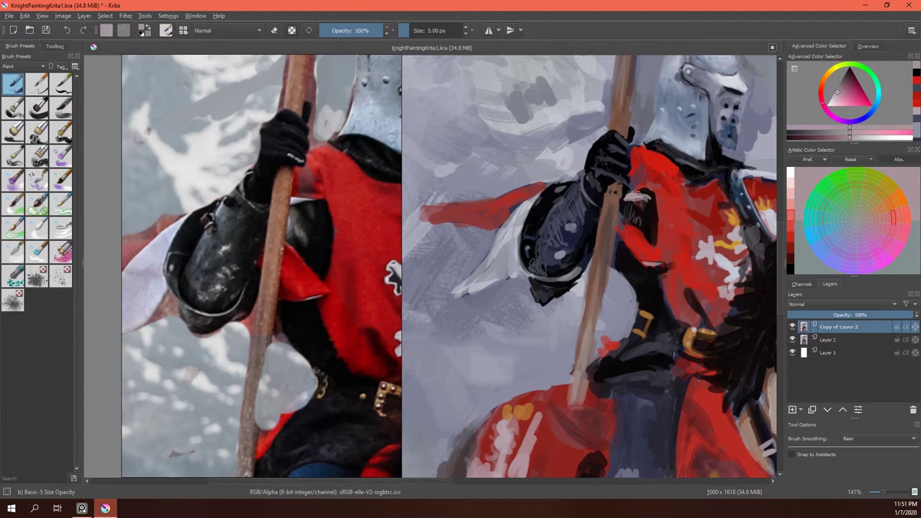
drag(634, 201, 652, 195)
ctrl+click(651, 193)
ctrl+click(564, 235)
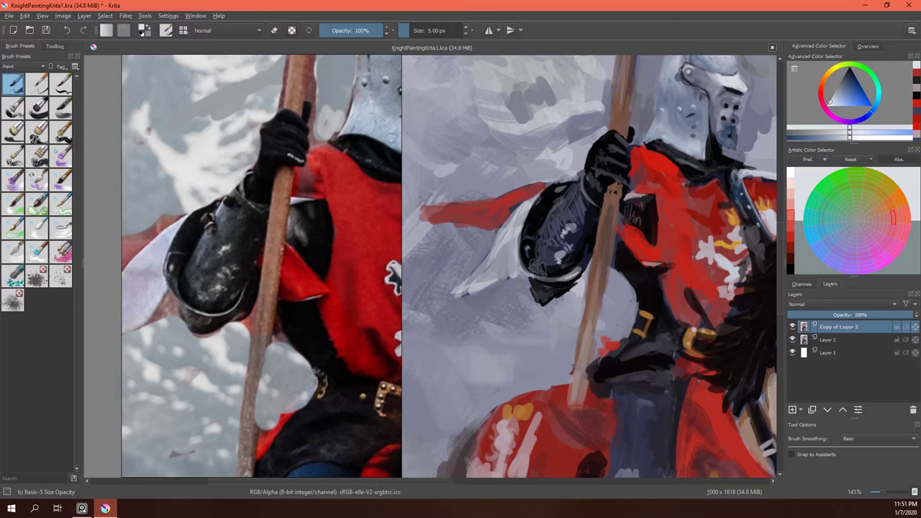
drag(537, 280, 576, 271)
Pick red and paint a few red strokes near the pike hilt on the knight's chest.
scroll(650, 116, down, 3)
scroll(667, 211, up, 5)
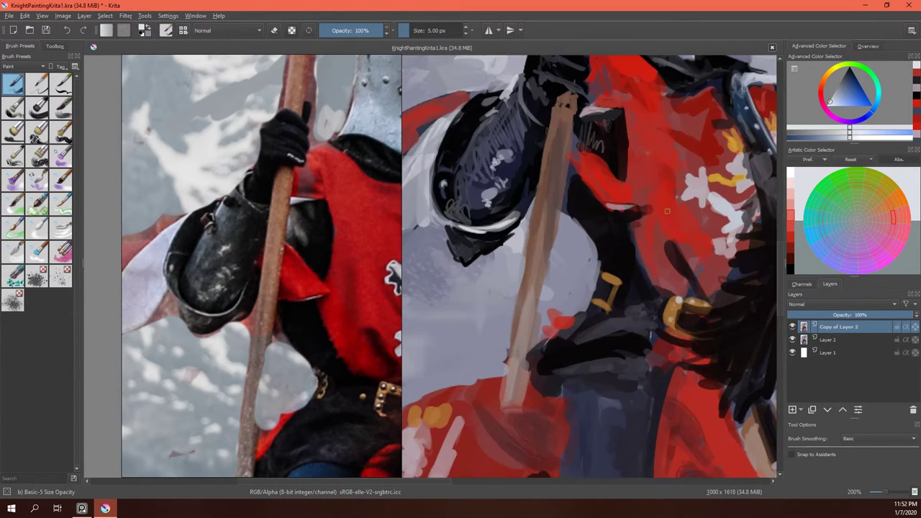
ctrl+click(689, 130)
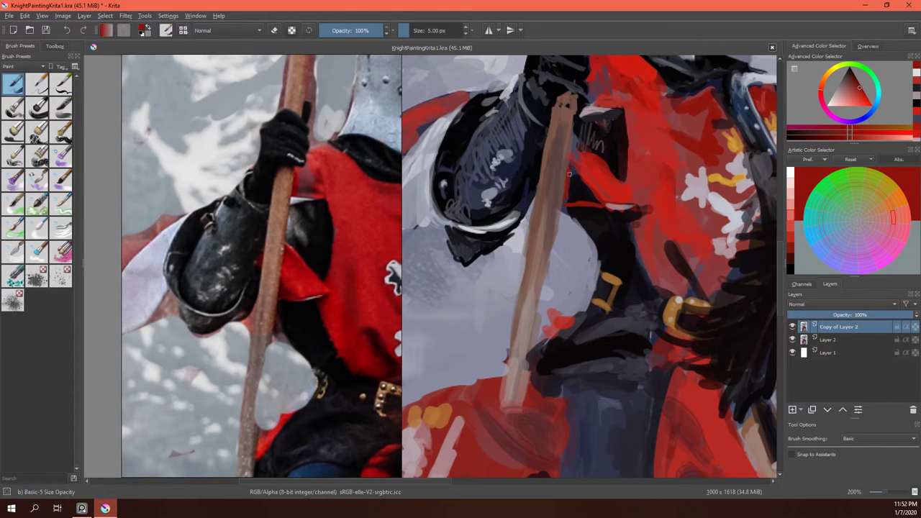
mouse_move(584, 201)
mouse_down()
mouse_move(586, 154)
mouse_move(629, 186)
mouse_up()
ctrl+click(587, 154)
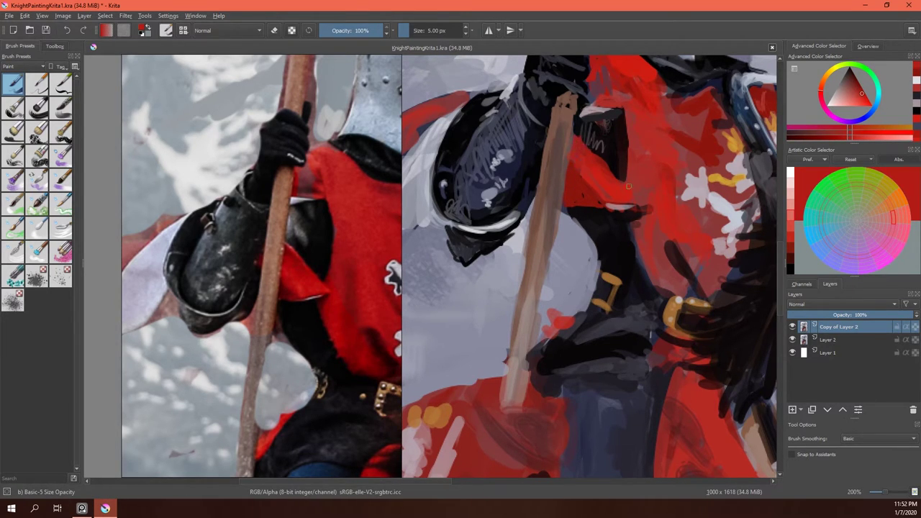
Zoom both views to the knight's boot and lower tabard.
scroll(590, 266, down, 5)
scroll(324, 288, down, 4)
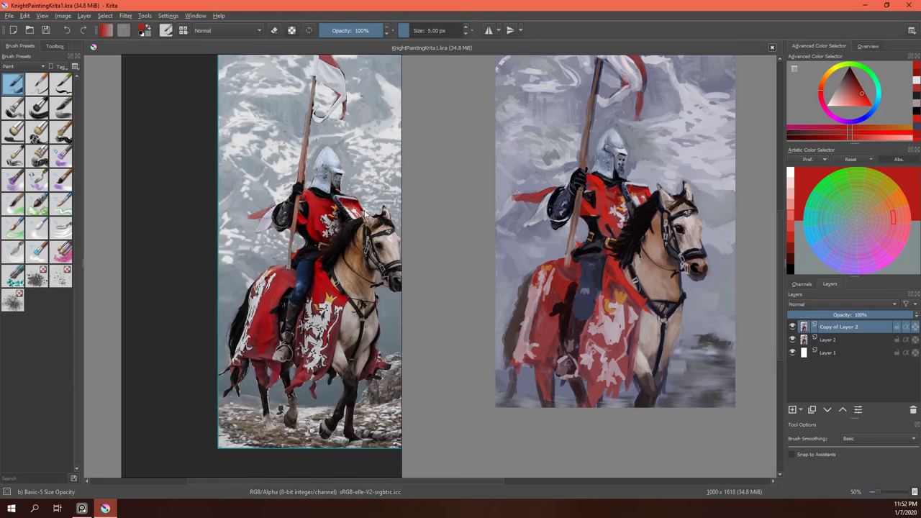
scroll(366, 320, up, 4)
scroll(260, 295, down, 2)
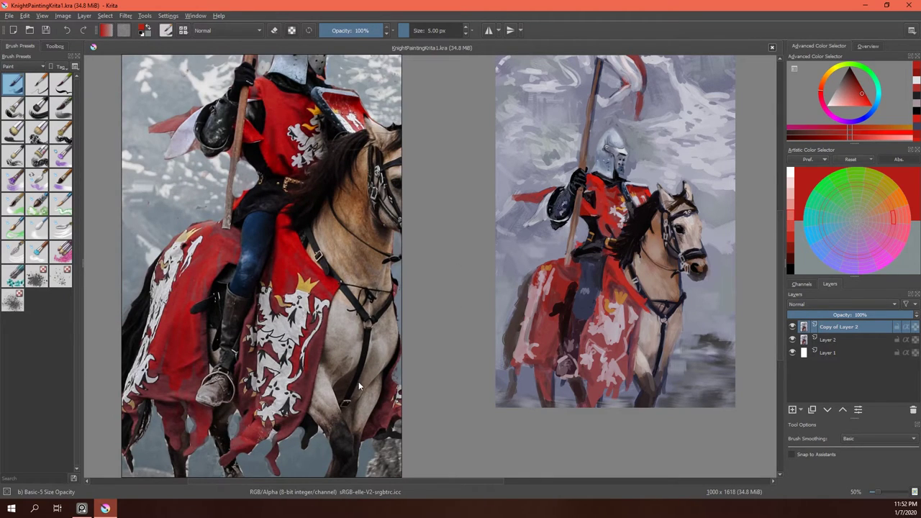
scroll(260, 368, up, 3)
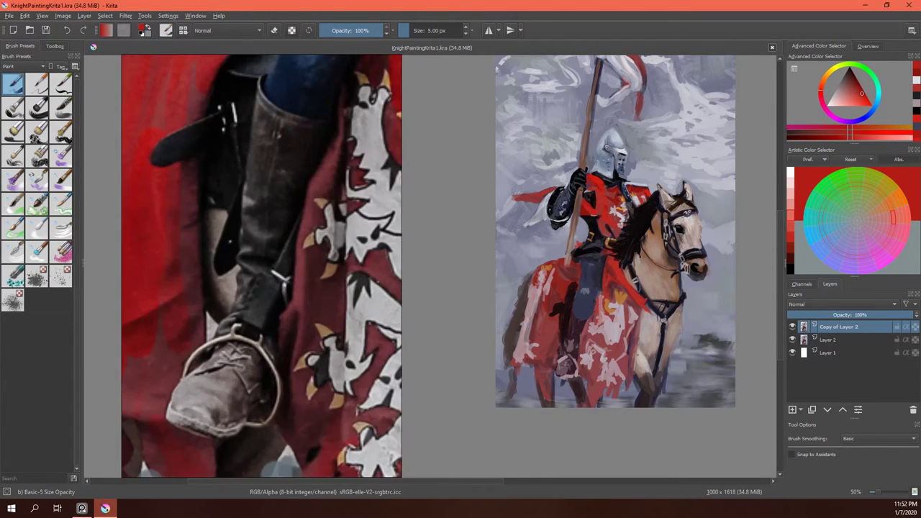
scroll(593, 353, up, 4)
Darken the knight's legs and foot with dark purple strokes.
ctrl+click(547, 99)
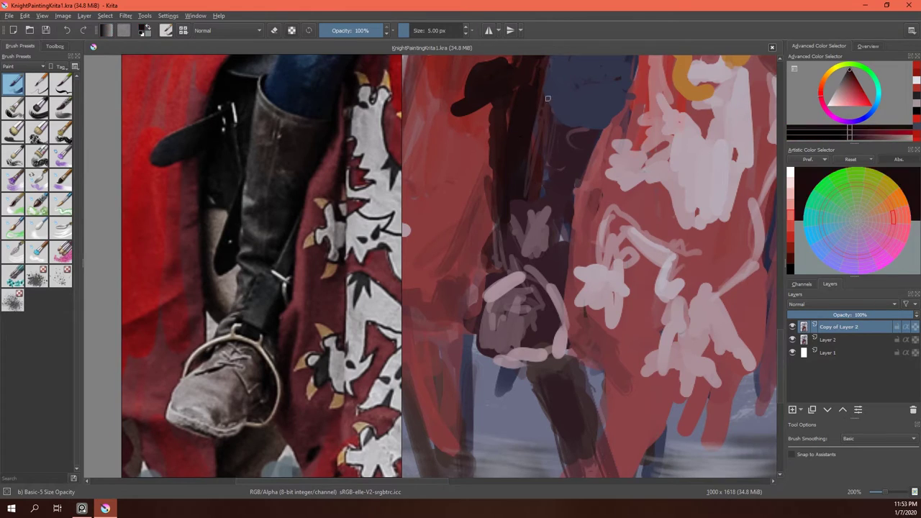
ctrl+click(573, 239)
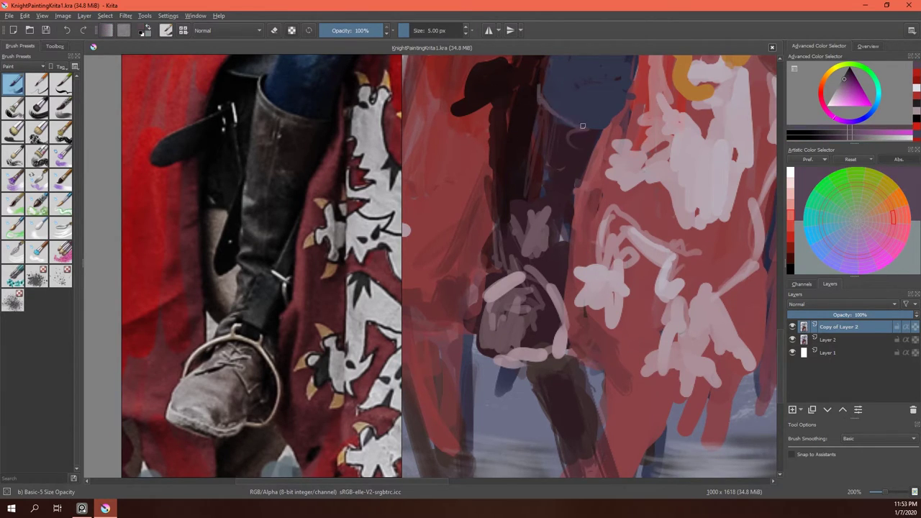
ctrl+click(545, 203)
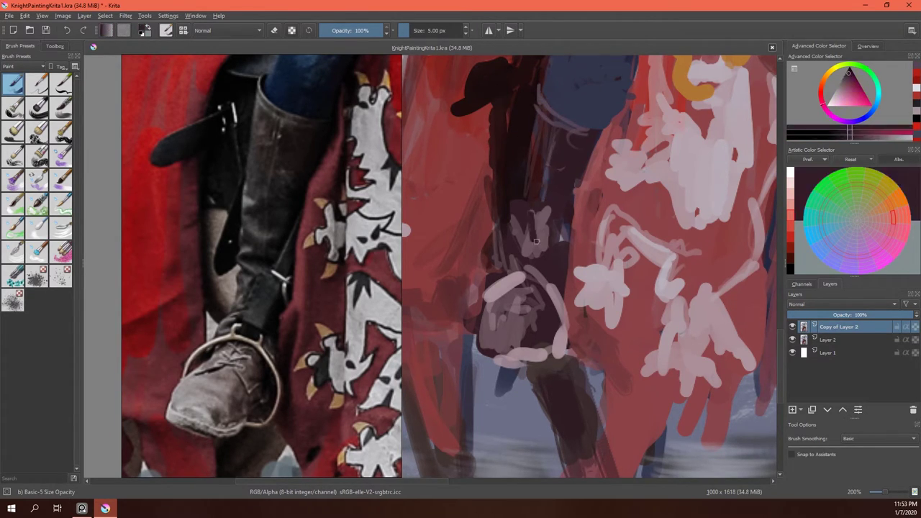
mouse_move(547, 208)
mouse_down()
mouse_move(516, 251)
mouse_move(565, 317)
mouse_up()
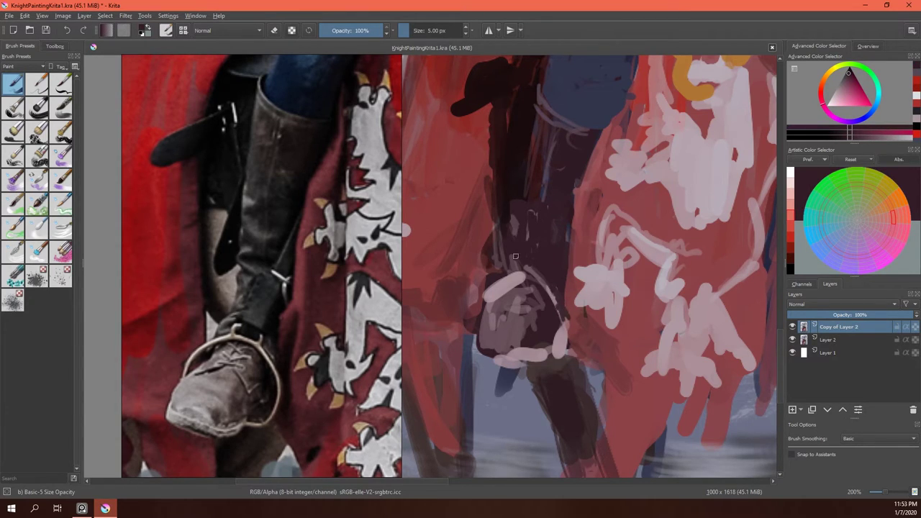
drag(518, 263, 484, 295)
Alternate pale pink and dark purple to outline the foot and fill its inside.
ctrl+click(492, 236)
drag(489, 238, 468, 313)
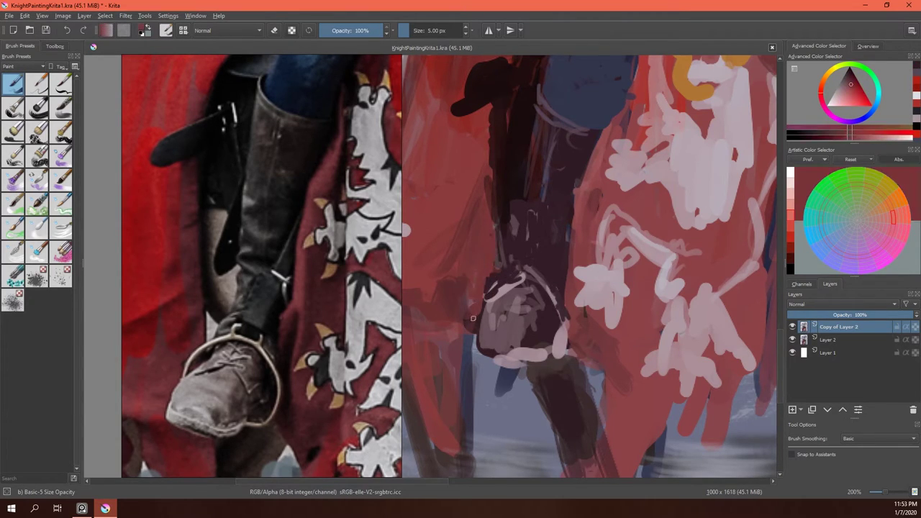
ctrl+click(496, 268)
mouse_move(525, 293)
mouse_down()
mouse_move(499, 304)
mouse_move(536, 376)
mouse_move(572, 317)
mouse_move(523, 281)
mouse_move(490, 317)
mouse_move(510, 295)
mouse_up()
ctrl+click(499, 295)
ctrl+click(512, 288)
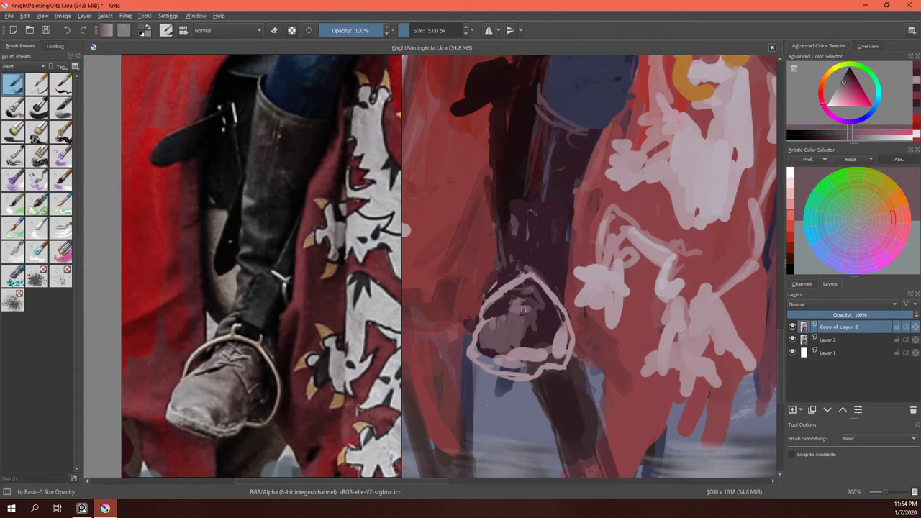
Paint pale pink on the foot's lower-left and darken its right and top edges in maroon.
ctrl+click(504, 353)
mouse_move(504, 356)
mouse_down()
mouse_move(478, 350)
mouse_move(484, 326)
mouse_move(533, 338)
mouse_move(532, 355)
mouse_move(499, 371)
mouse_move(543, 364)
mouse_up()
ctrl+click(561, 324)
drag(560, 325, 565, 359)
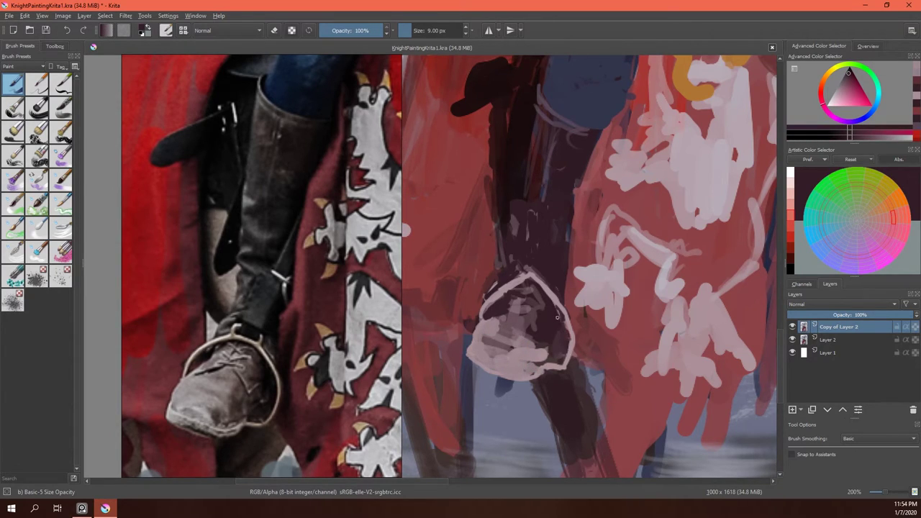
drag(546, 262, 527, 291)
ctrl+click(525, 274)
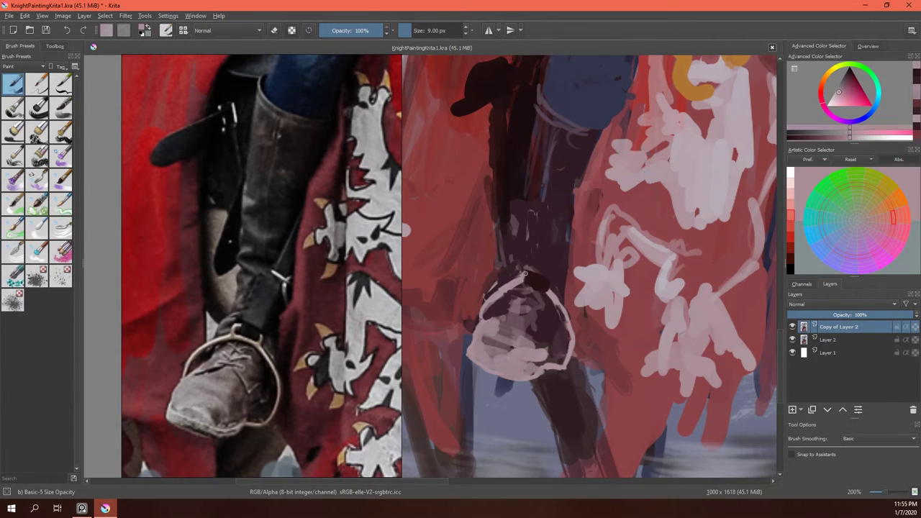
ctrl+click(529, 278)
ctrl+click(523, 280)
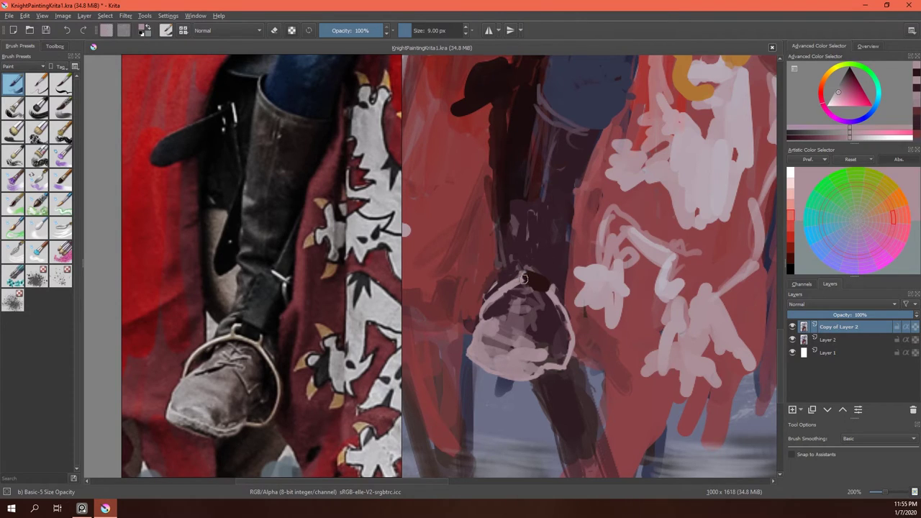
ctrl+click(513, 295)
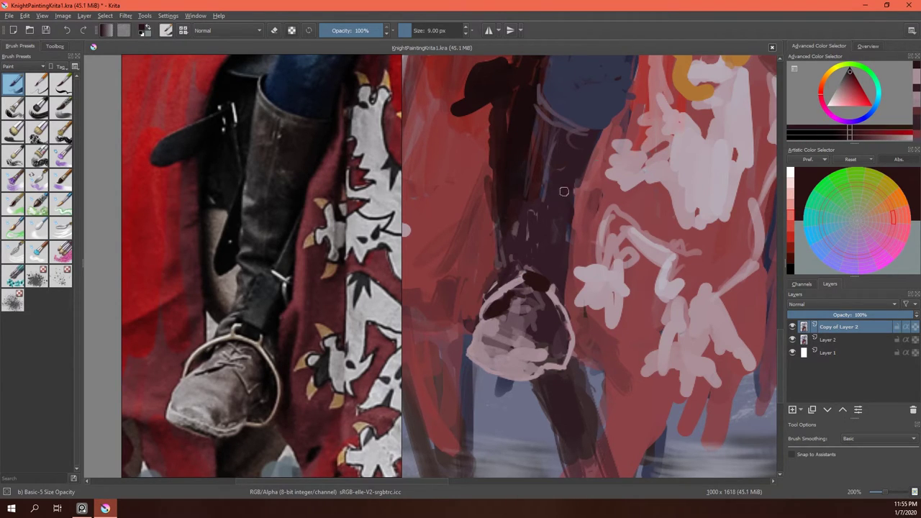
Sample deeper cloak reds and add dark strokes beside the pale star and down the cloak.
ctrl+click(633, 226)
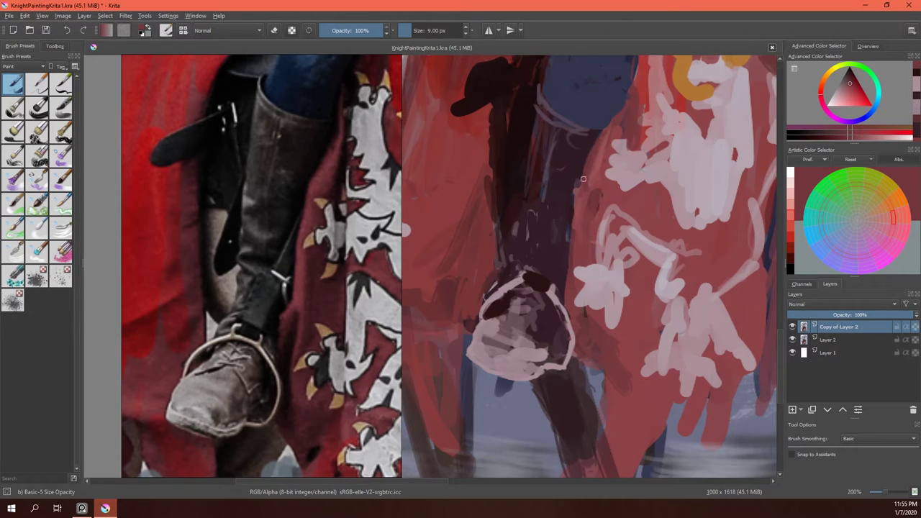
ctrl+click(556, 297)
ctrl+click(611, 355)
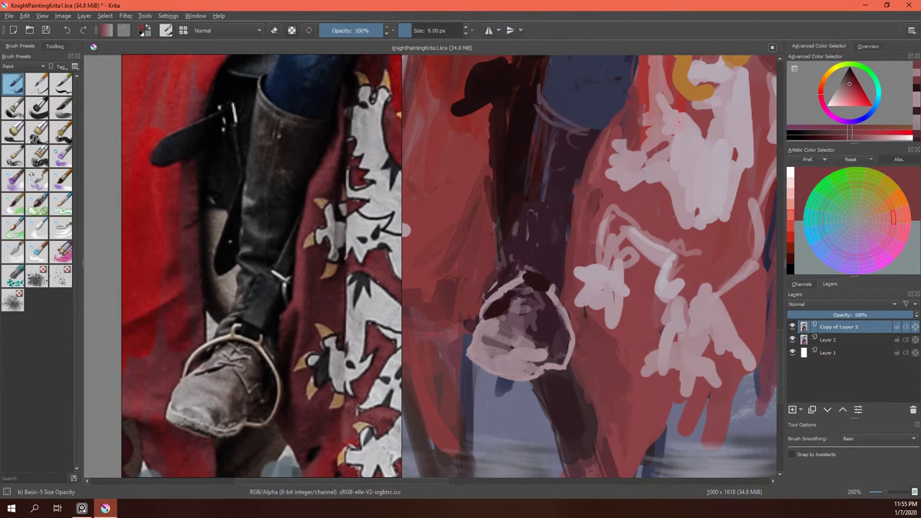
ctrl+click(607, 275)
drag(575, 279, 591, 310)
drag(611, 264, 613, 208)
Add dark vertical lines on the cloak and orange accents on the tabard pattern.
drag(642, 90, 636, 193)
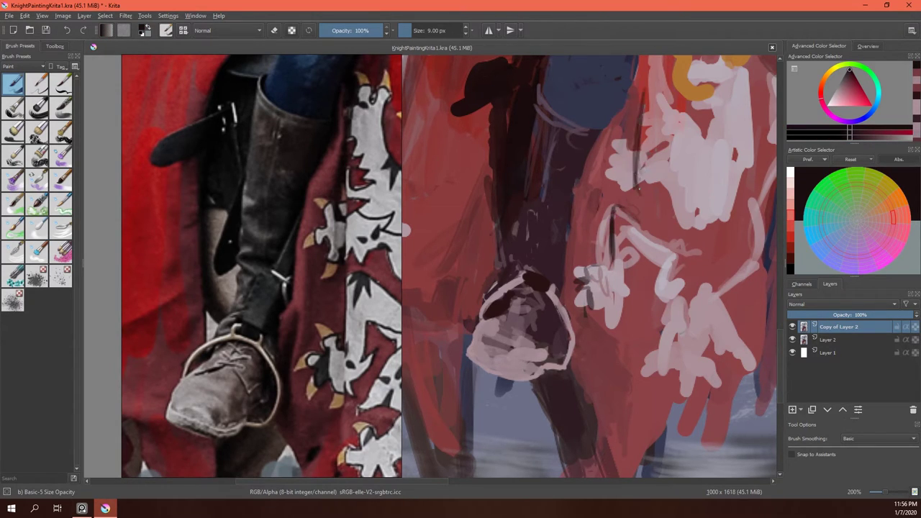
mouse_move(632, 118)
mouse_down()
mouse_move(637, 209)
mouse_move(610, 149)
mouse_move(596, 174)
mouse_move(615, 167)
mouse_up()
ctrl+click(687, 83)
drag(611, 133, 620, 144)
drag(617, 203, 631, 191)
ctrl+click(637, 128)
drag(652, 82, 637, 134)
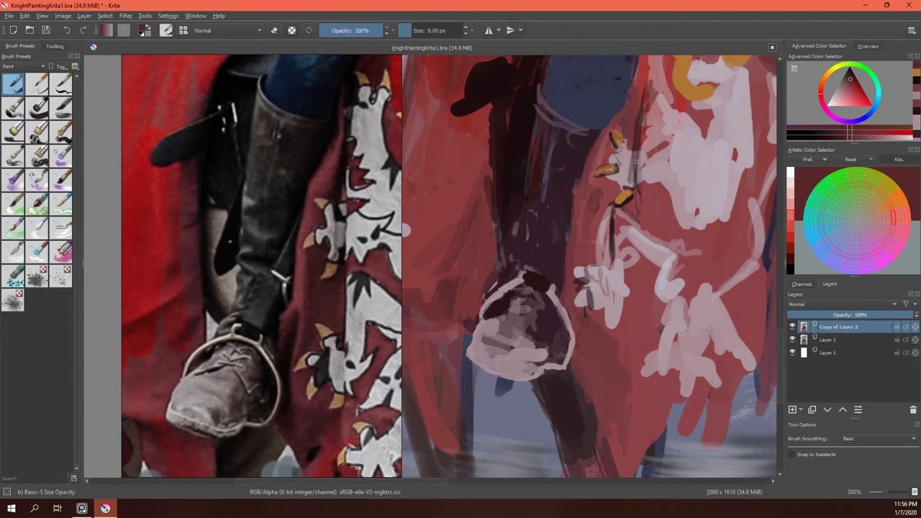
Paint vertical pale and dark-red strokes on the cloak beside the foot and darken the lower leg.
drag(635, 216, 624, 324)
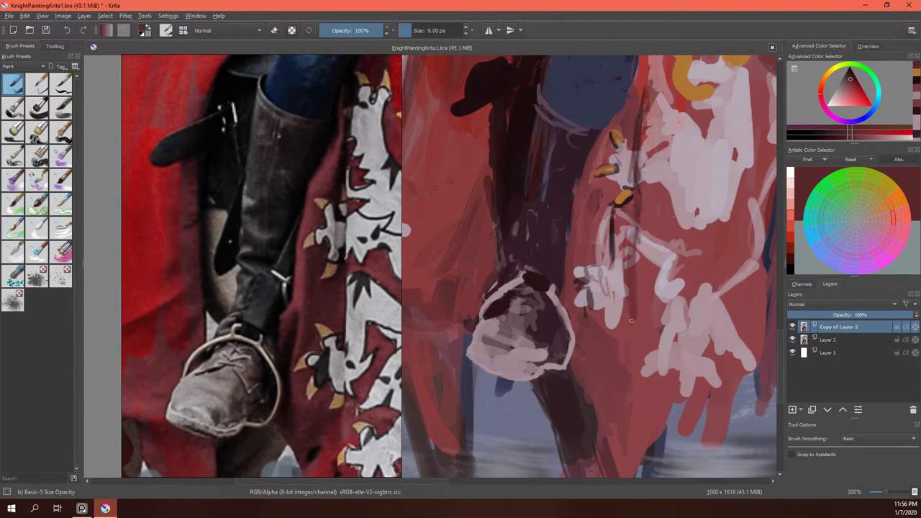
drag(619, 230, 603, 338)
drag(601, 269, 587, 402)
drag(641, 302, 612, 406)
drag(623, 338, 628, 296)
drag(626, 223, 628, 151)
mouse_move(642, 360)
mouse_down()
mouse_move(640, 439)
mouse_move(611, 455)
mouse_up()
mouse_move(606, 404)
mouse_down()
mouse_move(591, 418)
mouse_move(632, 475)
mouse_up()
ctrl+click(527, 300)
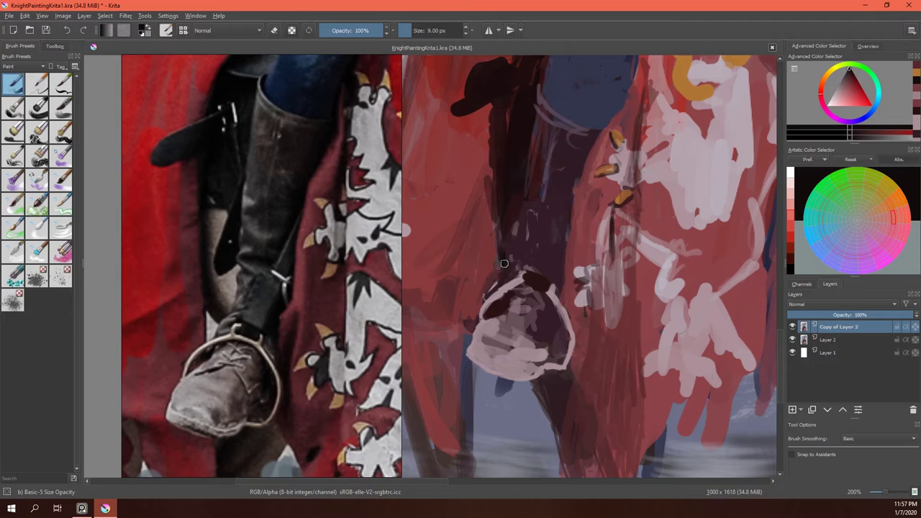
Cover the upper dark blob with mid red and paint a dark curved loop across it.
ctrl+click(462, 66)
drag(477, 67, 497, 88)
drag(452, 110, 500, 75)
ctrl+click(501, 106)
mouse_move(492, 109)
mouse_down()
mouse_move(447, 132)
mouse_move(438, 153)
mouse_up()
mouse_move(489, 134)
mouse_down()
mouse_move(451, 147)
mouse_move(489, 118)
mouse_up()
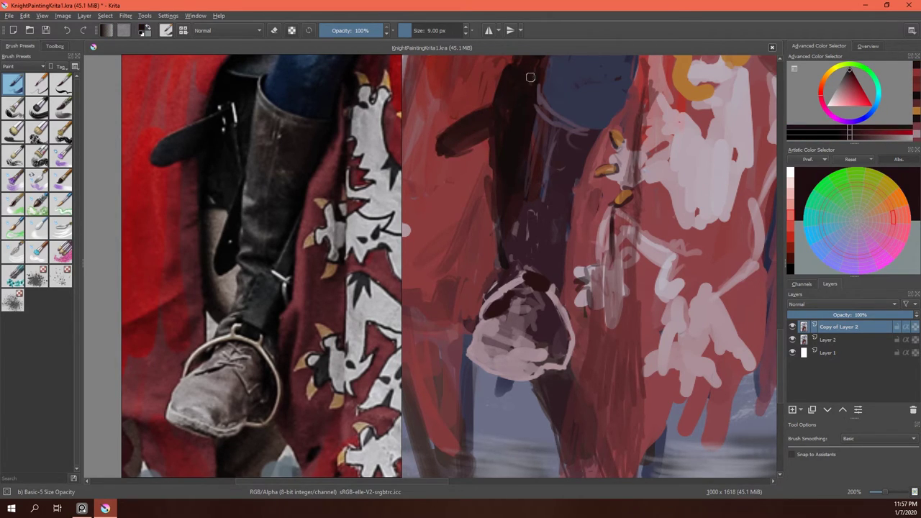
Sample near-black and darken the upper-left of the leg.
ctrl+click(537, 202)
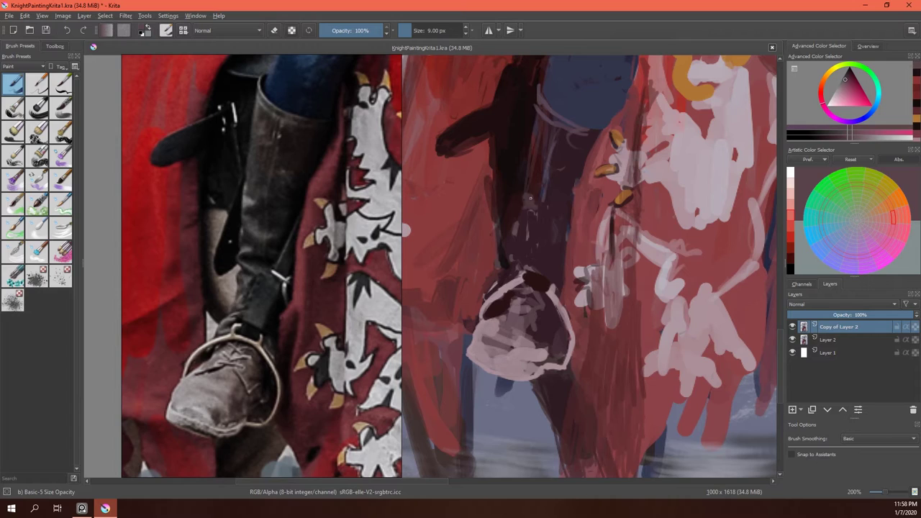
ctrl+click(591, 216)
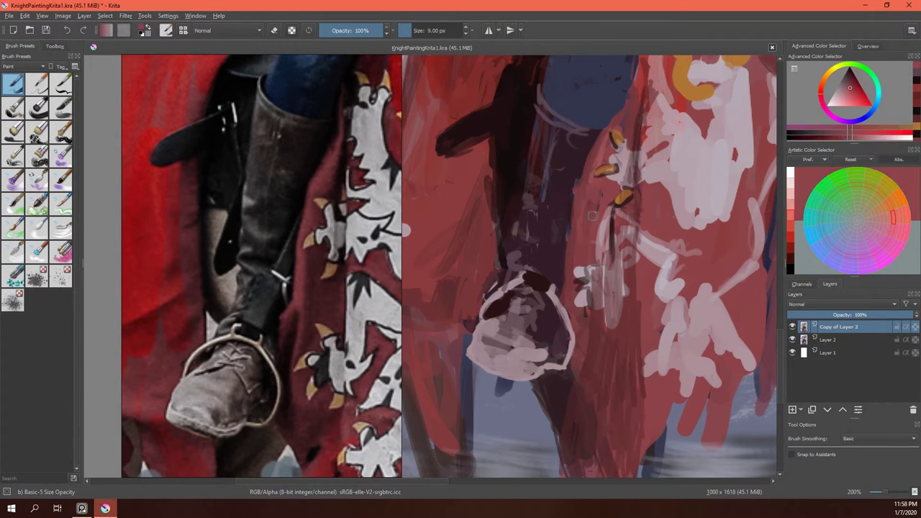
ctrl+click(528, 90)
mouse_move(529, 90)
mouse_down()
mouse_move(504, 140)
mouse_move(536, 132)
mouse_move(507, 216)
mouse_move(489, 119)
mouse_move(511, 76)
mouse_up()
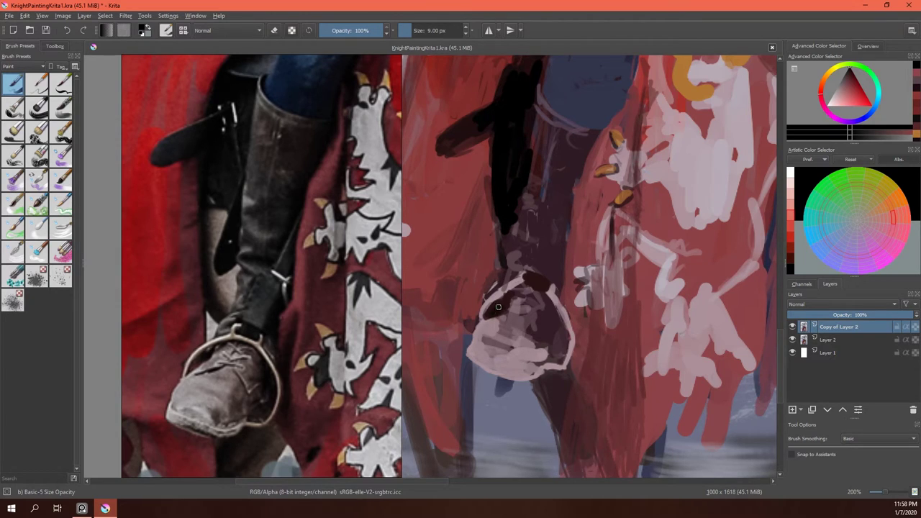
Repaint the foot in light pink, then line its bottom edge with thin near-black strokes.
key(slash)
ctrl+click(501, 353)
drag(502, 352, 533, 338)
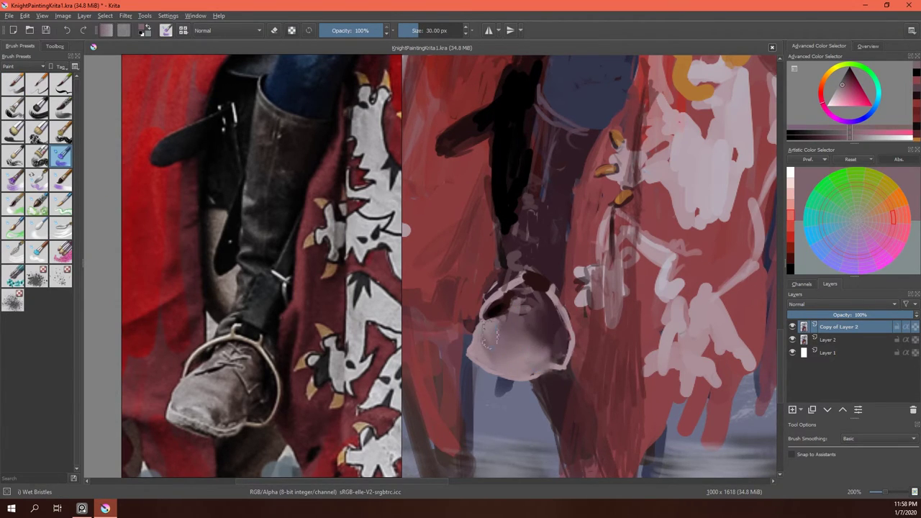
key(slash)
ctrl+click(514, 316)
key(bracketleft)
key(bracketleft)
key(bracketleft)
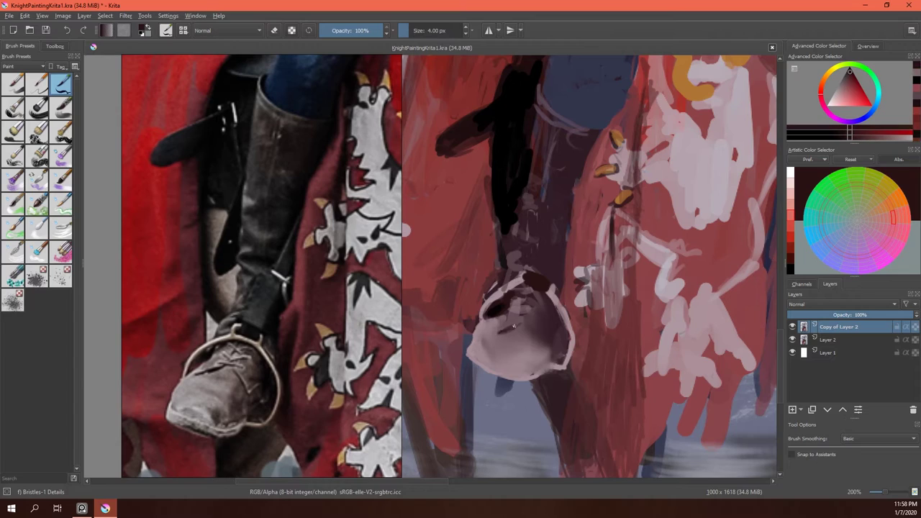
mouse_move(504, 329)
mouse_down()
mouse_move(522, 309)
mouse_move(557, 361)
mouse_up()
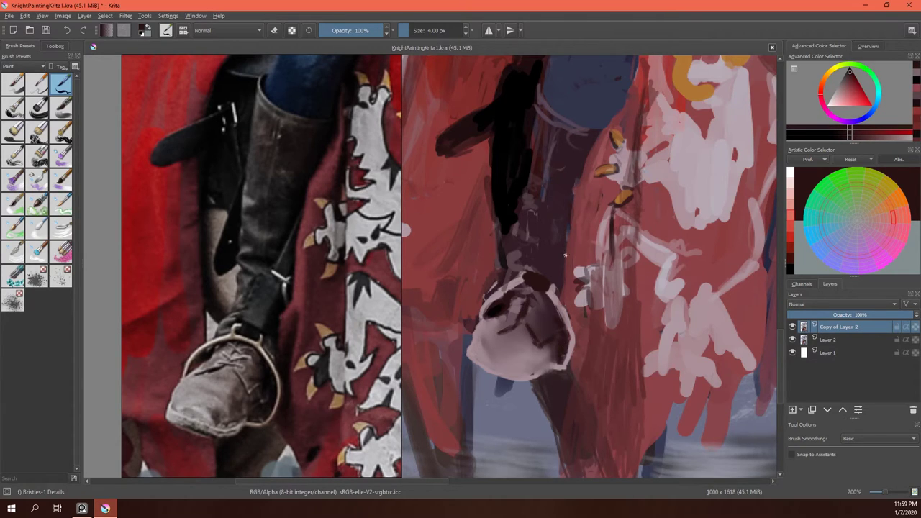
mouse_move(489, 368)
mouse_down()
mouse_move(536, 381)
mouse_move(533, 370)
mouse_up()
drag(478, 353, 515, 371)
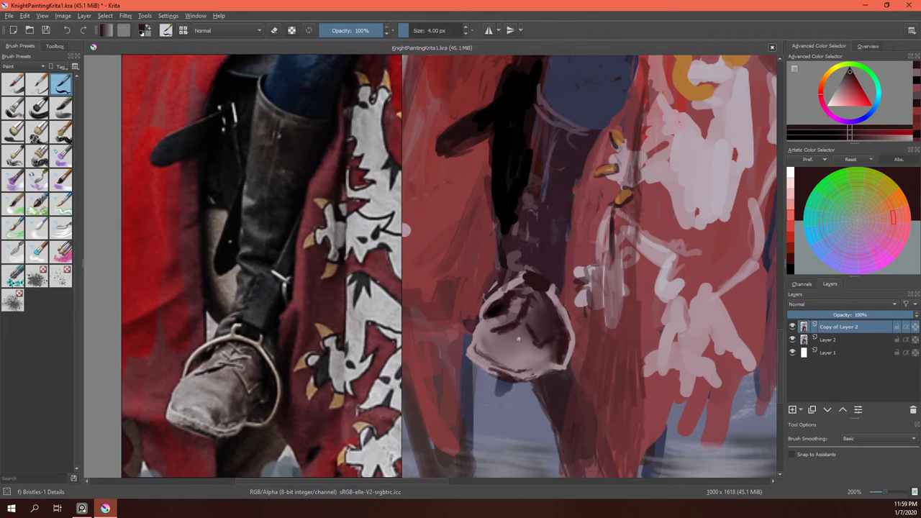
Add small dark marks and light marks on top of the foot.
ctrl+click(518, 338)
ctrl+click(530, 300)
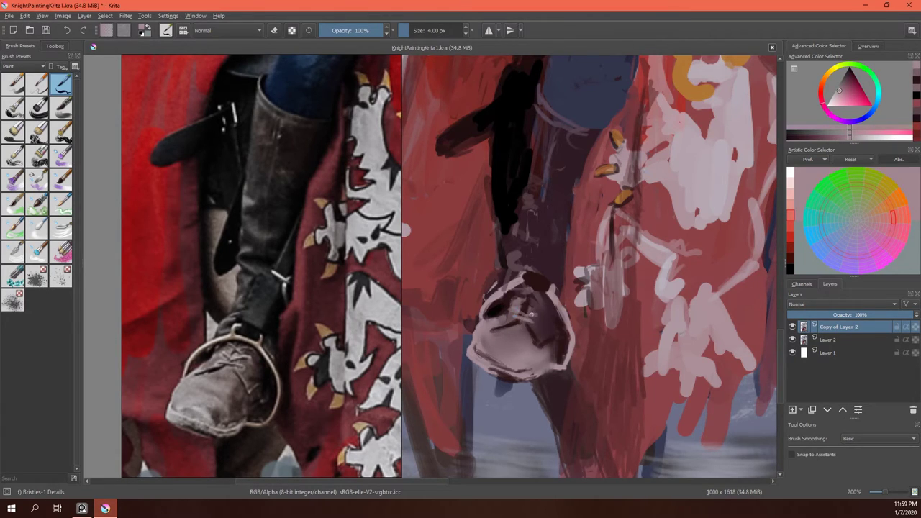
ctrl+click(523, 282)
drag(521, 280, 481, 309)
ctrl+click(561, 300)
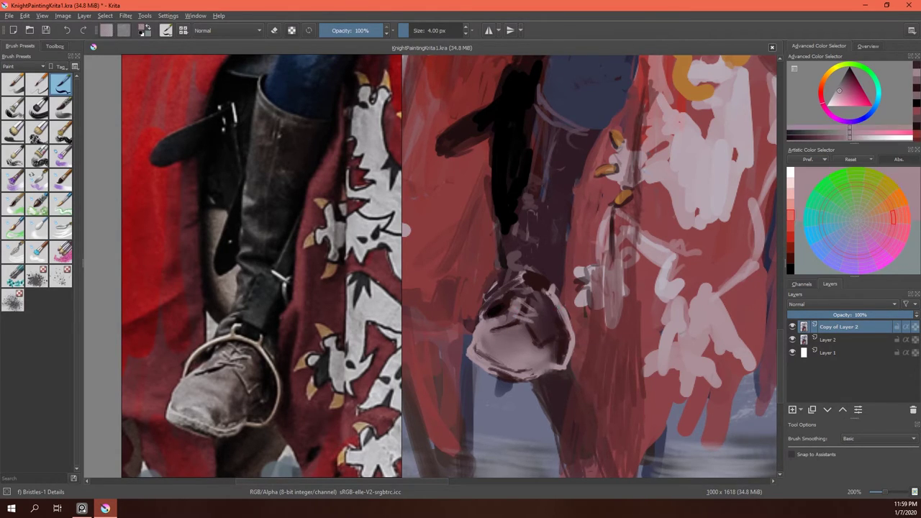
mouse_move(552, 291)
mouse_down()
mouse_move(516, 285)
mouse_move(501, 302)
mouse_up()
Hatch light strokes over the upper foot and sample dark red and light pink shades.
ctrl+click(544, 339)
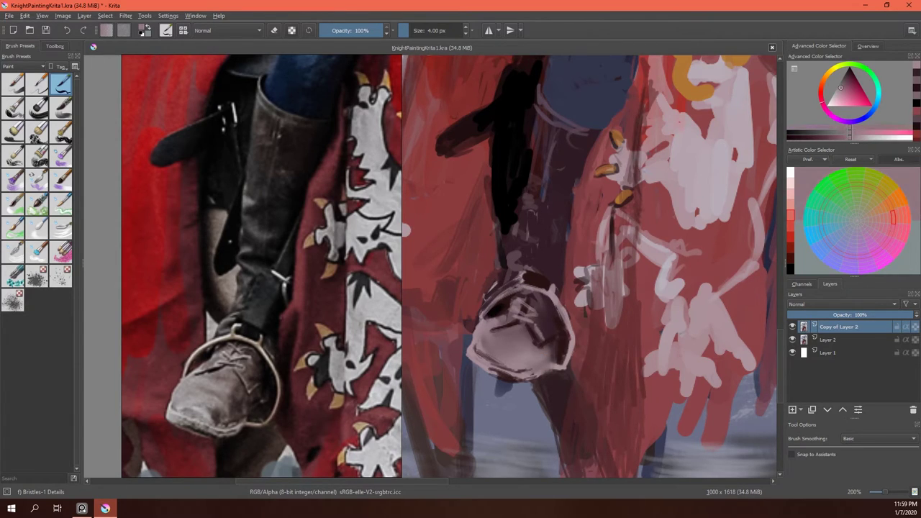
mouse_move(538, 337)
mouse_down()
mouse_move(553, 307)
mouse_move(572, 320)
mouse_move(552, 363)
mouse_up()
ctrl+click(554, 317)
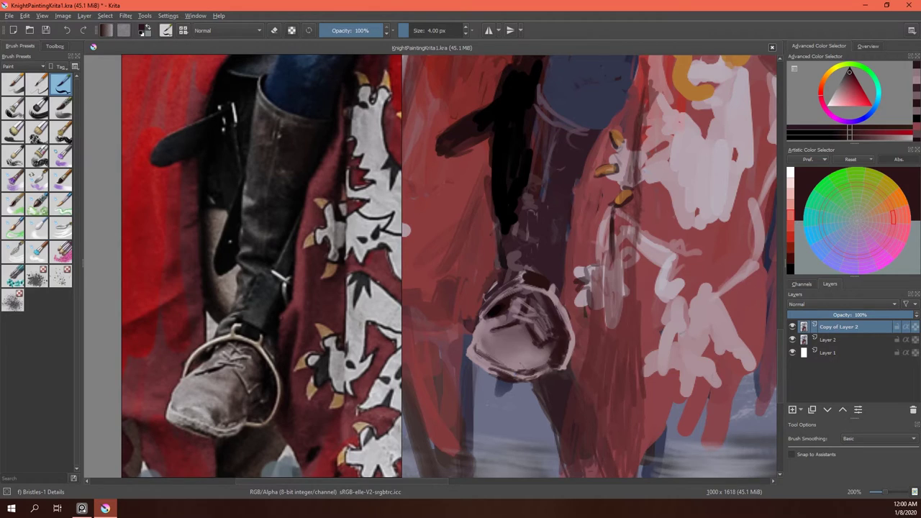
ctrl+click(493, 329)
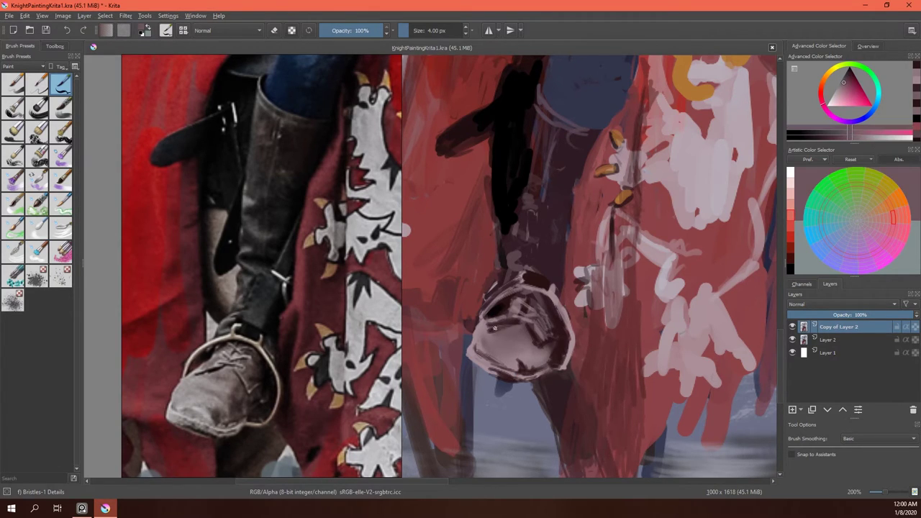
ctrl+click(531, 358)
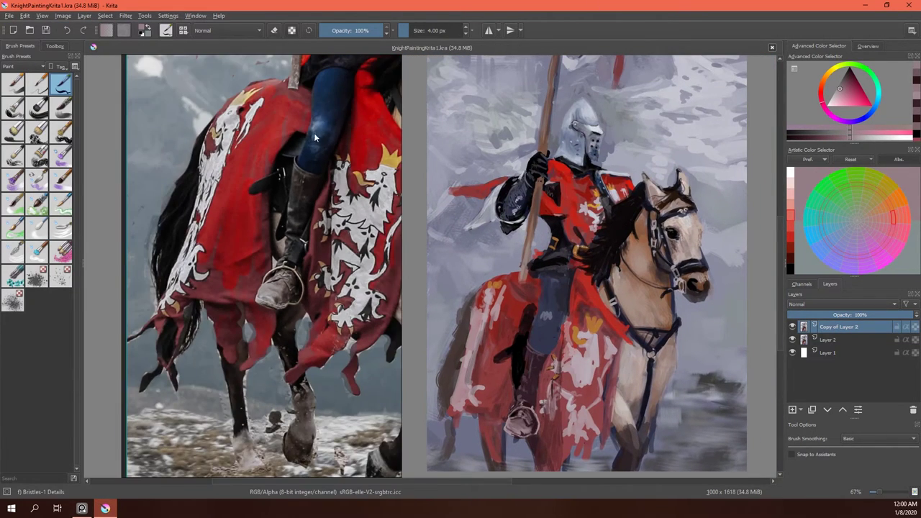
Paint dark edge strokes between jacket and cloak, along the blue sleeve, and down the boot and leg.
scroll(535, 269, up, 4)
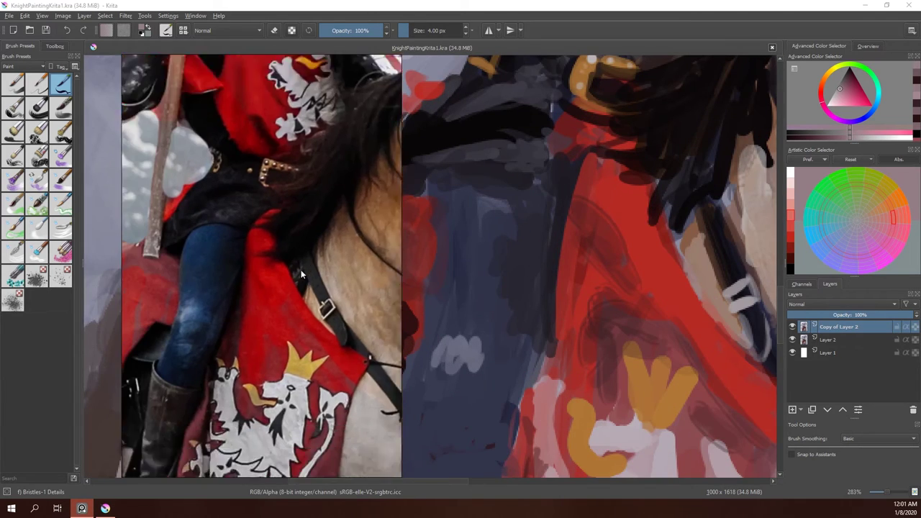
scroll(585, 218, down, 1)
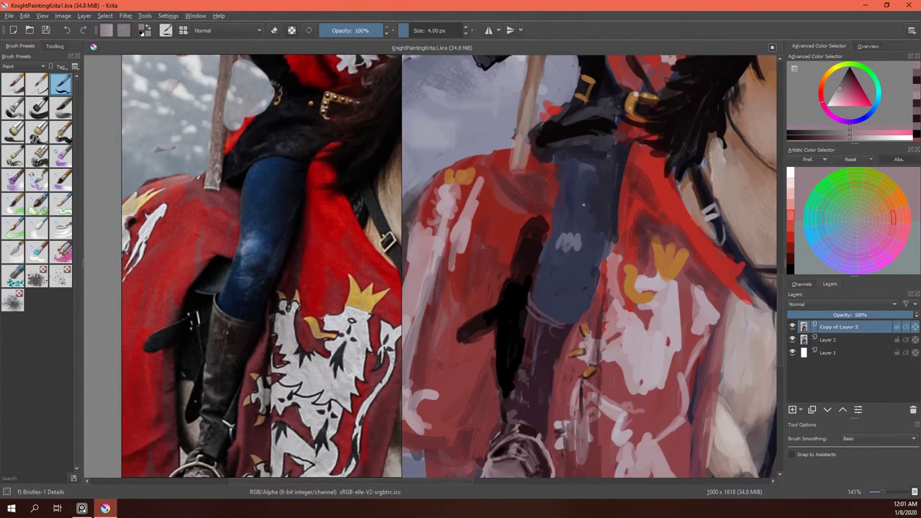
ctrl+click(617, 190)
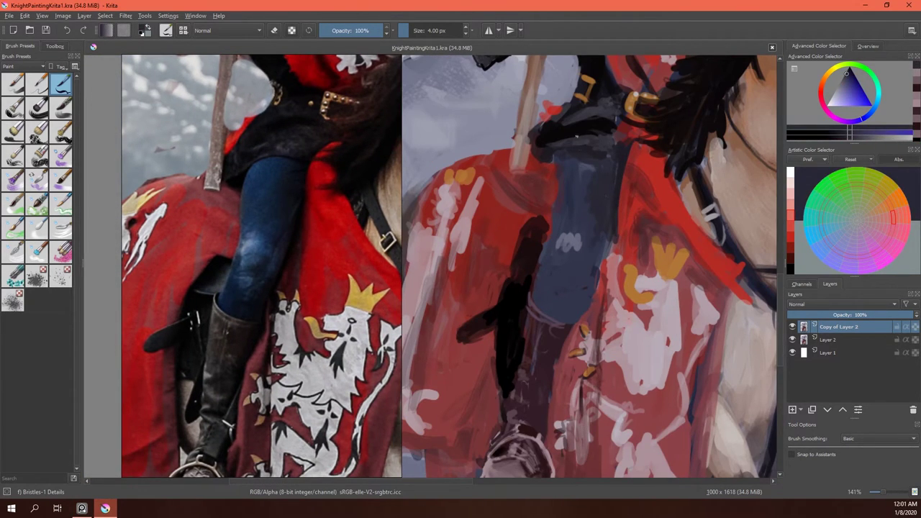
ctrl+click(637, 159)
drag(606, 154, 542, 167)
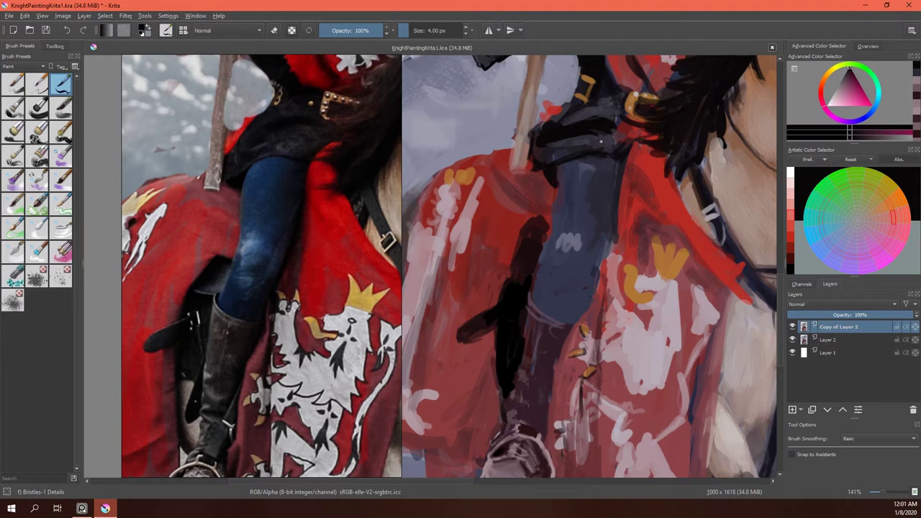
drag(616, 166, 607, 237)
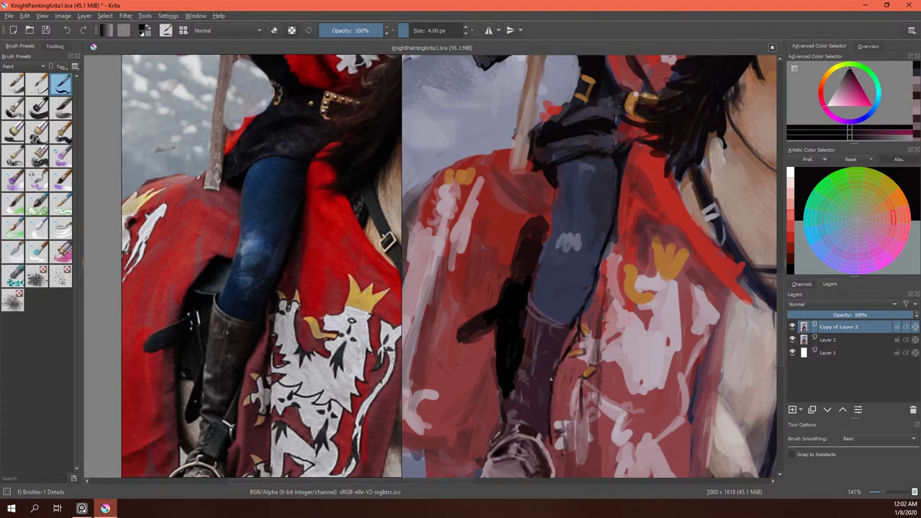
drag(550, 379, 572, 325)
drag(630, 328, 596, 350)
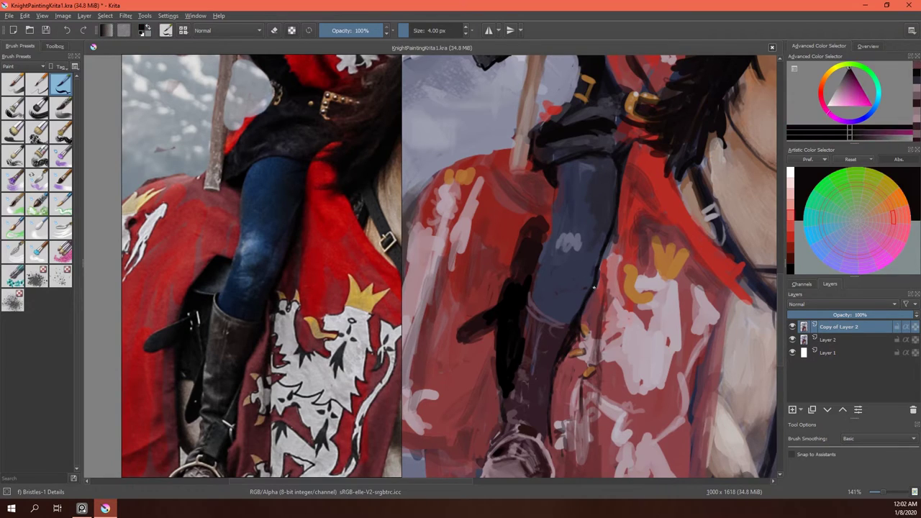
Add a muted dark stroke along the arm edge, save the painting, and pick blue.
ctrl+click(617, 237)
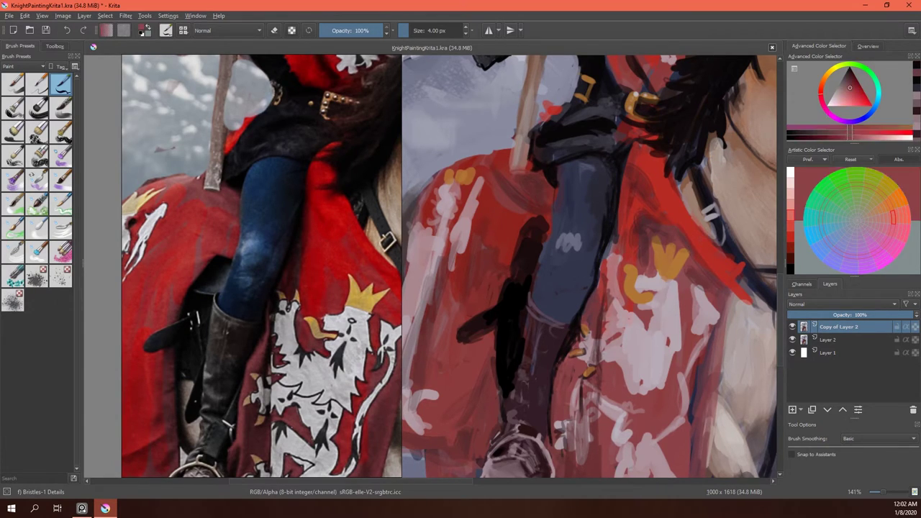
ctrl+click(620, 216)
drag(618, 214, 615, 311)
key(ctrl+s)
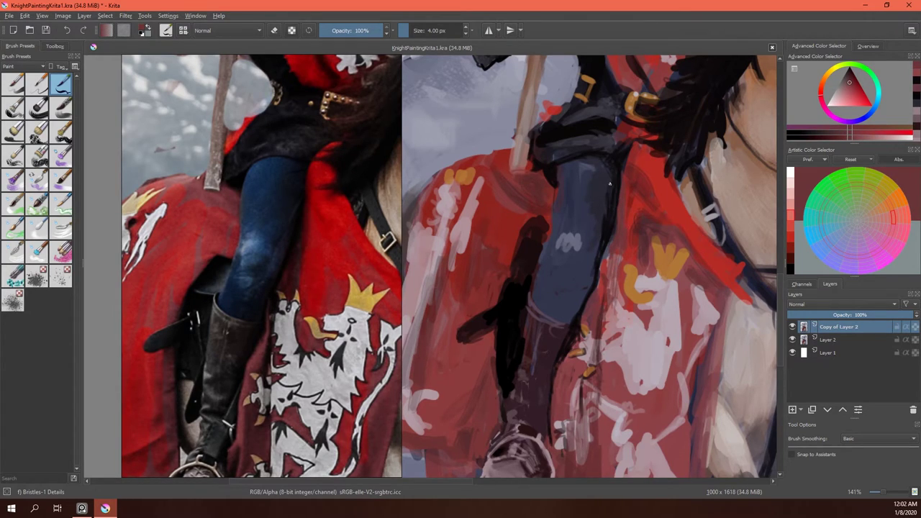
click(870, 108)
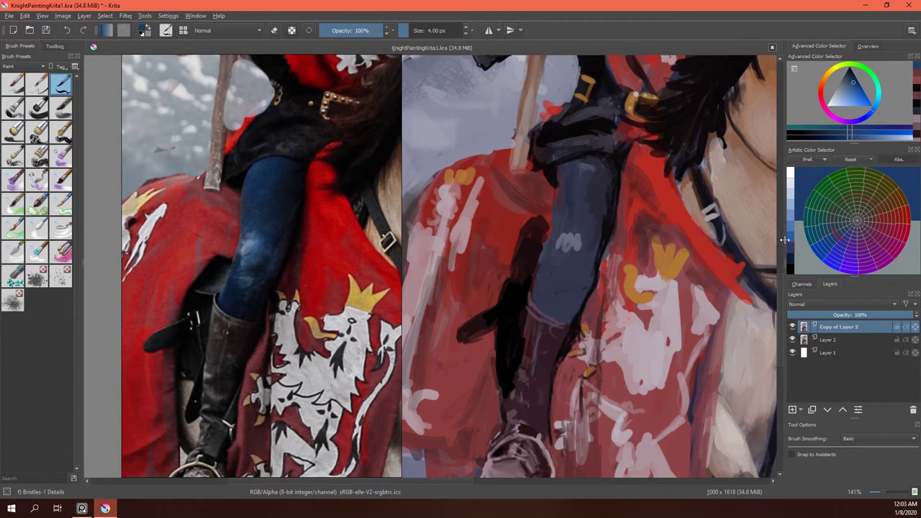
key(slash)
Smooth the arm with blue, fill the lower leg dark blue, and darken the arm's right edge.
drag(569, 169, 565, 205)
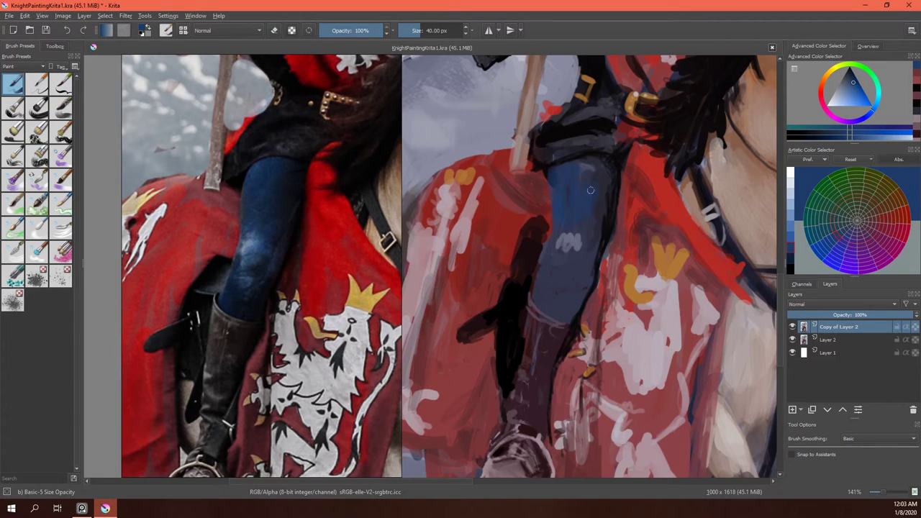
ctrl+click(575, 285)
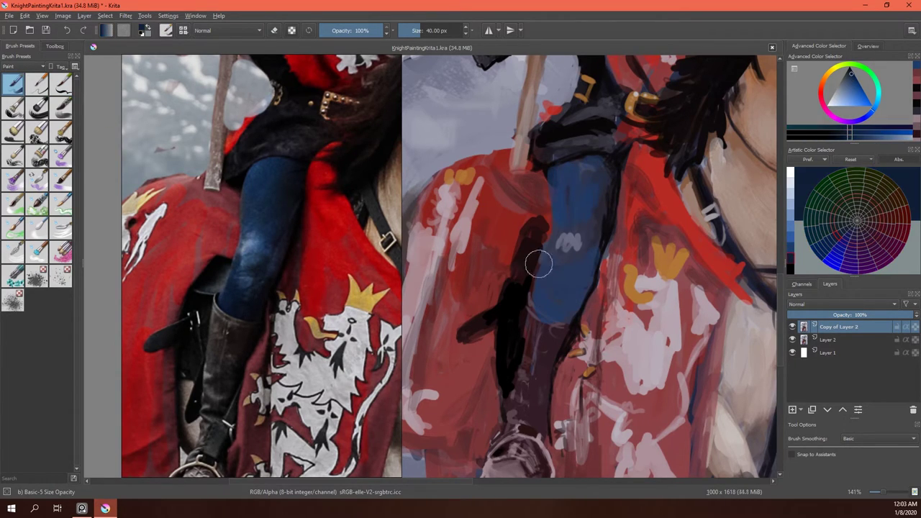
drag(537, 261, 553, 317)
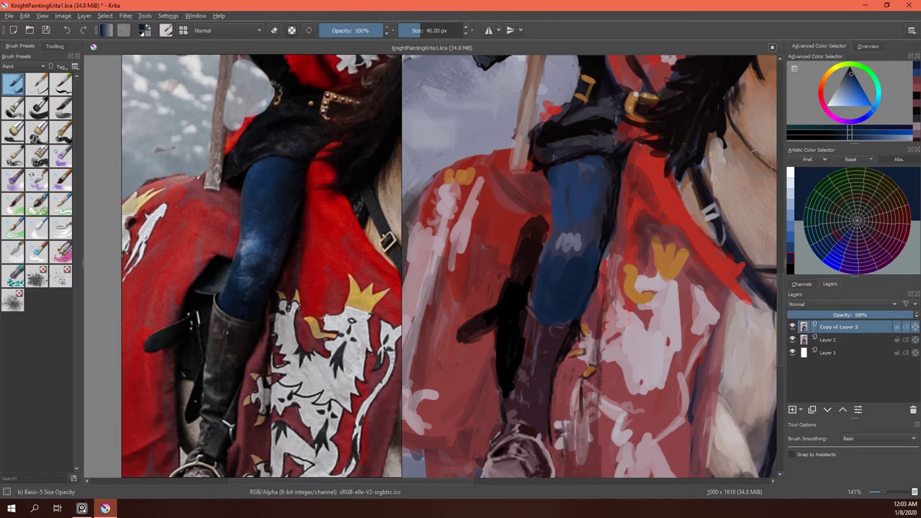
click(844, 135)
drag(569, 262, 599, 162)
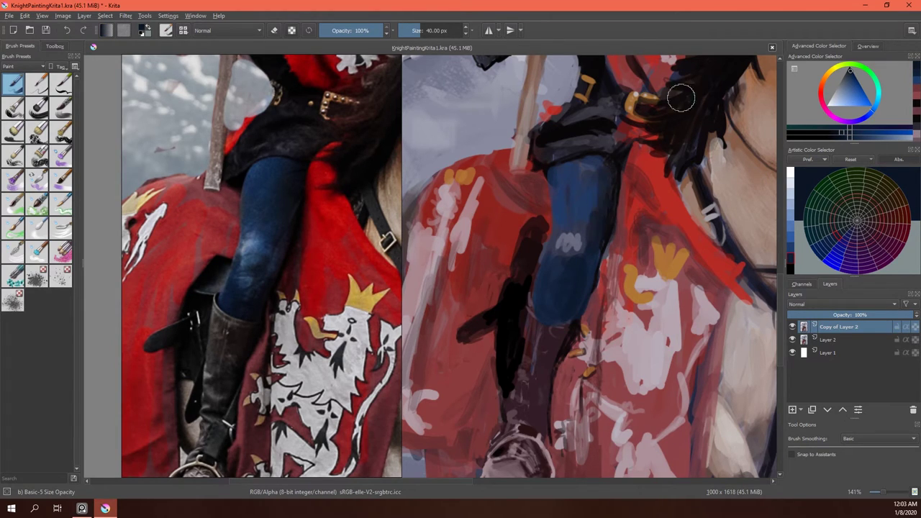
Dab light blue highlights onto the leg and blend them into the dark blue.
ctrl+click(599, 268)
drag(561, 246, 553, 289)
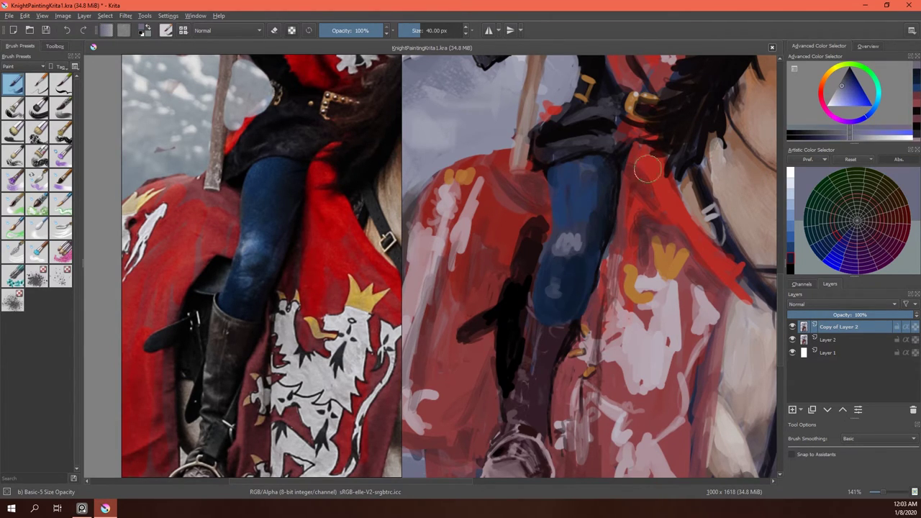
ctrl+click(551, 195)
ctrl+click(561, 238)
mouse_move(569, 245)
mouse_down()
mouse_move(551, 268)
mouse_move(569, 252)
mouse_up()
ctrl+click(571, 240)
ctrl+click(562, 158)
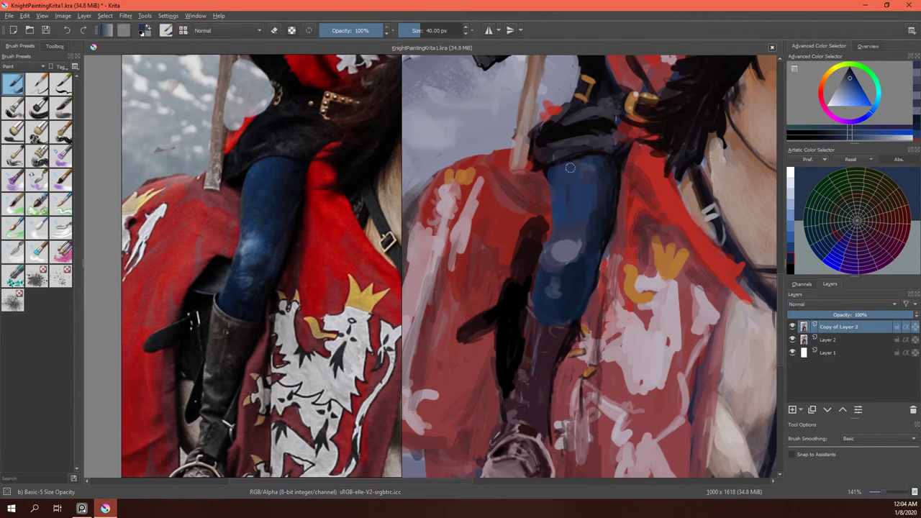
drag(561, 197, 557, 179)
ctrl+click(562, 174)
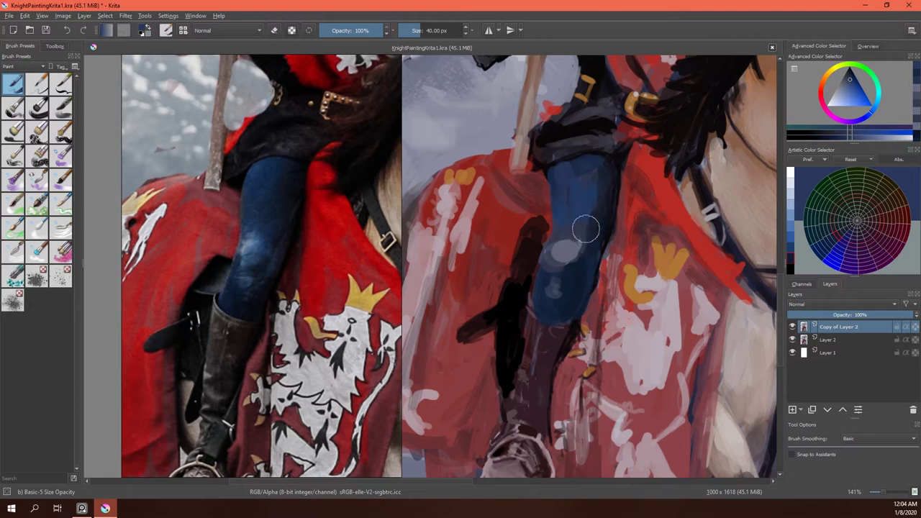
With the detail brush, repaint the leg's light patches and cover the excess in dark blue.
key(slash)
ctrl+click(561, 241)
drag(569, 244, 557, 252)
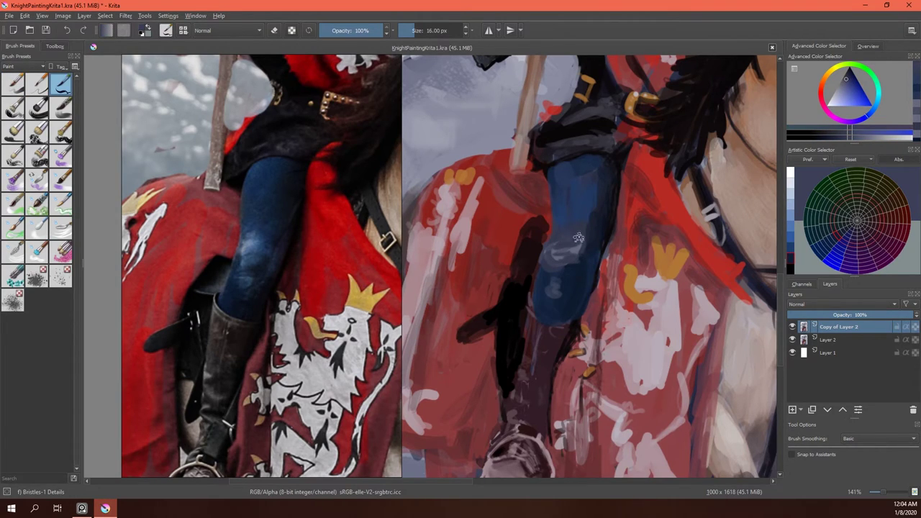
ctrl+click(588, 238)
ctrl+click(580, 289)
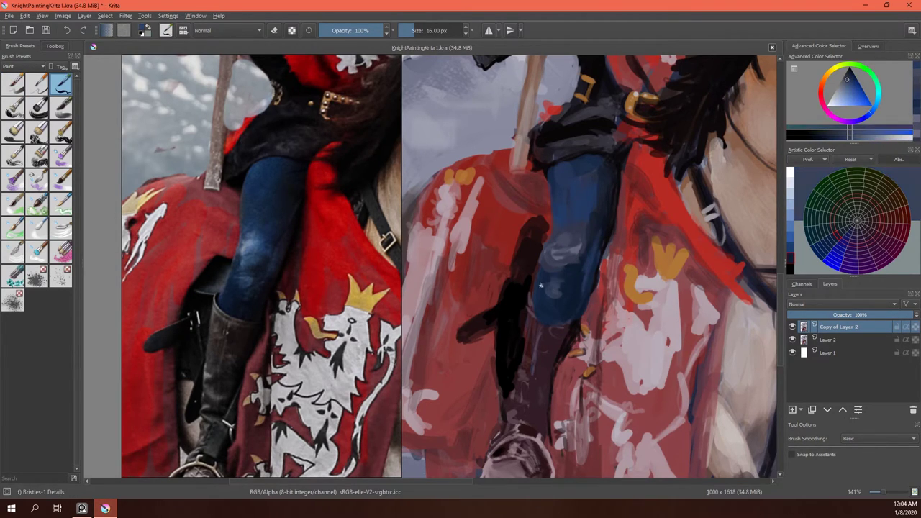
drag(569, 282, 541, 283)
ctrl+click(556, 298)
ctrl+click(550, 293)
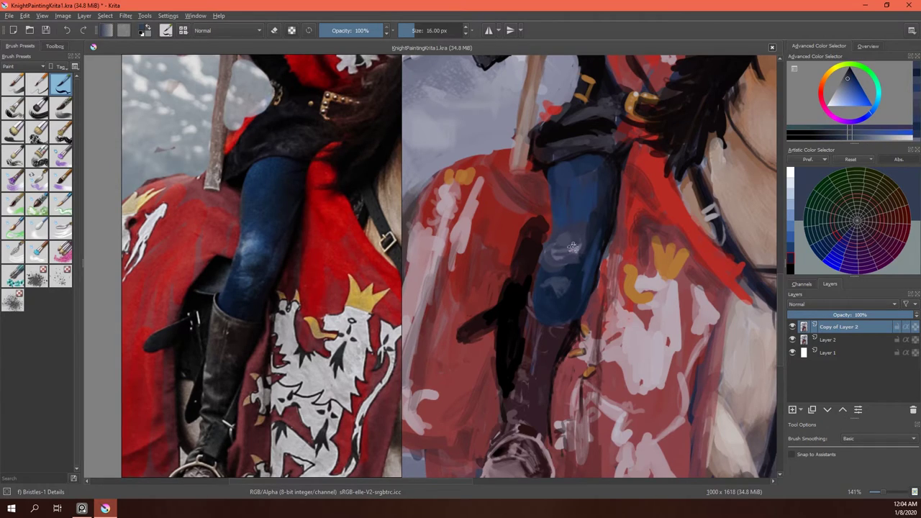
ctrl+click(623, 253)
mouse_move(547, 245)
mouse_down()
mouse_move(545, 273)
mouse_move(536, 223)
mouse_up()
Paint over the stray dark mark on the red coat, resize the brush to 4 px, and zoom out.
ctrl+click(546, 229)
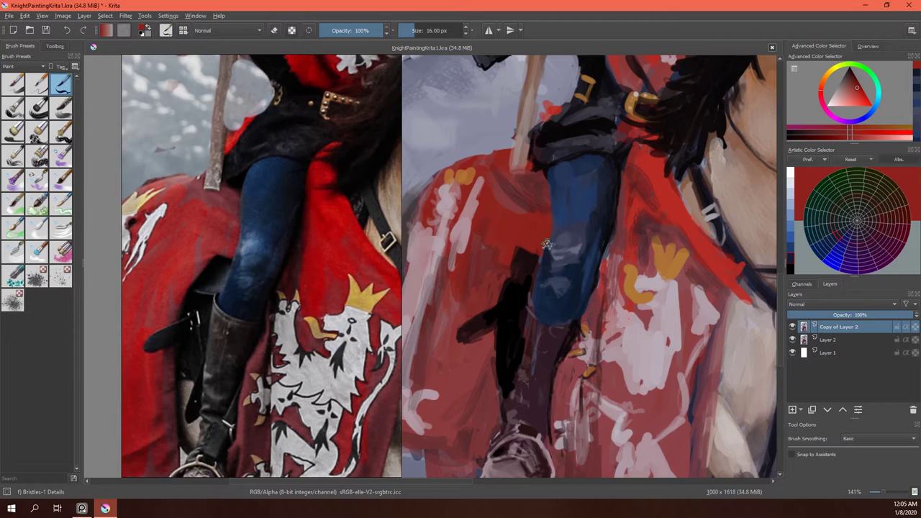
ctrl+click(508, 273)
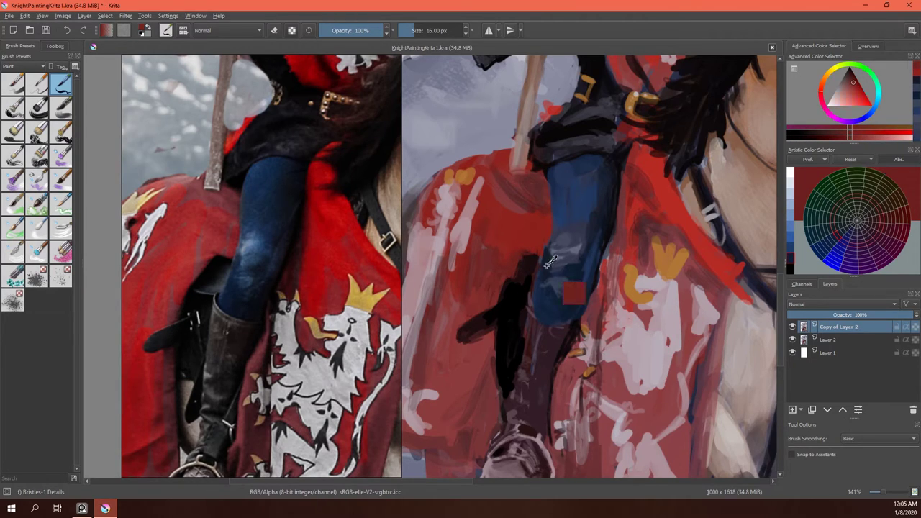
ctrl+click(564, 289)
ctrl+click(544, 310)
key(bracketleft)
key(bracketleft)
key(bracketleft)
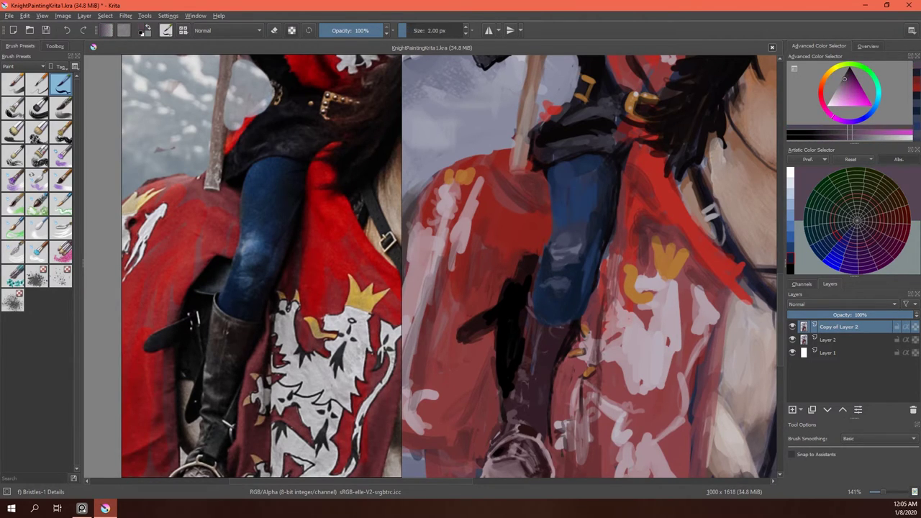
key(bracketright)
key(bracketright)
ctrl+click(547, 306)
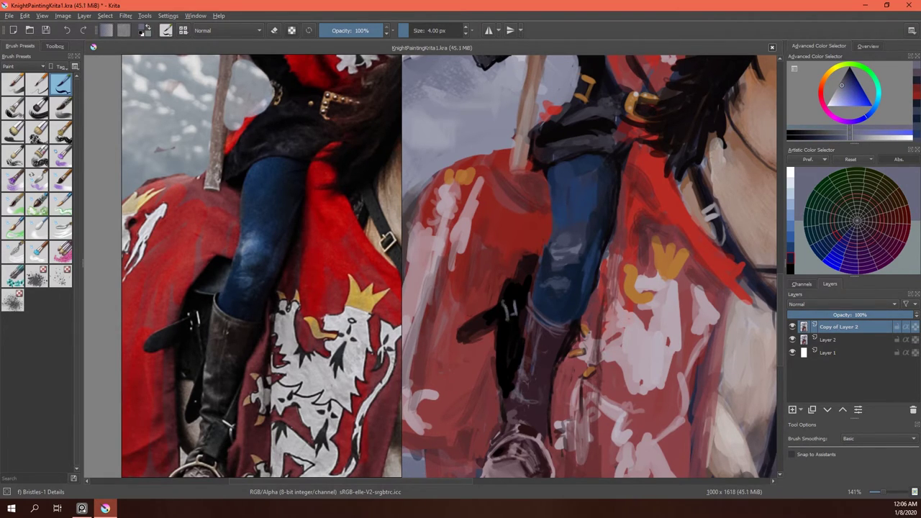
key(minus)
key(minus)
key(minus)
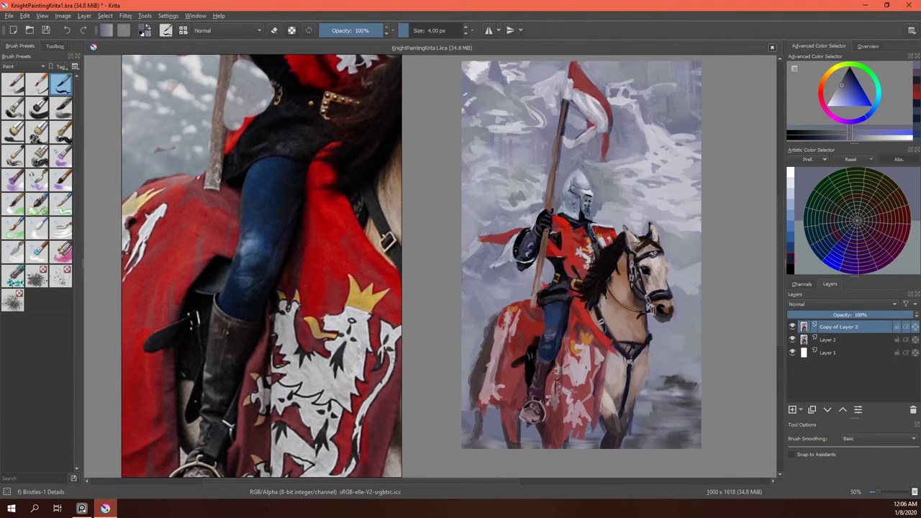
Toggle the top layer's visibility off and on twice to compare it with the layer beneath.
scroll(274, 232, down, 3)
scroll(273, 233, down, 2)
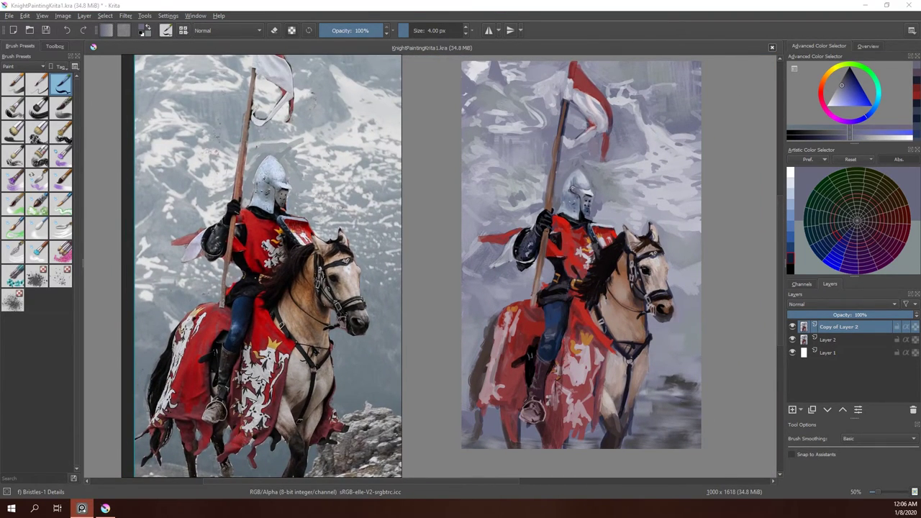
click(792, 327)
click(792, 327)
click(792, 327)
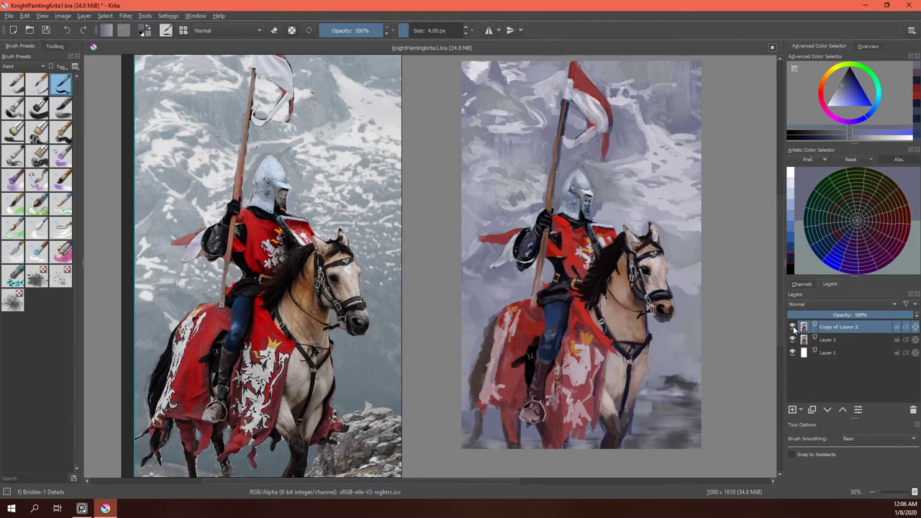
click(792, 326)
click(792, 326)
click(792, 327)
Duplicate the top painted layer and save the painting.
right_click(835, 330)
click(842, 188)
click(9, 15)
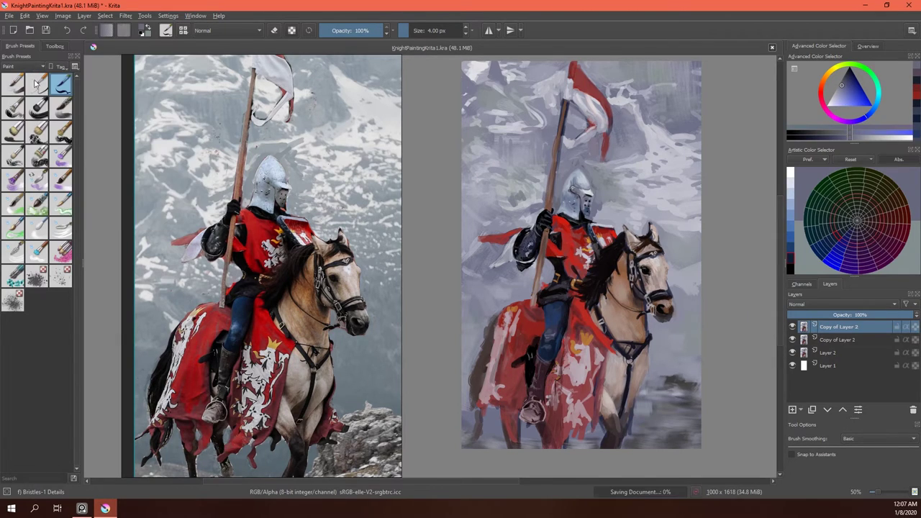
Select the Blender Knife Edge preset from the Paint brush presets.
click(21, 65)
click(15, 66)
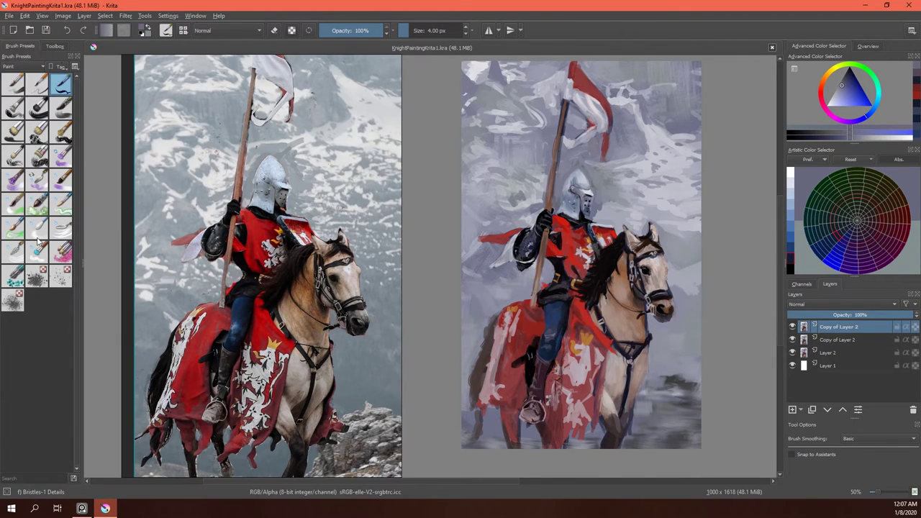
click(61, 228)
scroll(547, 251, up, 1)
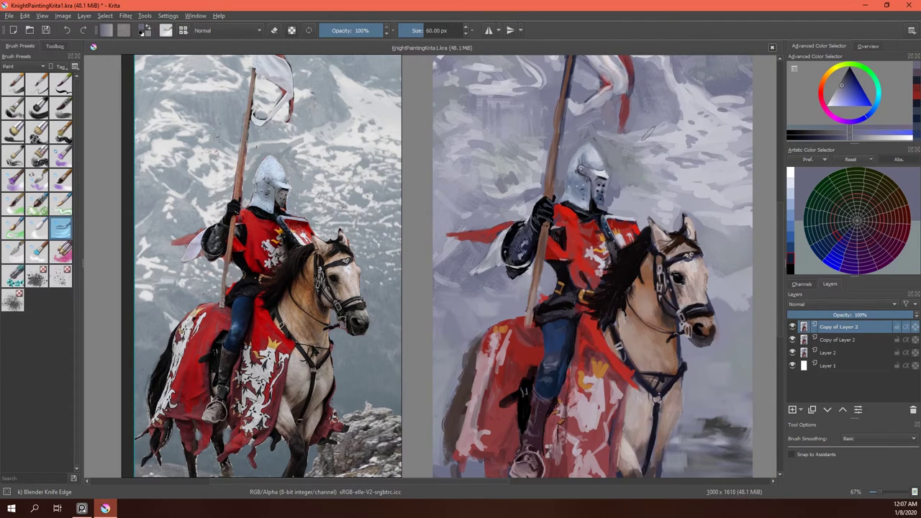
Smudge the sky softly with Blender Knife Edge, then blend darker dabs using Blender Textured Soft.
drag(494, 142, 501, 164)
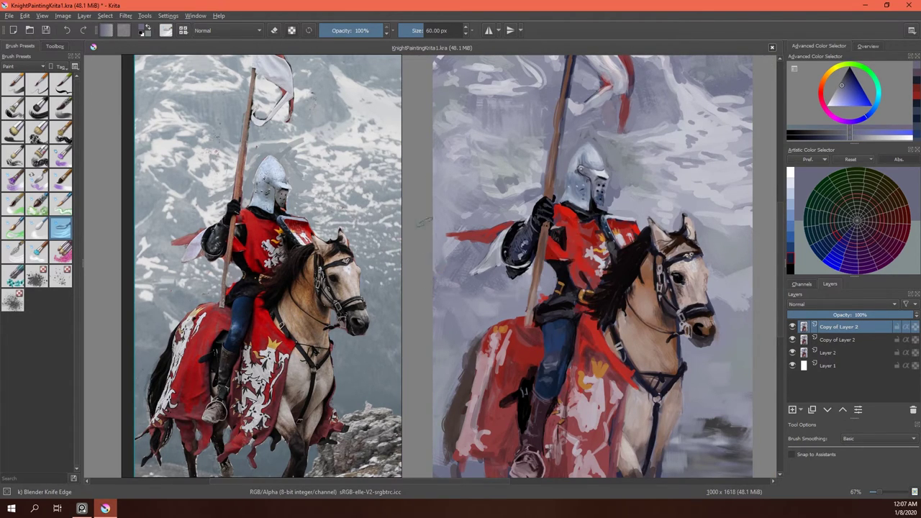
click(38, 253)
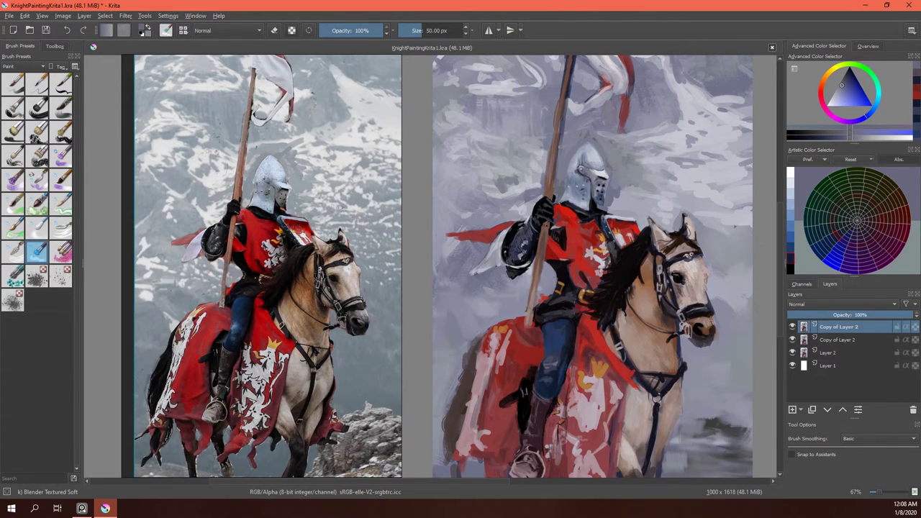
drag(753, 175, 702, 138)
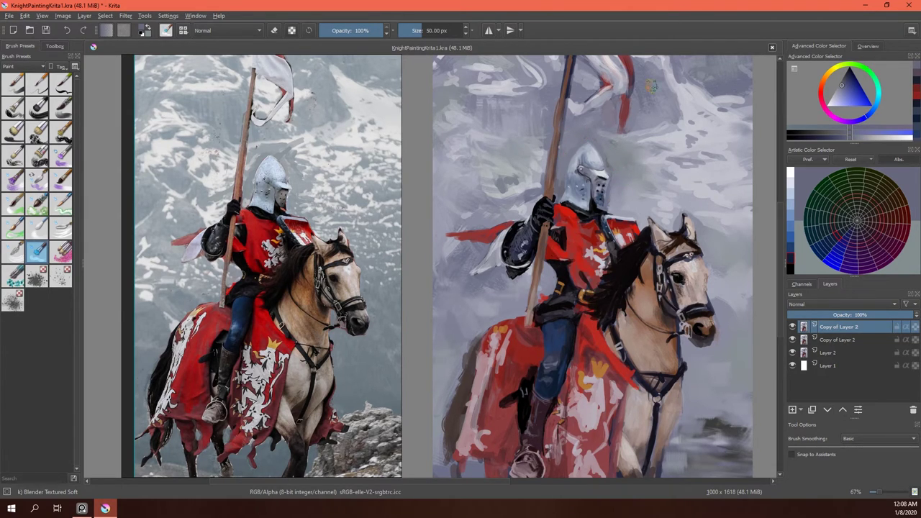
With Blender Rake, smear the flag into the sky and blend the chest, lower-right mist and left side.
click(62, 227)
click(20, 252)
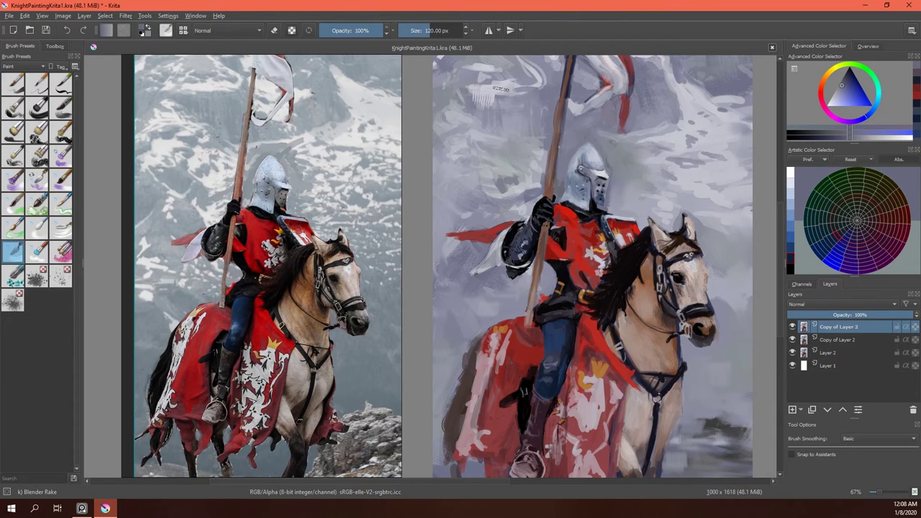
drag(584, 107, 620, 136)
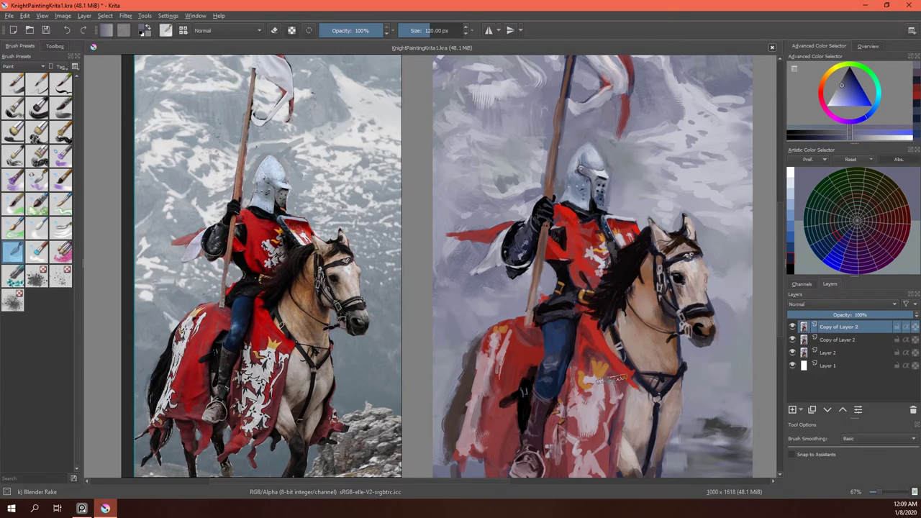
drag(636, 435, 674, 422)
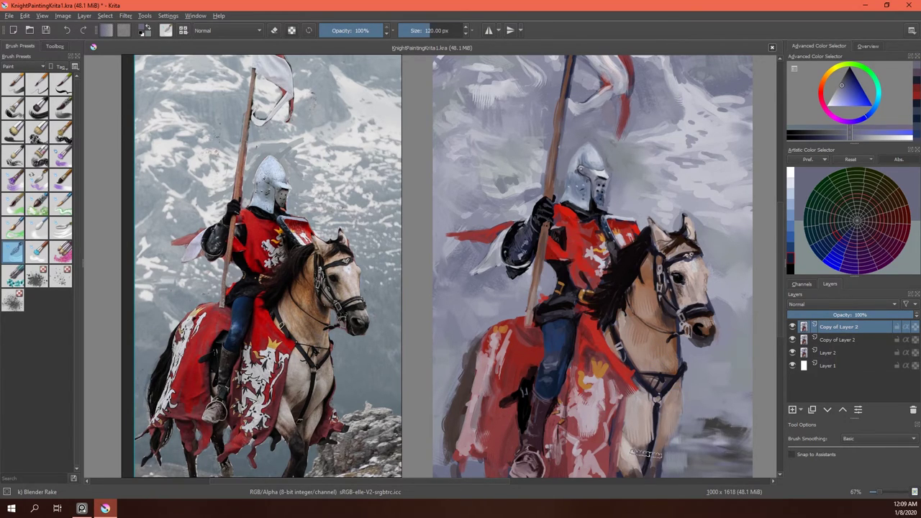
drag(646, 453, 649, 455)
mouse_move(706, 428)
mouse_down()
mouse_move(727, 453)
mouse_move(749, 431)
mouse_up()
drag(461, 376, 445, 421)
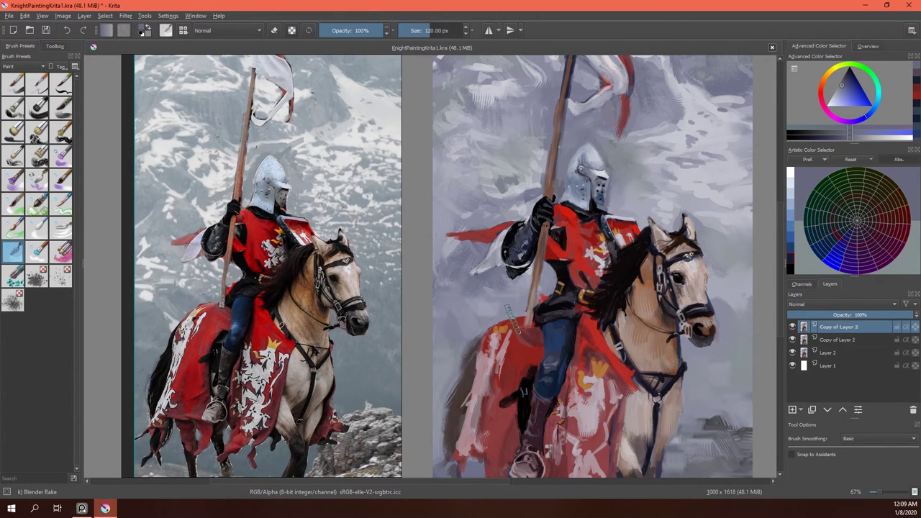
Soften the red drape, the lance-top banner and the upper-left sky with rake strokes.
drag(511, 315, 504, 315)
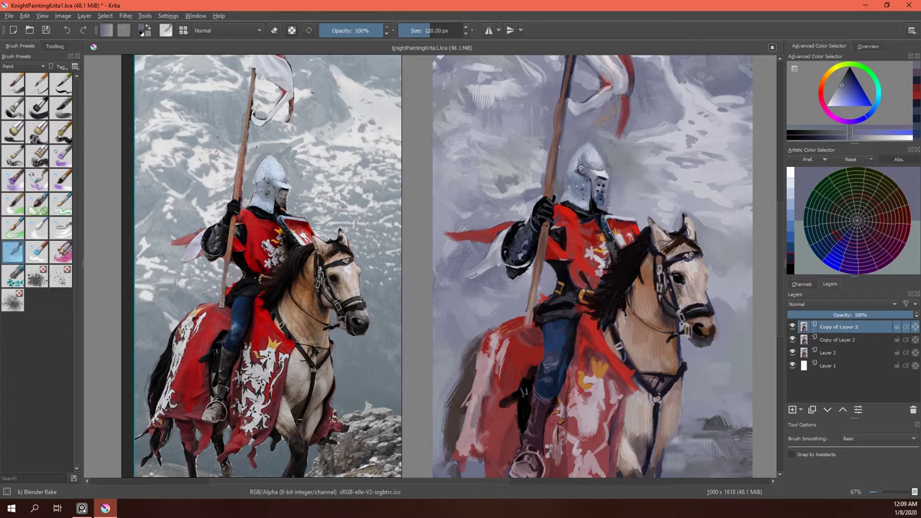
mouse_move(573, 101)
mouse_down()
mouse_move(624, 68)
mouse_move(594, 101)
mouse_up()
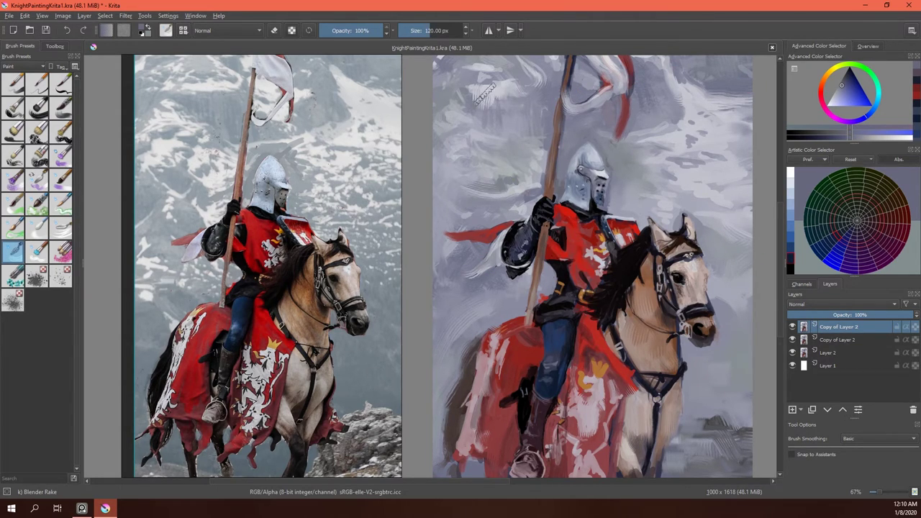
drag(485, 100, 453, 68)
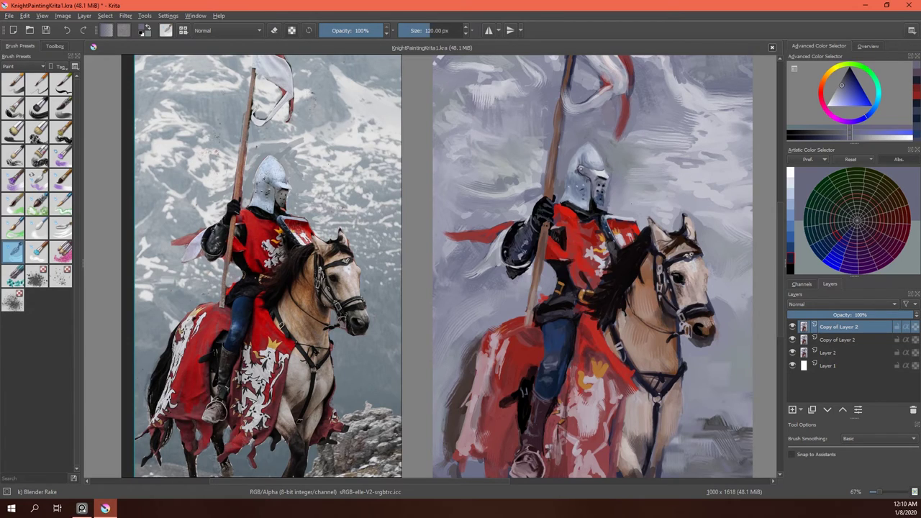
click(37, 250)
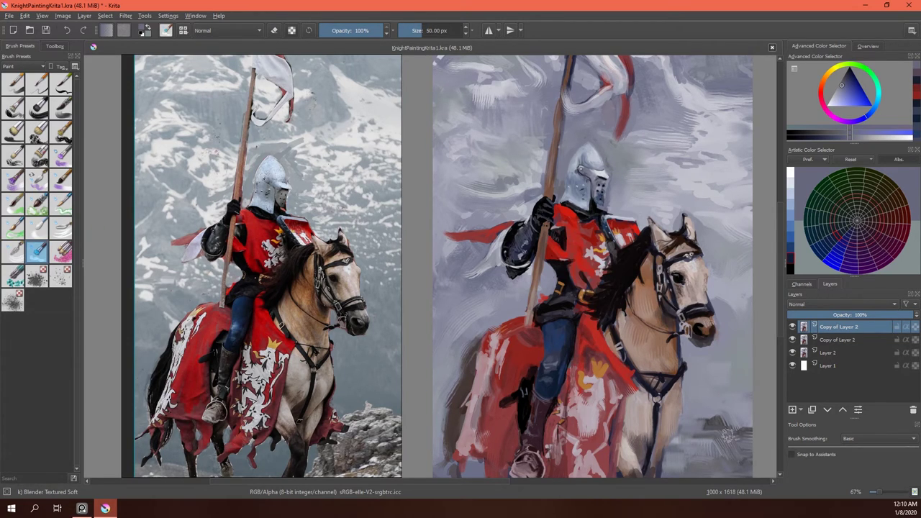
scroll(704, 407, down, 2)
With the Basic-5 Size Opacity brush, paint light-grey rock shapes beside the horse's legs.
scroll(719, 293, up, 3)
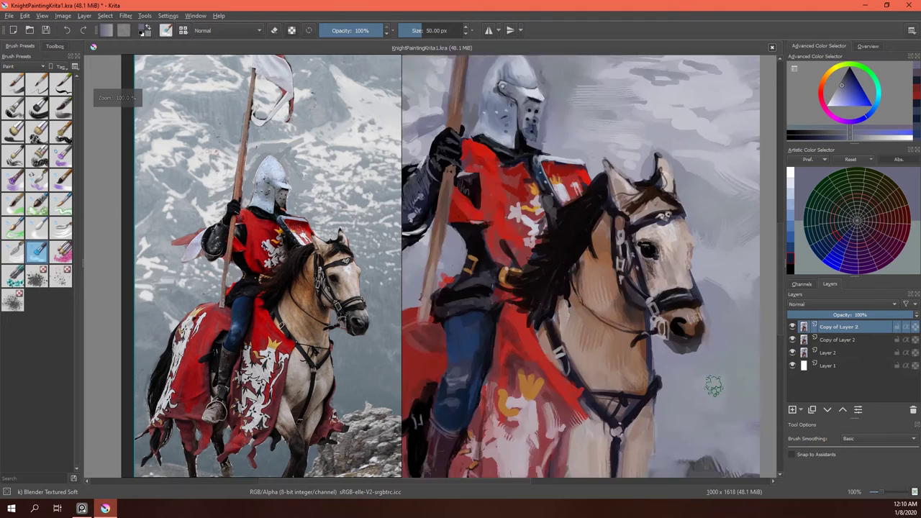
scroll(647, 360, up, 2)
scroll(266, 171, up, 3)
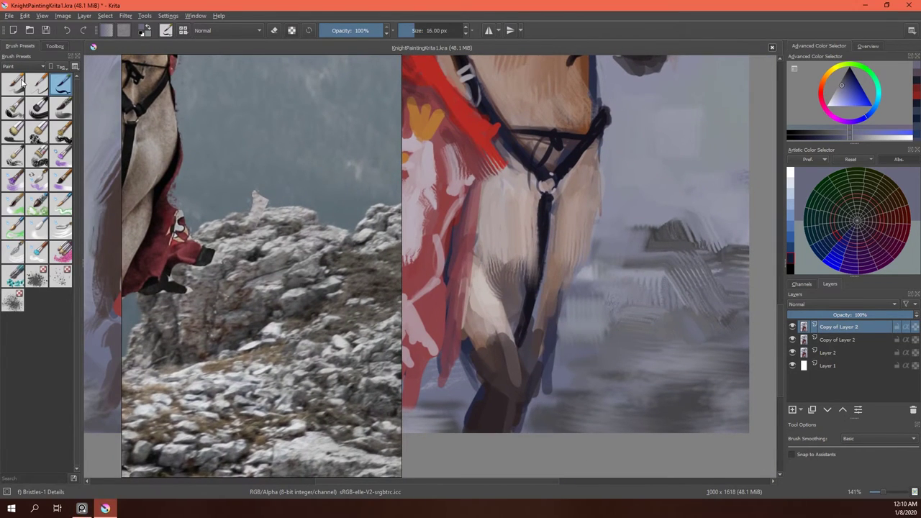
click(13, 82)
click(790, 196)
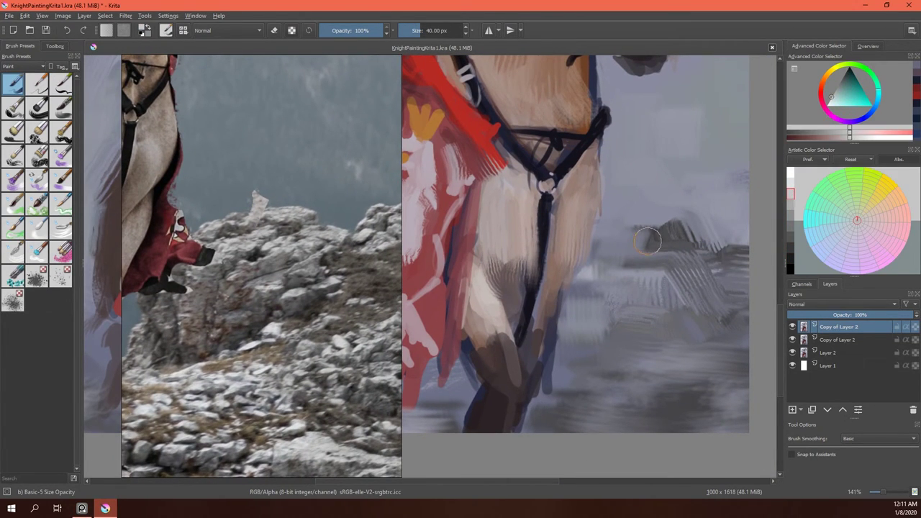
drag(633, 219, 720, 216)
mouse_move(651, 229)
mouse_down()
mouse_move(683, 230)
mouse_move(687, 241)
mouse_up()
drag(612, 256, 648, 257)
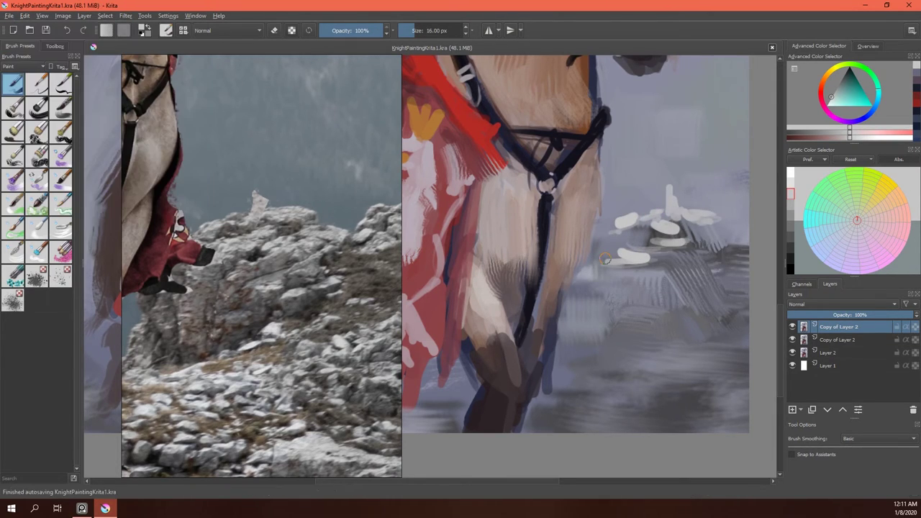
drag(743, 237, 651, 261)
mouse_move(682, 265)
mouse_down()
mouse_move(630, 272)
mouse_move(599, 235)
mouse_up()
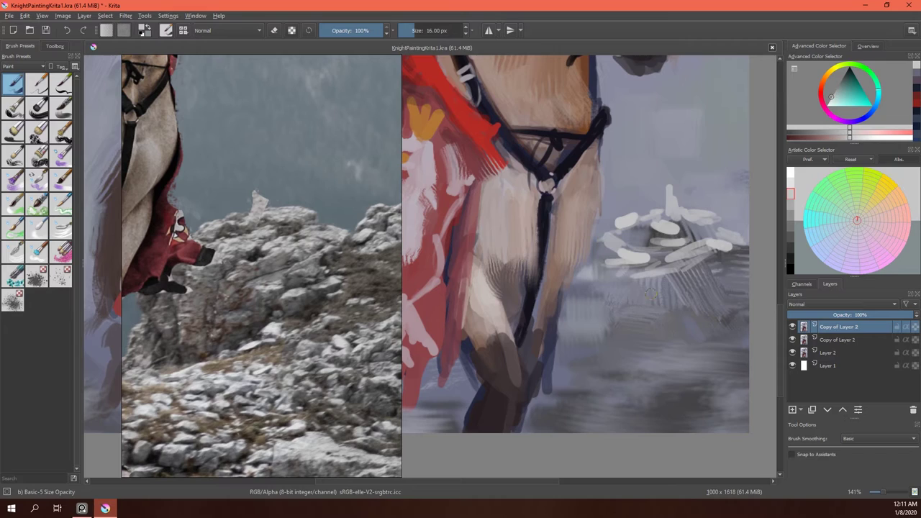
Fill out the white rocky shapes and add light strokes below the rocks.
drag(668, 283, 633, 289)
drag(731, 274, 695, 289)
drag(747, 246, 725, 276)
drag(687, 298, 621, 317)
drag(717, 331, 670, 341)
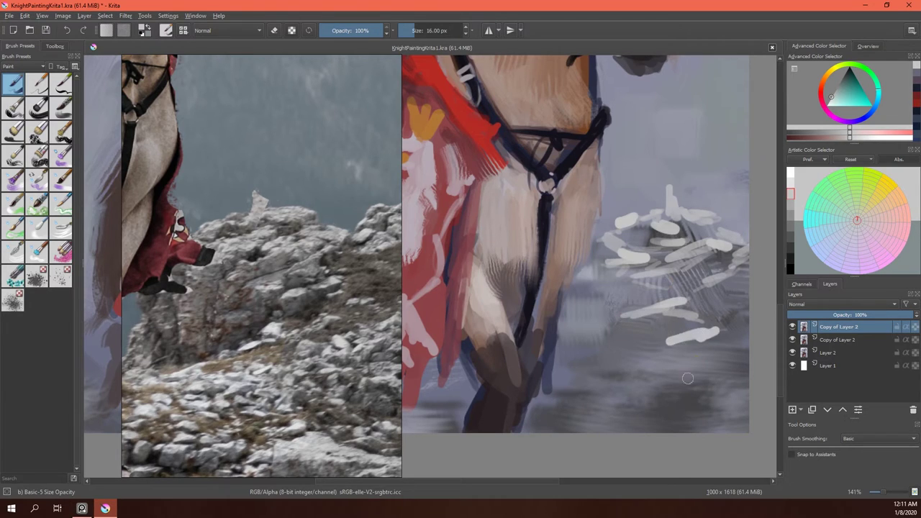
drag(661, 375, 621, 393)
Paint dark grey shadows beside the horse's leg and across the white rocks.
ctrl+click(651, 200)
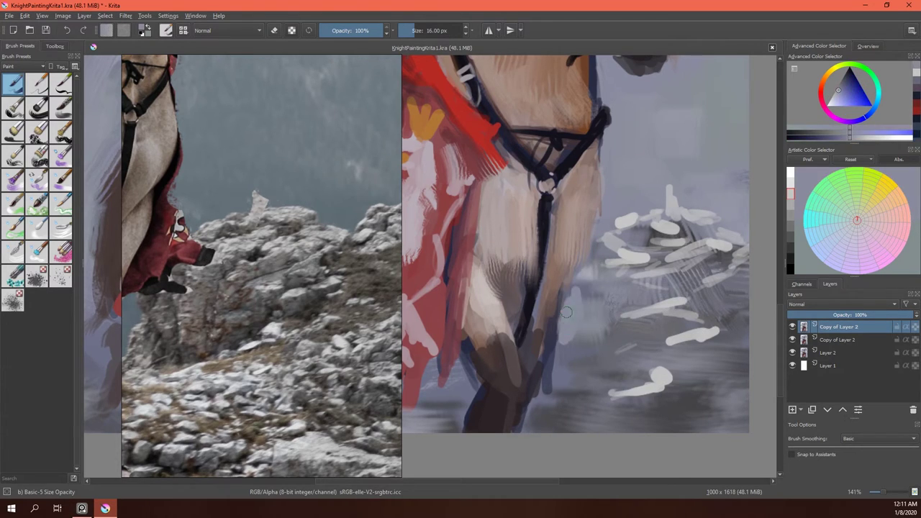
ctrl+click(681, 268)
mouse_move(583, 282)
mouse_down()
mouse_move(579, 327)
mouse_move(563, 354)
mouse_up()
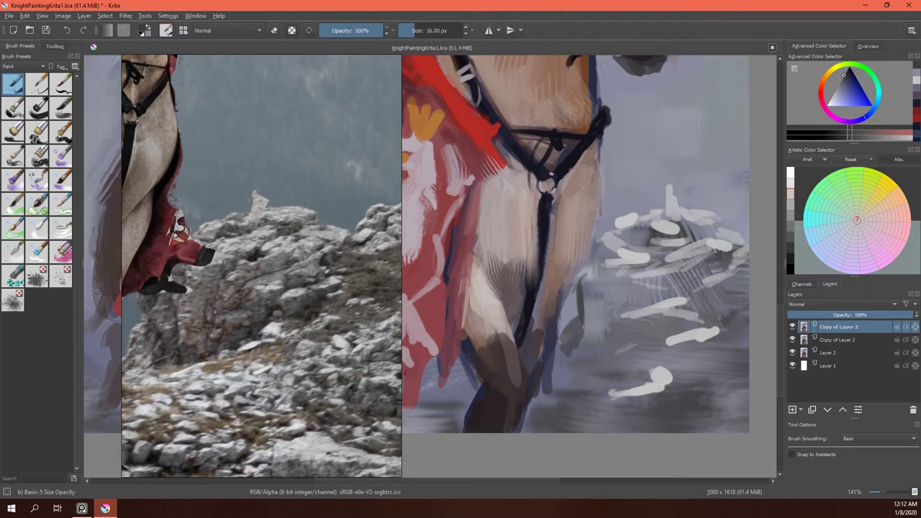
drag(684, 229, 615, 238)
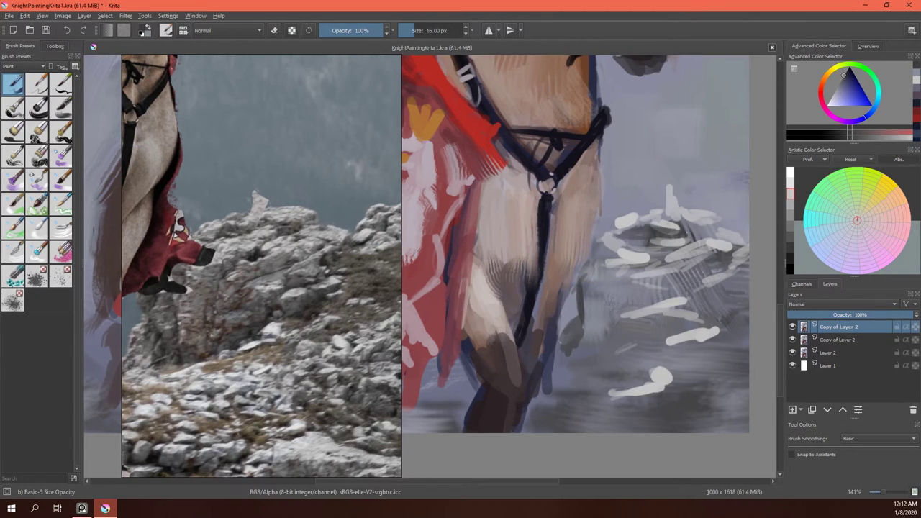
mouse_move(719, 226)
mouse_down()
mouse_move(627, 246)
mouse_move(617, 269)
mouse_move(590, 289)
mouse_up()
Add light strokes along the rock tops using colours sampled from the canvas.
ctrl+click(666, 241)
ctrl+click(731, 243)
drag(697, 219, 729, 223)
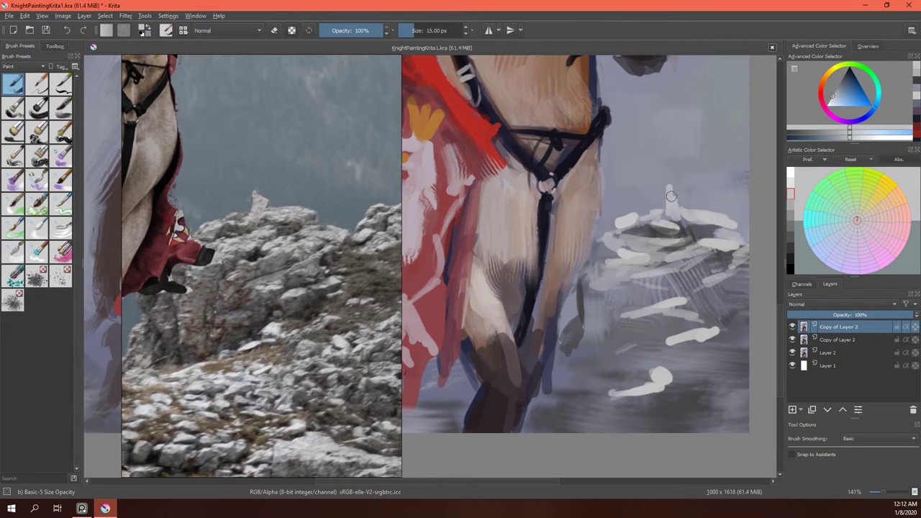
drag(670, 195, 677, 214)
drag(661, 215, 624, 225)
Shade the rocks with darker grey and add light grey highlights to the snowy rocks.
ctrl+click(632, 216)
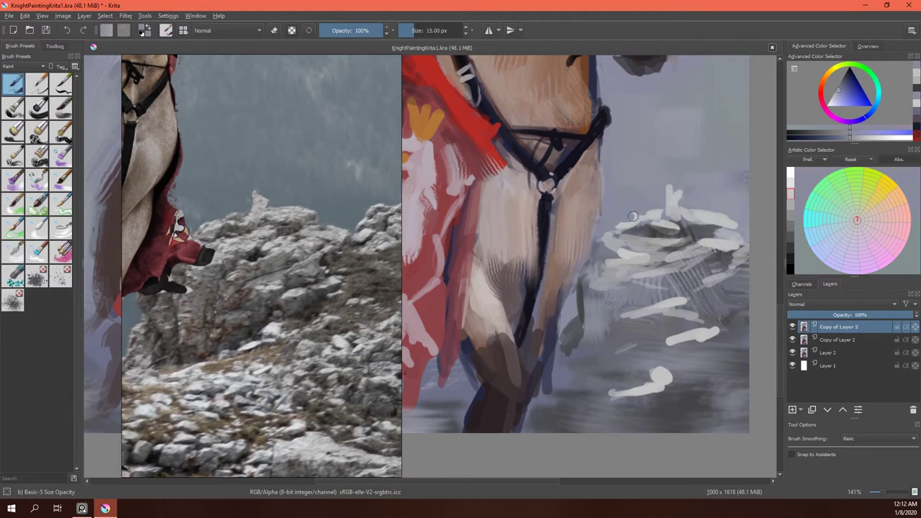
ctrl+click(713, 228)
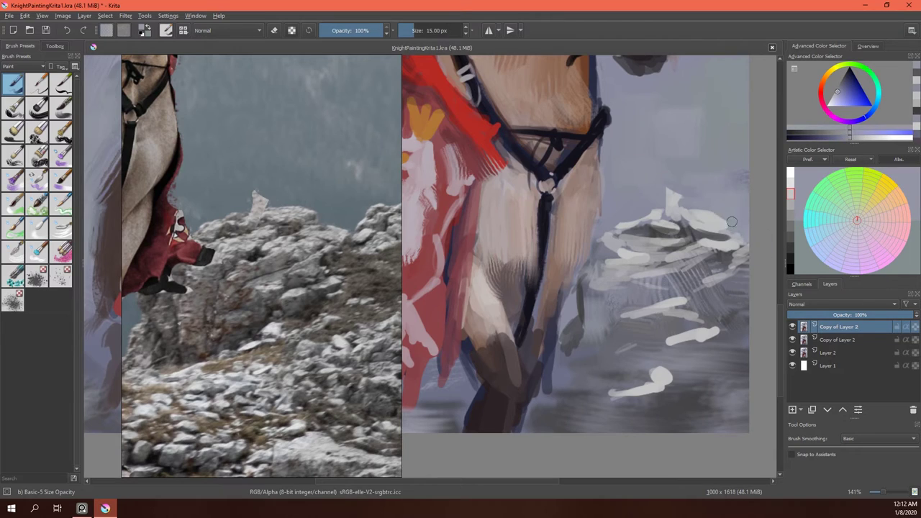
ctrl+click(732, 222)
drag(680, 248, 592, 287)
drag(644, 273, 619, 241)
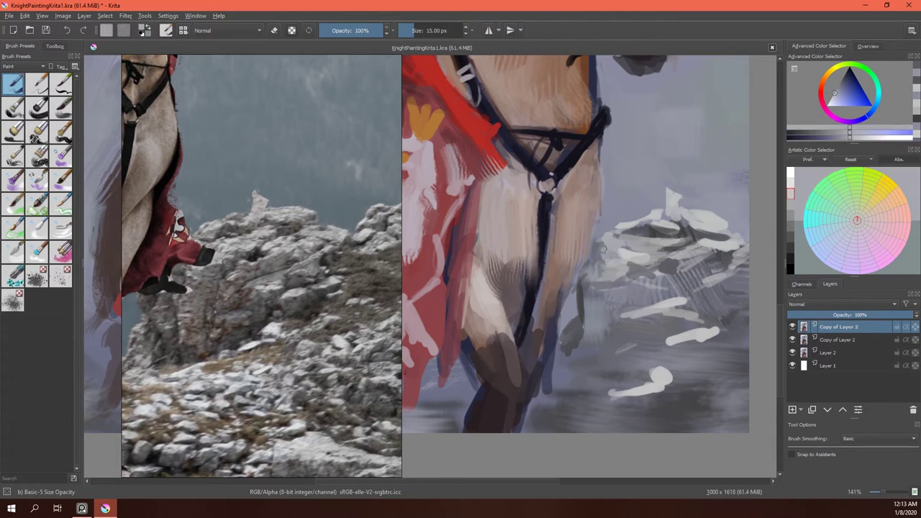
drag(677, 234, 643, 237)
drag(719, 274, 628, 310)
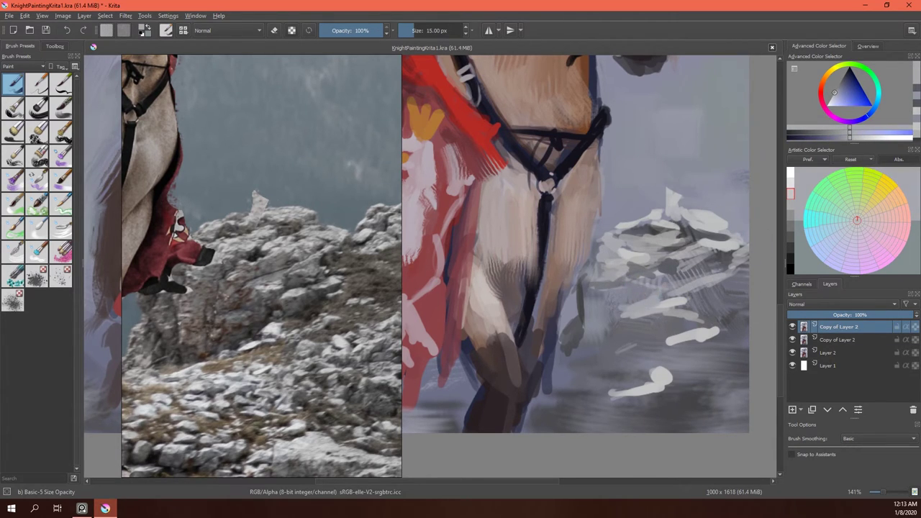
Brighten the snowy peak with a light stroke.
ctrl+click(596, 316)
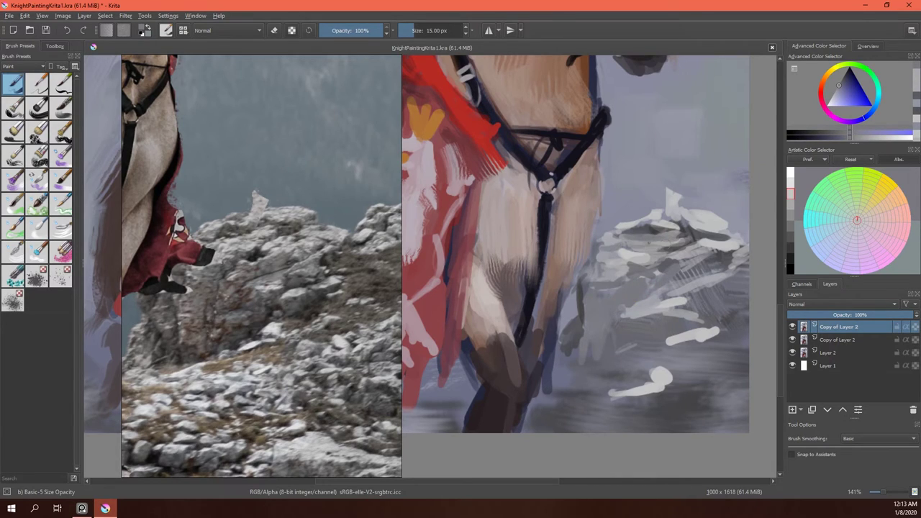
ctrl+click(682, 222)
ctrl+click(687, 203)
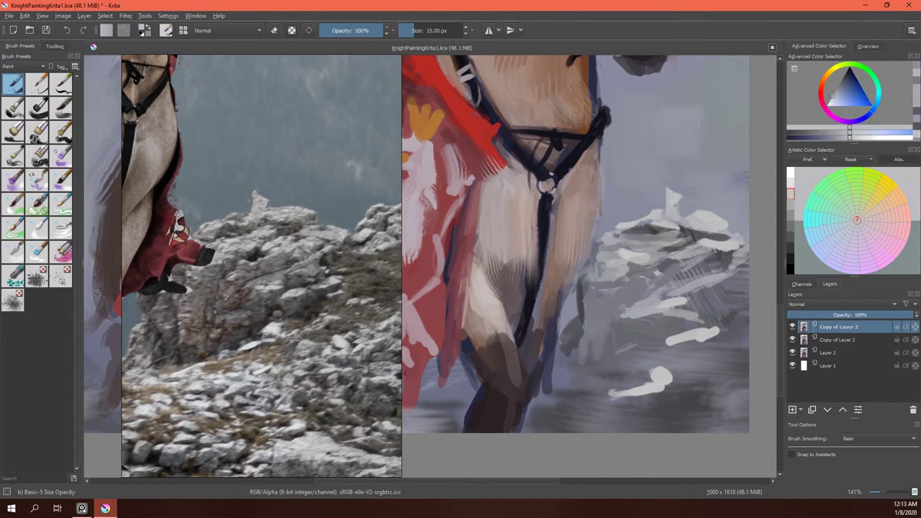
mouse_move(675, 206)
mouse_down()
mouse_move(720, 217)
mouse_move(730, 267)
mouse_up()
ctrl+click(720, 226)
Paint dark grey strokes and dabs onto the lower-right snow.
ctrl+click(691, 302)
mouse_move(648, 325)
mouse_down()
mouse_move(703, 315)
mouse_move(741, 324)
mouse_move(744, 352)
mouse_move(731, 324)
mouse_up()
ctrl+click(719, 356)
ctrl+click(723, 317)
Model the snowy rocks with sampled light grey strokes and dark grey shadows.
ctrl+click(673, 346)
drag(663, 346, 692, 331)
ctrl+click(741, 281)
mouse_move(748, 268)
mouse_down()
mouse_move(720, 289)
mouse_move(728, 322)
mouse_move(651, 320)
mouse_move(622, 349)
mouse_move(633, 317)
mouse_up()
ctrl+click(633, 316)
mouse_move(687, 329)
mouse_down()
mouse_move(684, 353)
mouse_move(669, 356)
mouse_up()
drag(669, 265, 568, 363)
Add sampled grey strokes along the rocks' left side and across the right rocks.
ctrl+click(617, 291)
ctrl+click(611, 316)
mouse_move(608, 305)
mouse_down()
mouse_move(611, 360)
mouse_move(612, 332)
mouse_up()
ctrl+click(653, 274)
mouse_move(648, 268)
mouse_down()
mouse_move(689, 290)
mouse_move(600, 295)
mouse_move(722, 261)
mouse_up()
ctrl+click(626, 286)
ctrl+click(658, 308)
drag(654, 309, 687, 293)
Add light grey vertical strokes and highlights to the rocks, plus a white stroke at their base.
ctrl+click(614, 295)
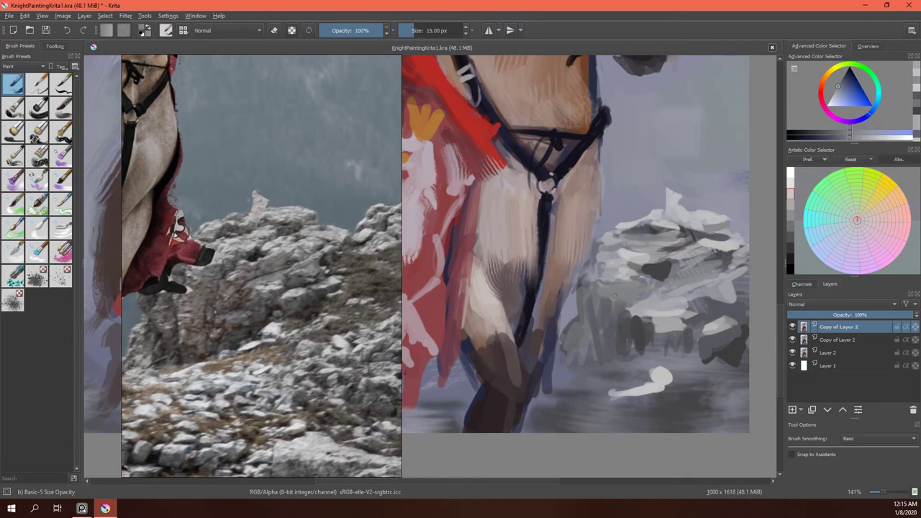
mouse_move(614, 295)
mouse_down()
mouse_move(612, 354)
mouse_move(608, 343)
mouse_move(584, 351)
mouse_move(598, 370)
mouse_up()
ctrl+click(604, 323)
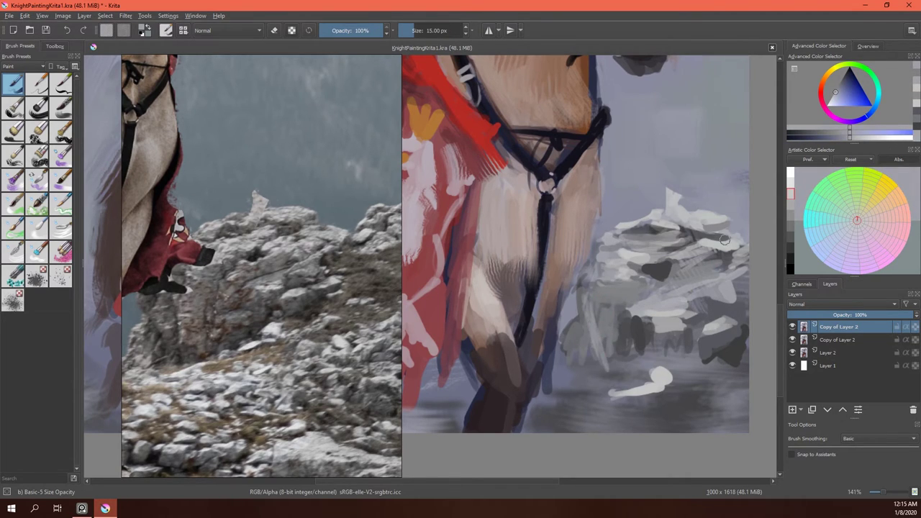
ctrl+click(725, 240)
ctrl+click(691, 310)
drag(683, 302, 720, 349)
ctrl+click(720, 288)
drag(716, 291, 749, 281)
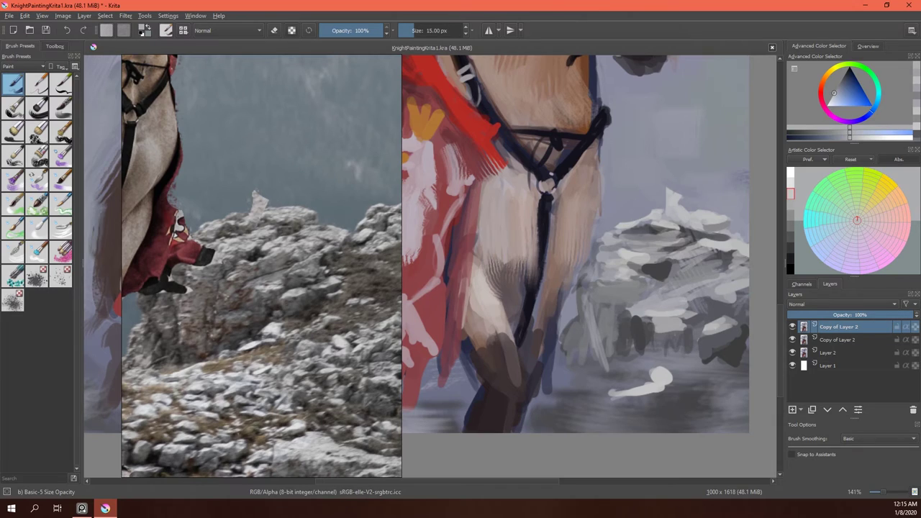
ctrl+click(658, 378)
mouse_move(618, 382)
mouse_down()
mouse_move(581, 380)
mouse_move(603, 383)
mouse_move(657, 360)
mouse_move(662, 344)
mouse_up()
ctrl+click(656, 270)
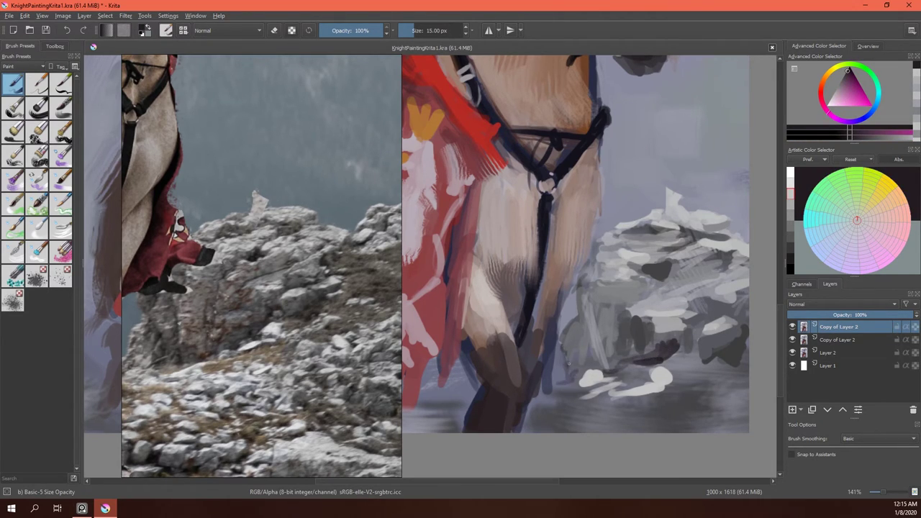
Sample greys from the snow and brush light strokes along the lower snowy ground.
ctrl+click(653, 305)
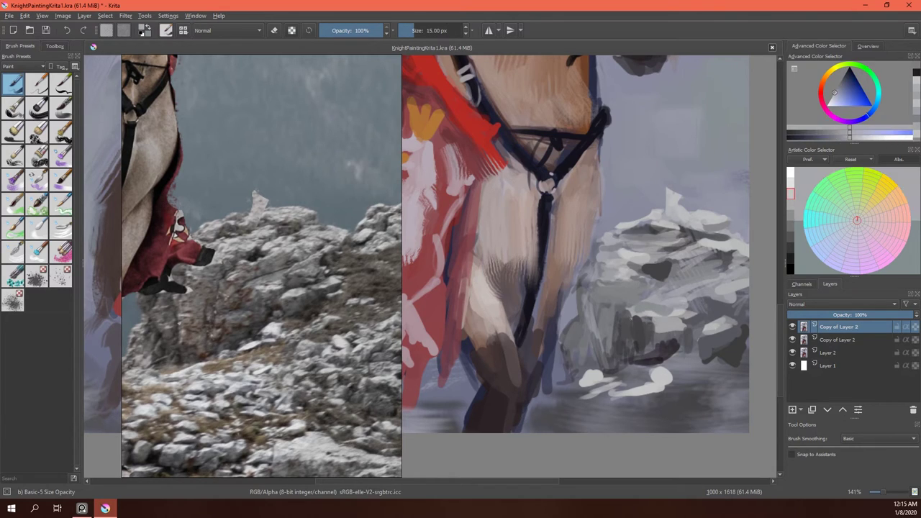
ctrl+click(659, 314)
ctrl+click(712, 336)
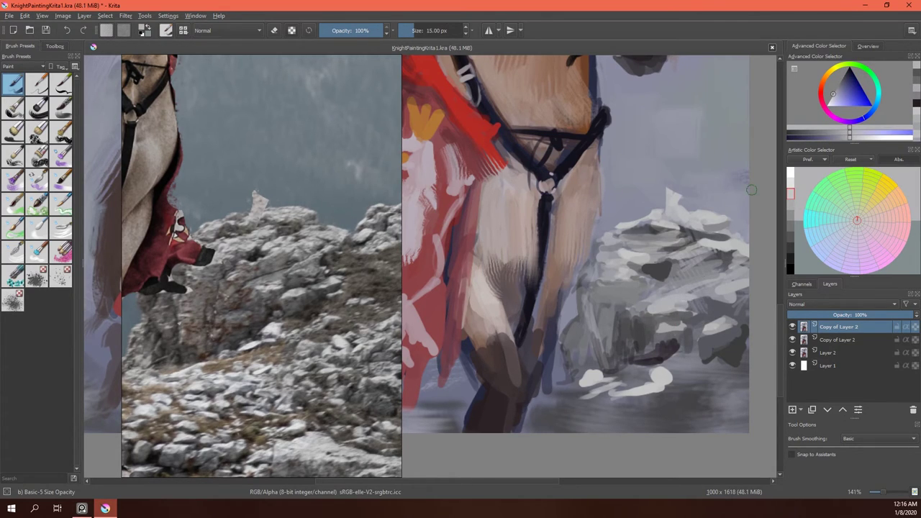
ctrl+click(684, 361)
ctrl+click(716, 356)
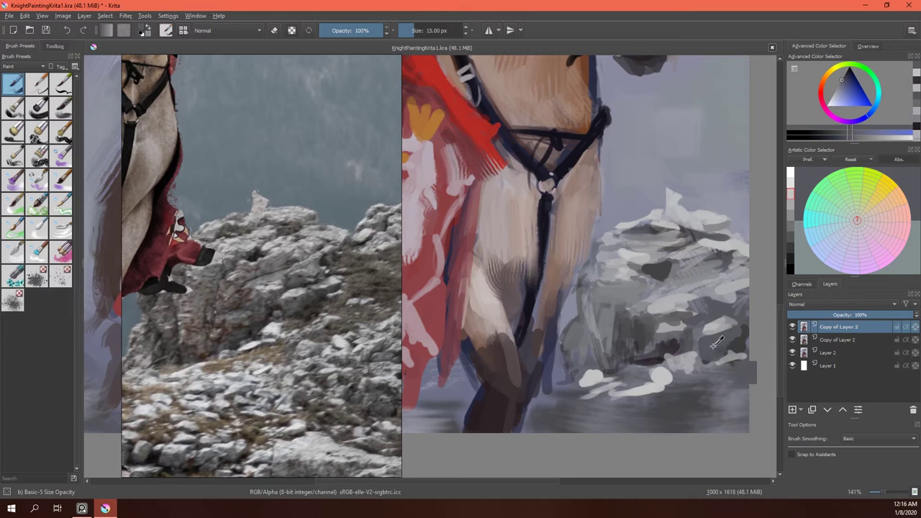
ctrl+click(716, 343)
mouse_move(694, 388)
mouse_down()
mouse_move(536, 419)
mouse_move(569, 428)
mouse_up()
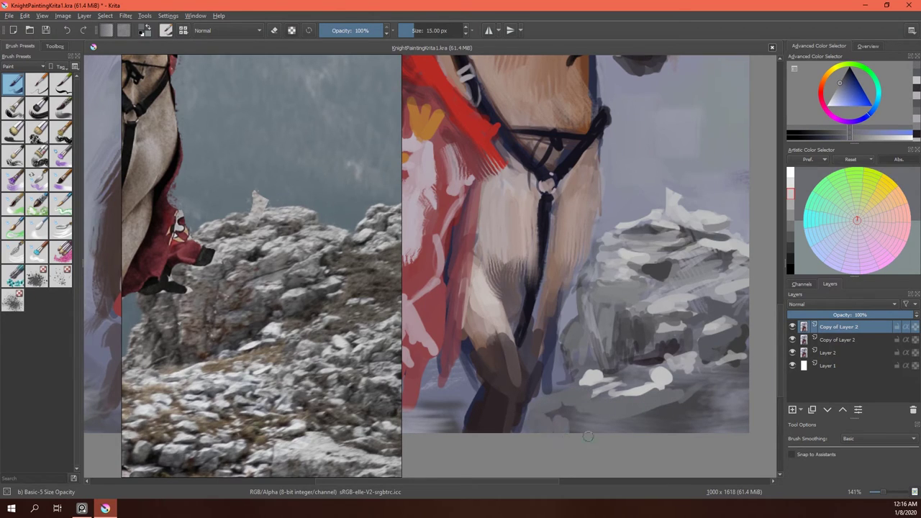
mouse_move(647, 414)
mouse_down()
mouse_move(722, 409)
mouse_move(748, 369)
mouse_up()
Finish the lower-right snowy ground with pinkish light strokes.
ctrl+click(727, 374)
drag(698, 396, 741, 371)
drag(723, 424, 749, 406)
drag(691, 421, 620, 432)
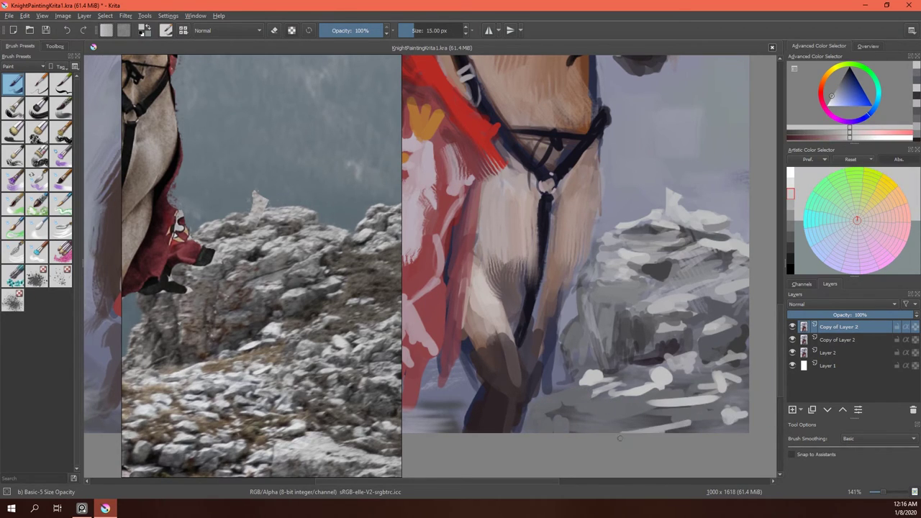
ctrl+click(529, 418)
With Blender Rake at 47 px, rake dark texture across the rock's top and middle.
key(2)
scroll(575, 252, up, 4)
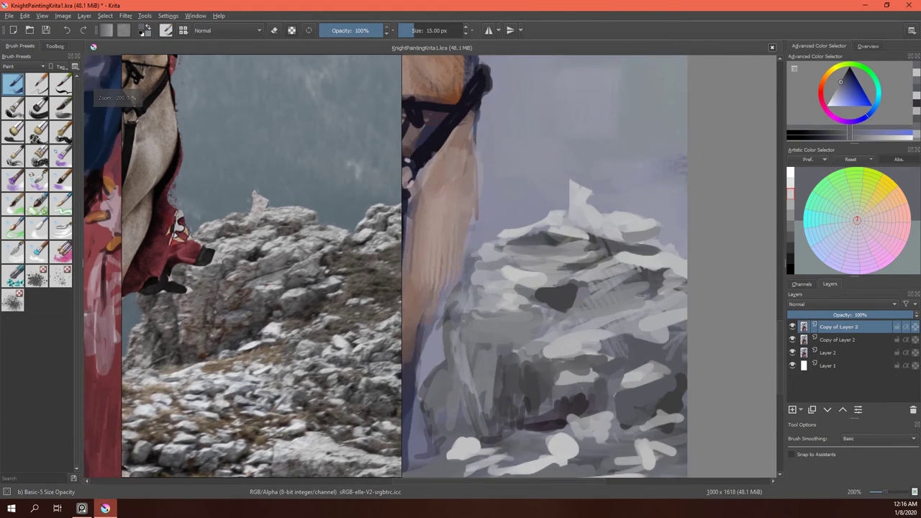
click(14, 249)
key(bracketleft)
drag(662, 269, 625, 248)
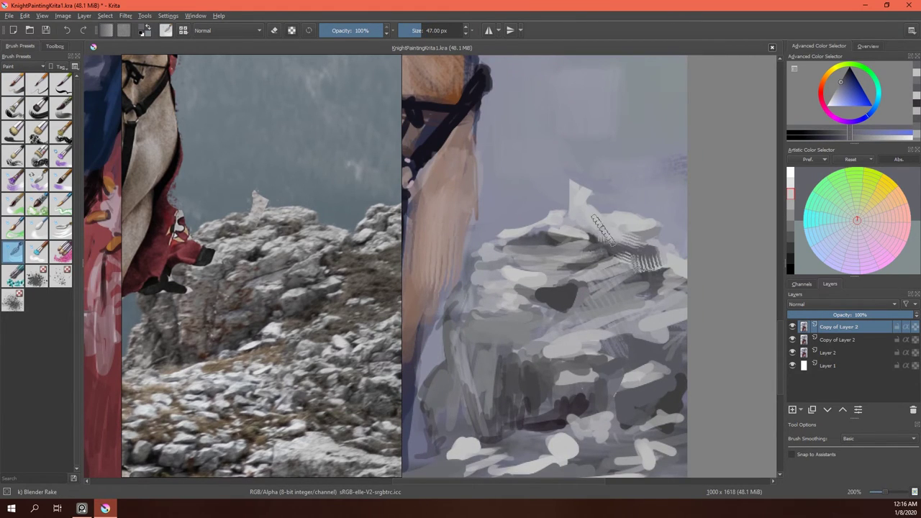
drag(504, 241, 591, 241)
mouse_move(601, 274)
mouse_down()
mouse_move(536, 292)
mouse_move(518, 316)
mouse_move(503, 288)
mouse_up()
Paint light Blender Knife Edge strokes across the middle and lower-left of the rock.
click(61, 227)
drag(576, 316, 529, 295)
drag(605, 309, 518, 281)
drag(583, 288, 525, 252)
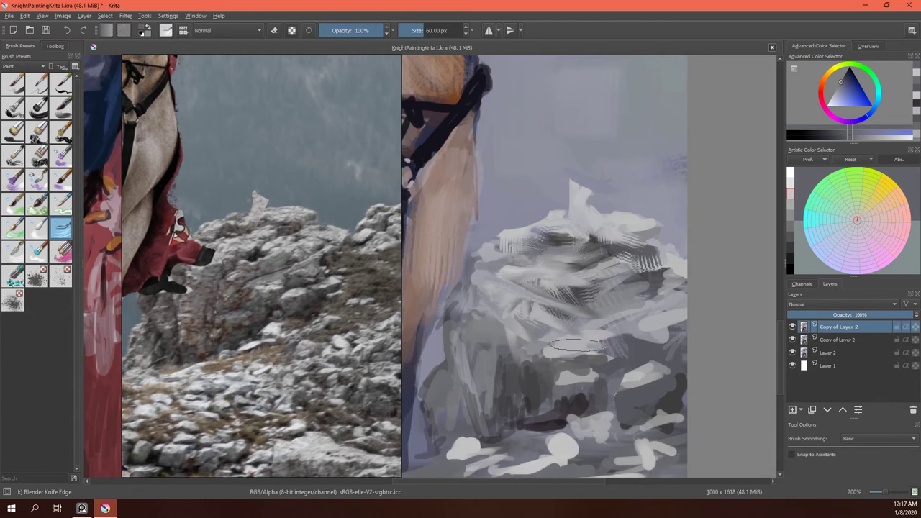
drag(641, 324, 504, 367)
With Blender Rake at 120 px, texture the lower rock dark and light and soften the white peak.
click(13, 249)
drag(565, 360, 446, 468)
drag(626, 375, 533, 428)
drag(654, 367, 683, 432)
drag(669, 395, 618, 360)
drag(683, 316, 605, 381)
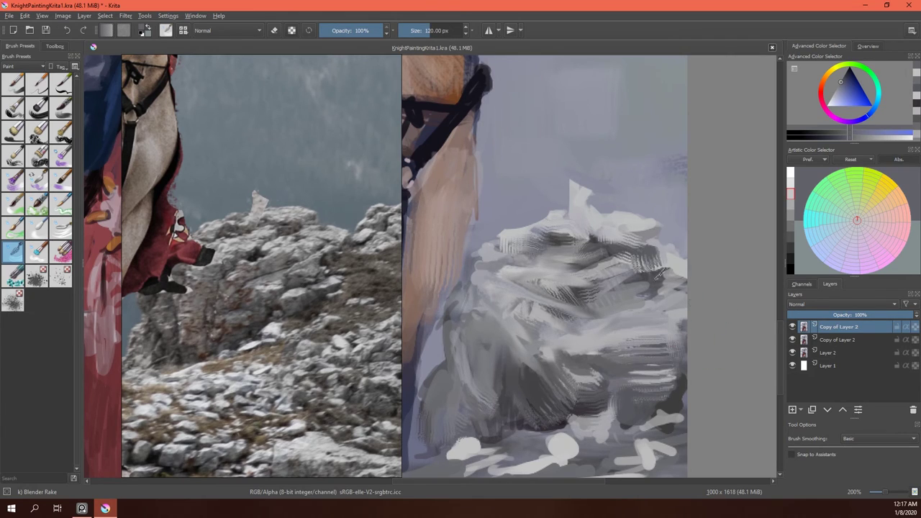
drag(568, 224, 619, 173)
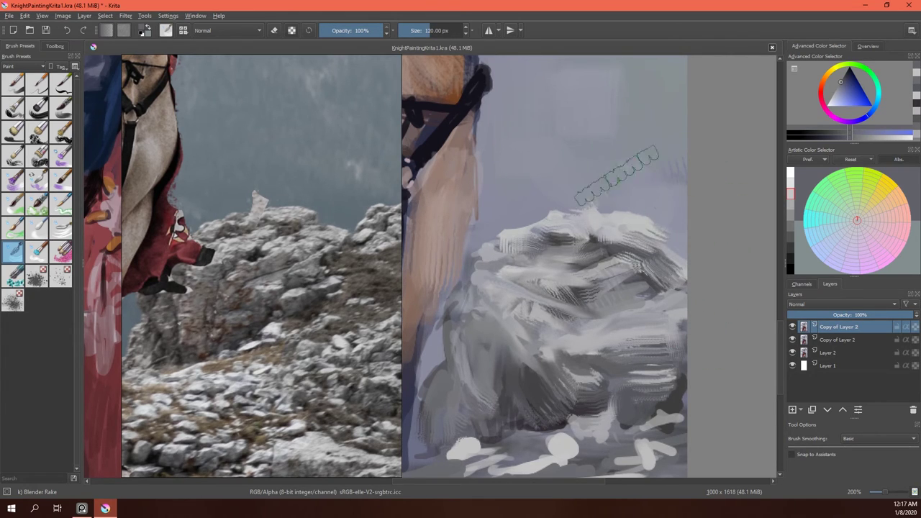
drag(590, 238, 669, 208)
scroll(726, 310, down, 4)
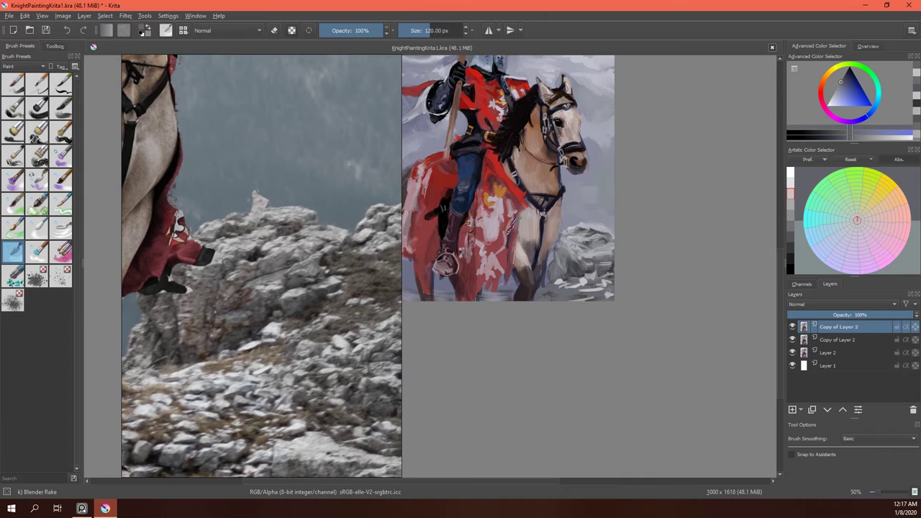
Paint light grey-blue strokes along the painting's bottom edge with the Bristles-3 Large Smooth brush.
scroll(691, 316, up, 1)
key(slash)
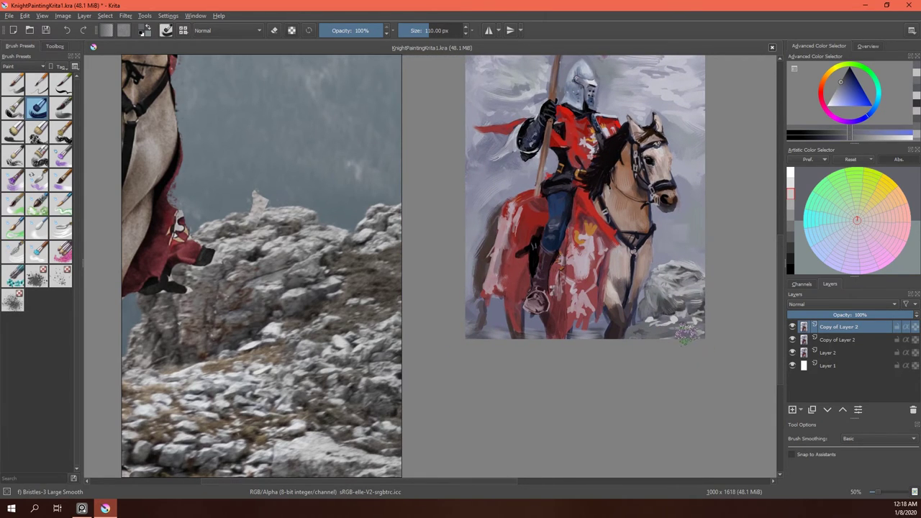
ctrl+click(687, 324)
ctrl+click(694, 327)
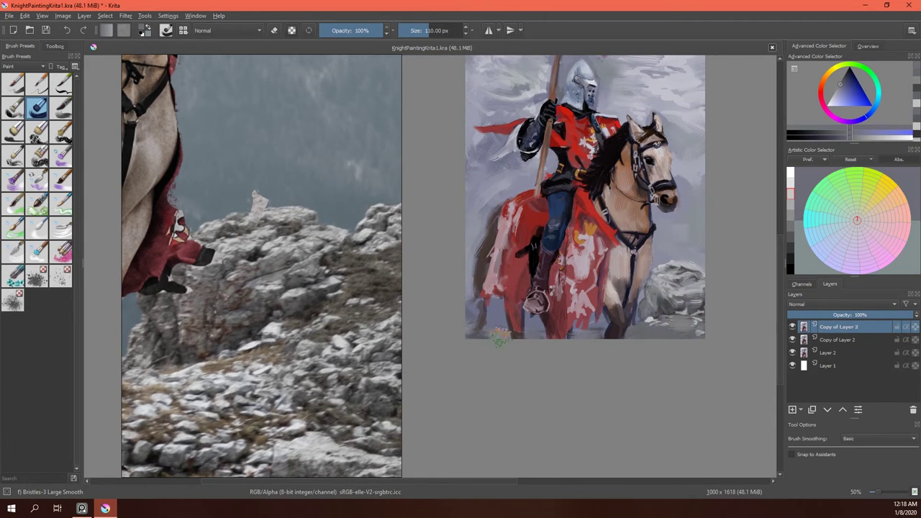
ctrl+click(670, 153)
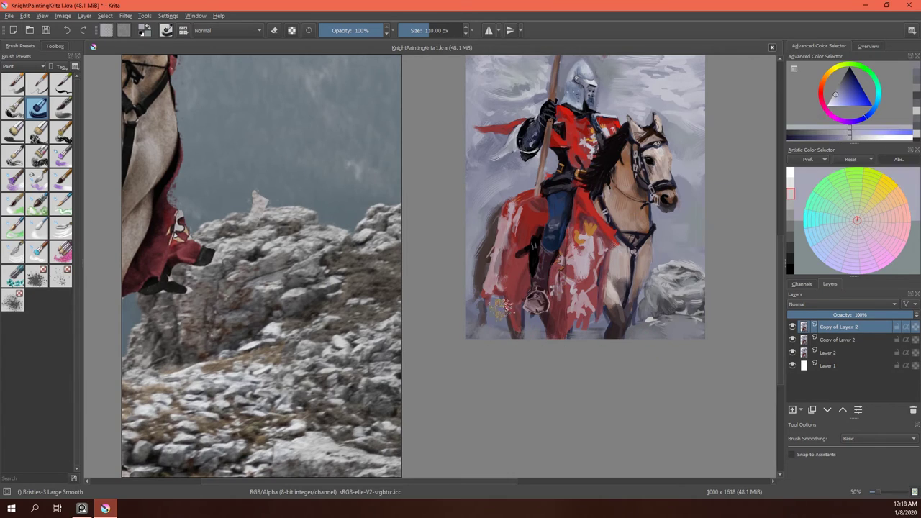
drag(503, 310, 471, 302)
drag(532, 327, 622, 328)
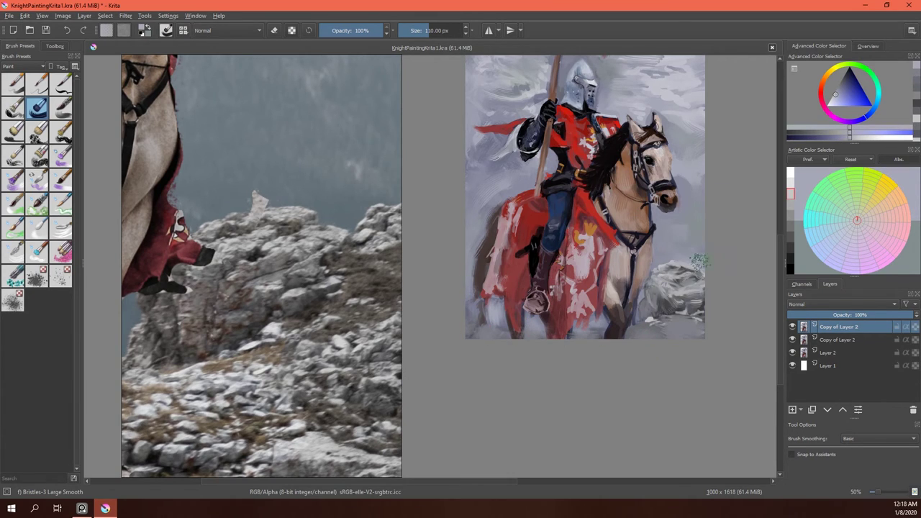
Paint dark Dry Bristles strokes, then light Bristles-2 Flat Rough 26 px strokes, on the lower-right rocks.
ctrl+click(670, 313)
key(.)
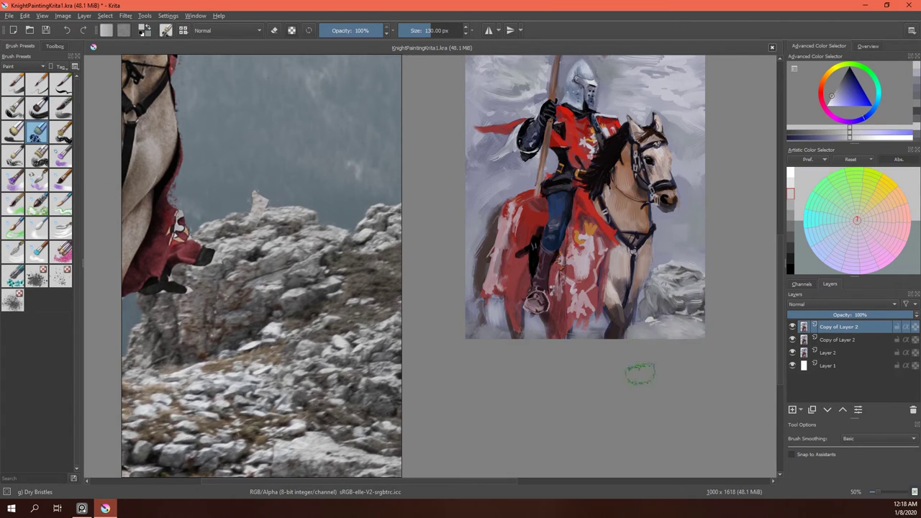
ctrl+click(695, 317)
drag(709, 324, 688, 302)
ctrl+click(689, 306)
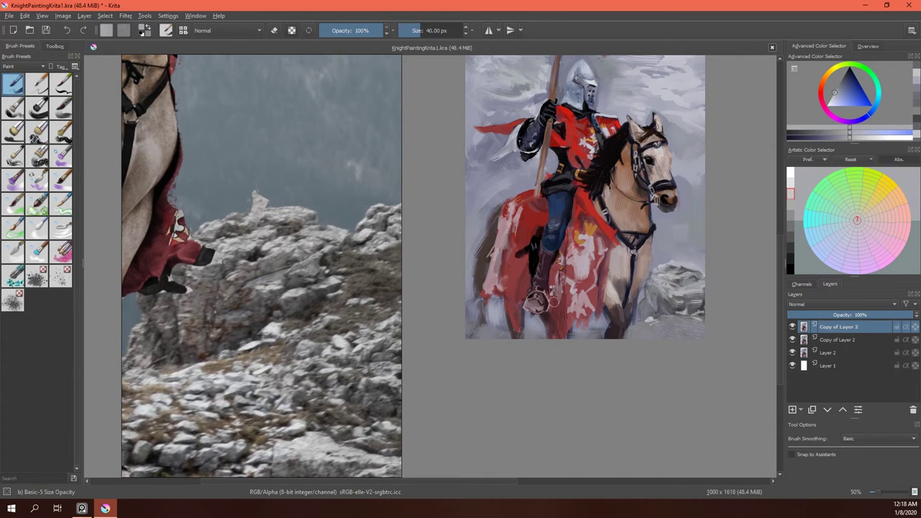
click(13, 106)
mouse_move(637, 335)
mouse_down()
mouse_move(685, 318)
mouse_move(646, 316)
mouse_up()
Sample greyish purple, blue and light grey, ending on the deep red of the knight's cloak.
ctrl+click(676, 306)
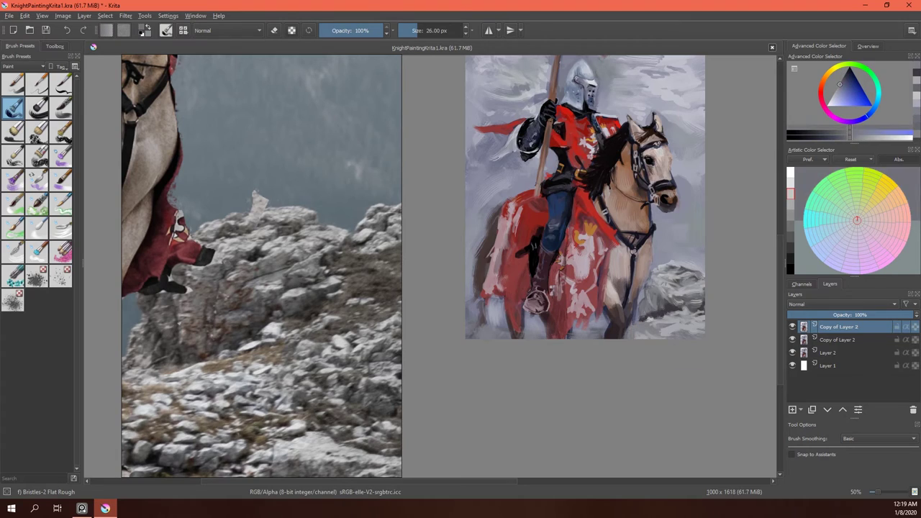
ctrl+click(649, 306)
ctrl+click(699, 302)
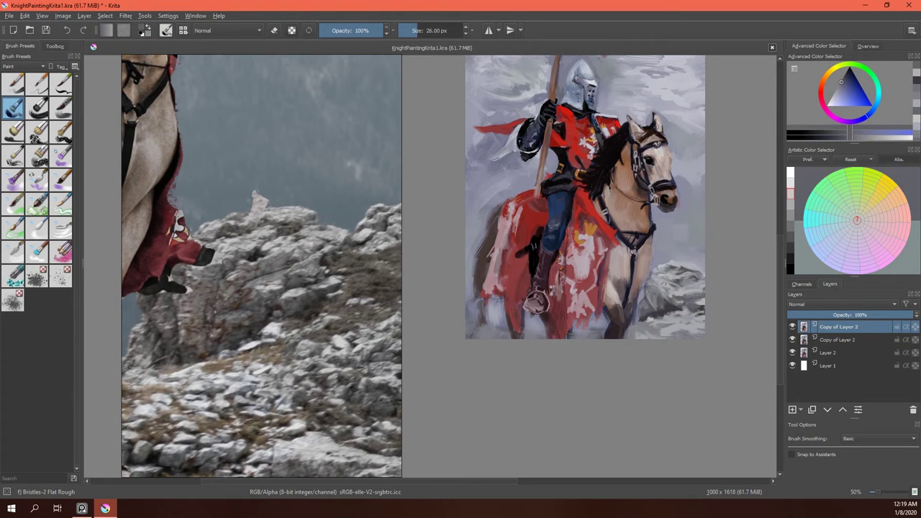
ctrl+click(650, 321)
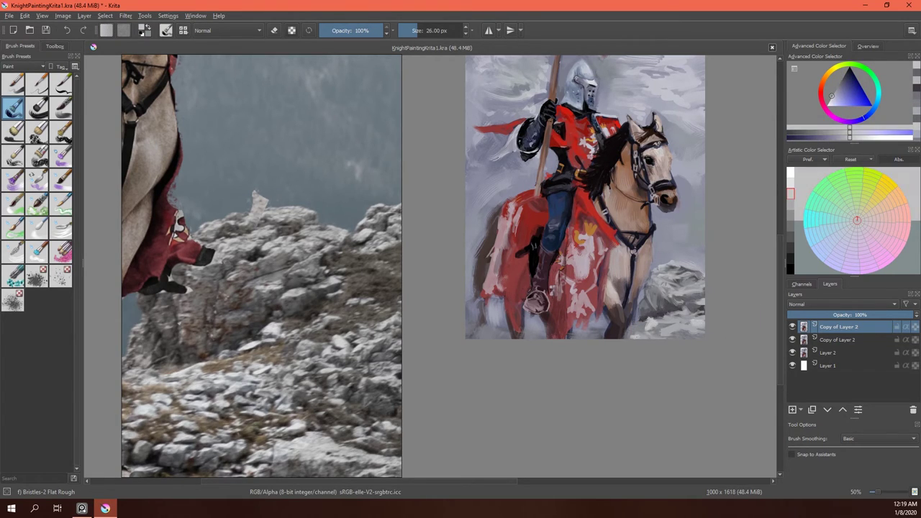
ctrl+click(517, 210)
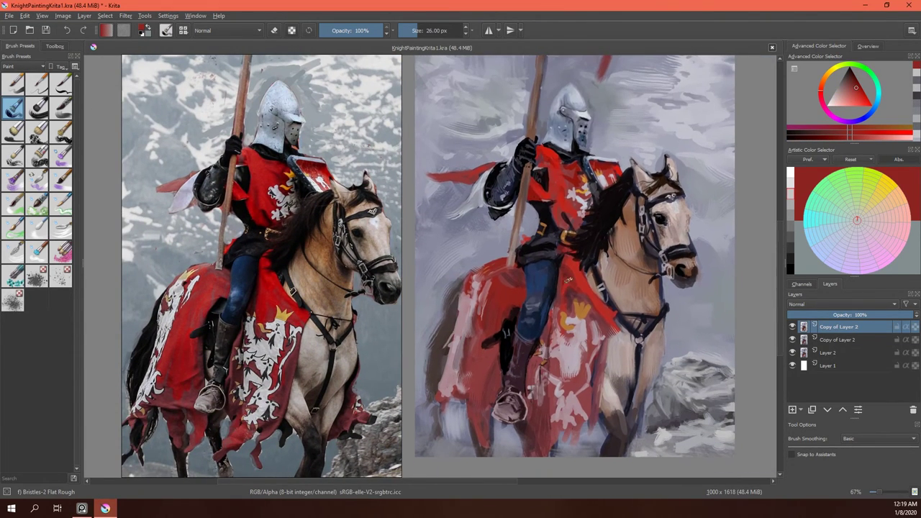
Add a new paint layer, Layer 3, with Burn blending mode.
click(798, 409)
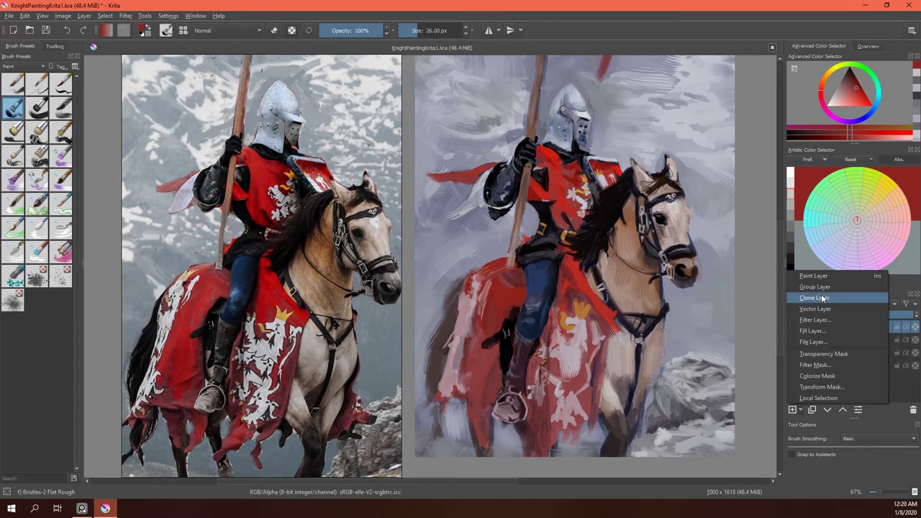
click(829, 277)
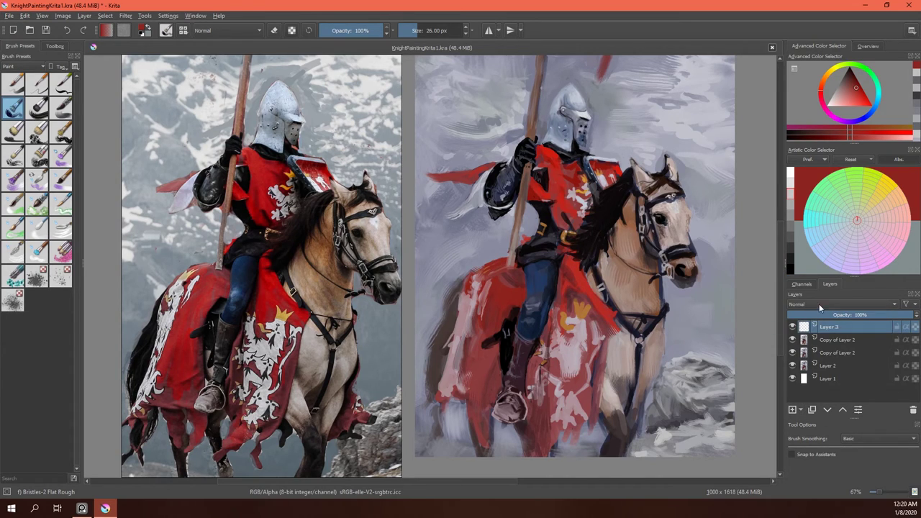
click(819, 306)
click(811, 312)
Darken the knight's leg, boot and cloak hem with Basic-5 Size Opacity burn strokes at 40 px.
ctrl+click(533, 272)
key(slash)
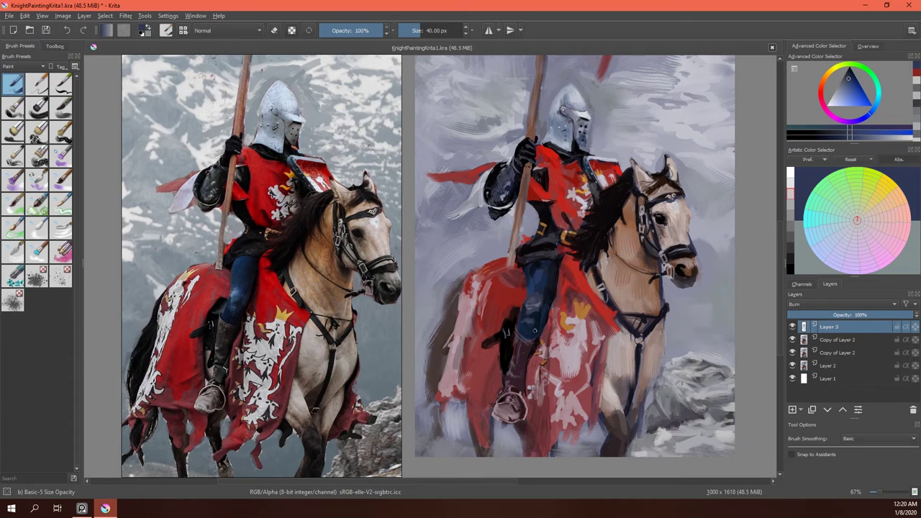
mouse_move(535, 331)
mouse_down()
mouse_move(528, 336)
mouse_move(544, 348)
mouse_up()
ctrl+click(571, 280)
drag(547, 383, 530, 430)
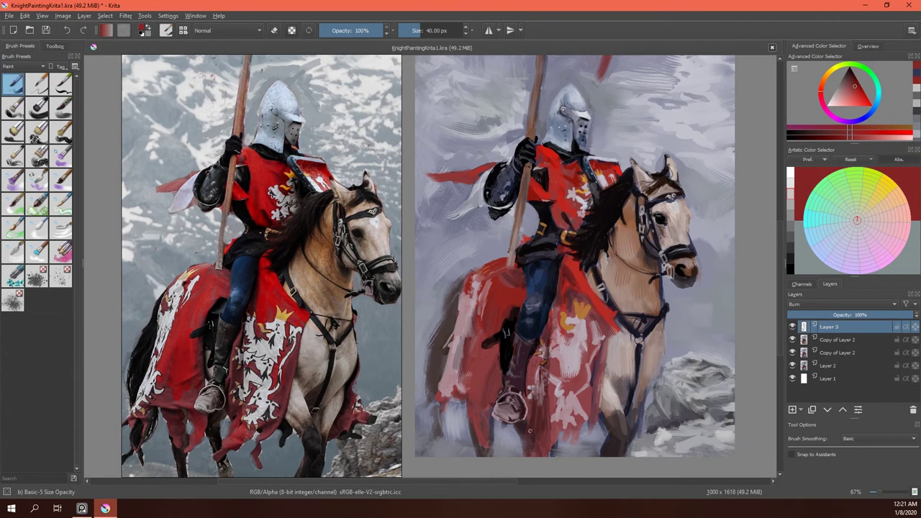
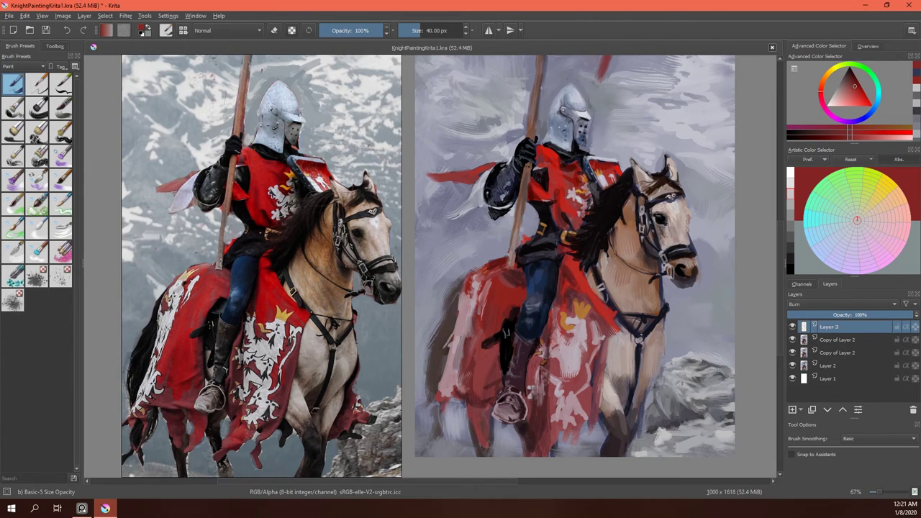
Burn-darken the helmet visor and the horse's neck, ears and forelock with sampled colours.
ctrl+click(565, 119)
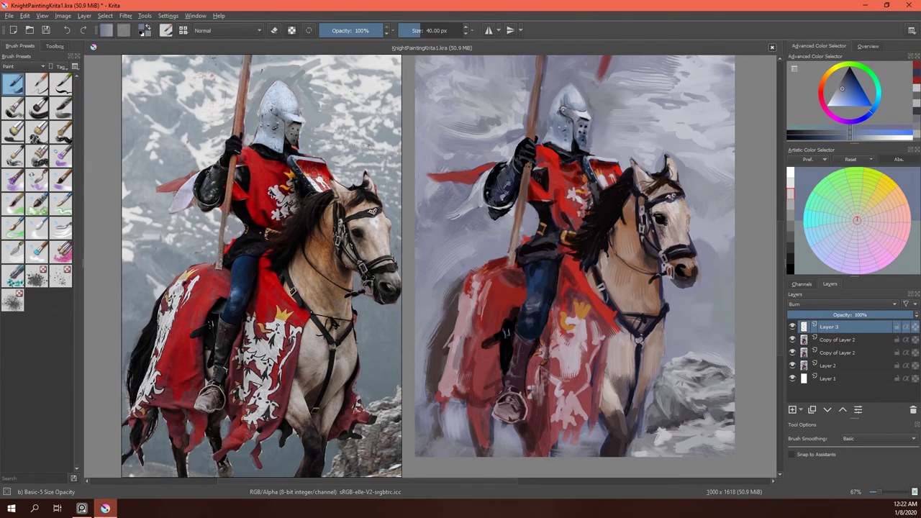
mouse_move(565, 114)
mouse_down()
mouse_move(569, 124)
mouse_move(557, 131)
mouse_up()
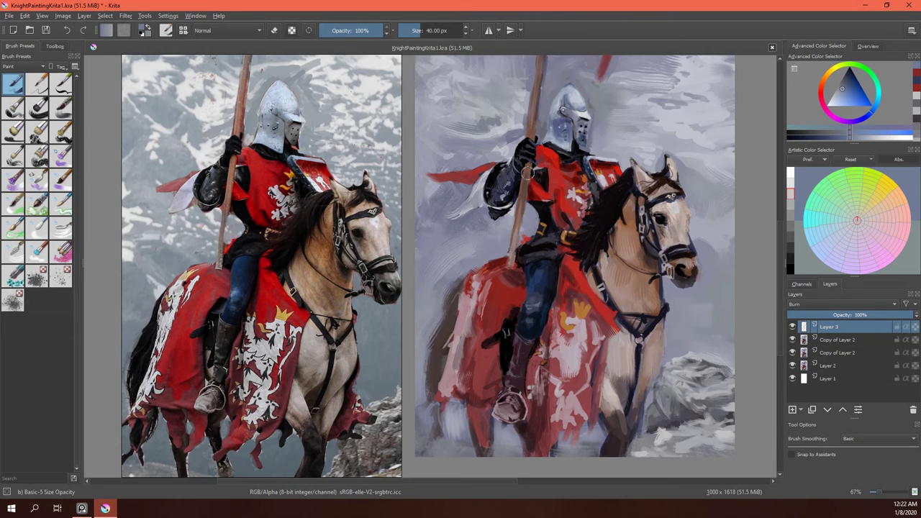
ctrl+click(532, 206)
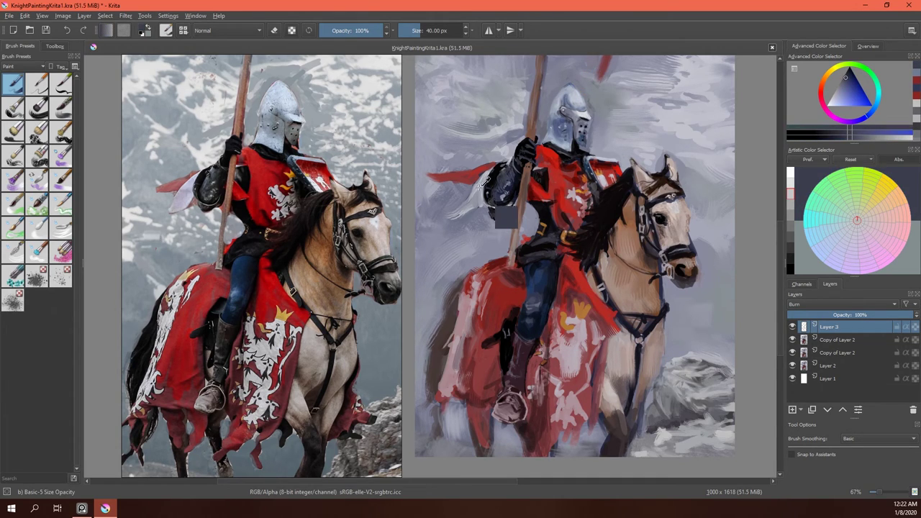
ctrl+click(650, 196)
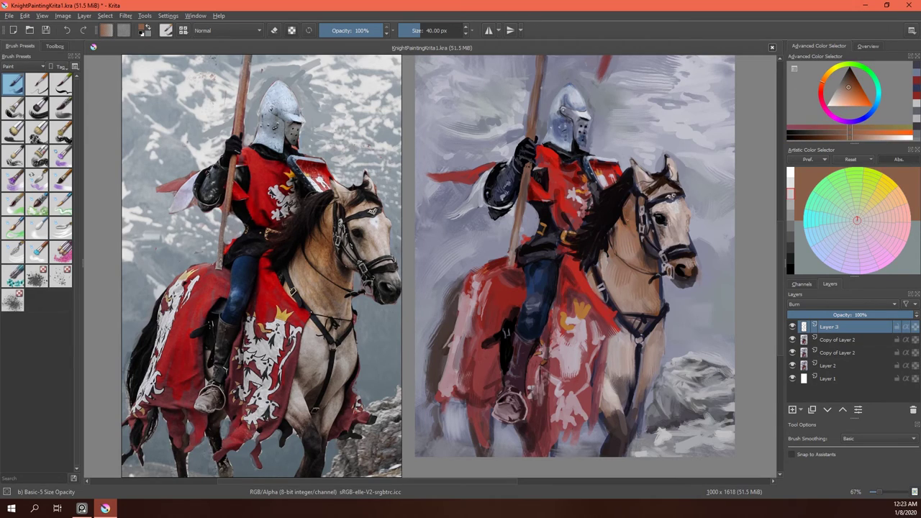
mouse_move(629, 227)
mouse_down()
mouse_move(620, 245)
mouse_move(639, 308)
mouse_move(650, 311)
mouse_move(645, 285)
mouse_up()
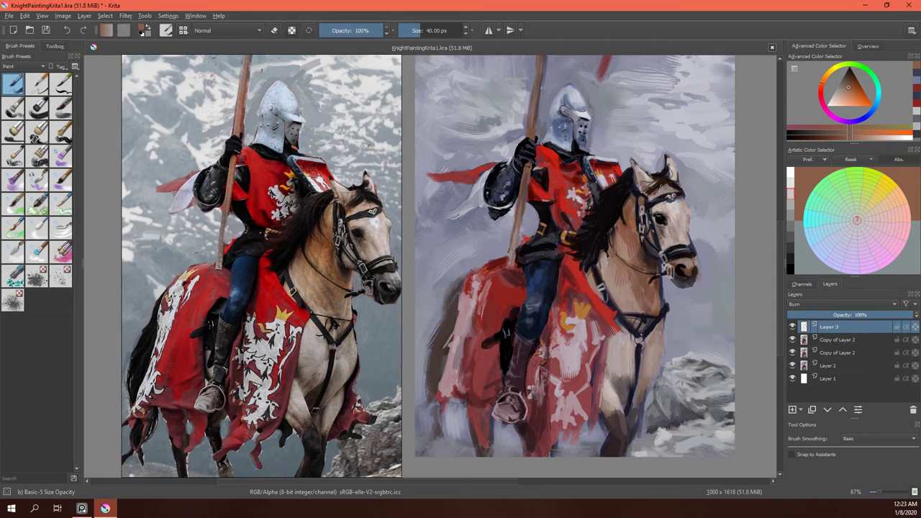
drag(672, 167, 652, 196)
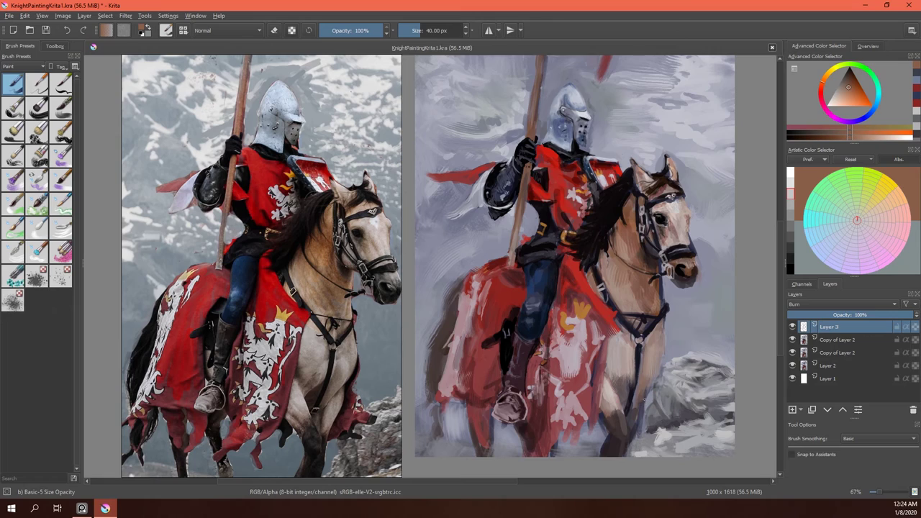
Burn-darken a spot on the red cloth, the horse's left edge and the knight's collar.
ctrl+click(565, 287)
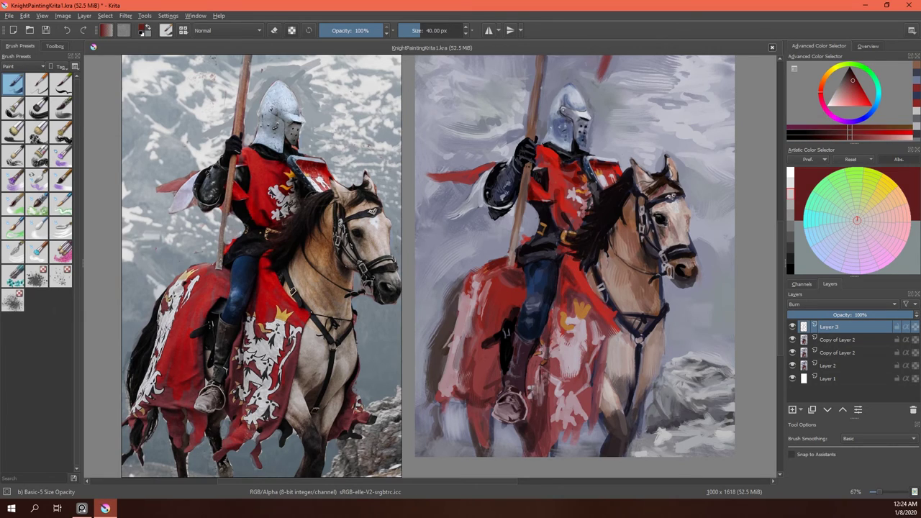
drag(568, 436, 547, 429)
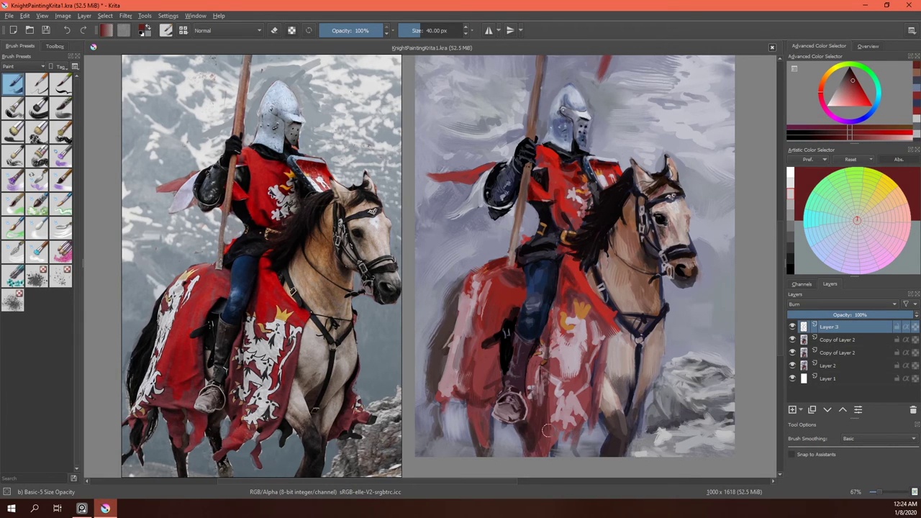
ctrl+click(529, 380)
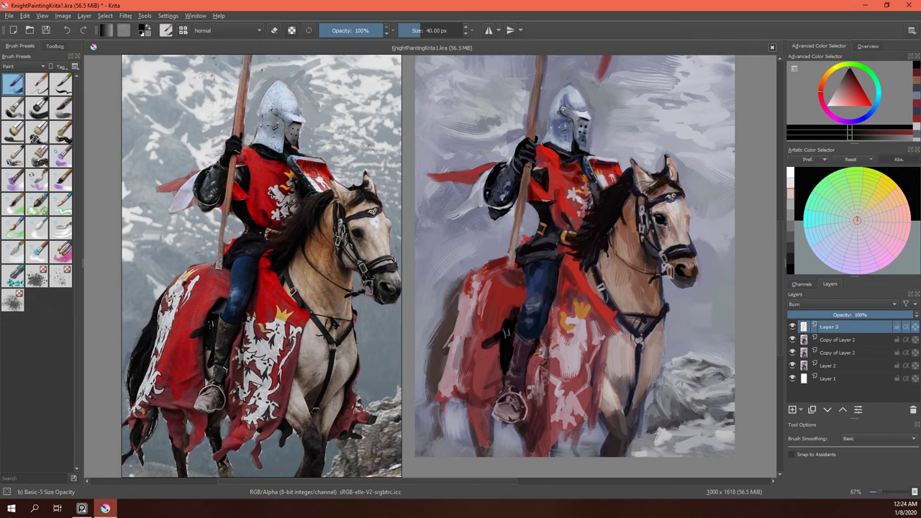
mouse_move(437, 382)
mouse_down()
mouse_move(434, 342)
mouse_move(453, 280)
mouse_move(451, 327)
mouse_up()
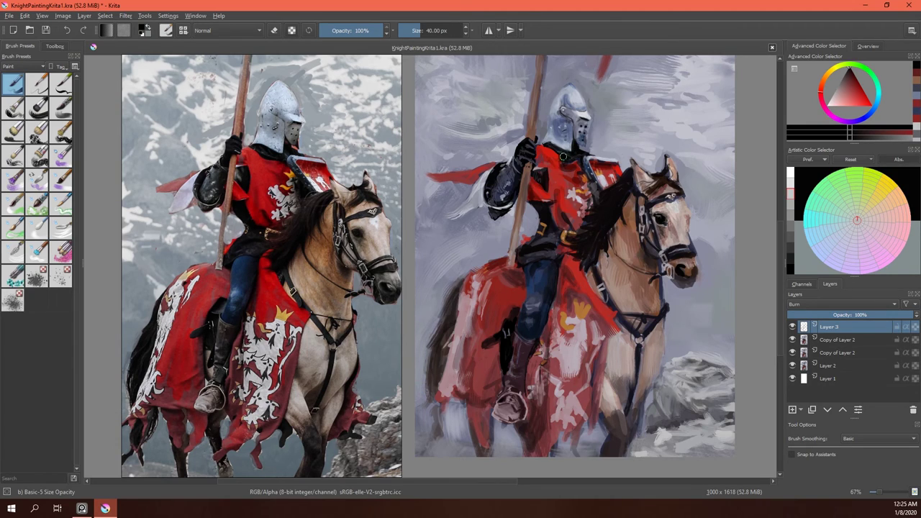
drag(567, 154, 551, 152)
Add a Color Dodge layer and brighten the red caparison with pastel pink strokes.
click(793, 410)
click(841, 303)
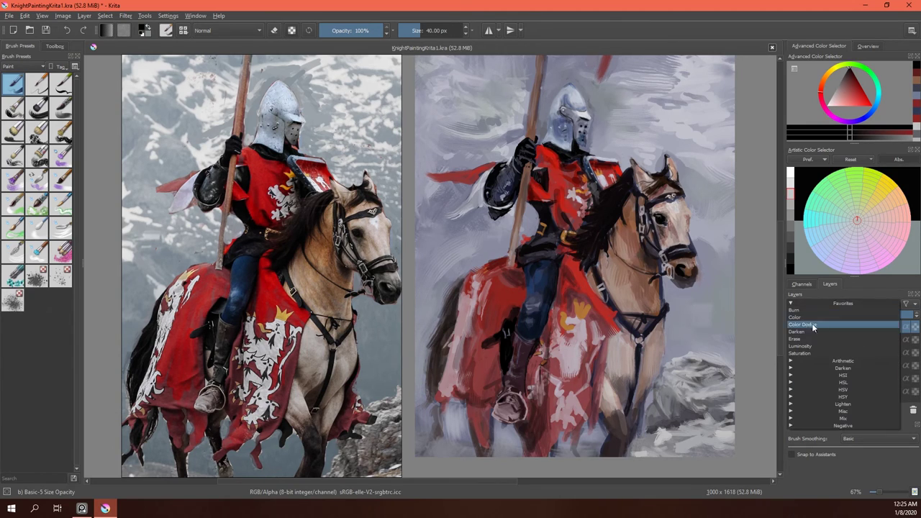
click(813, 321)
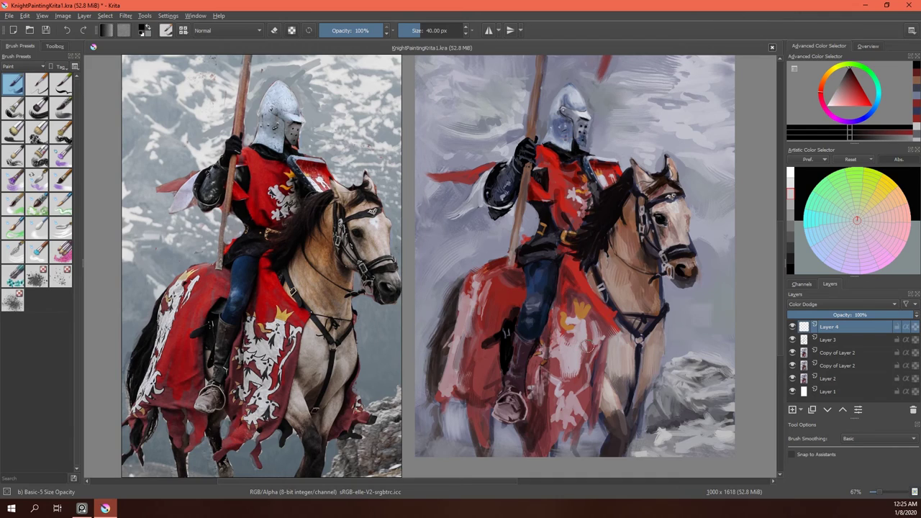
ctrl+click(586, 345)
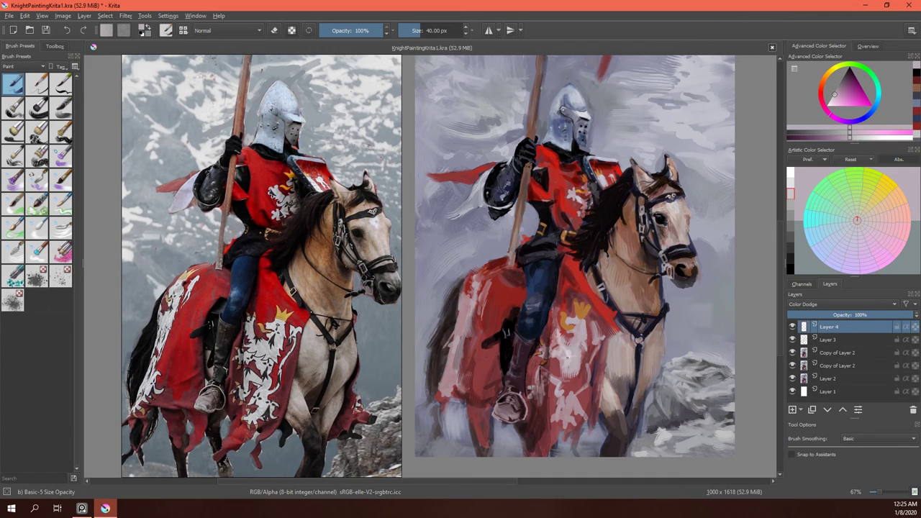
mouse_move(568, 355)
mouse_down()
mouse_move(577, 344)
mouse_move(593, 363)
mouse_move(564, 431)
mouse_up()
drag(483, 328, 463, 329)
mouse_move(473, 284)
mouse_down()
mouse_move(459, 366)
mouse_move(442, 396)
mouse_up()
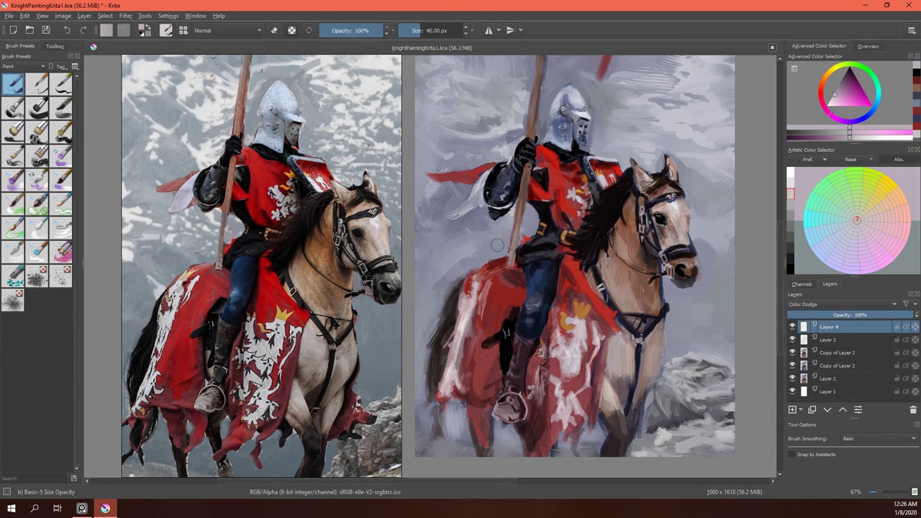
Paint dark red over the cloth's pale highlights and add a lighter stroke across it.
ctrl+click(533, 326)
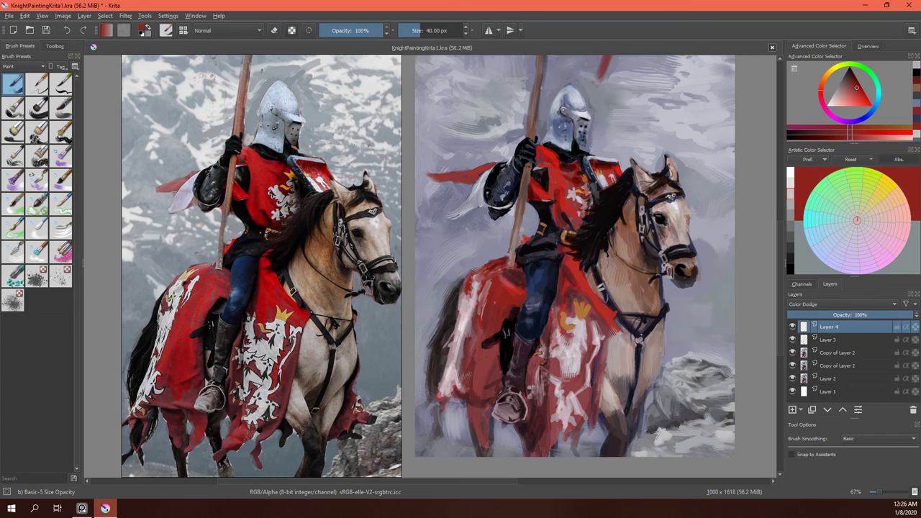
drag(496, 277, 487, 317)
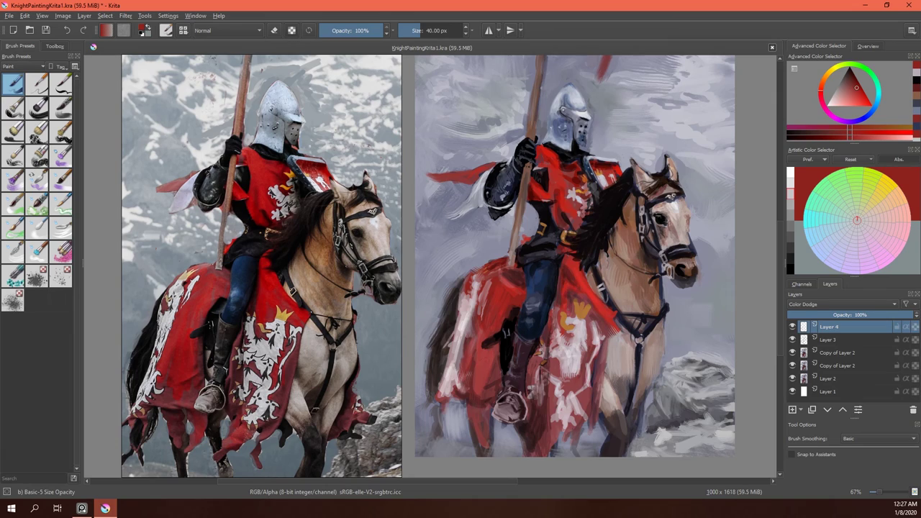
drag(587, 328, 608, 310)
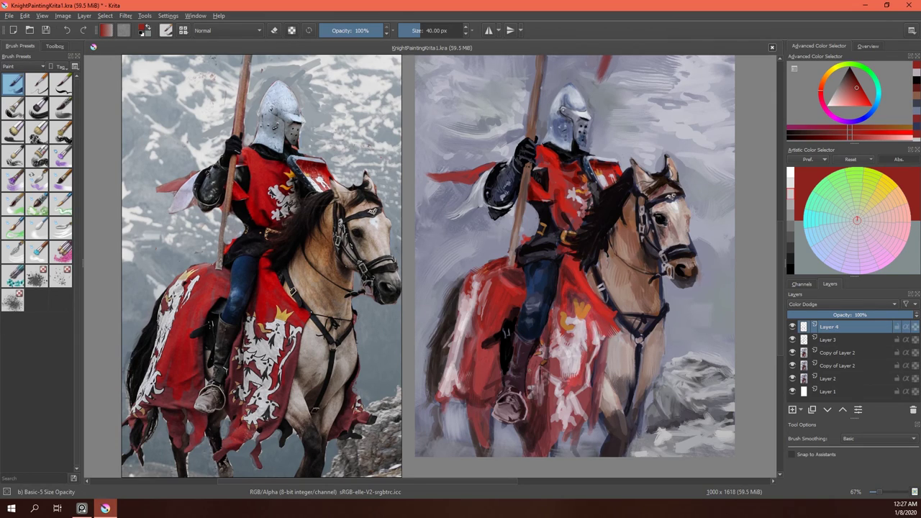
drag(556, 421, 536, 465)
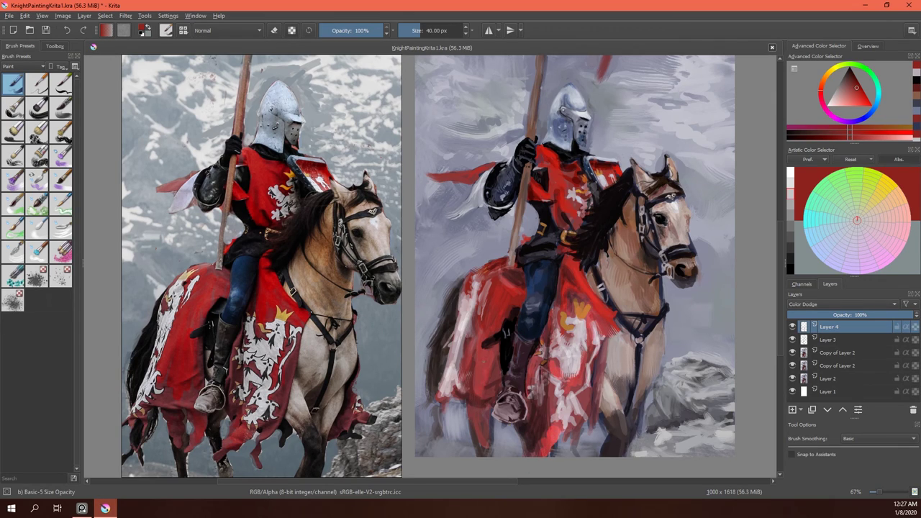
drag(484, 321, 497, 290)
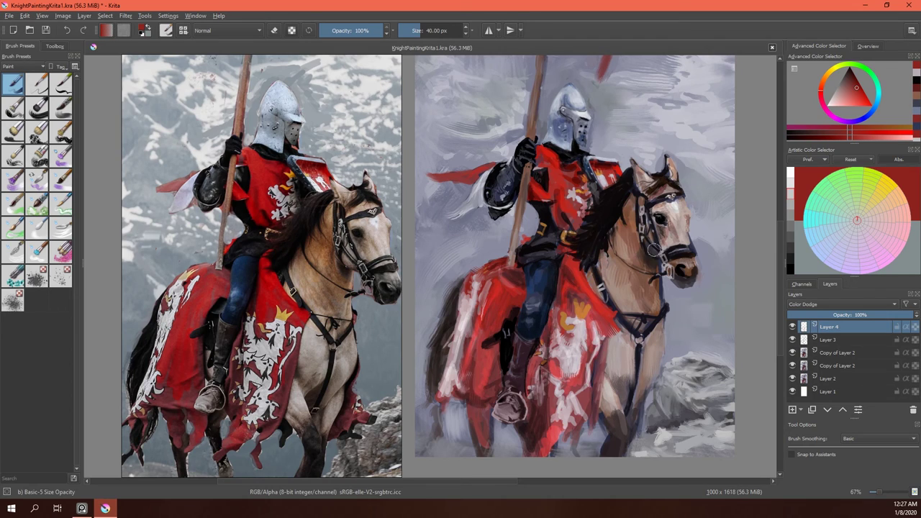
On Copy of Layer 2, outline the cloth's left edge with a thin black brush.
key(Page_Down)
key(Page_Down)
key(d)
key(bracketleft)
key(bracketleft)
key(bracketleft)
key(bracketleft)
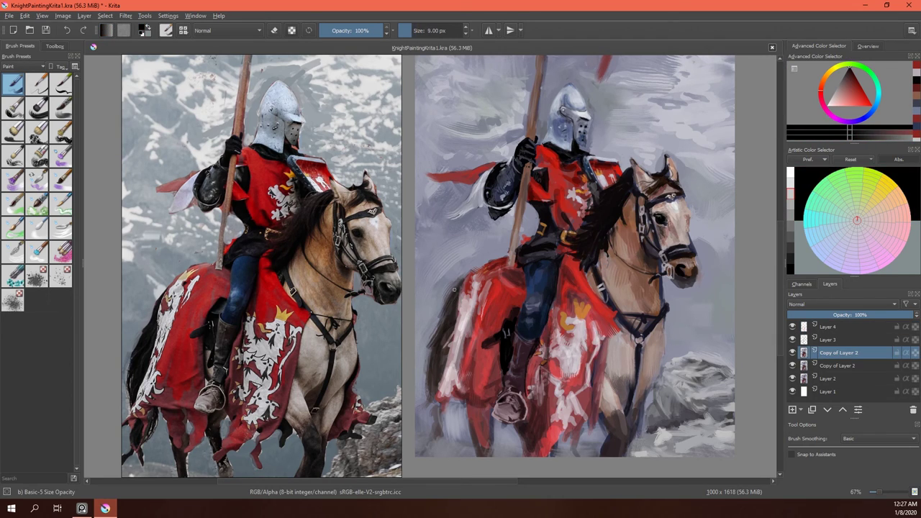
drag(456, 300, 434, 384)
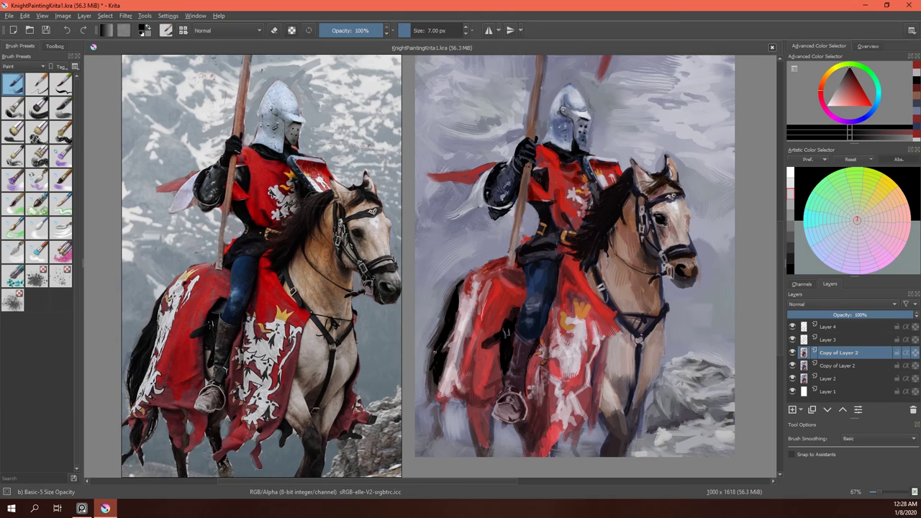
drag(430, 344, 455, 287)
drag(441, 406, 435, 429)
drag(437, 387, 430, 410)
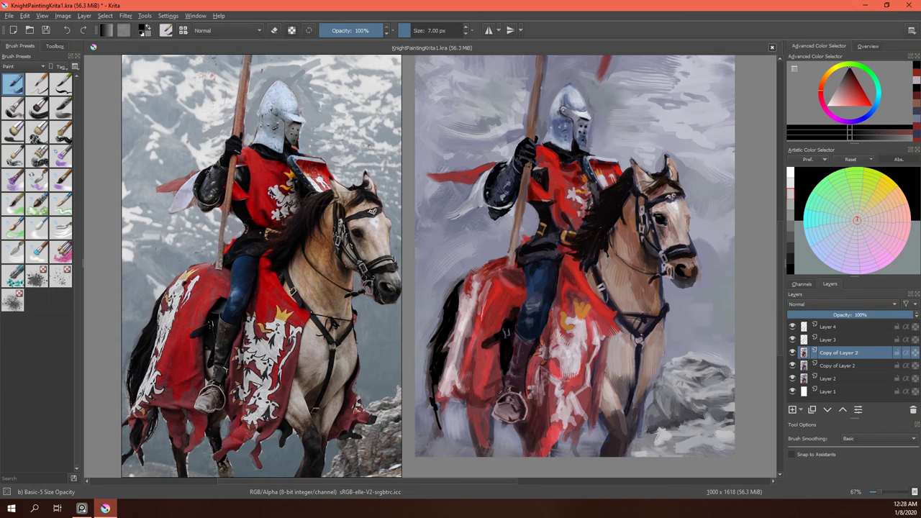
Paint darker hair strands into the horse's mane.
drag(600, 232, 586, 258)
drag(591, 232, 577, 240)
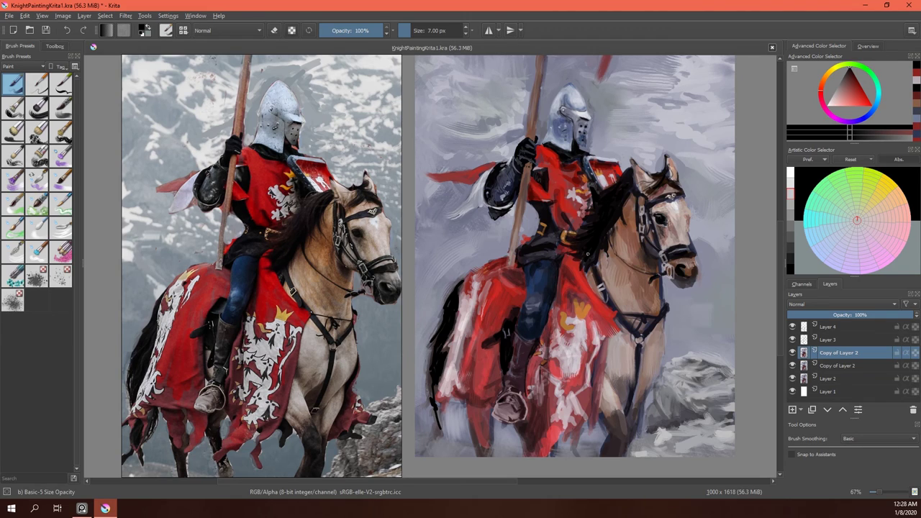
drag(592, 252, 580, 266)
drag(597, 247, 590, 264)
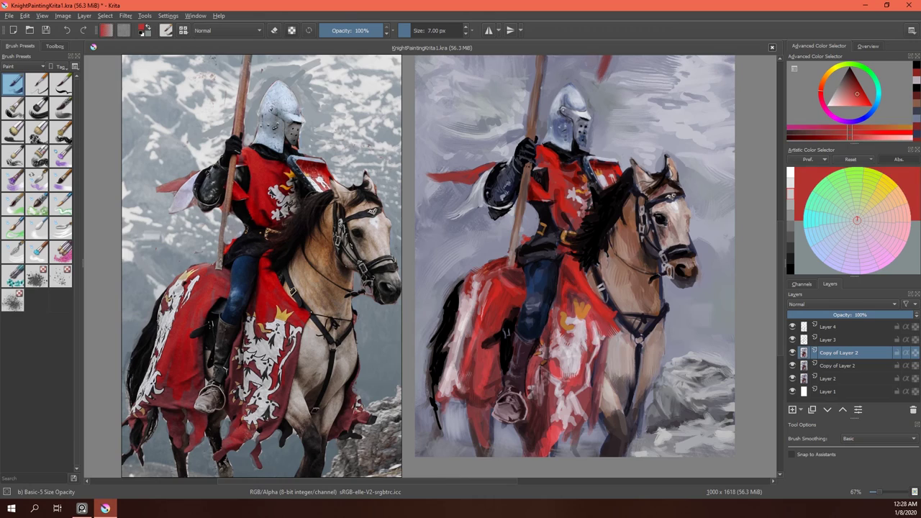
Paint pale blue sky strokes left of the knight with a Wet Bristles Rough brush.
ctrl+click(522, 263)
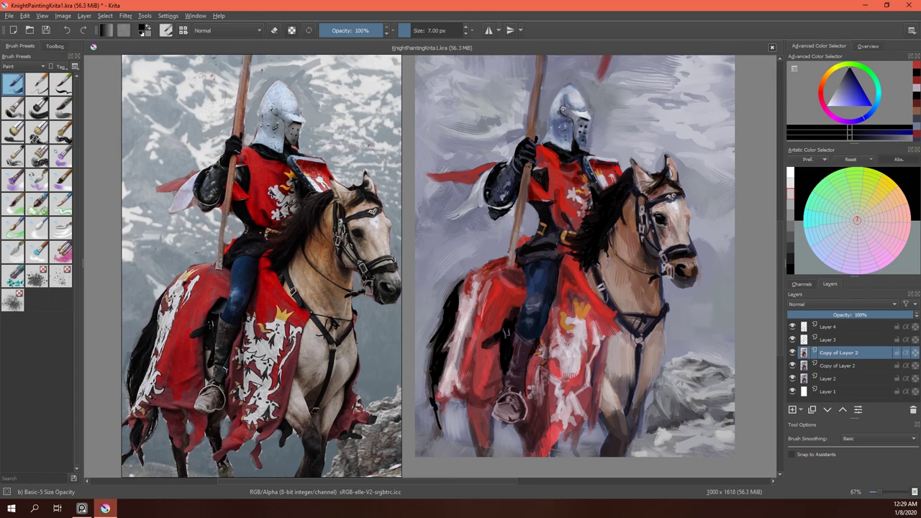
ctrl+click(534, 263)
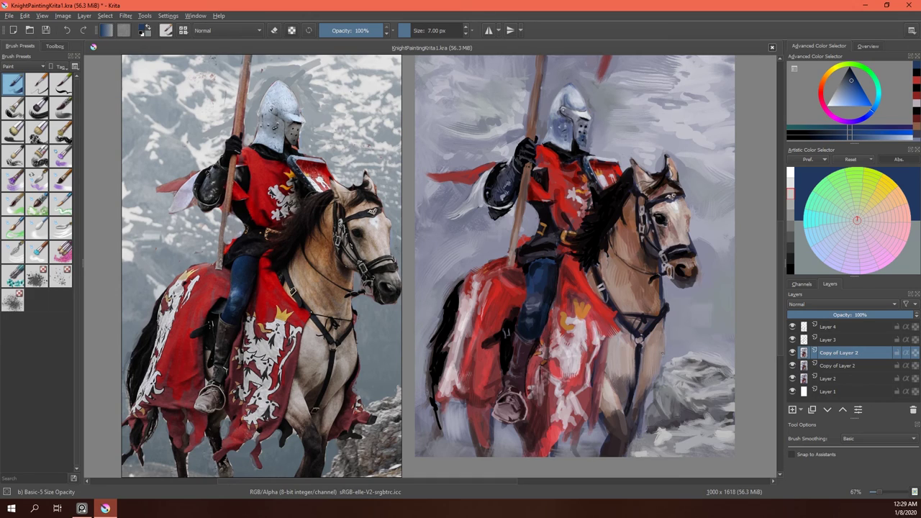
ctrl+click(460, 219)
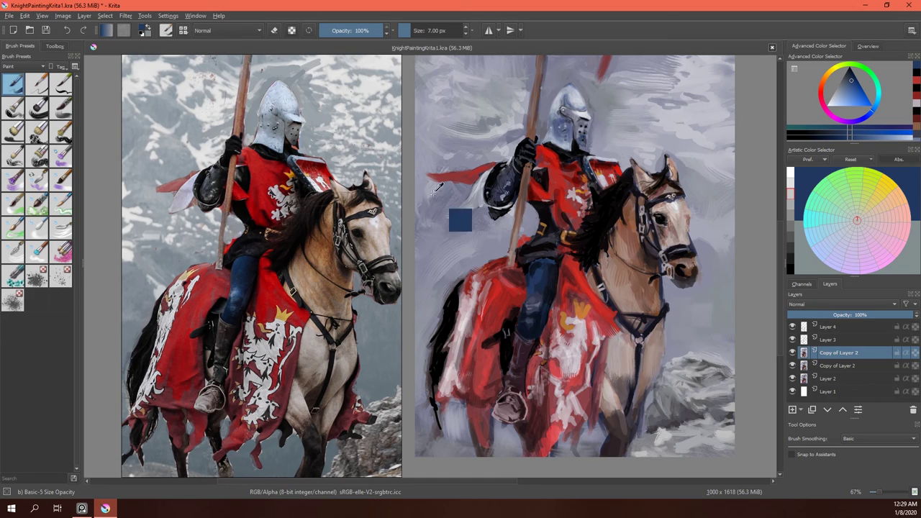
click(13, 180)
drag(439, 262, 436, 284)
drag(475, 234, 507, 213)
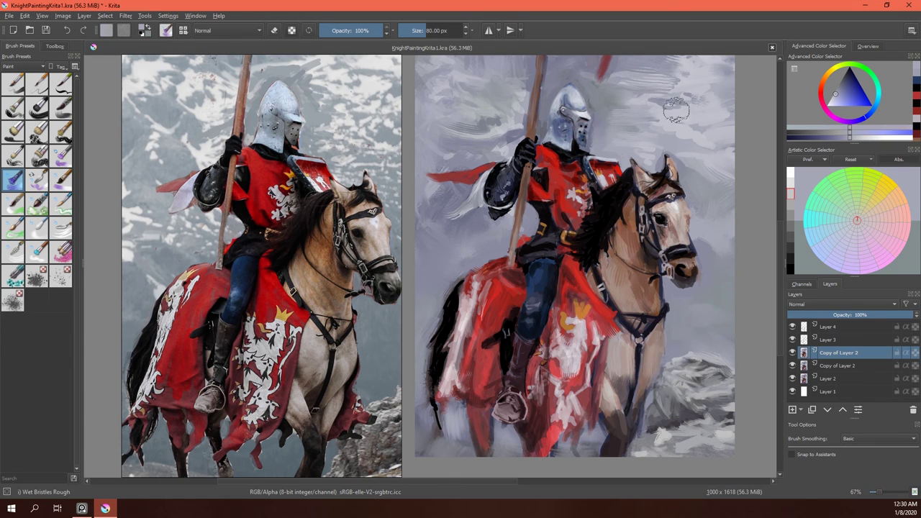
Close the PureRef reference photo window and zoom out to show the whole painting.
scroll(658, 122, down, 2)
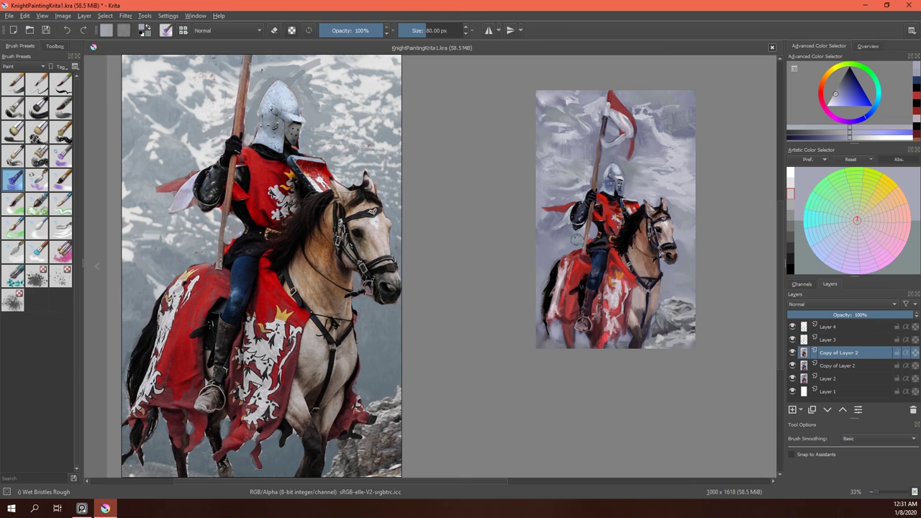
click(10, 16)
key(Escape)
key(3)
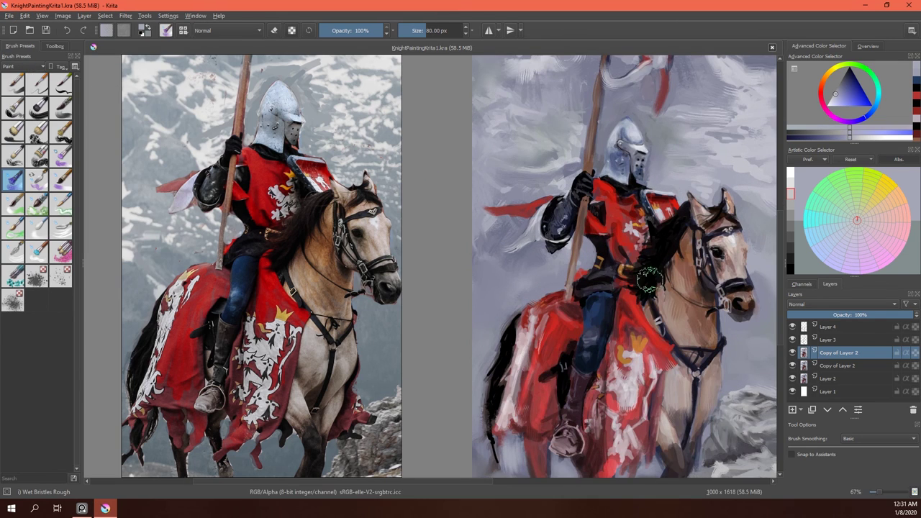
right_click(342, 295)
click(321, 380)
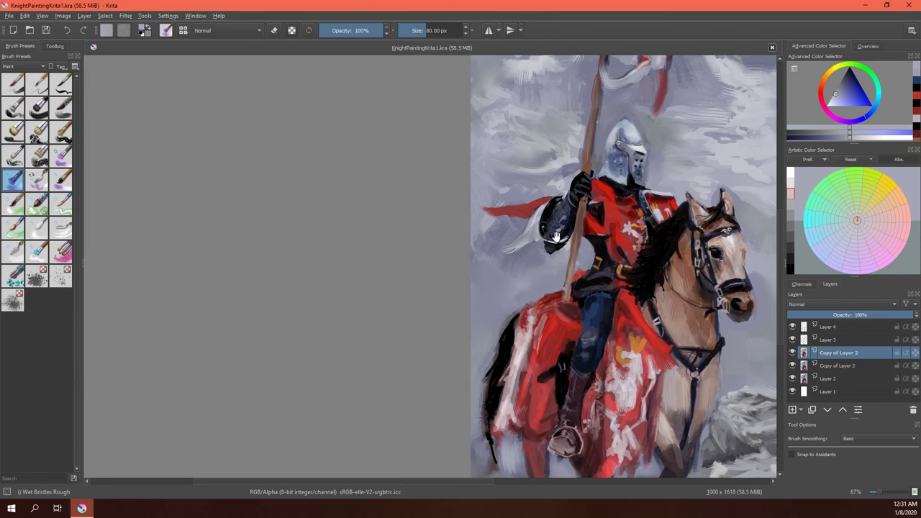
key(minus)
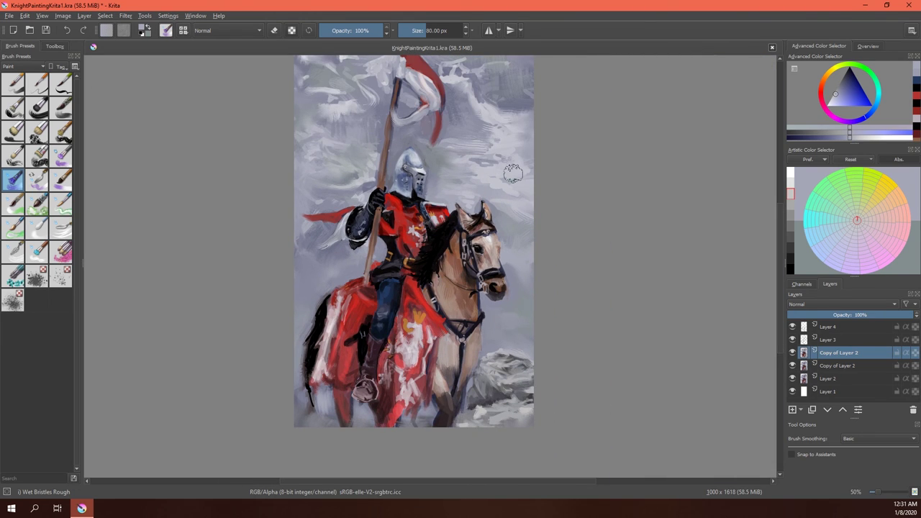